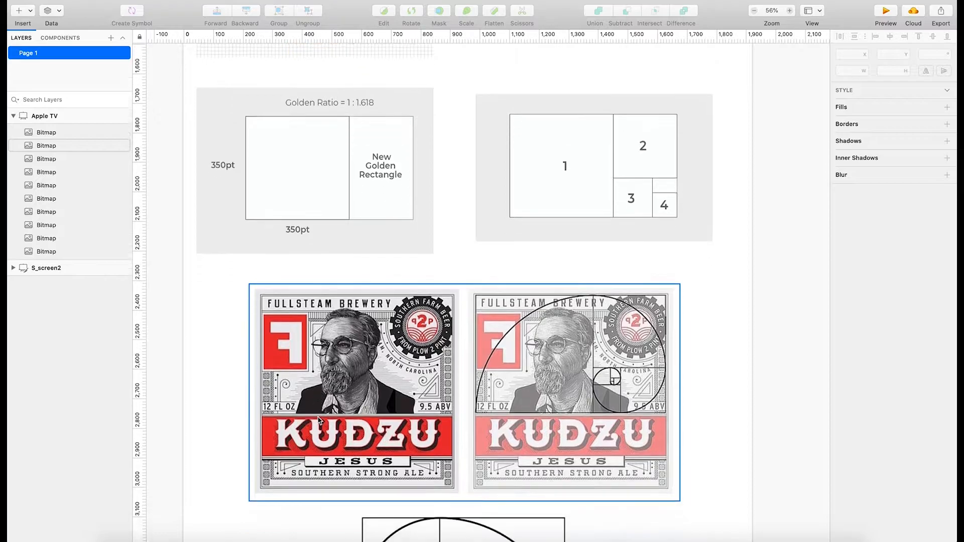
# Examine the golden ratio, logo scaling and button size examples on the Apple TV artboard, and the neighbouring podcast player artboard.
pyautogui.scroll(1, 319, 421)
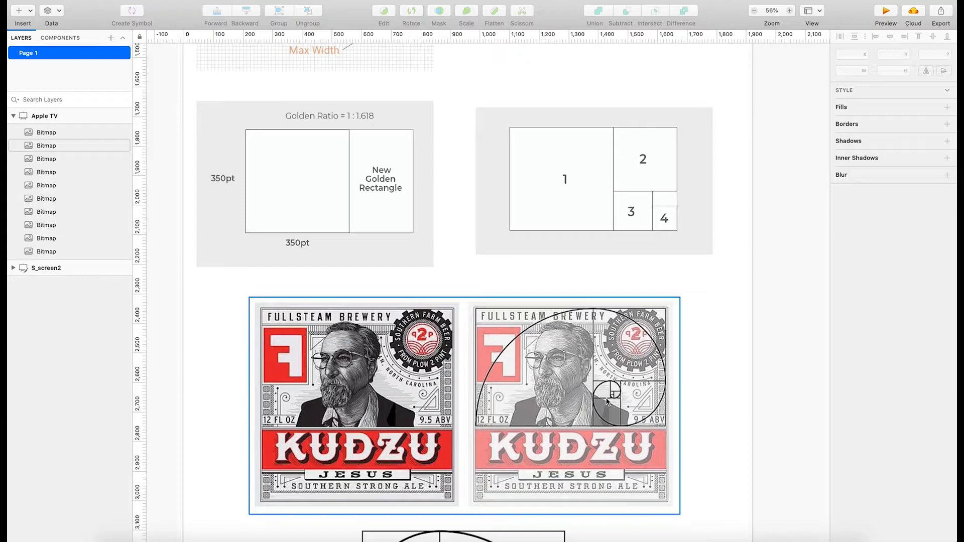
pyautogui.scroll(-10, 557, 408)
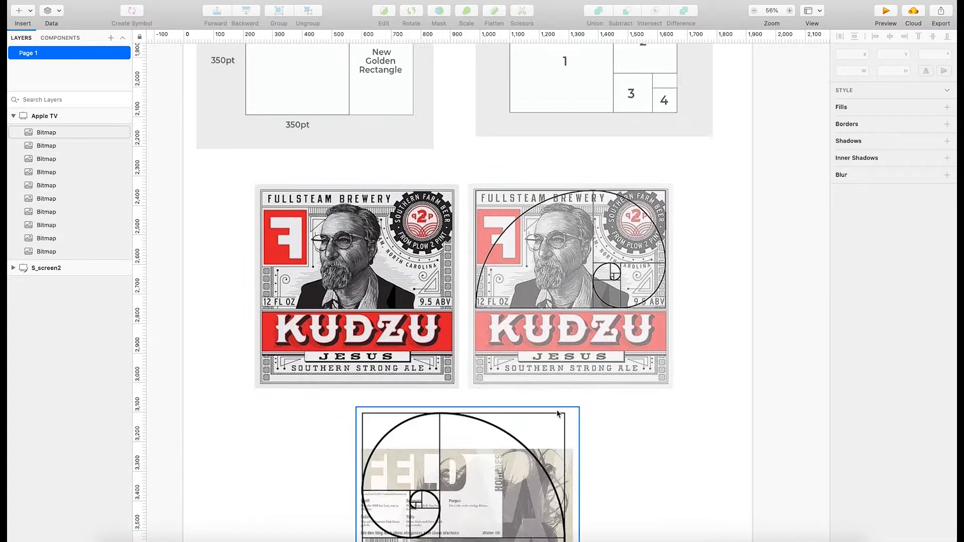
pyautogui.scroll(-3, 560, 421)
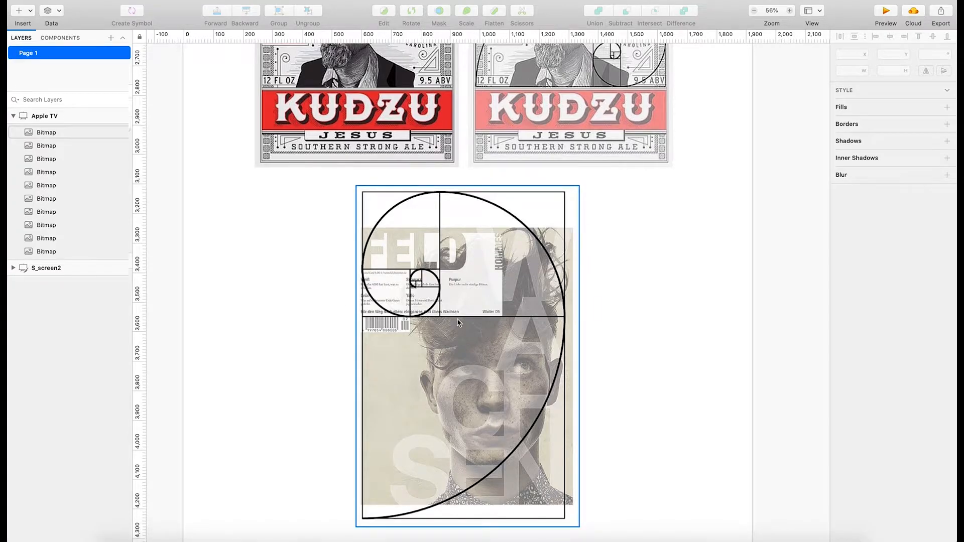
pyautogui.scroll(-1, 490, 329)
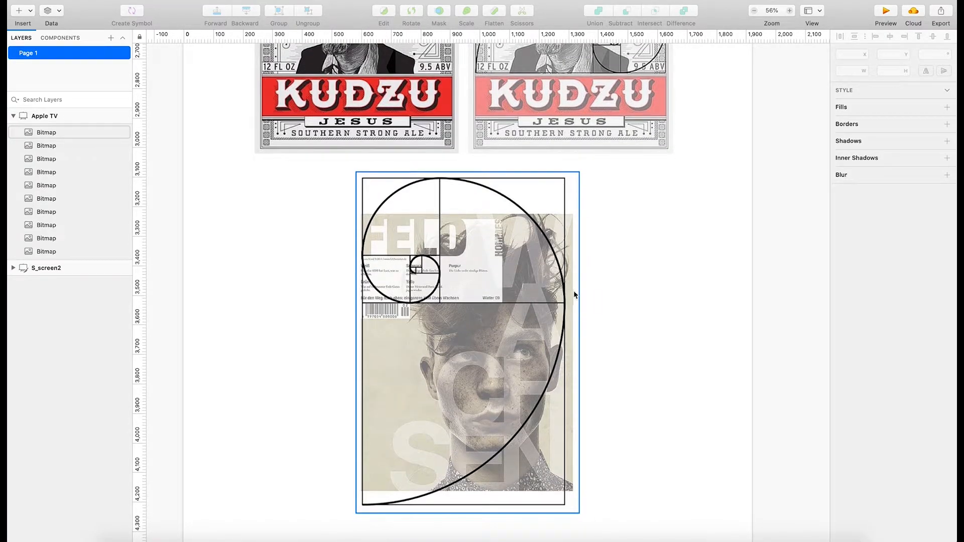
pyautogui.scroll(10, 585, 344)
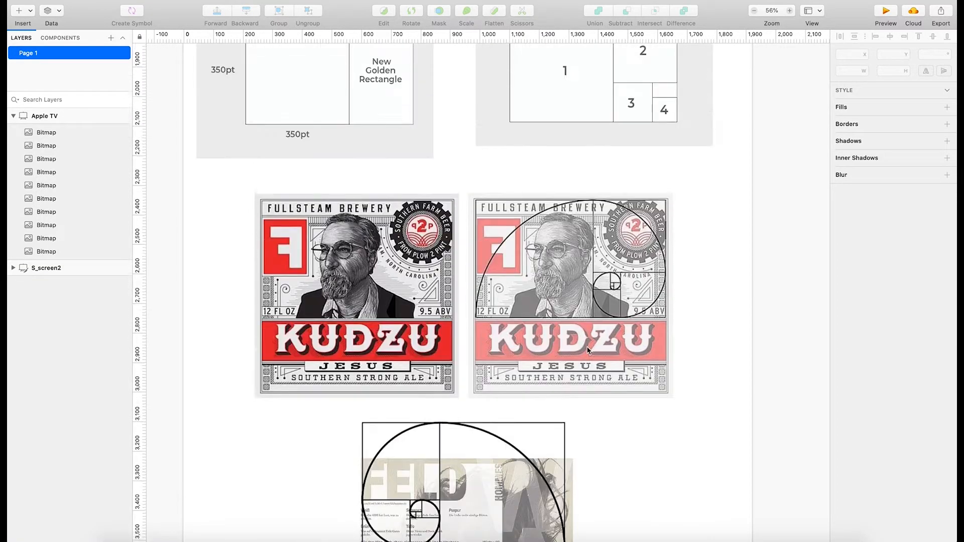
pyautogui.scroll(20, 589, 350)
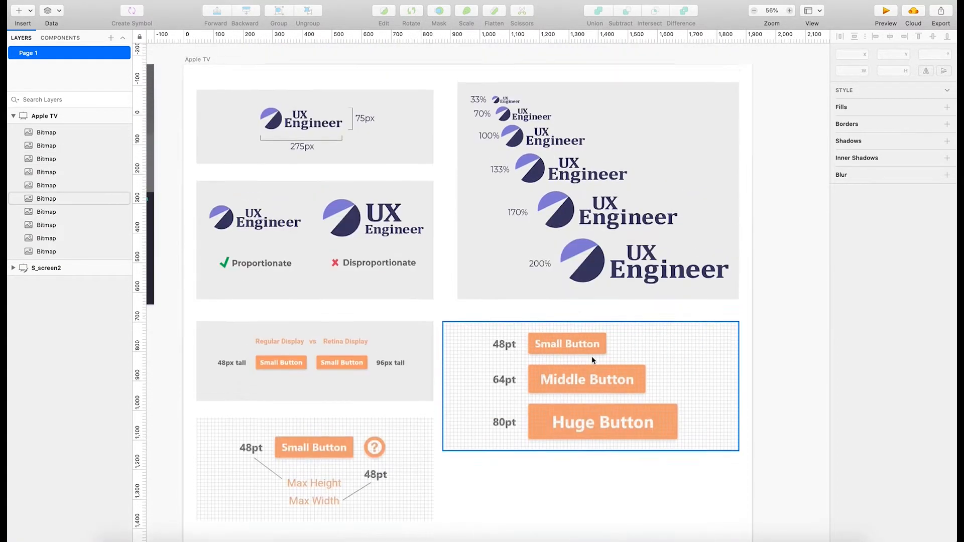
pyautogui.scroll(3, 591, 359)
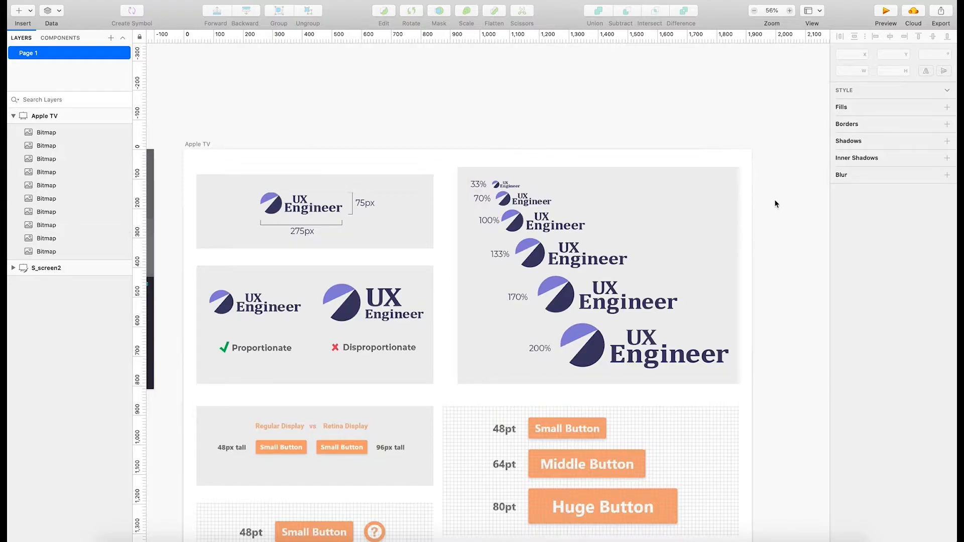
pyautogui.hscroll(-2, 702, 218)
pyautogui.hscroll(-10, 702, 218)
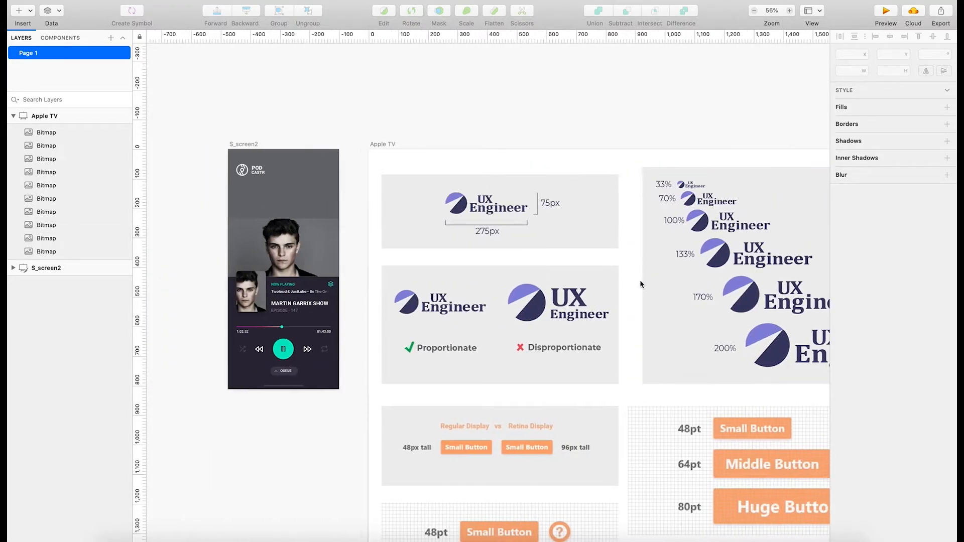
pyautogui.click(67, 273)
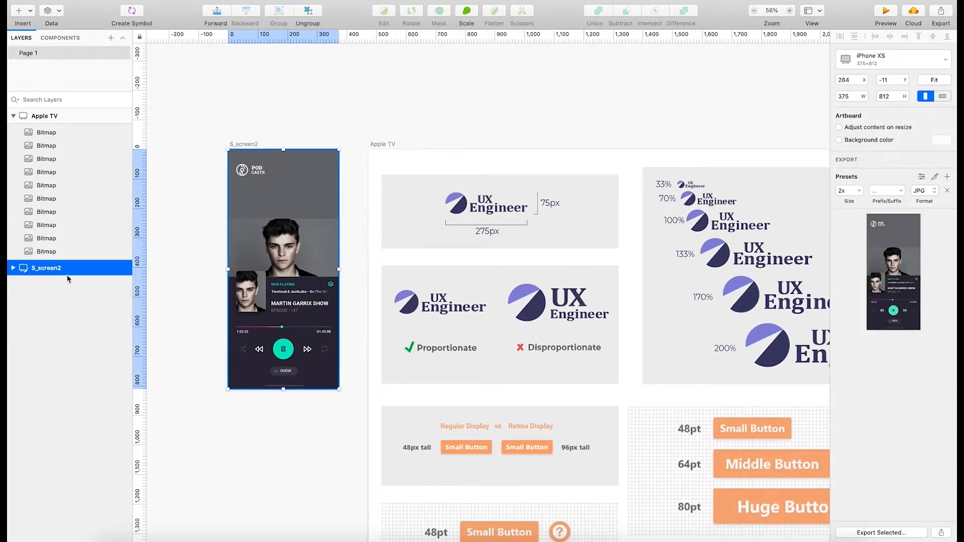
pyautogui.click(58, 117)
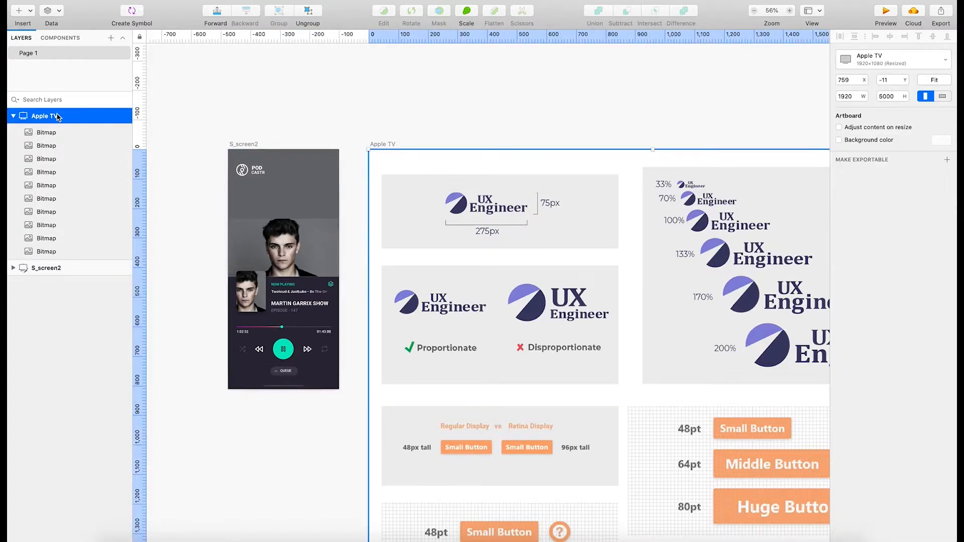
pyautogui.rightClick(107, 116)
pyautogui.click(62, 316)
pyautogui.click(13, 116)
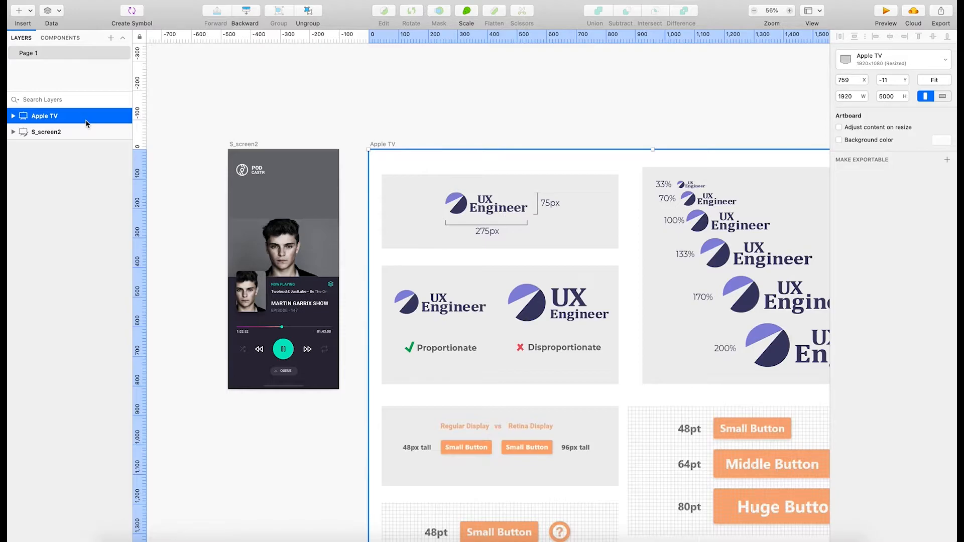
pyautogui.click(11, 117)
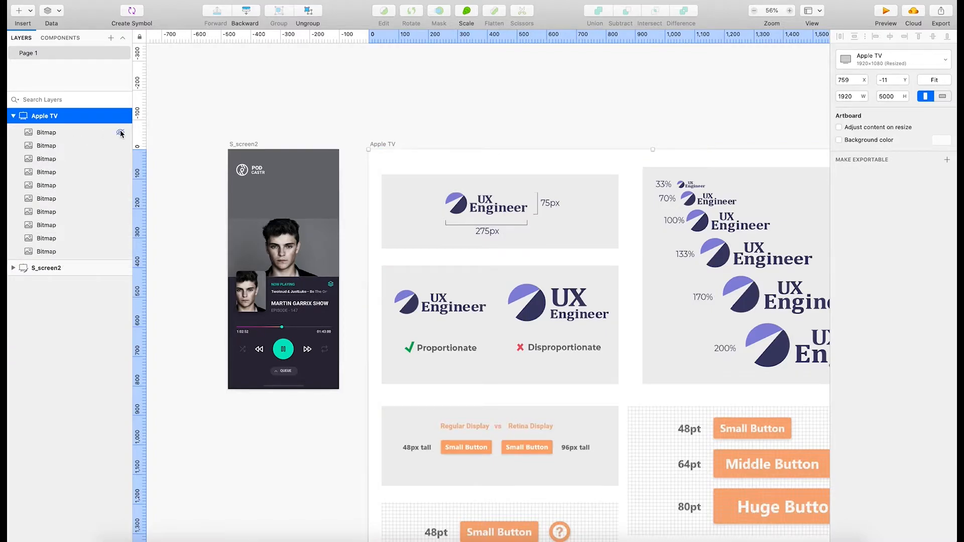
pyautogui.rightClick(46, 115)
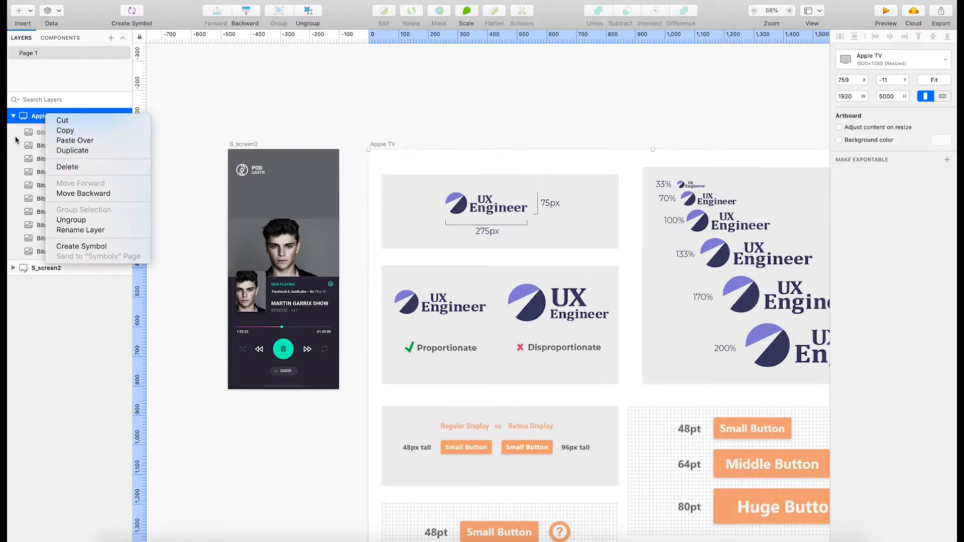
pyautogui.click(15, 140)
pyautogui.rightClick(59, 116)
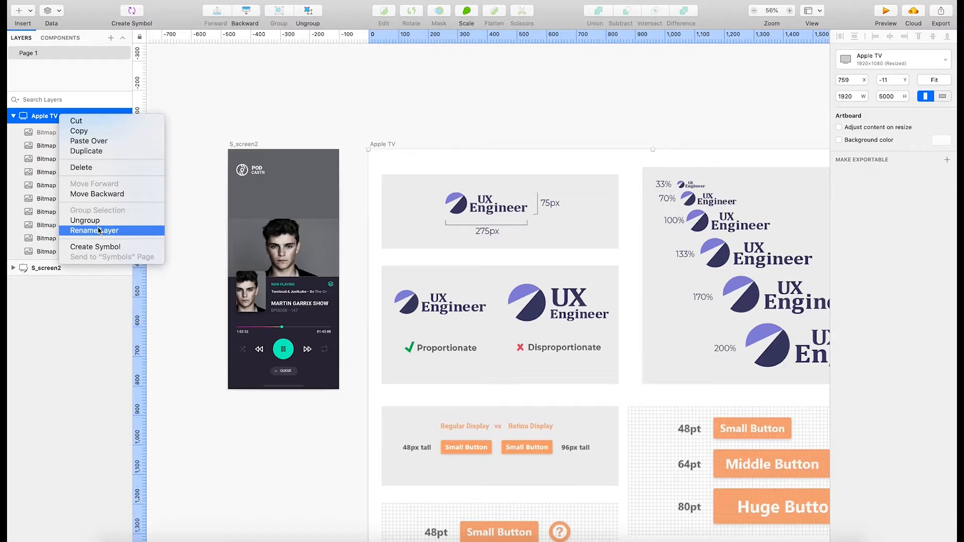
pyautogui.click(228, 101)
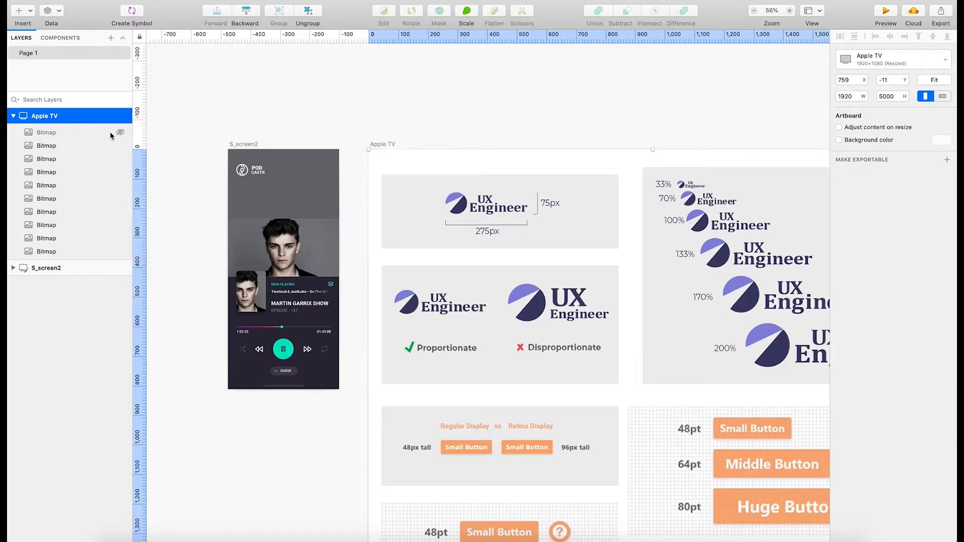
pyautogui.click(15, 116)
pyautogui.click(42, 116)
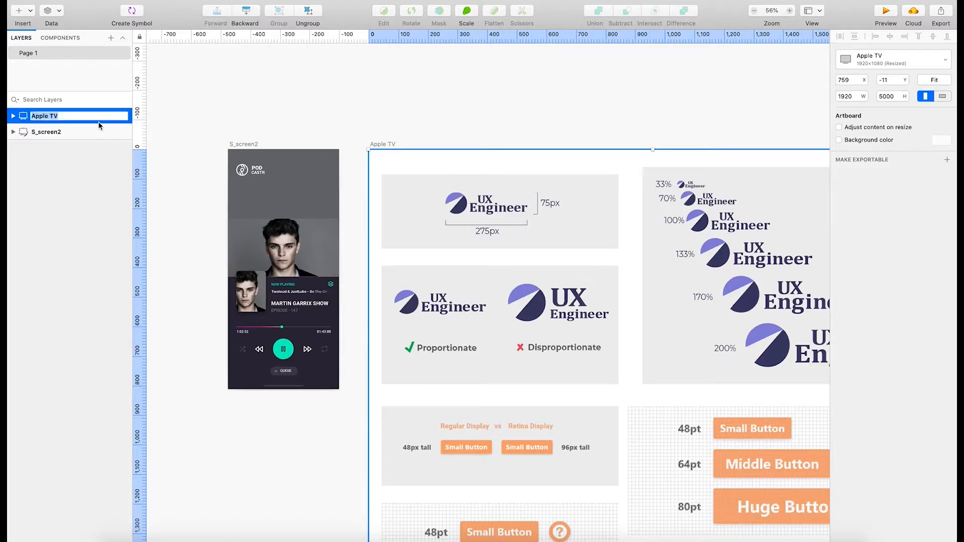
pyautogui.press('BackSpace')
pyautogui.click(97, 176)
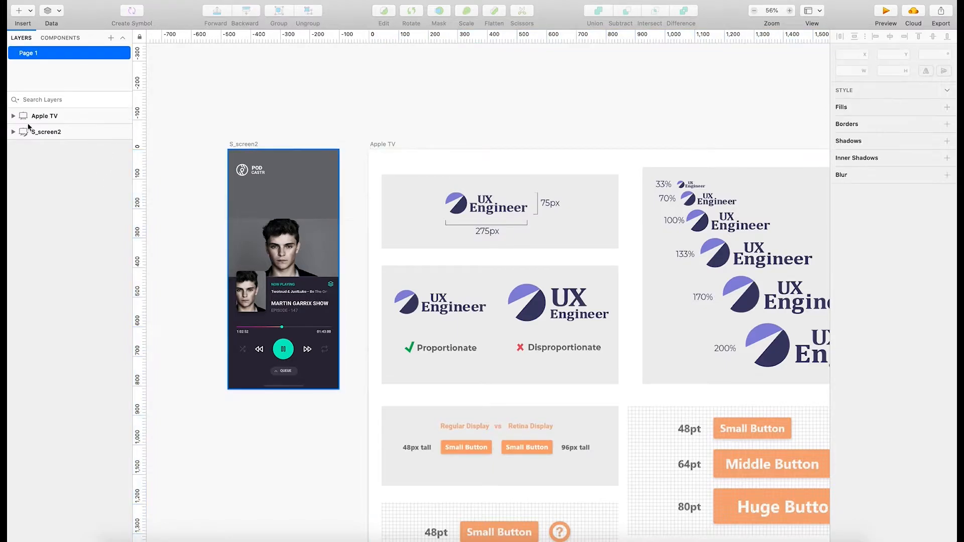
# Delete the Apple TV artboard, keeping only the S_screen2 podcast player artboard on the page.
pyautogui.click(9, 116)
pyautogui.rightClick(9, 116)
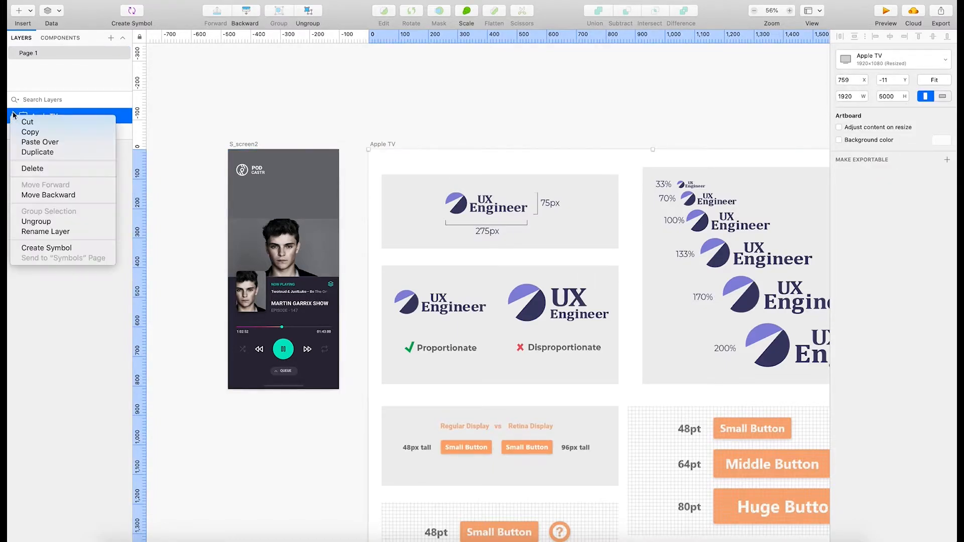
pyautogui.click(34, 169)
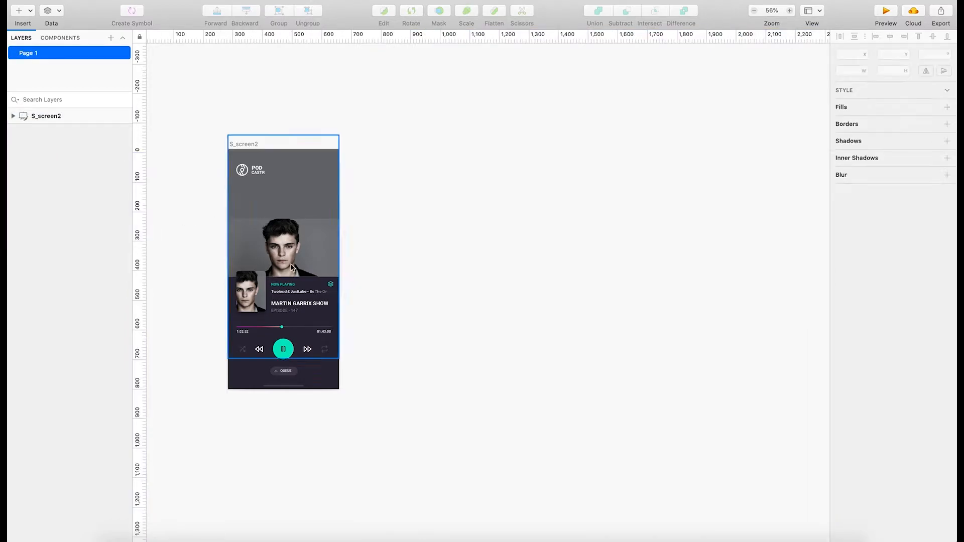
# Move the large artist photo group up on the player screen and raise the POD CASTR header logo to about Y 18.
pyautogui.scroll(2, 310, 284)
pyautogui.scroll(3, 309, 284)
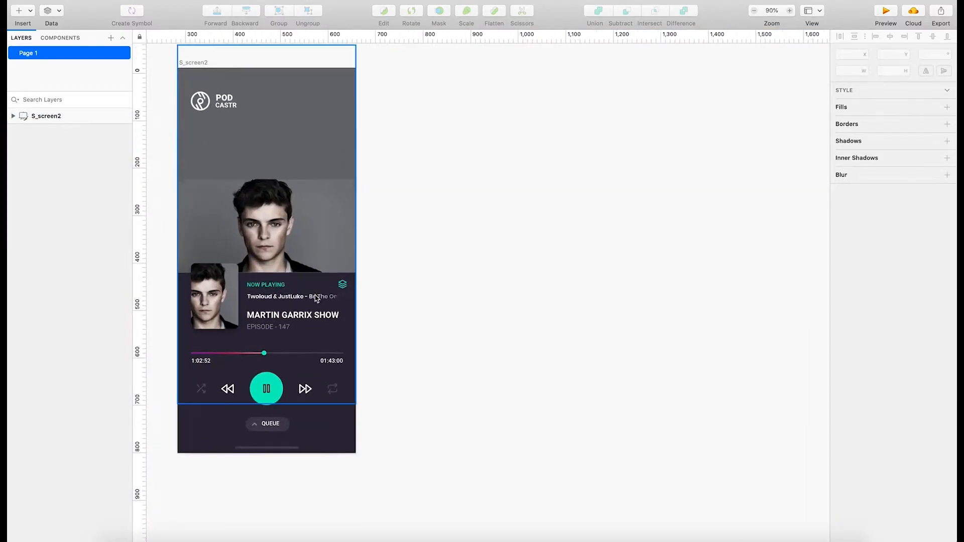
pyautogui.hscroll(-5, 316, 301)
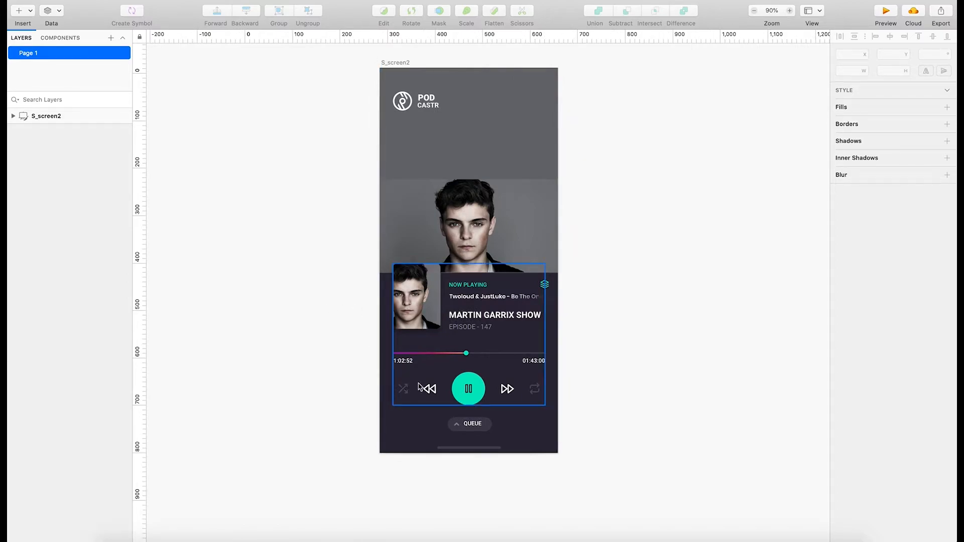
pyautogui.scroll(2, 487, 346)
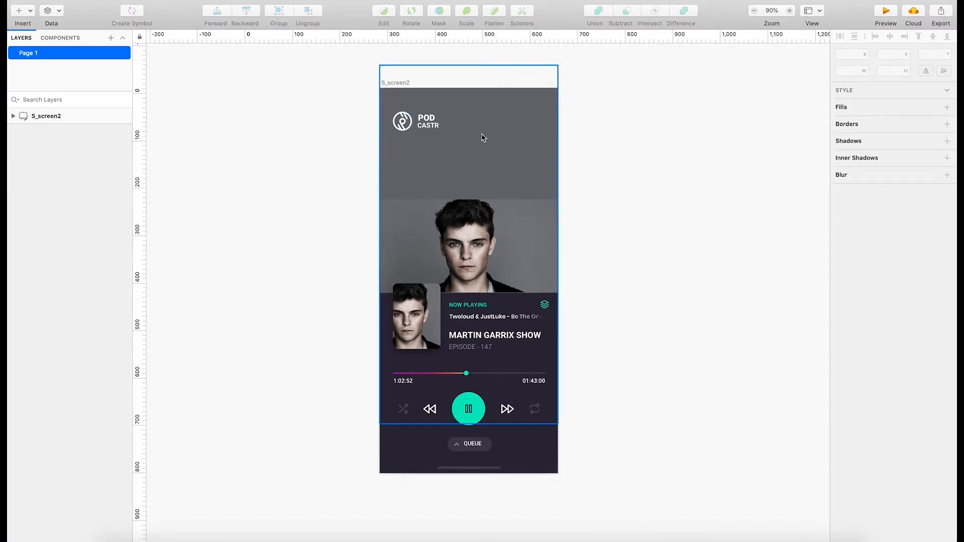
pyautogui.click(507, 232)
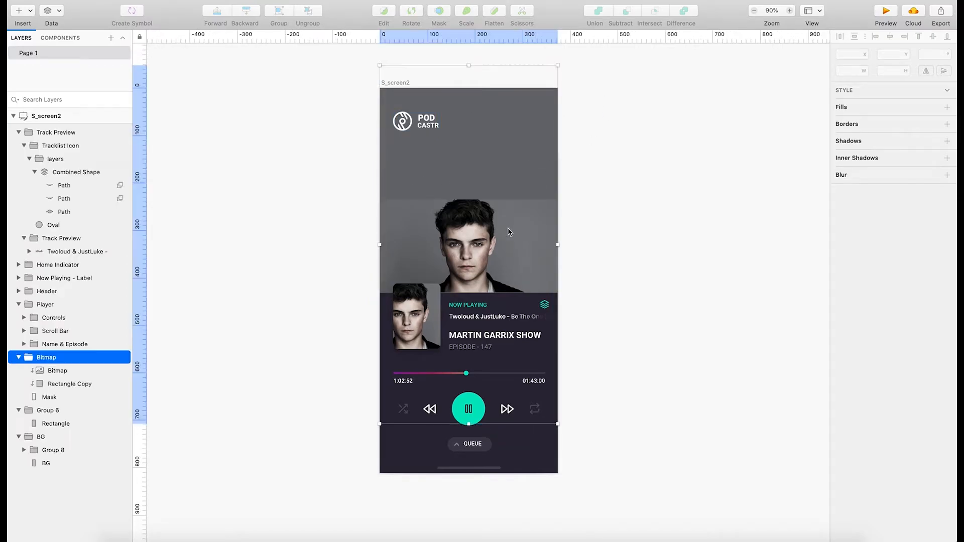
pyautogui.moveTo(471, 219); pyautogui.dragTo(471, 164)
pyautogui.moveTo(423, 124); pyautogui.dragTo(423, 106)
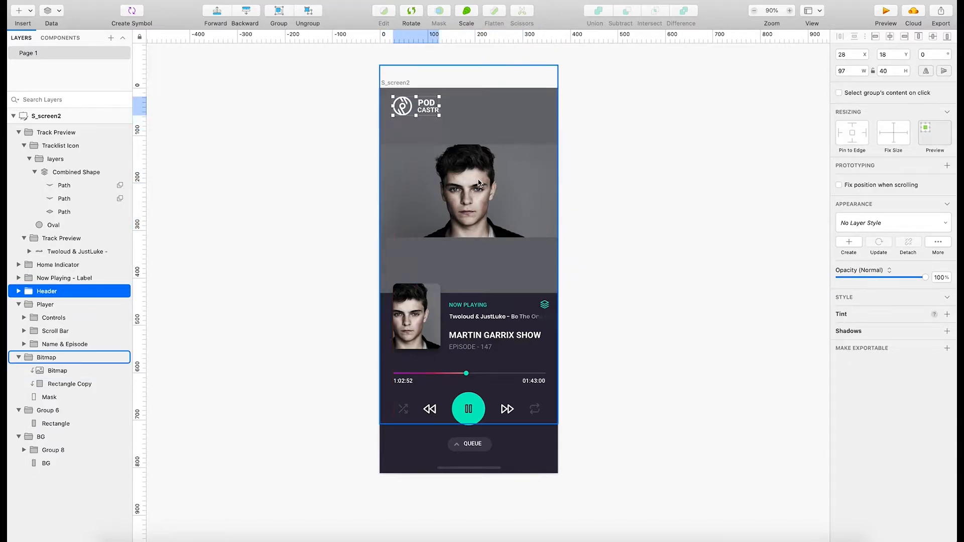
# Move the artist bitmap inside its group up to about Y 87, and raise the Player group to about Y 356.
pyautogui.click(498, 190)
pyautogui.doubleClick(498, 189)
pyautogui.moveTo(498, 196); pyautogui.dragTo(494, 184)
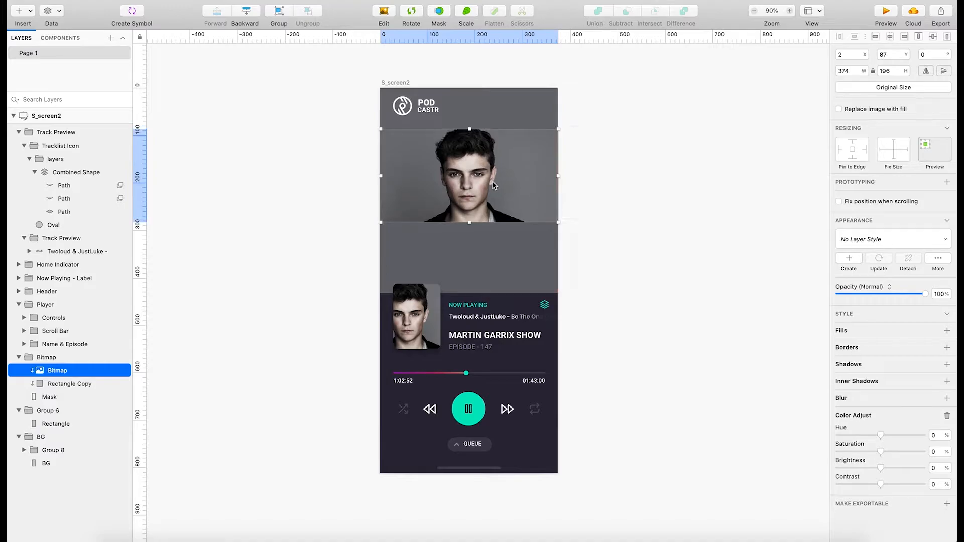
pyautogui.click(679, 203)
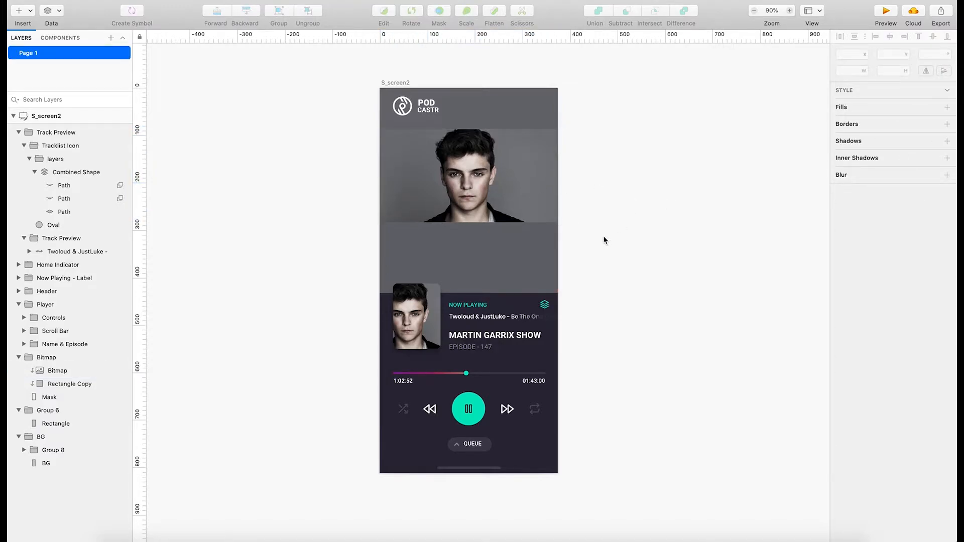
pyautogui.click(425, 298)
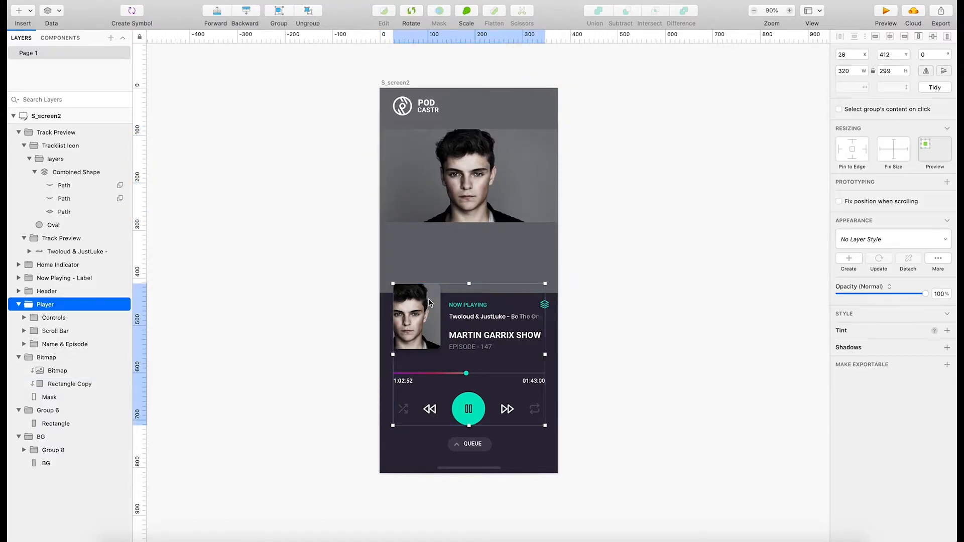
pyautogui.moveTo(431, 303); pyautogui.dragTo(433, 277)
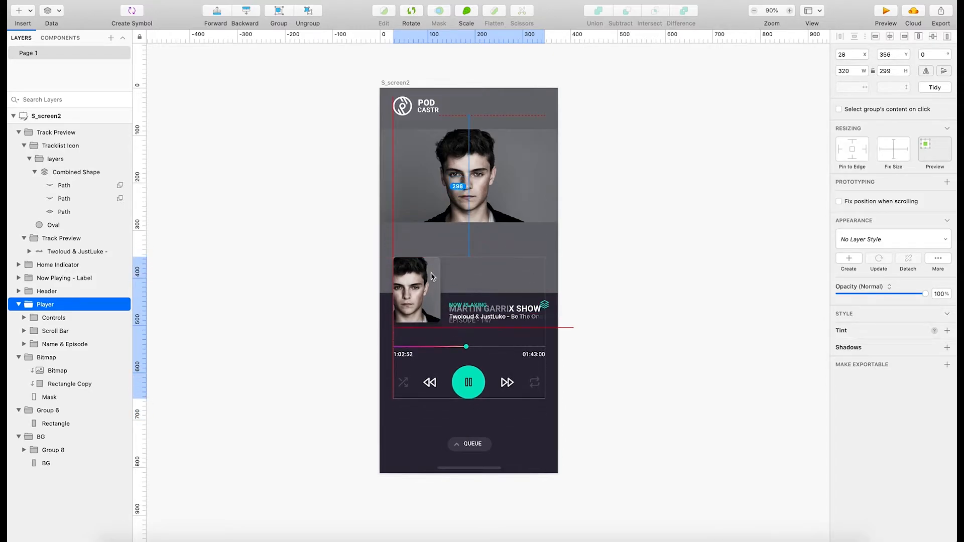
# Enlarge the artist bitmap to about 500 by 262 and centre it horizontally on the screen at about X -62, Y 86.
pyautogui.click(479, 181)
pyautogui.click(479, 181)
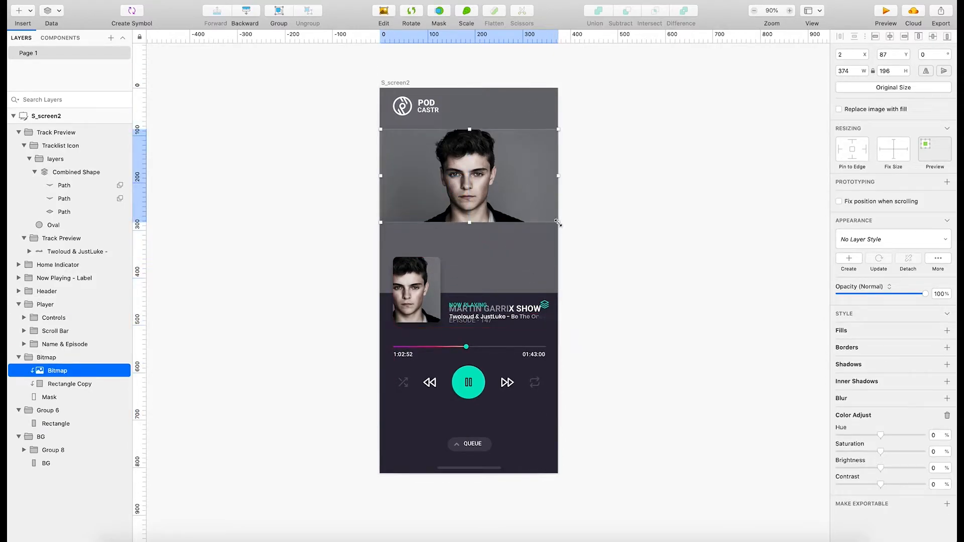
pyautogui.moveTo(558, 223); pyautogui.dragTo(604, 281)
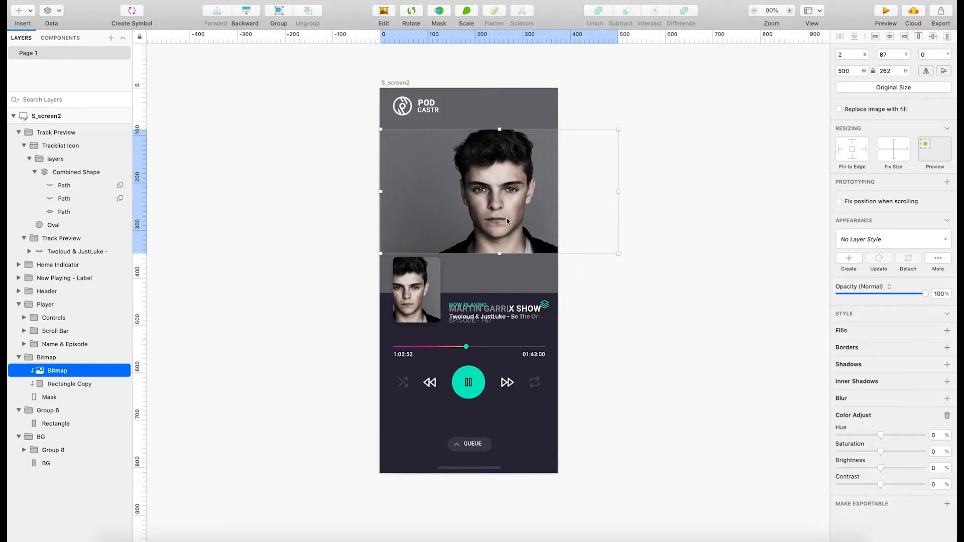
pyautogui.moveTo(506, 217); pyautogui.dragTo(447, 197)
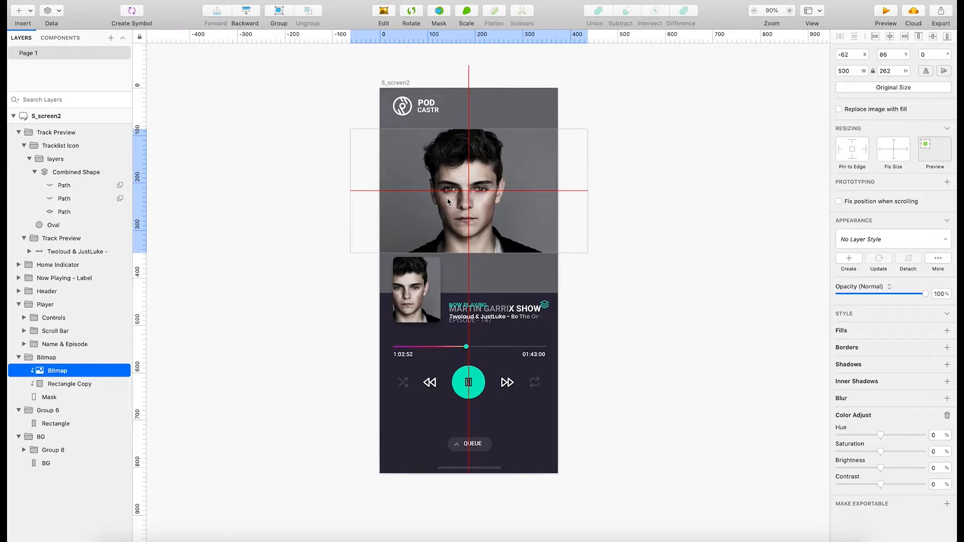
pyautogui.click(652, 226)
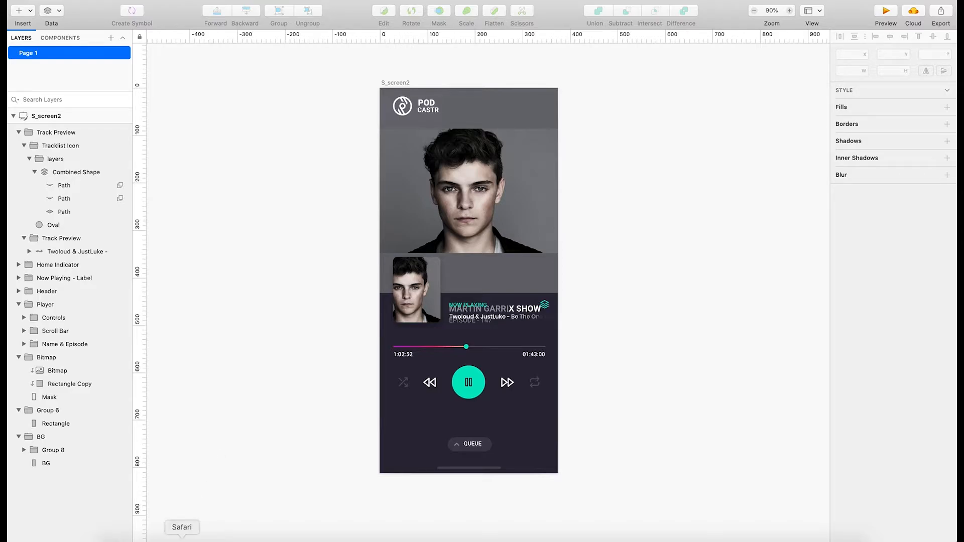
# Switch to Safari and copy the Feld magazine cover image with the golden spiral overlay from the Canva article.
pyautogui.click(182, 538)
pyautogui.scroll(-3, 373, 319)
pyautogui.scroll(5, 371, 336)
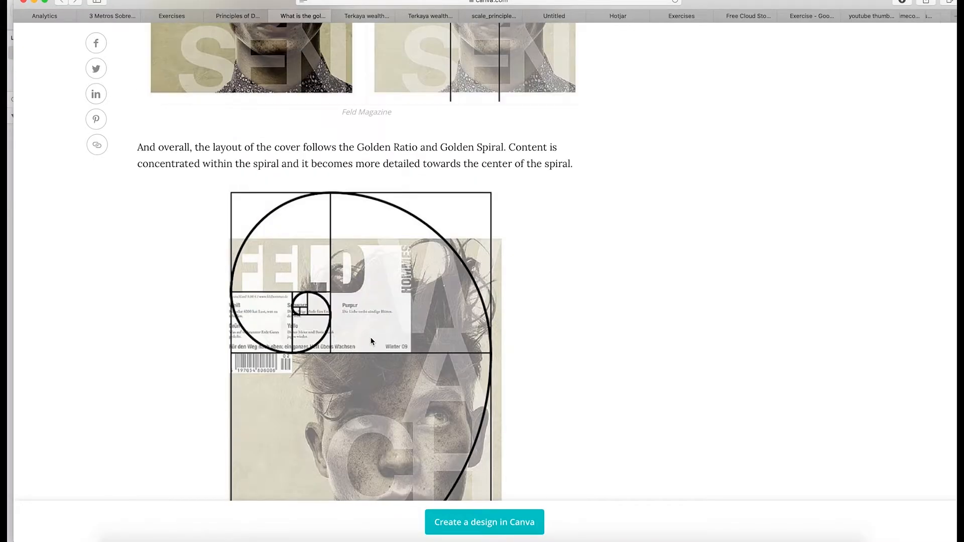
pyautogui.scroll(-3, 372, 341)
pyautogui.rightClick(407, 312)
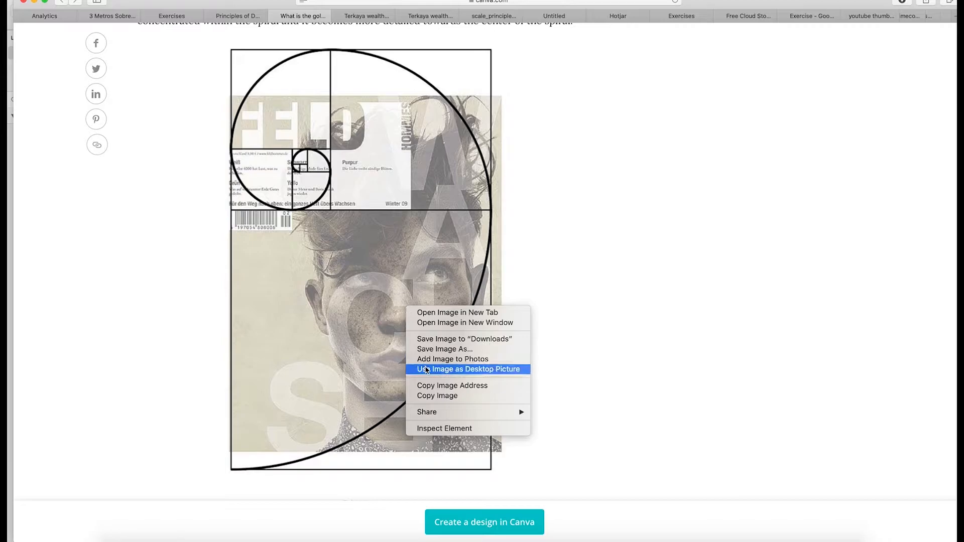
pyautogui.click(434, 397)
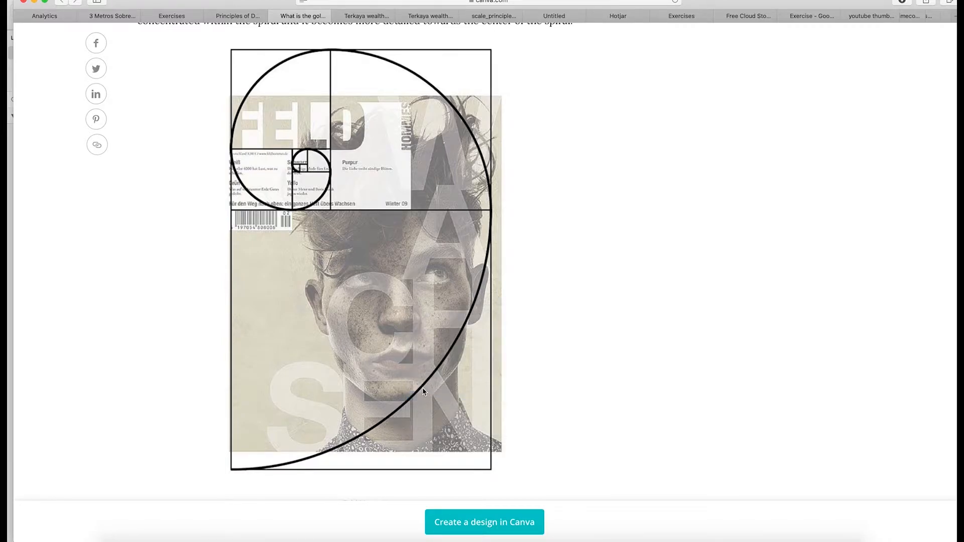
# Switch to Sketch, paste the golden spiral image over the player screen and lower its opacity to 45%.
pyautogui.press('super+Tab')
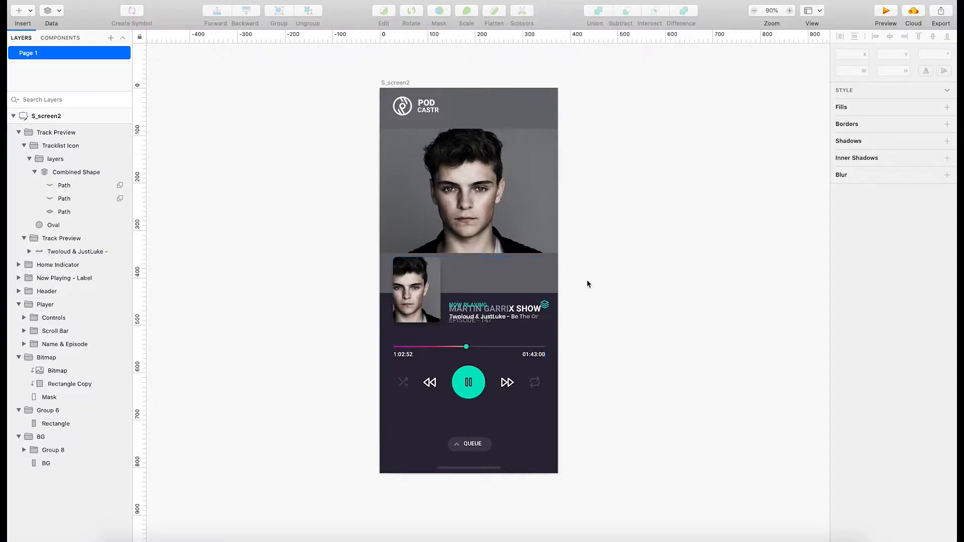
pyautogui.press('super+v')
pyautogui.moveTo(500, 247); pyautogui.dragTo(522, 254)
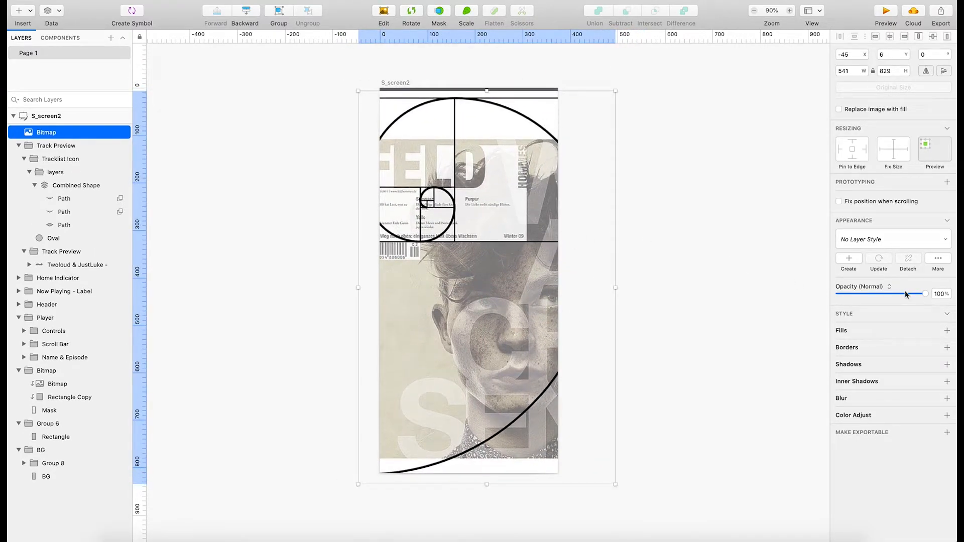
pyautogui.moveTo(907, 294); pyautogui.dragTo(878, 295)
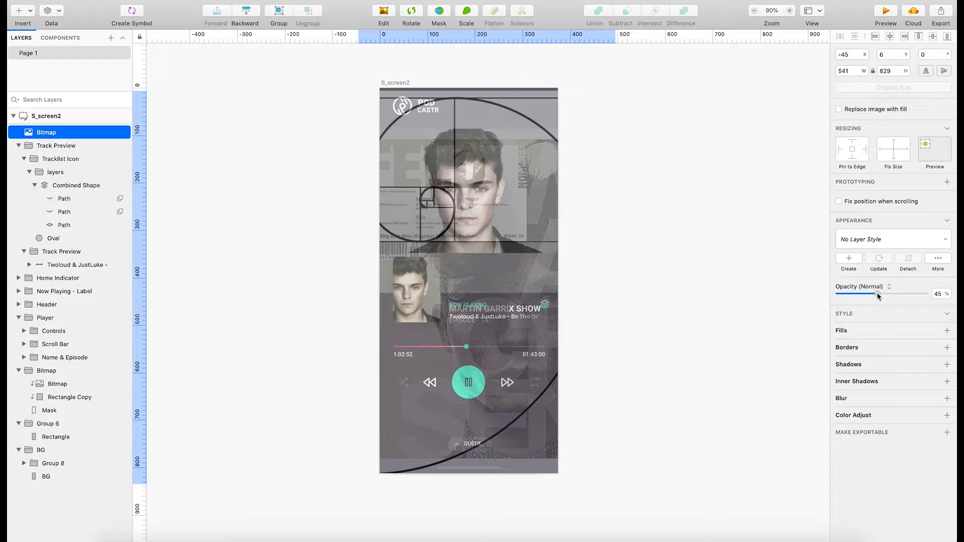
pyautogui.moveTo(464, 217); pyautogui.dragTo(467, 223)
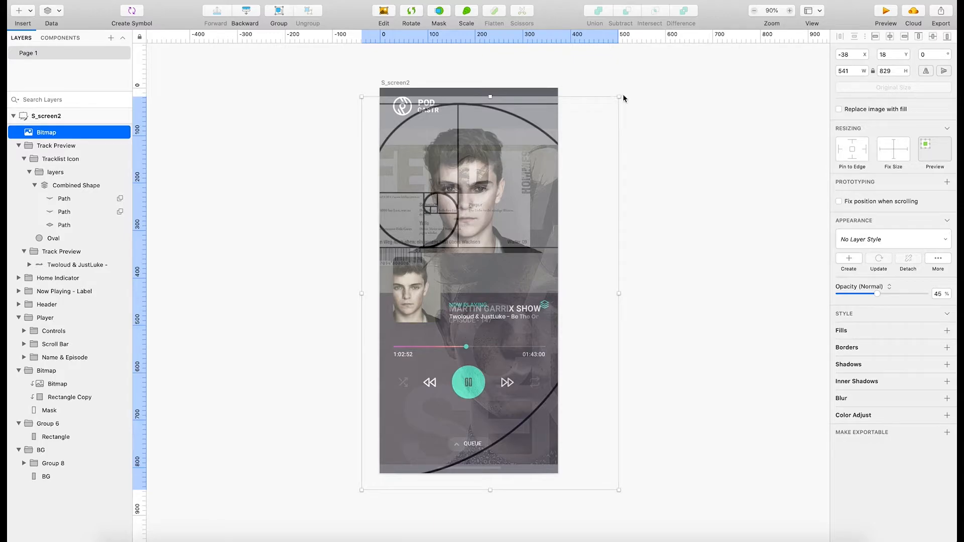
pyautogui.moveTo(584, 114); pyautogui.dragTo(582, 120)
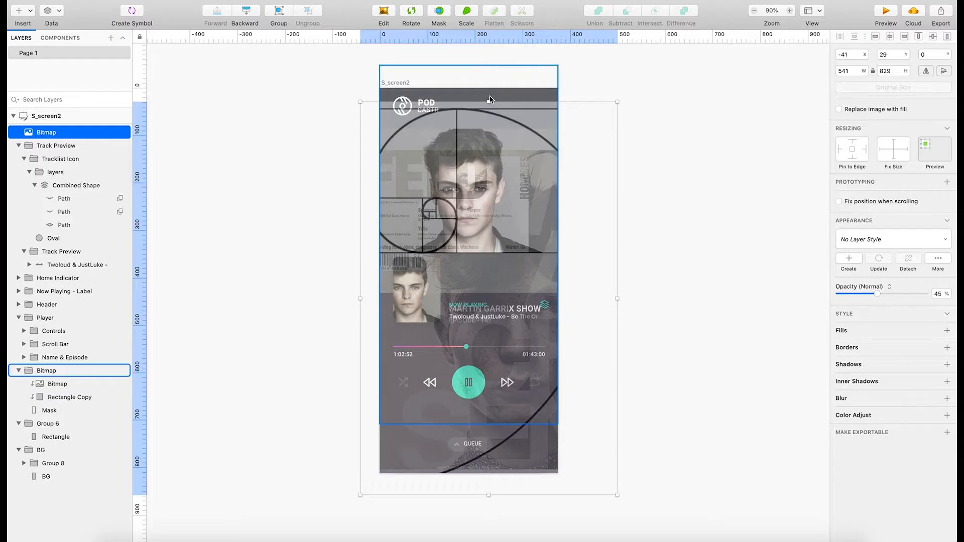
# Rotate the golden spiral image 180° and raise it to about X -39, Y -35.
pyautogui.click(419, 15)
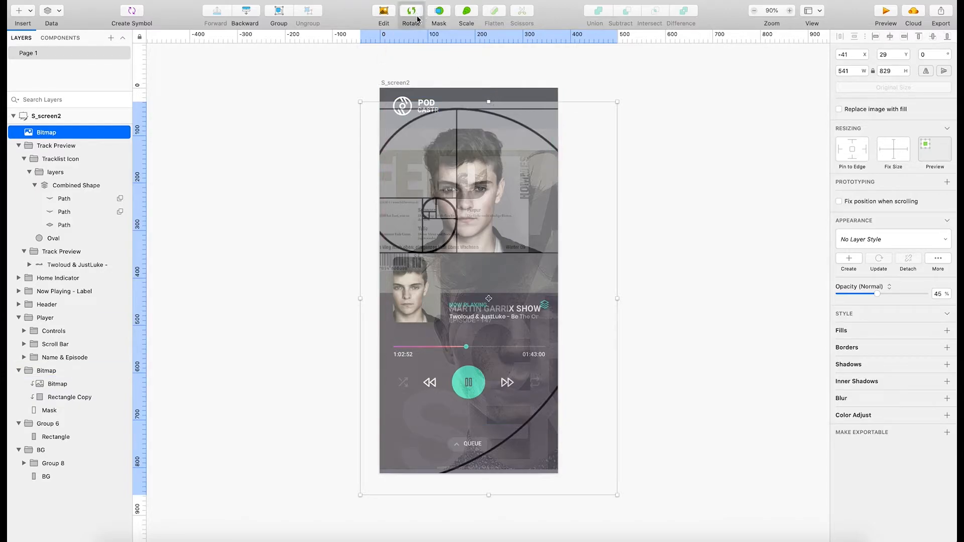
pyautogui.moveTo(362, 99); pyautogui.dragTo(557, 418)
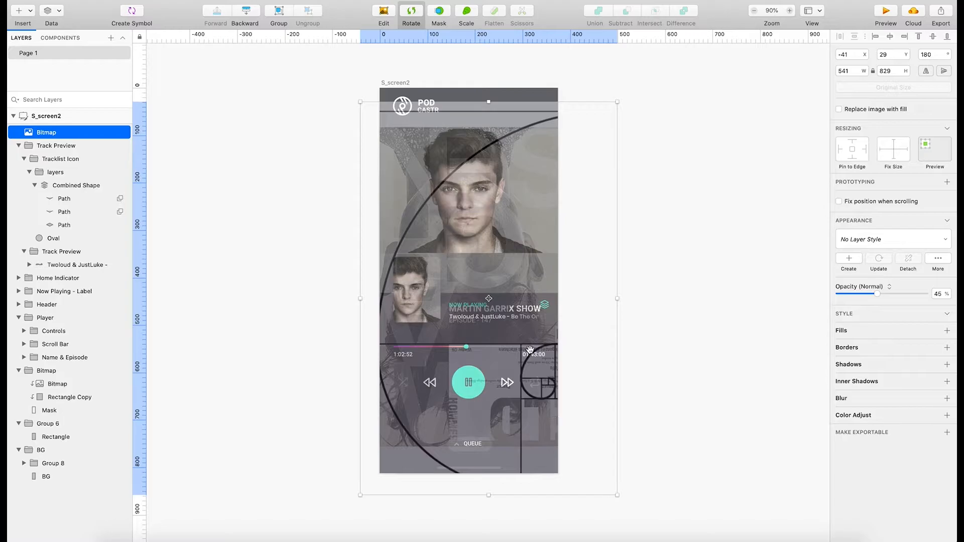
pyautogui.moveTo(530, 350); pyautogui.dragTo(530, 319)
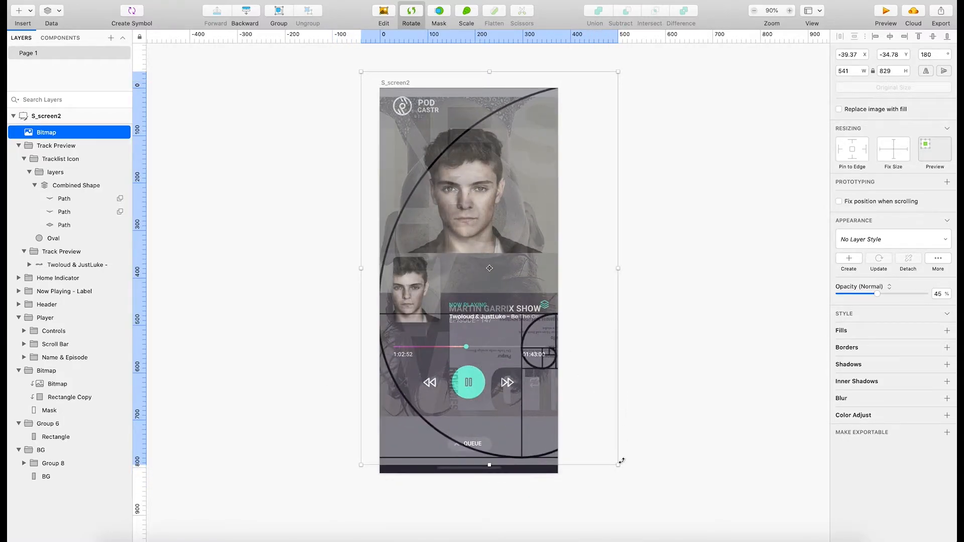
# Scale the golden spiral image down to about 443 by 679 and place it at about X -68, Y 67.
pyautogui.moveTo(618, 465); pyautogui.dragTo(541, 409)
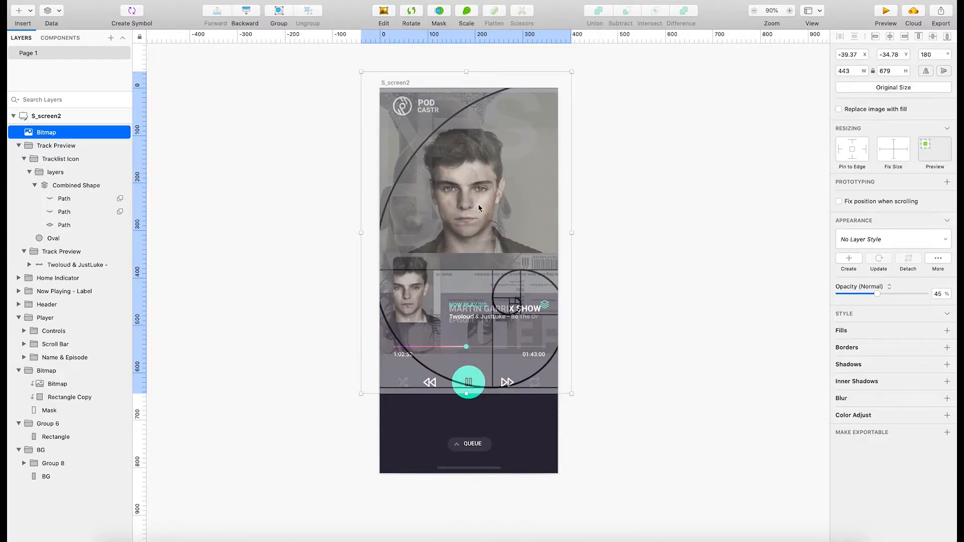
pyautogui.moveTo(426, 198); pyautogui.dragTo(431, 246)
pyautogui.moveTo(494, 263)
pyautogui.mouseDown()
pyautogui.moveTo(778, 259)
pyautogui.moveTo(469, 251)
pyautogui.moveTo(480, 261)
pyautogui.mouseUp()
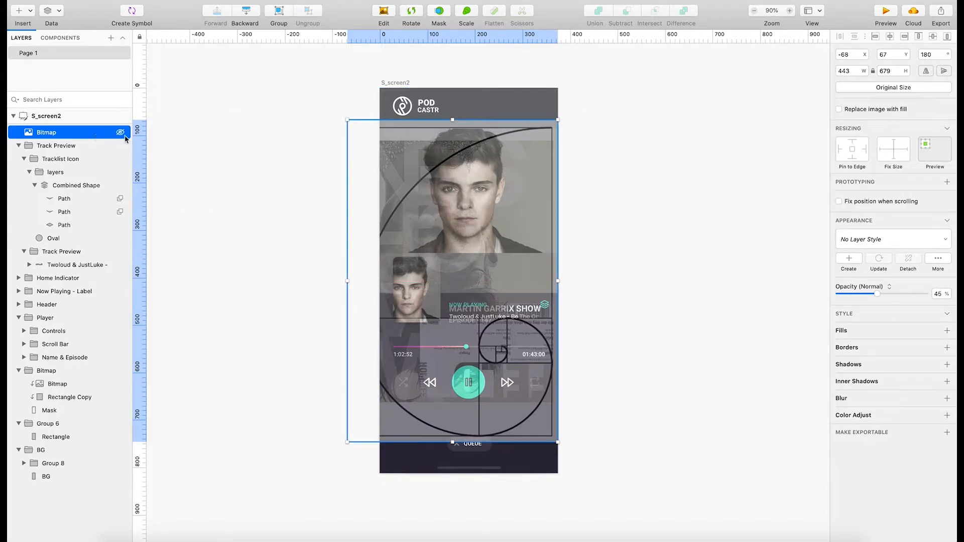
# Rename the spiral image layer as golden-ratio and hide it.
pyautogui.doubleClick(53, 133)
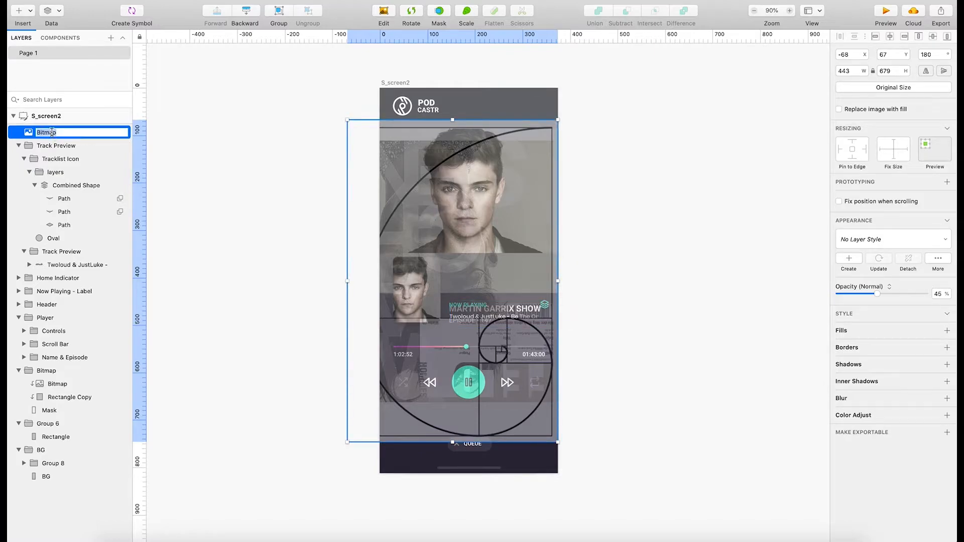
pyautogui.write('golden-ratio')
pyautogui.press('Return')
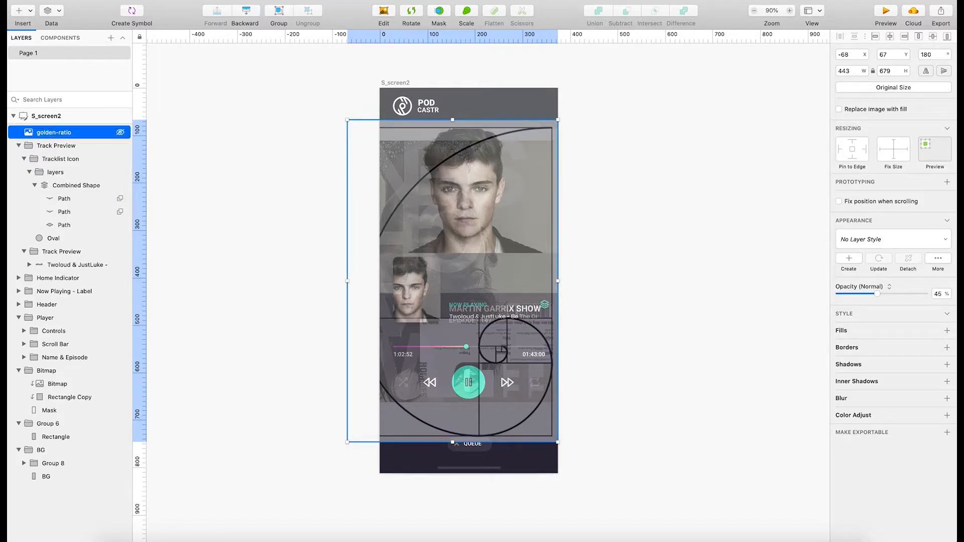
pyautogui.click(120, 132)
pyautogui.click(294, 234)
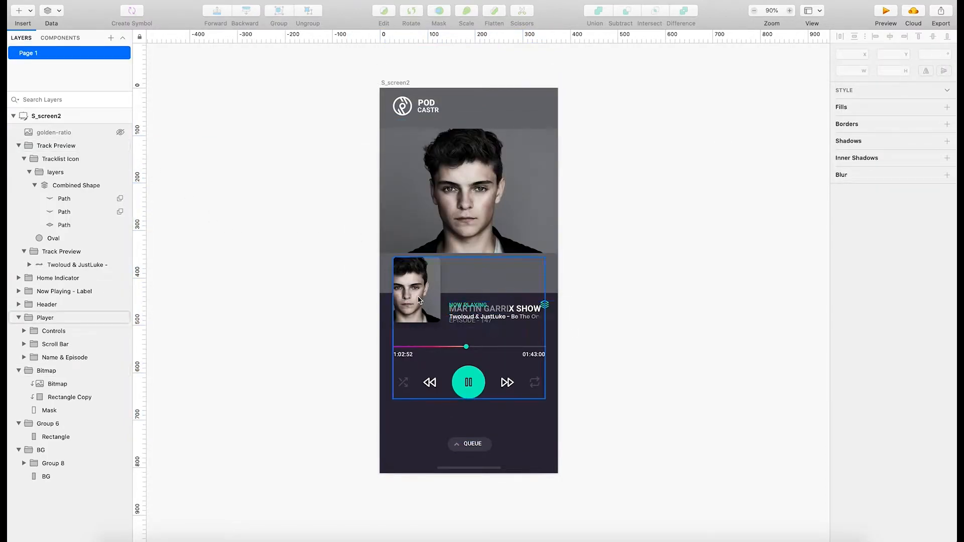
# Show the golden-ratio layer, raise it to about Y 38 over the player, and hide it again.
pyautogui.click(120, 133)
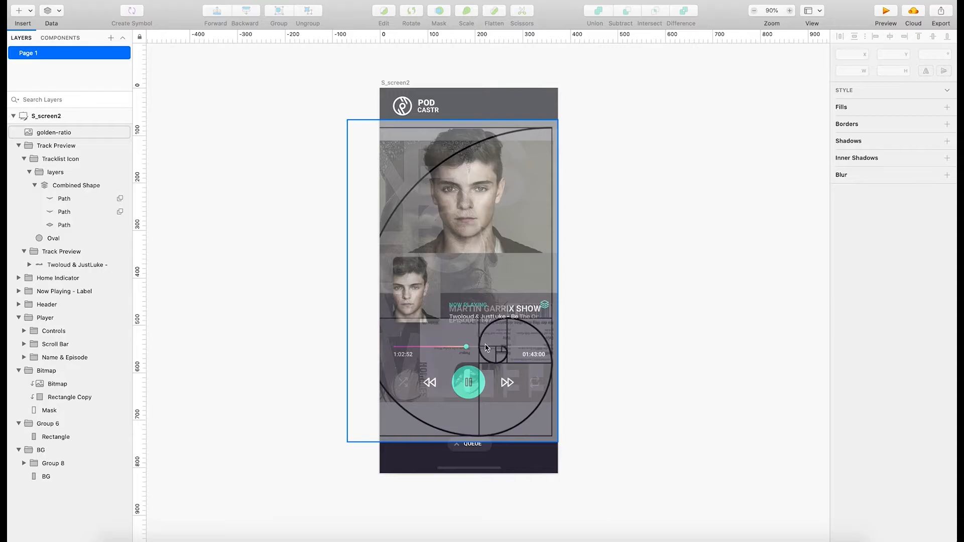
pyautogui.moveTo(485, 333)
pyautogui.mouseDown()
pyautogui.moveTo(483, 310)
pyautogui.moveTo(486, 320)
pyautogui.moveTo(467, 328)
pyautogui.mouseUp()
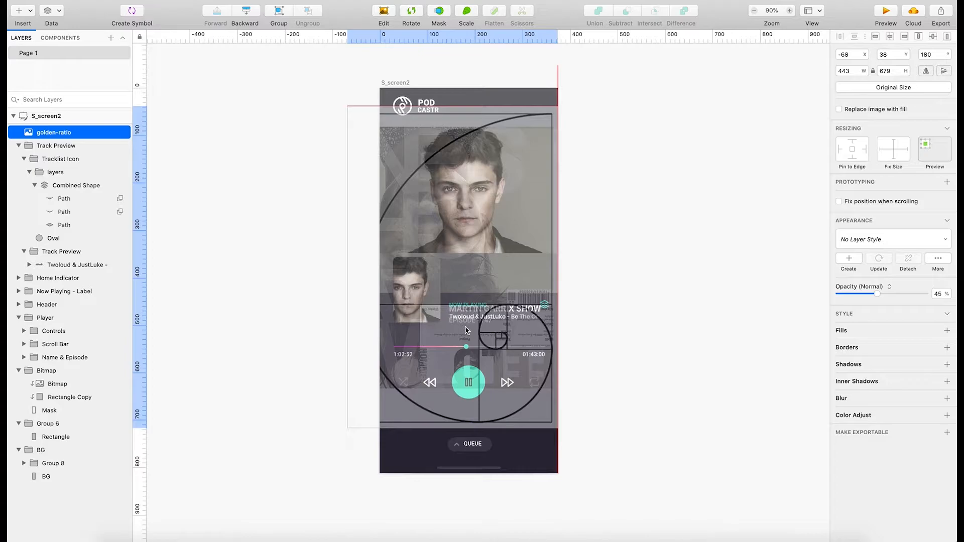
pyautogui.click(120, 134)
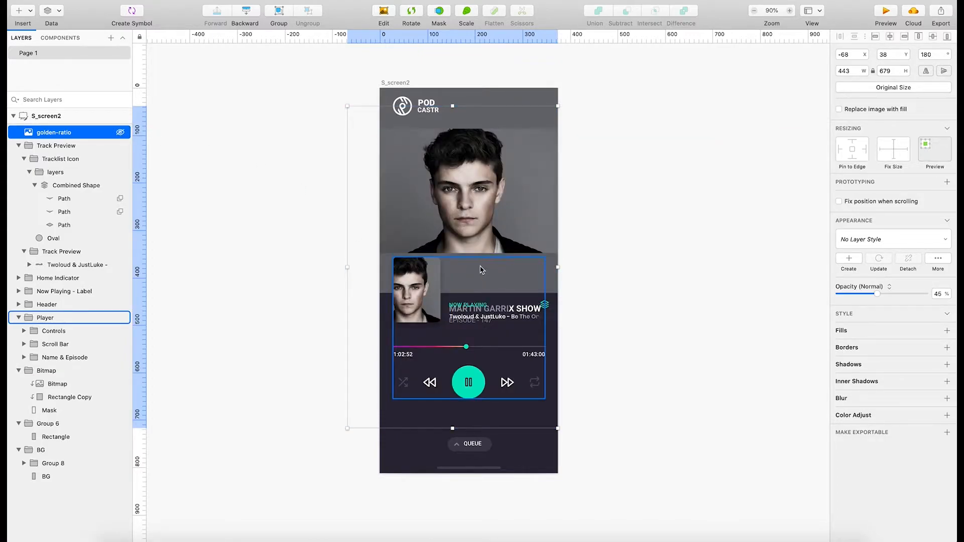
# Examine the overlapping Now Playing label, track preview and show title, along with the artist photo above them.
pyautogui.doubleClick(474, 231)
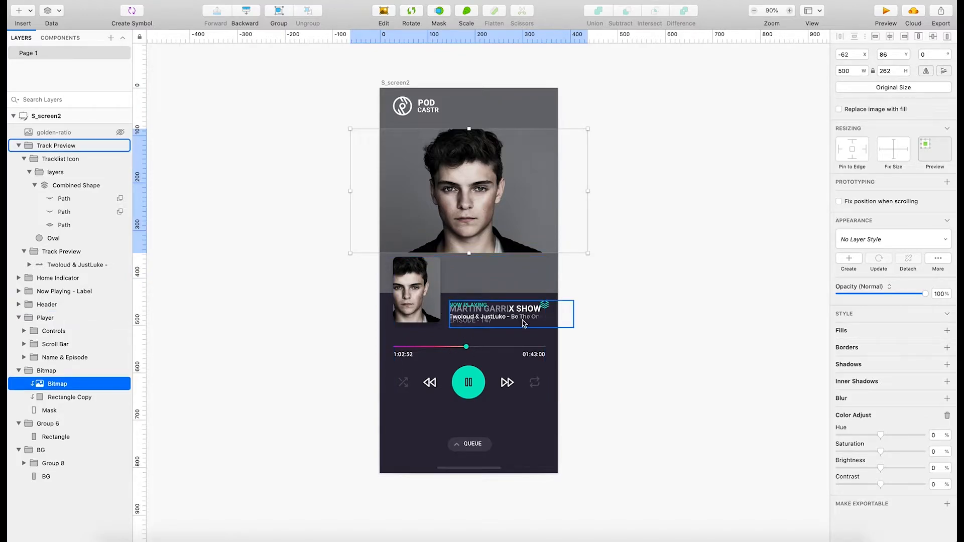
pyautogui.scroll(1, 521, 320)
pyautogui.scroll(5, 521, 320)
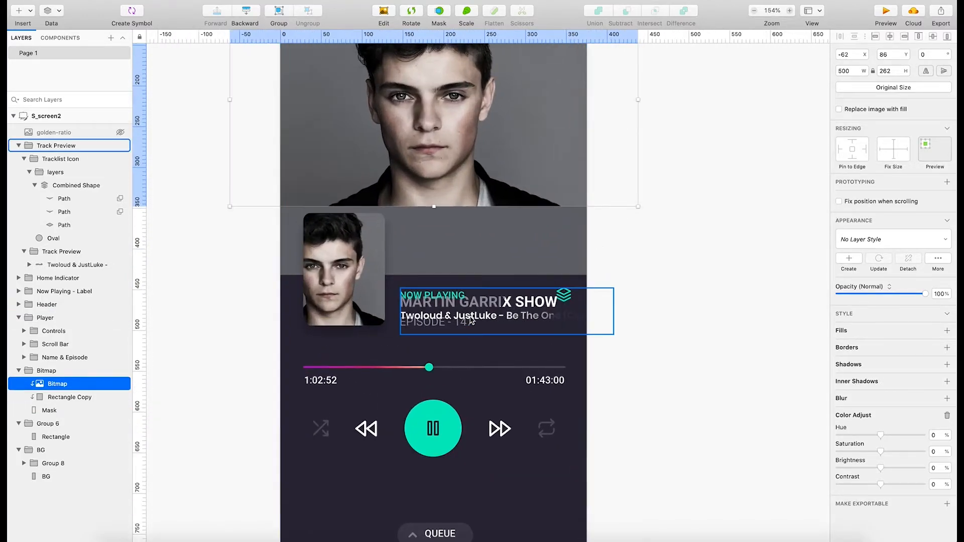
pyautogui.click(452, 311)
pyautogui.click(652, 346)
pyautogui.scroll(-2, 495, 385)
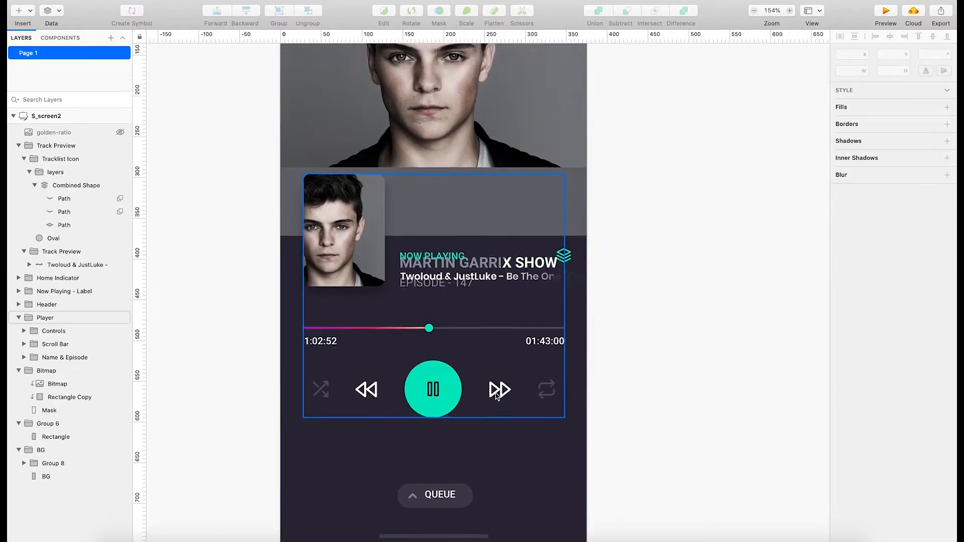
pyautogui.scroll(3, 494, 366)
pyautogui.click(499, 341)
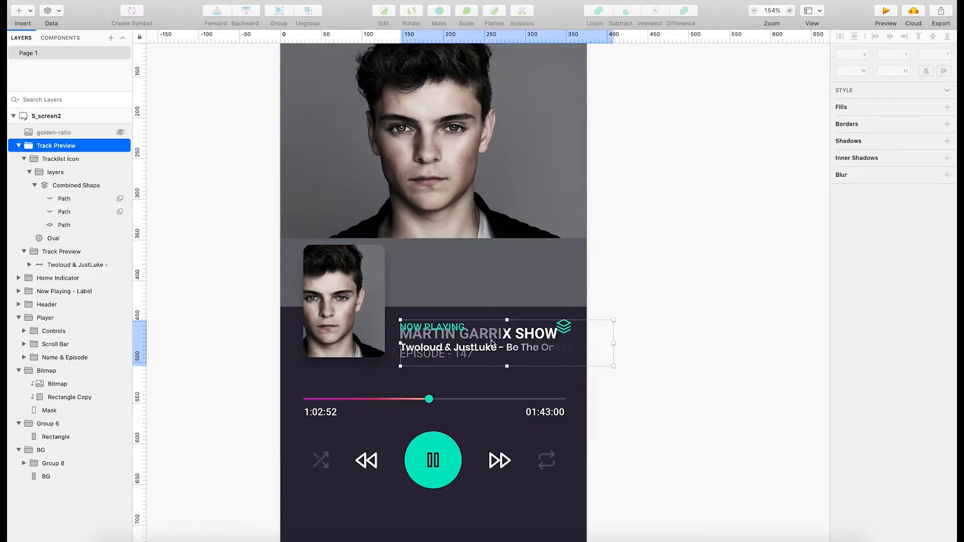
pyautogui.click(451, 332)
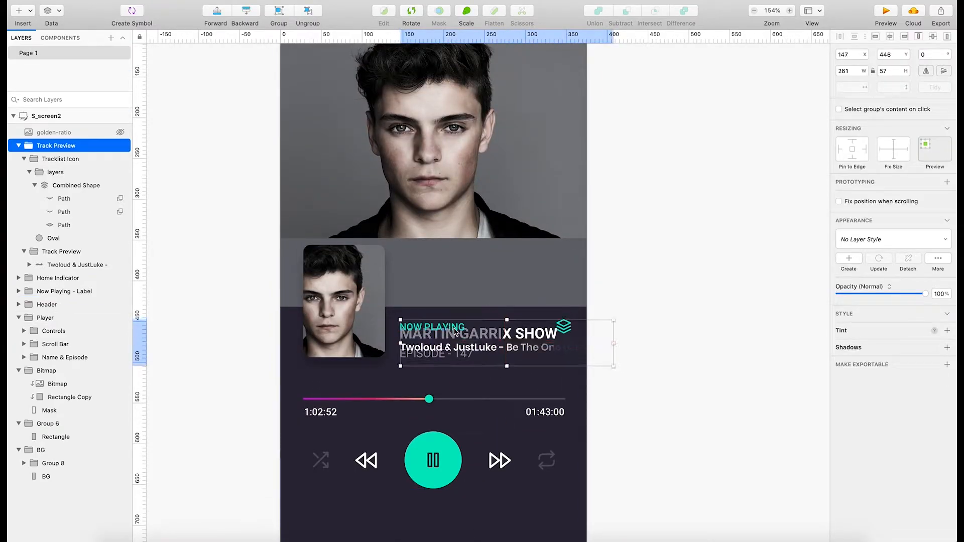
pyautogui.click(356, 313)
pyautogui.click(533, 166)
pyautogui.scroll(5, 588, 240)
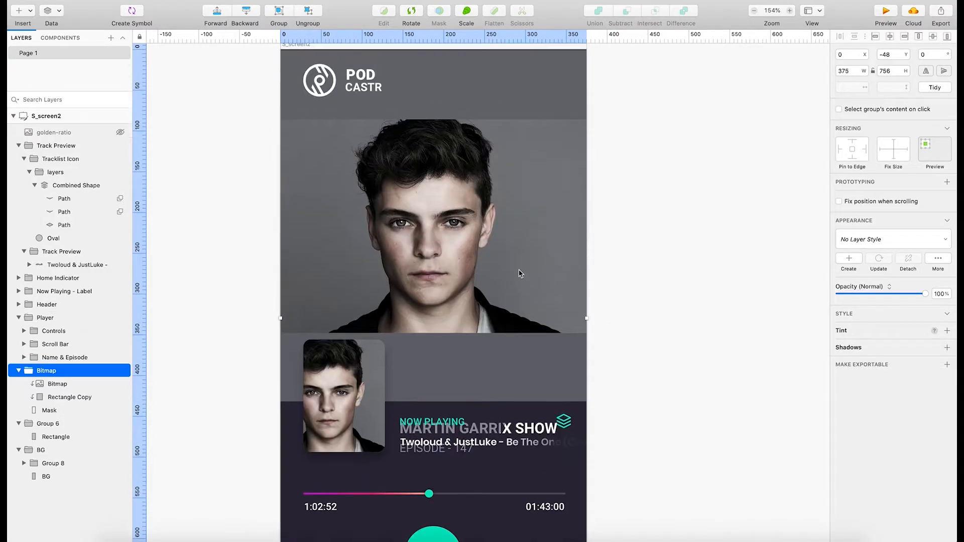
# Try shifting the artist bitmap left inside its group, directly above the small cover photo.
pyautogui.doubleClick(520, 274)
pyautogui.moveTo(682, 369)
pyautogui.mouseDown()
pyautogui.moveTo(751, 409)
pyautogui.moveTo(679, 356)
pyautogui.mouseUp()
pyautogui.press('super+z')
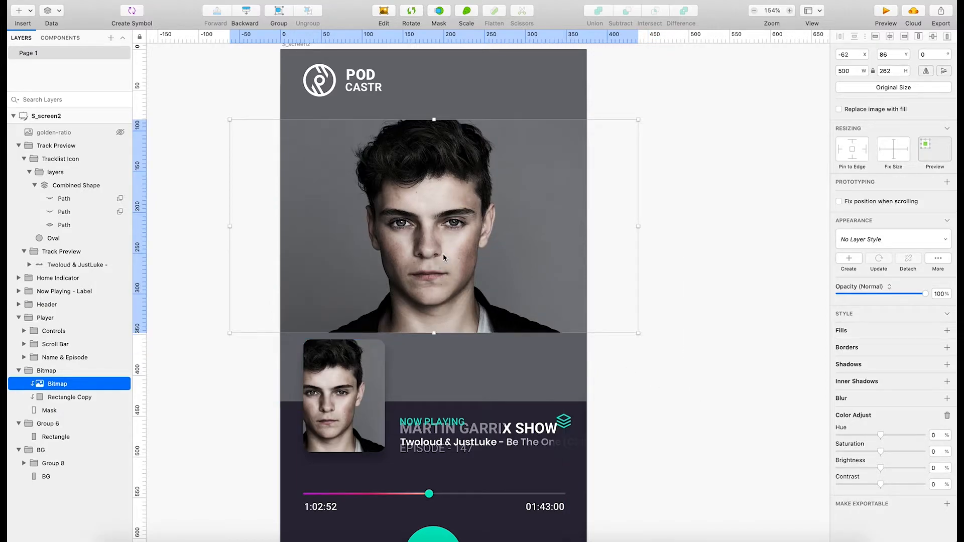
pyautogui.moveTo(443, 257); pyautogui.dragTo(391, 252)
pyautogui.press('Escape')
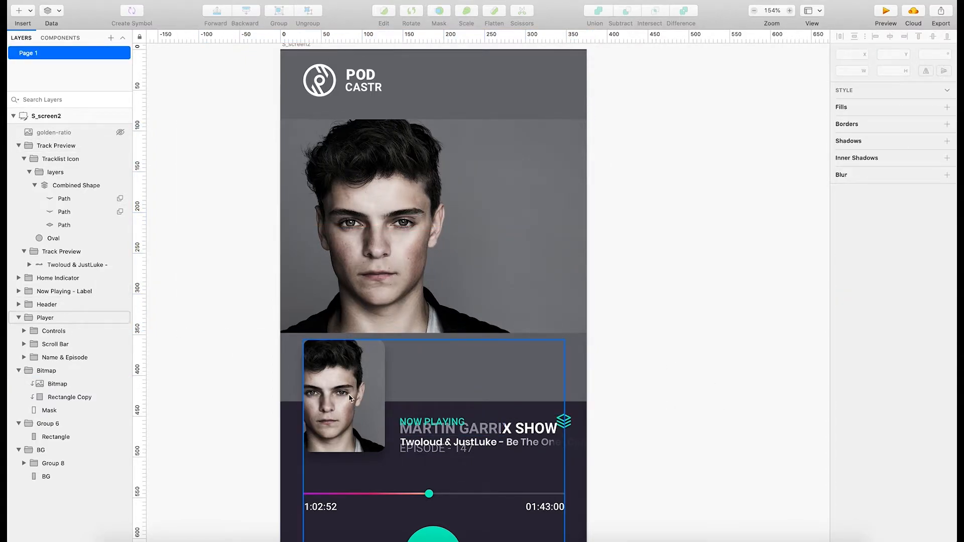
pyautogui.click(375, 276)
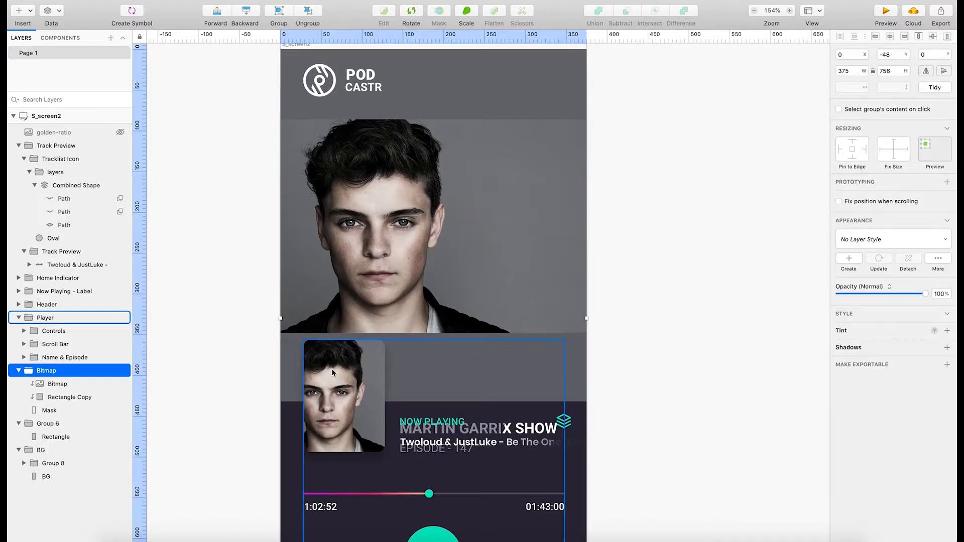
# Shift the artist bitmap right inside its group to about X -5, Y 86.
pyautogui.moveTo(386, 242); pyautogui.dragTo(511, 253)
pyautogui.press('super+z')
pyautogui.press('super+z')
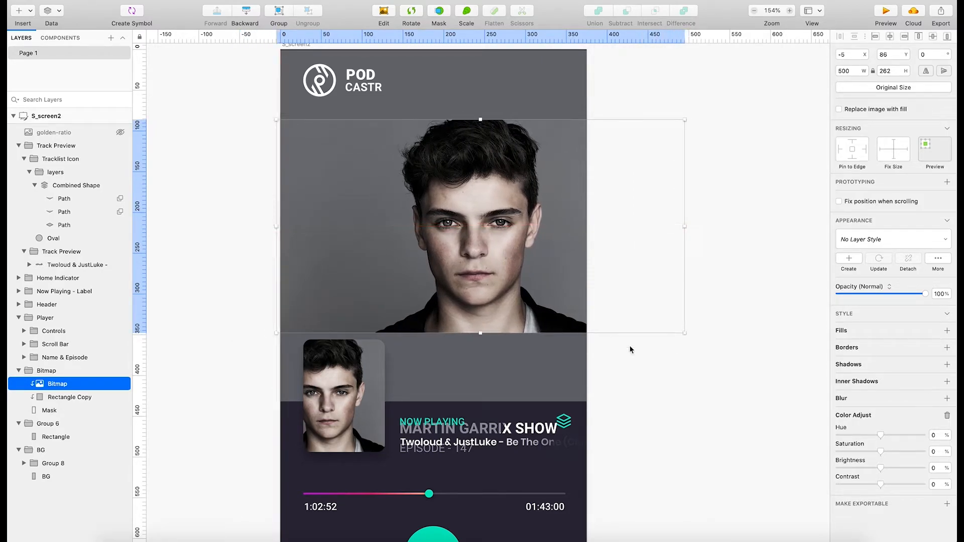
pyautogui.click(631, 350)
# Move the Name & Episode group up over the artist photo to about X 16, Y 277.
pyautogui.click(552, 284)
pyautogui.doubleClick(362, 396)
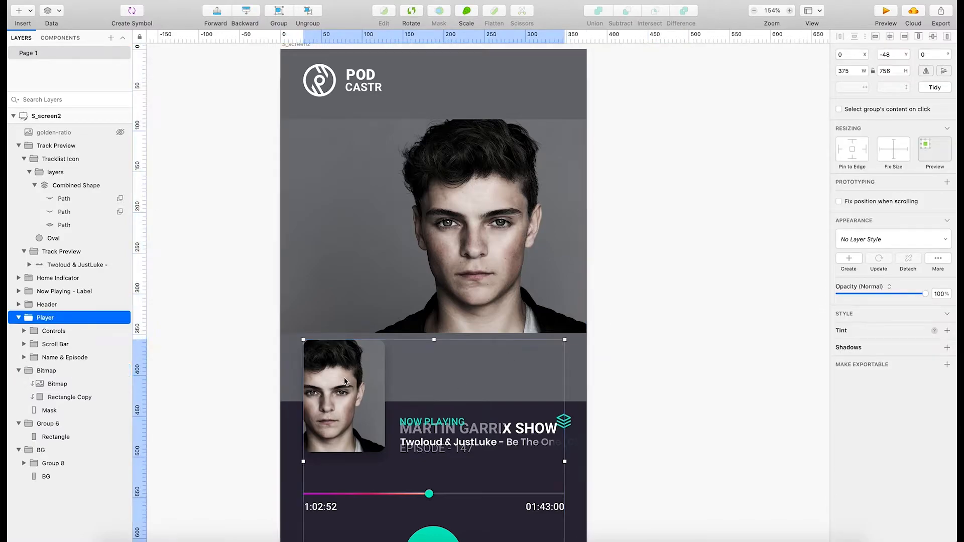
pyautogui.moveTo(360, 397); pyautogui.dragTo(354, 341)
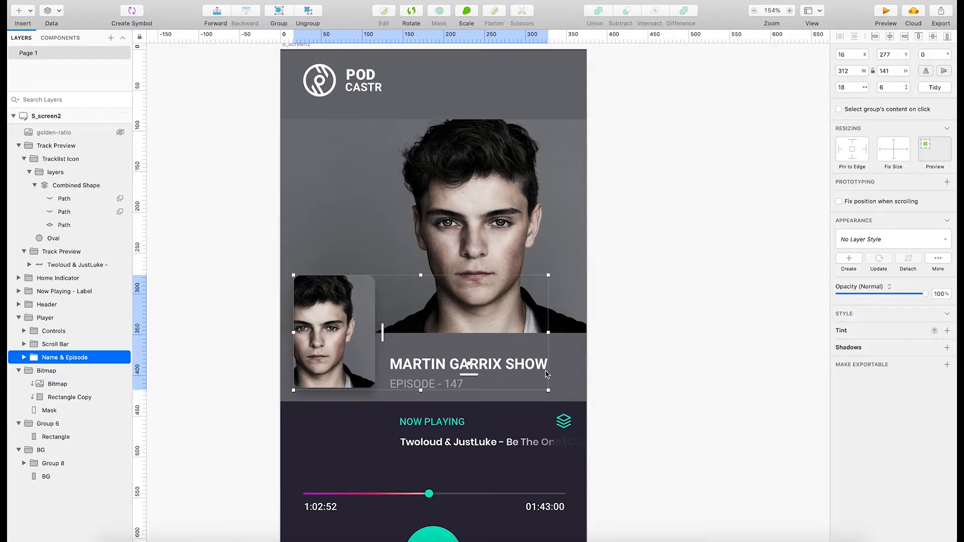
pyautogui.click(622, 388)
# Try to move the Track Preview group left to about X 31, Y 451 and stretch it wider.
pyautogui.scroll(-1, 603, 477)
pyautogui.scroll(-2, 502, 502)
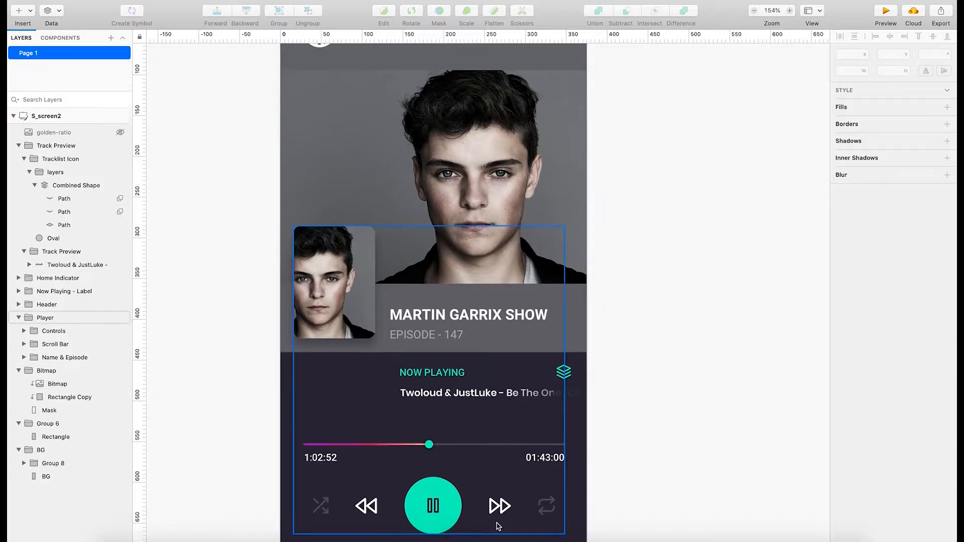
pyautogui.scroll(6, 482, 482)
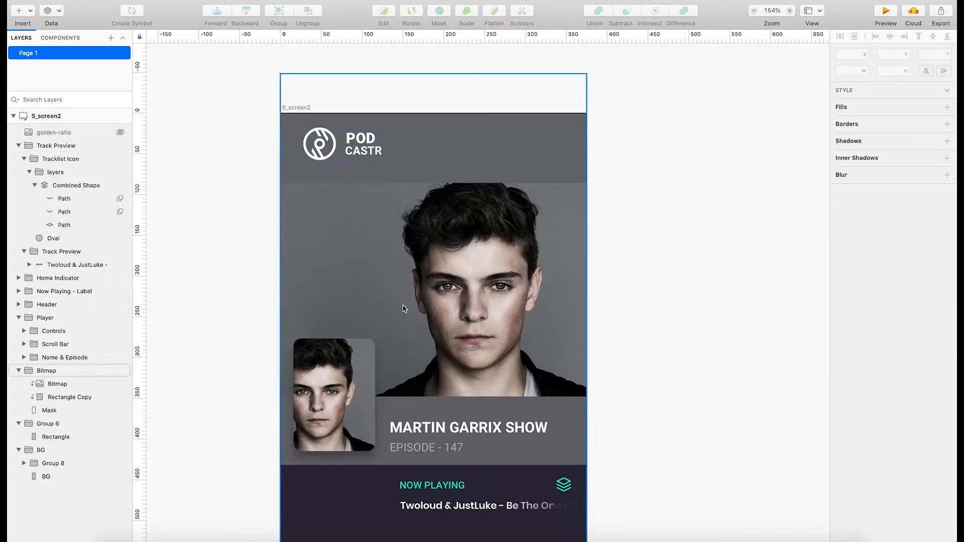
pyautogui.scroll(-5, 449, 440)
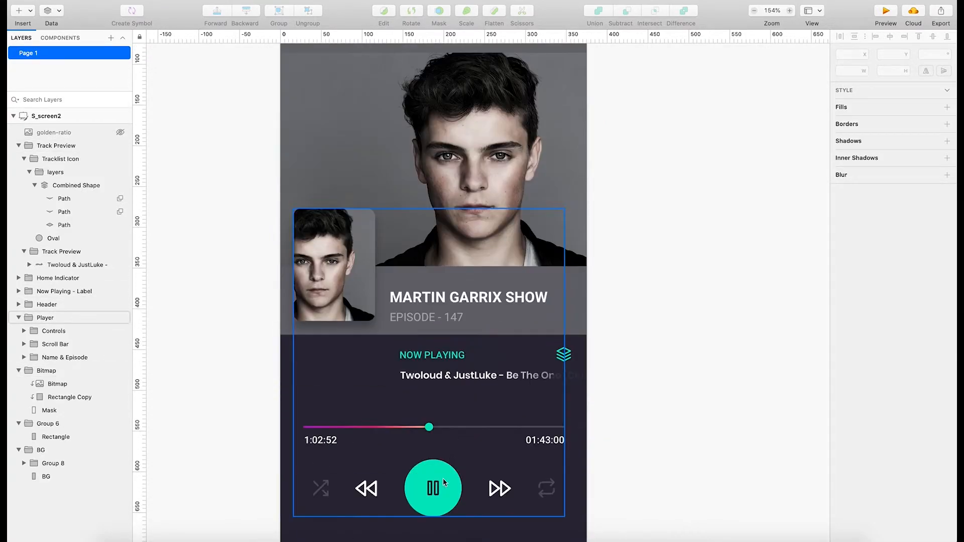
pyautogui.scroll(-2, 452, 473)
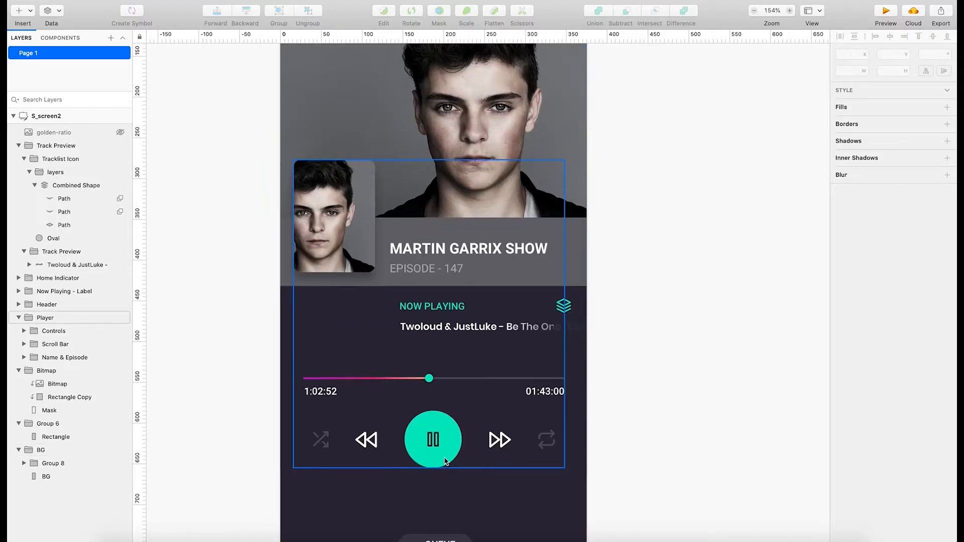
pyautogui.click(451, 321)
pyautogui.moveTo(451, 321); pyautogui.dragTo(372, 334)
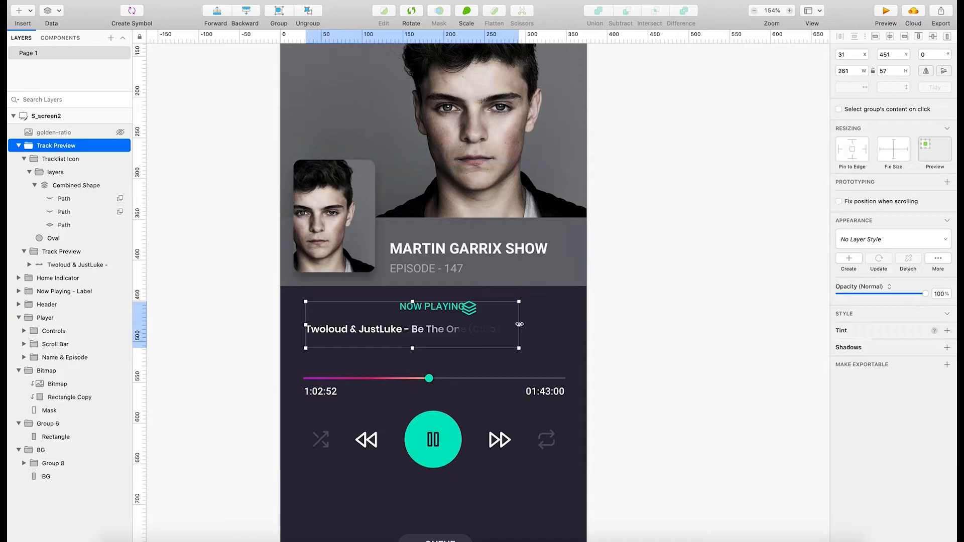
pyautogui.moveTo(518, 325); pyautogui.dragTo(561, 324)
pyautogui.hotkey('ctrl', 'z')
pyautogui.hotkey('ctrl', 'z')
pyautogui.click(705, 365)
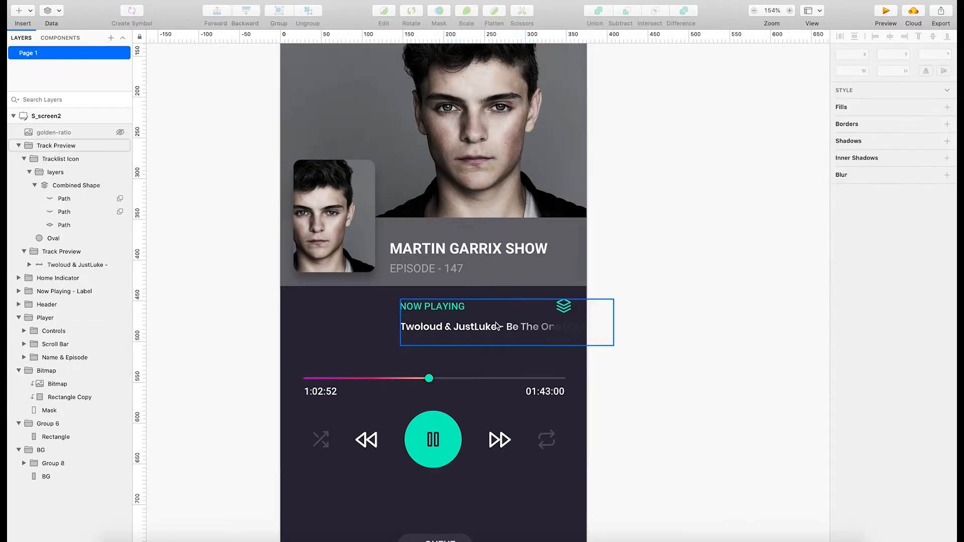
pyautogui.click(496, 325)
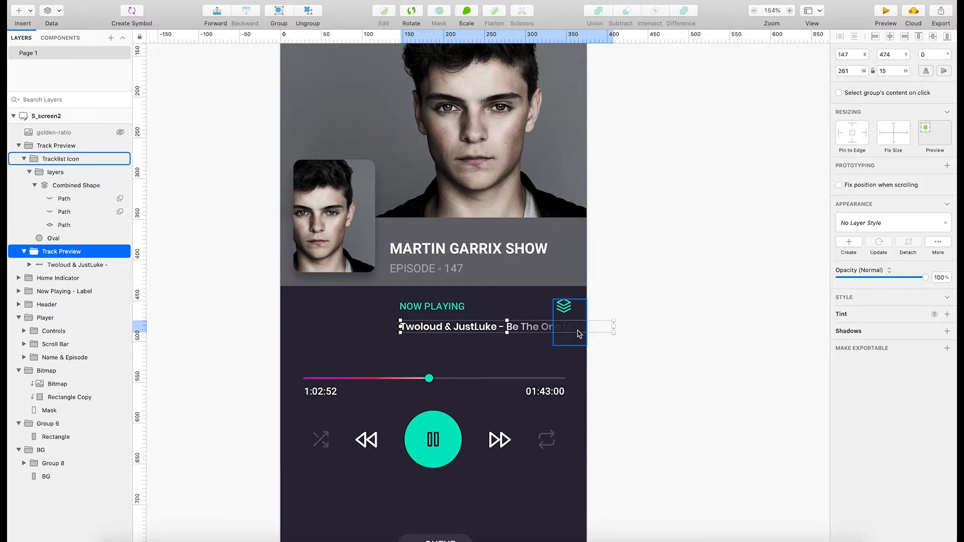
pyautogui.click(760, 415)
pyautogui.scroll(-5, 532, 400)
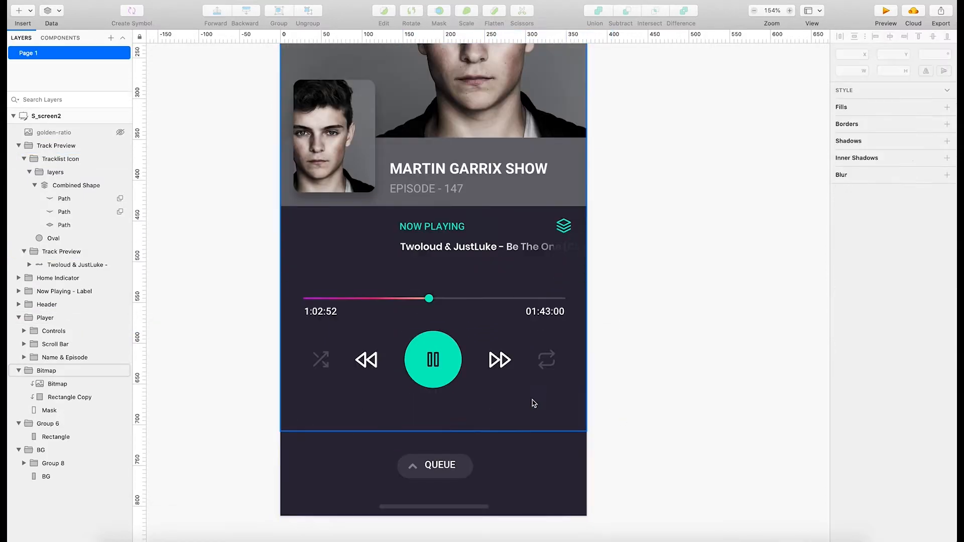
pyautogui.scroll(10, 527, 403)
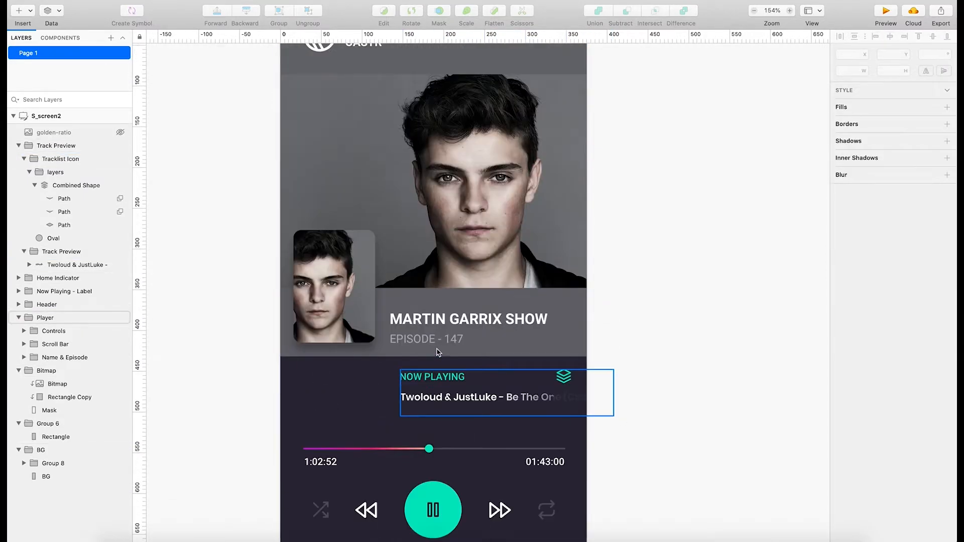
# Move the artist bitmap up inside its group to about X -5, Y 72, closer to the header.
pyautogui.scroll(3, 441, 350)
pyautogui.doubleClick(367, 177)
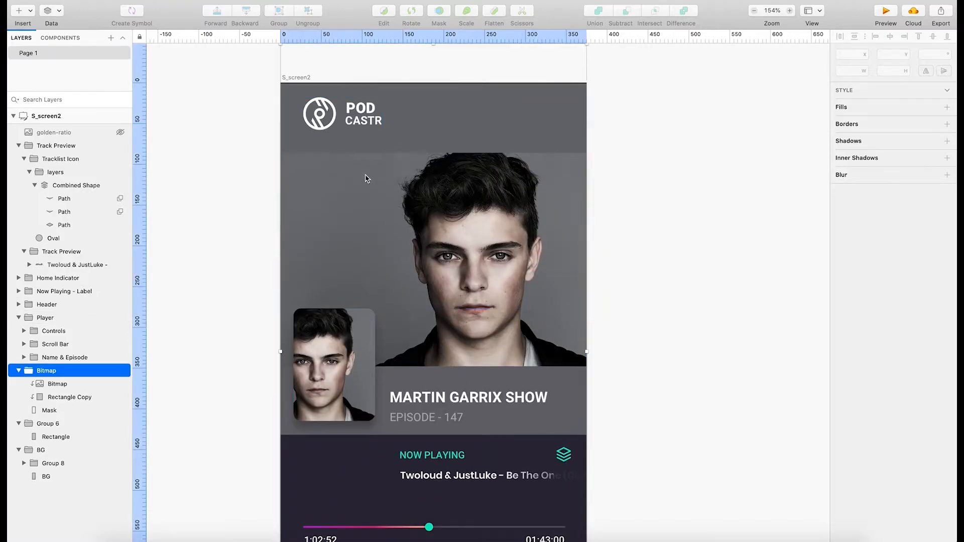
pyautogui.moveTo(434, 180); pyautogui.dragTo(435, 169)
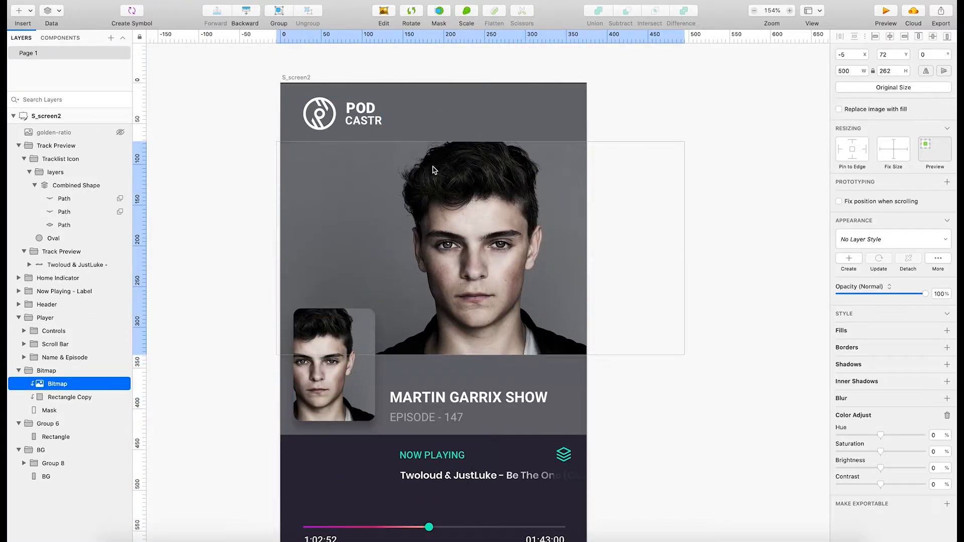
pyautogui.click(704, 467)
# Move the Header group with the logo up to about Y 15 and nudge it slightly right.
pyautogui.doubleClick(352, 114)
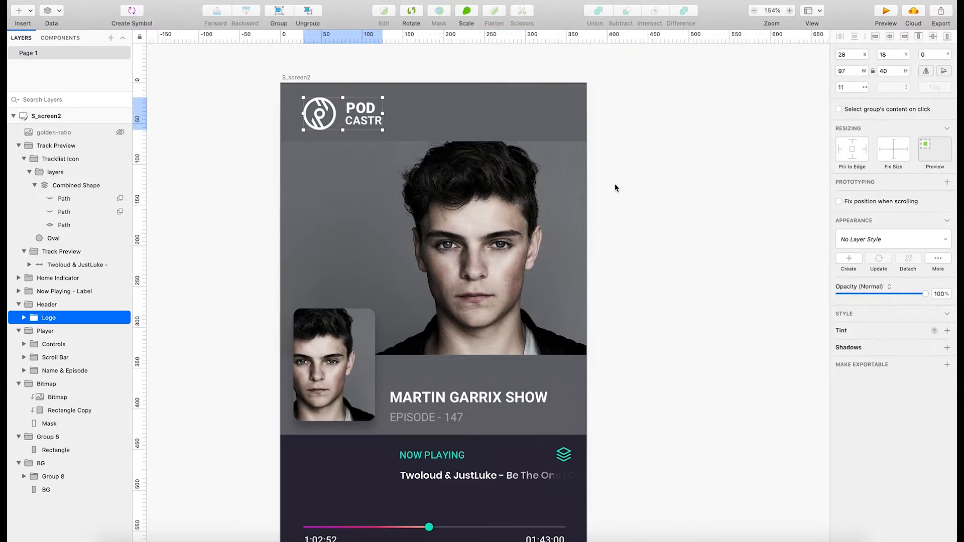
pyautogui.click(615, 187)
pyautogui.click(328, 107)
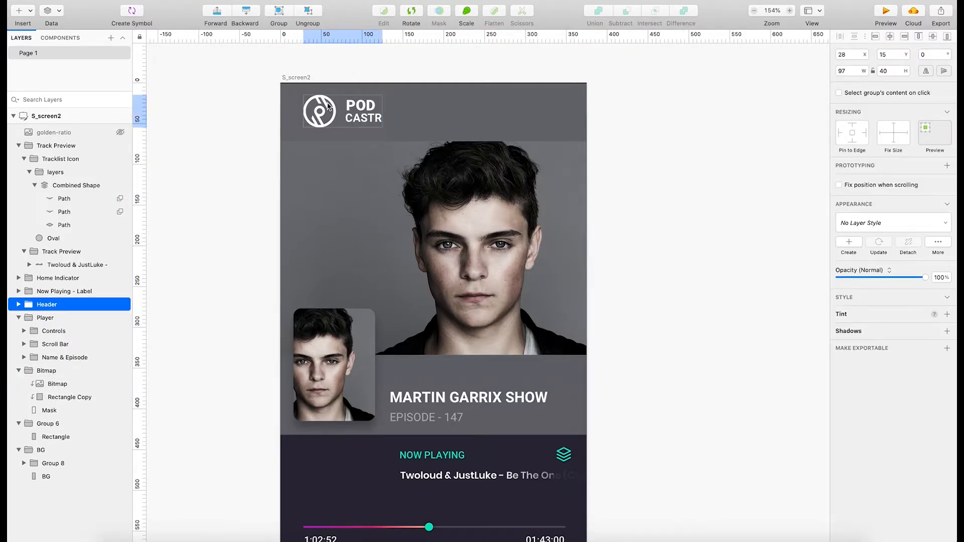
pyautogui.moveTo(328, 106); pyautogui.dragTo(329, 107)
pyautogui.click(264, 204)
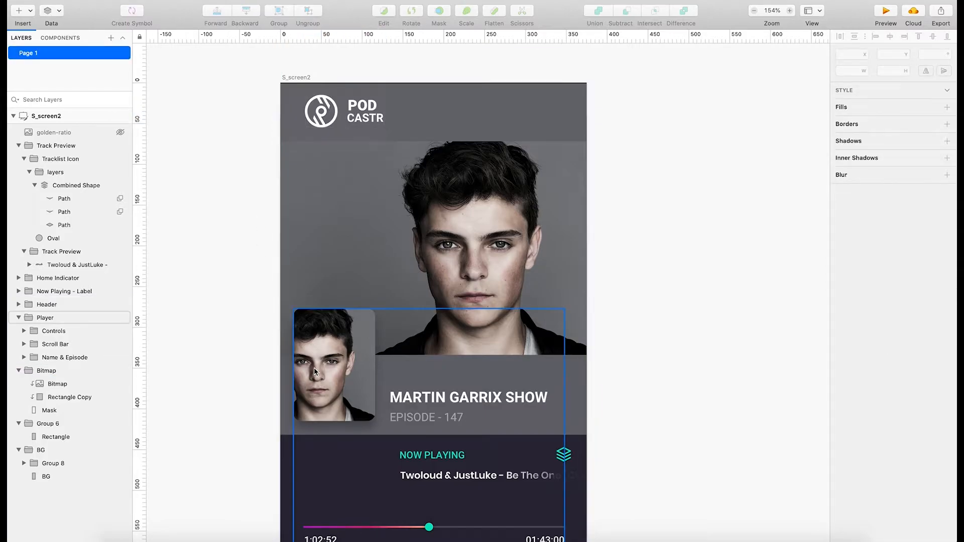
# Move the Name & Episode group up over the artist photo to about X 16, Y 260.
pyautogui.click(351, 377)
pyautogui.click(355, 380)
pyautogui.moveTo(354, 377); pyautogui.dragTo(350, 365)
pyautogui.scroll(-2, 349, 464)
pyautogui.scroll(-8, 349, 464)
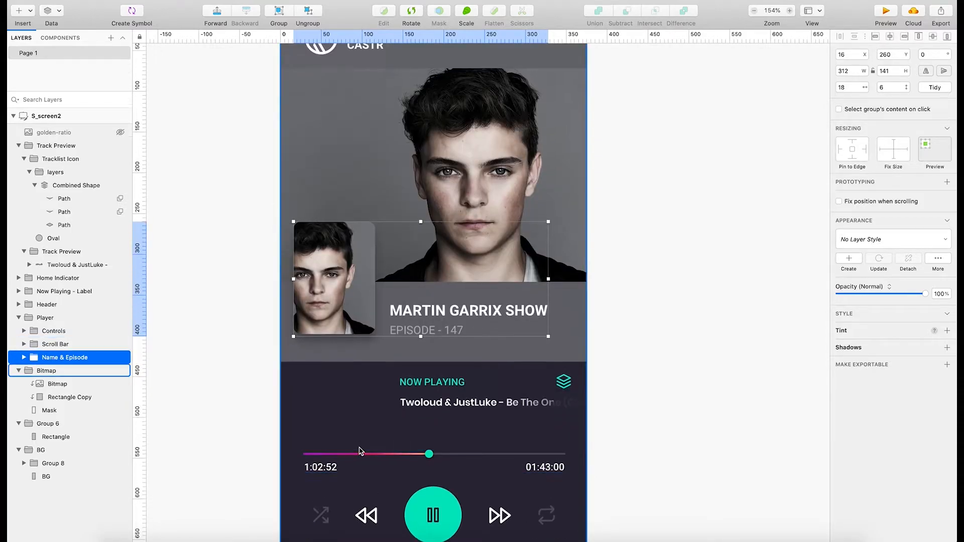
# Show the golden-ratio overlay, compare the spiral with the photo, title and player positions, and hide it again.
pyautogui.scroll(7, 418, 425)
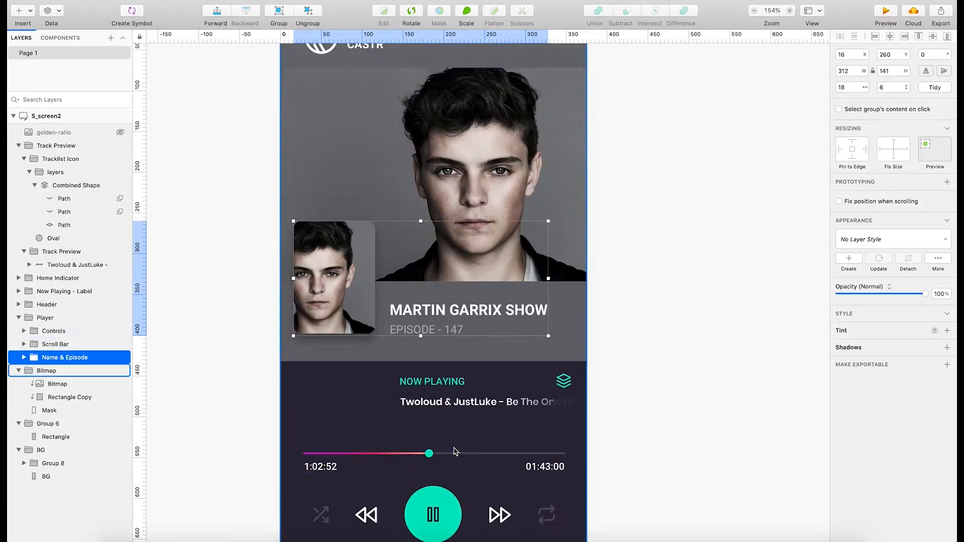
pyautogui.click(121, 133)
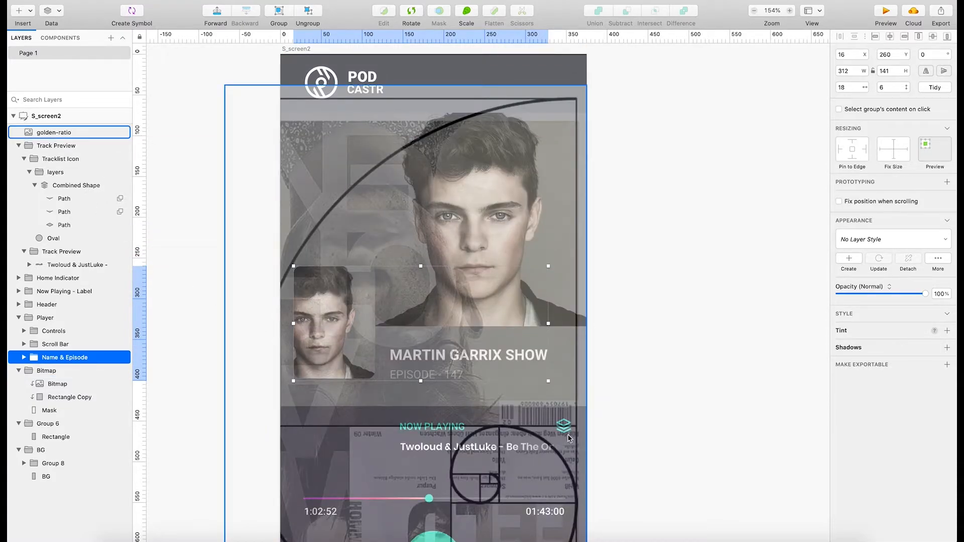
pyautogui.scroll(-2, 496, 434)
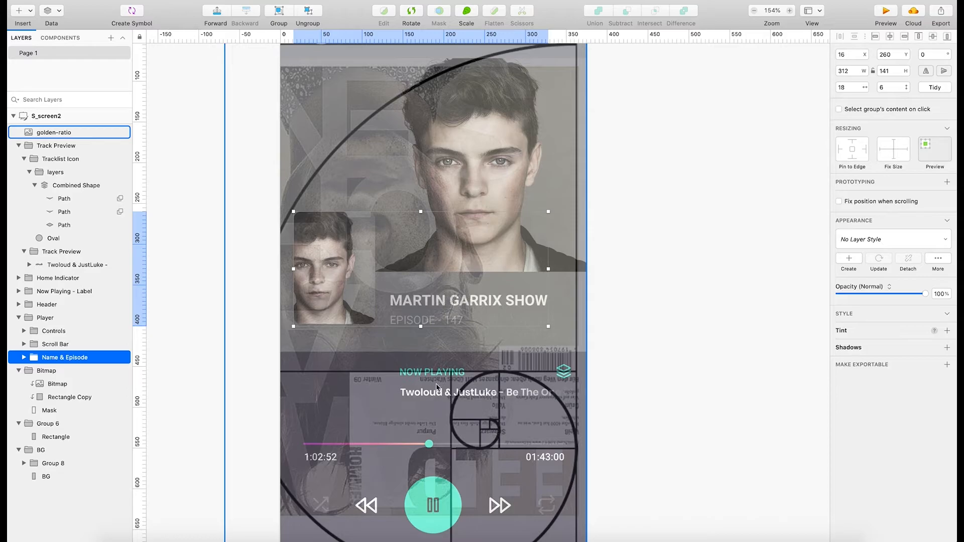
pyautogui.scroll(1, 414, 408)
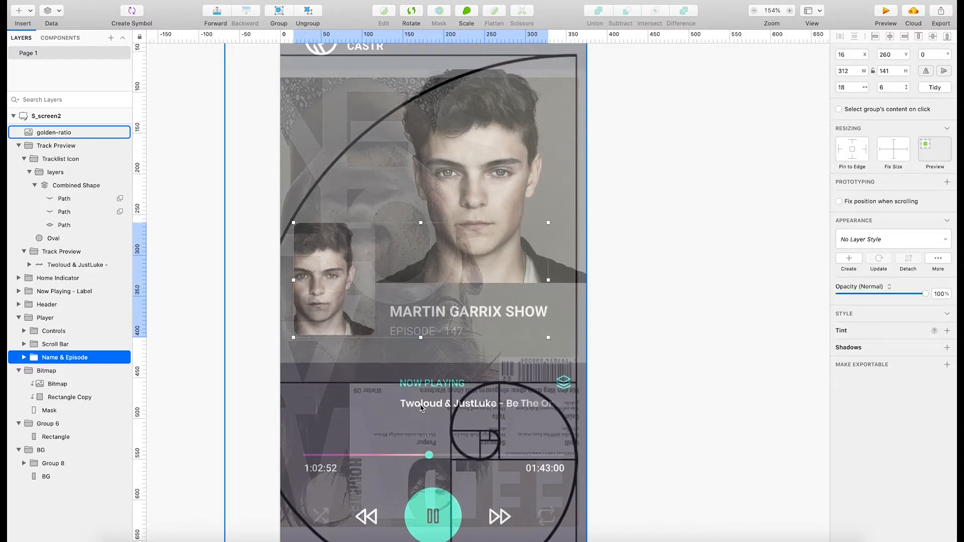
pyautogui.scroll(-3, 422, 408)
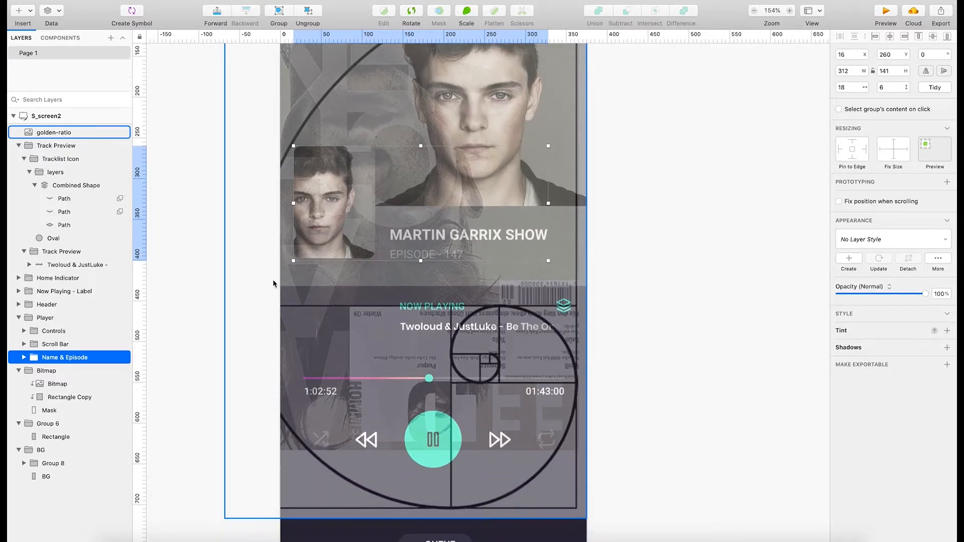
pyautogui.click(119, 134)
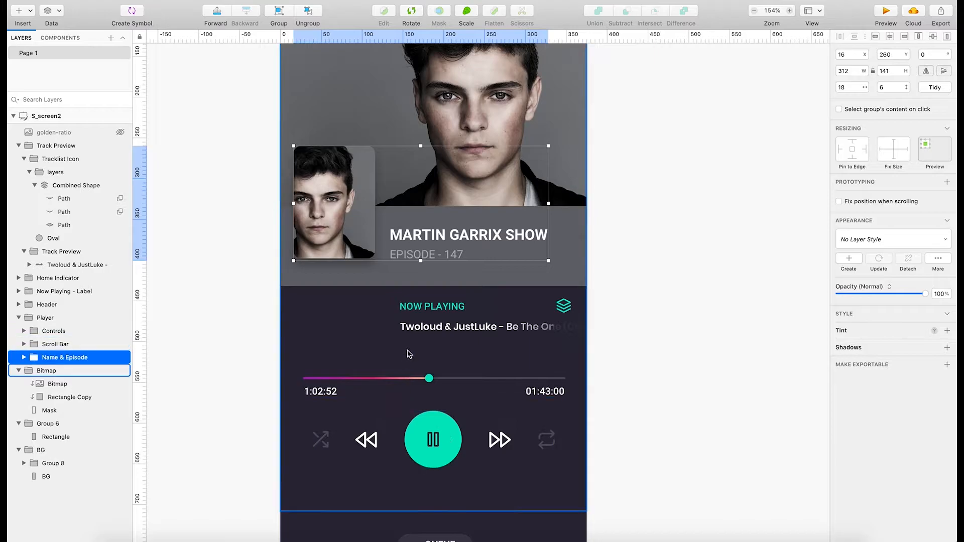
# Try to shift the Track Preview group on its own, and undo the moves.
pyautogui.moveTo(433, 326); pyautogui.dragTo(400, 327)
pyautogui.press('super+z')
pyautogui.press('super+z')
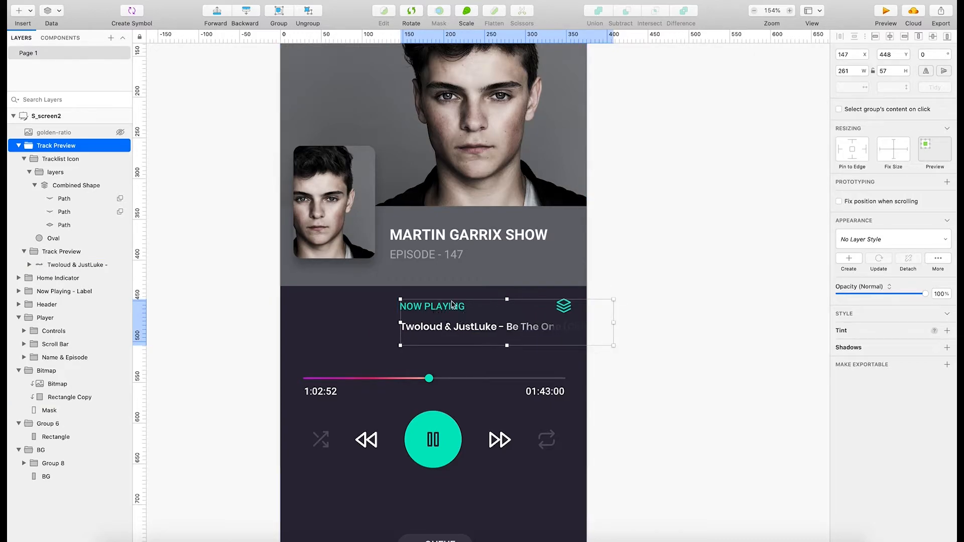
pyautogui.moveTo(449, 317); pyautogui.dragTo(447, 320)
pyautogui.press('super+z')
# Try to move the Track Preview and Now Playing - Label groups together left and down towards the scroll bar, and undo the move.
pyautogui.click(443, 307)
pyautogui.keyDown('shift'); pyautogui.click(449, 331); pyautogui.keyUp('shift')
pyautogui.moveTo(449, 332); pyautogui.dragTo(400, 346)
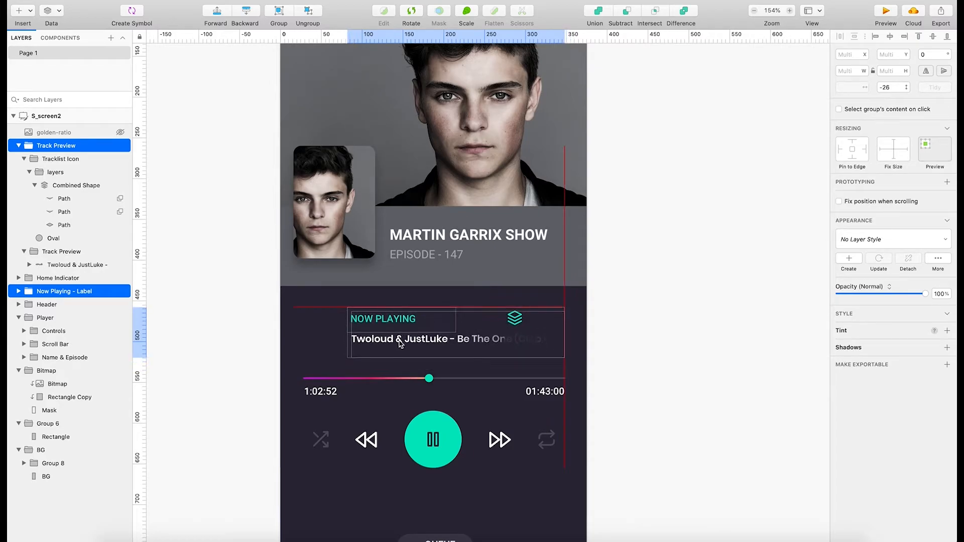
pyautogui.scroll(-3, 463, 442)
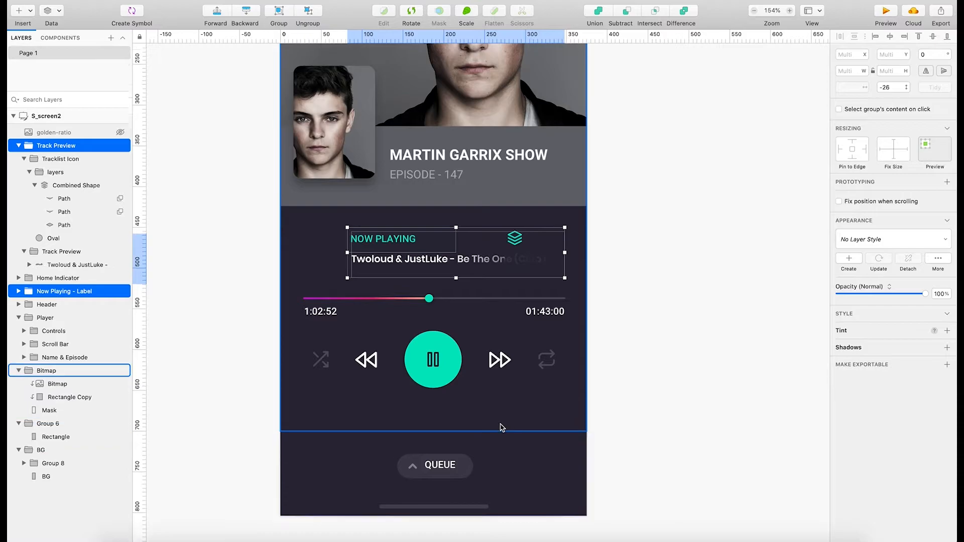
pyautogui.scroll(2, 503, 425)
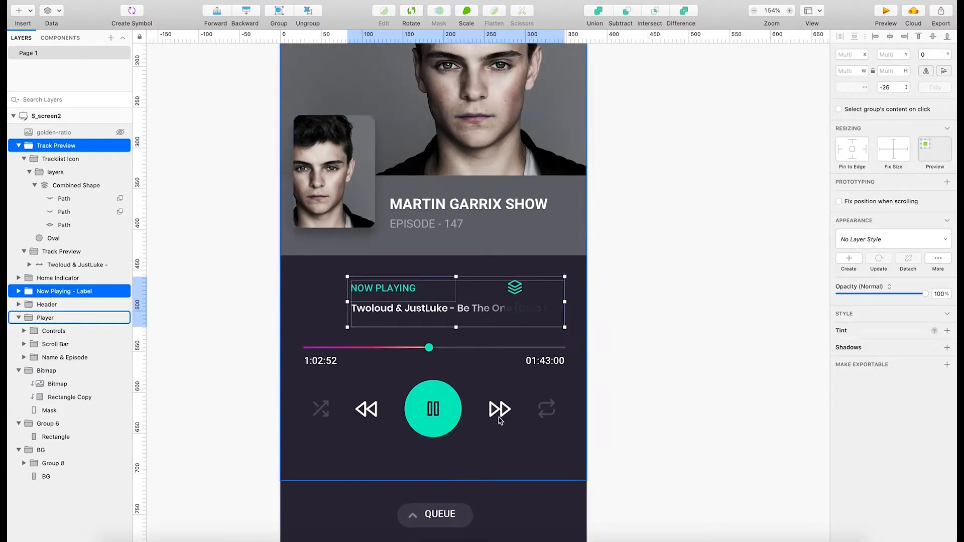
pyautogui.press('super+z')
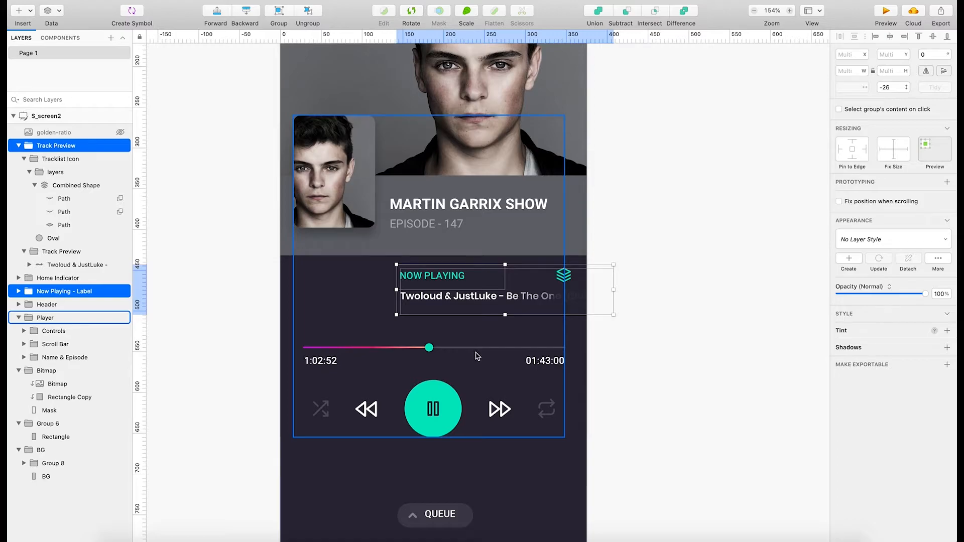
# Show the golden-ratio overlay over the player screen.
pyautogui.scroll(5, 211, 228)
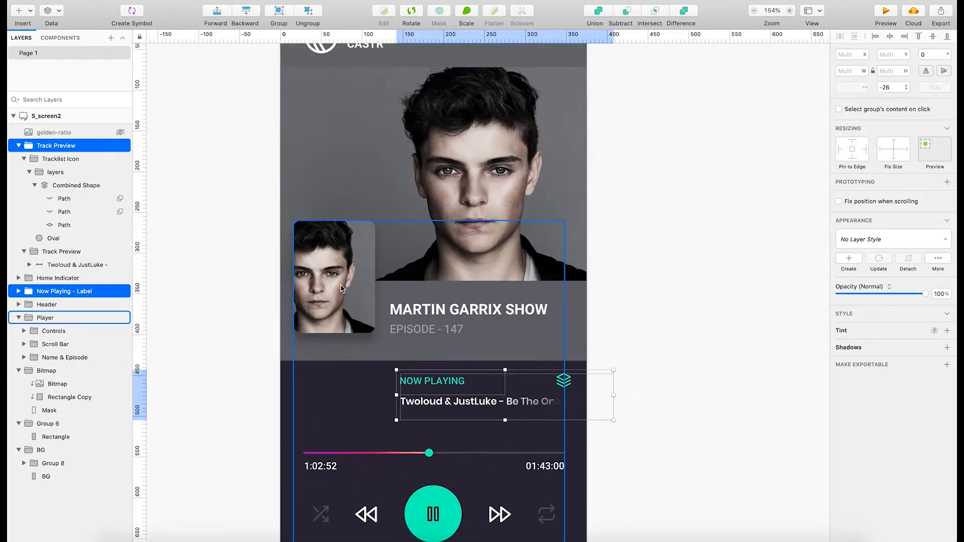
pyautogui.click(121, 134)
pyautogui.scroll(-3, 446, 340)
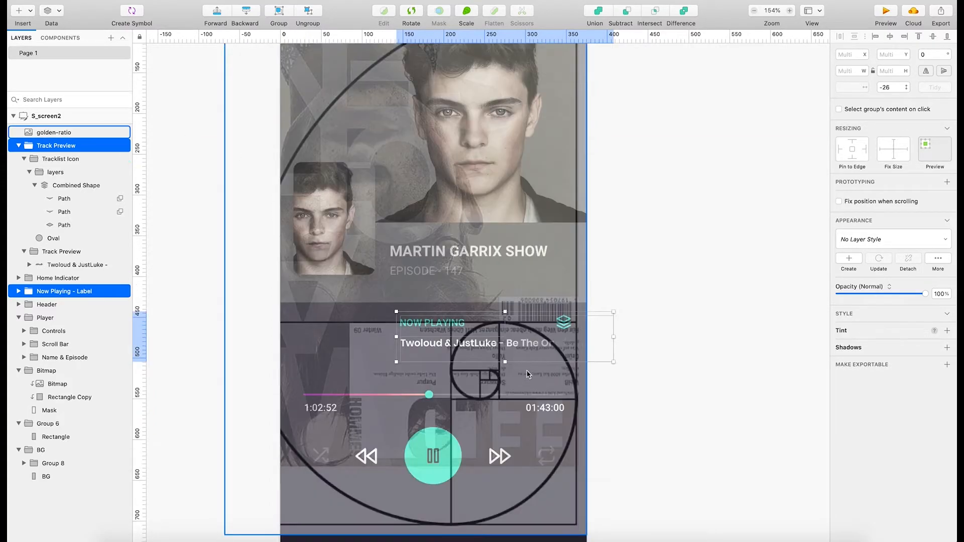
pyautogui.click(445, 340)
pyautogui.press('4')
pyautogui.press('5')
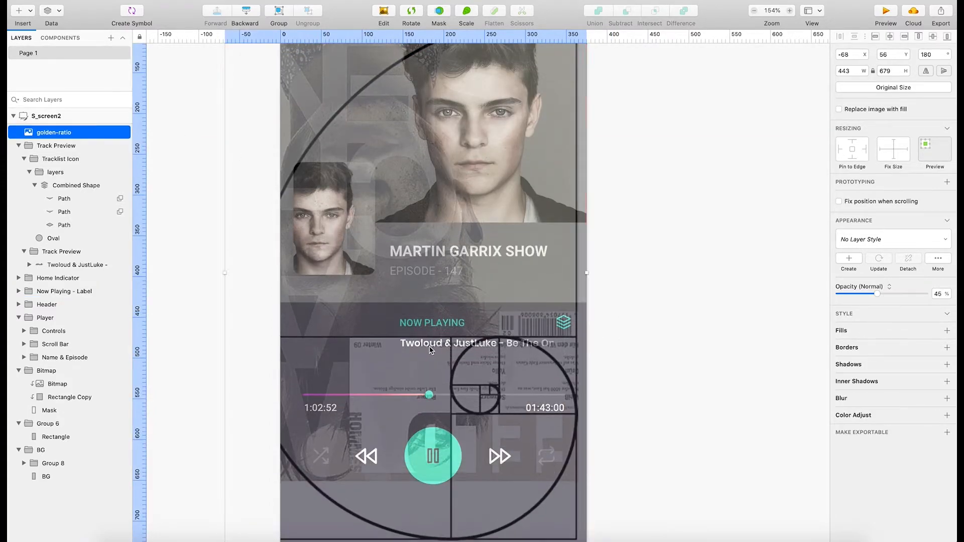
pyautogui.moveTo(438, 364); pyautogui.dragTo(438, 350)
# Lock the golden-ratio layer and lower its opacity to about 4%.
pyautogui.rightClick(66, 133)
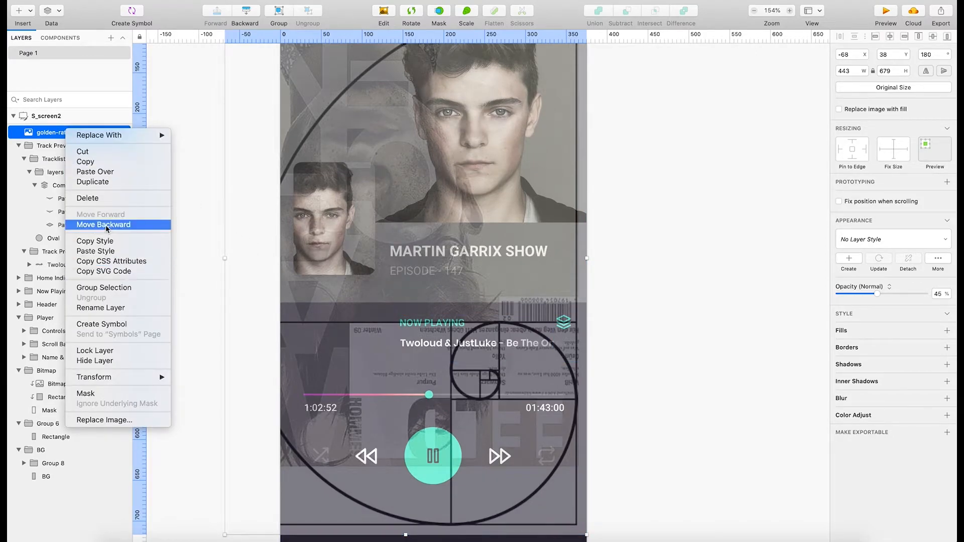
pyautogui.click(95, 350)
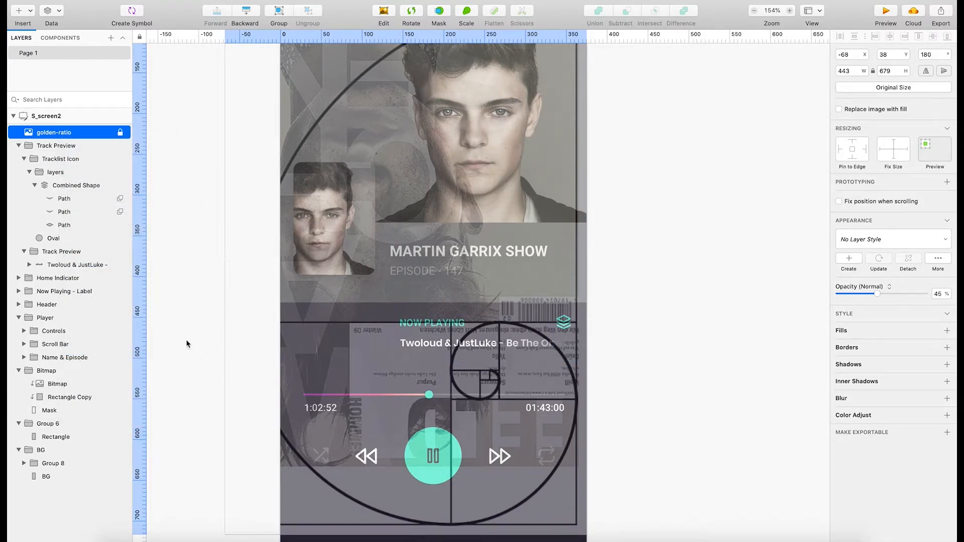
pyautogui.click(76, 132)
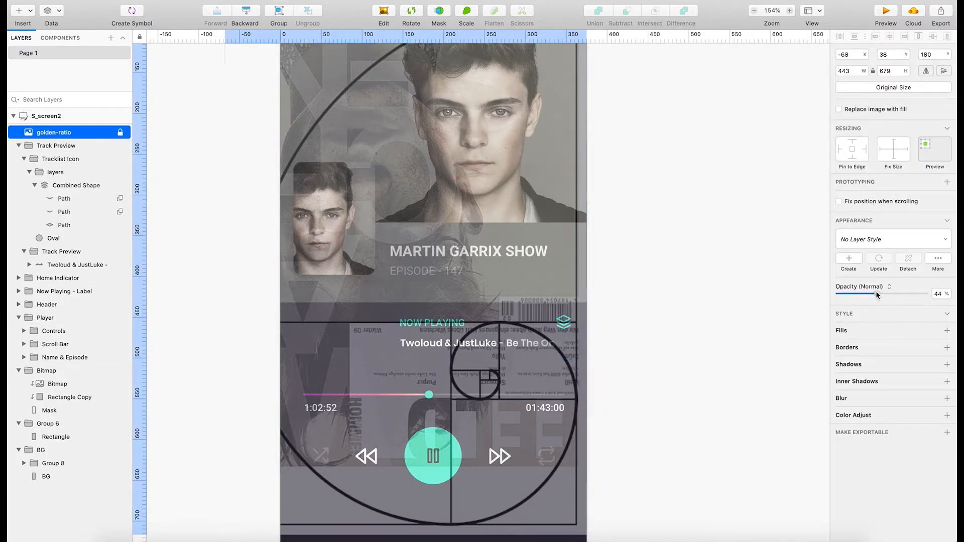
pyautogui.moveTo(877, 294); pyautogui.dragTo(857, 300)
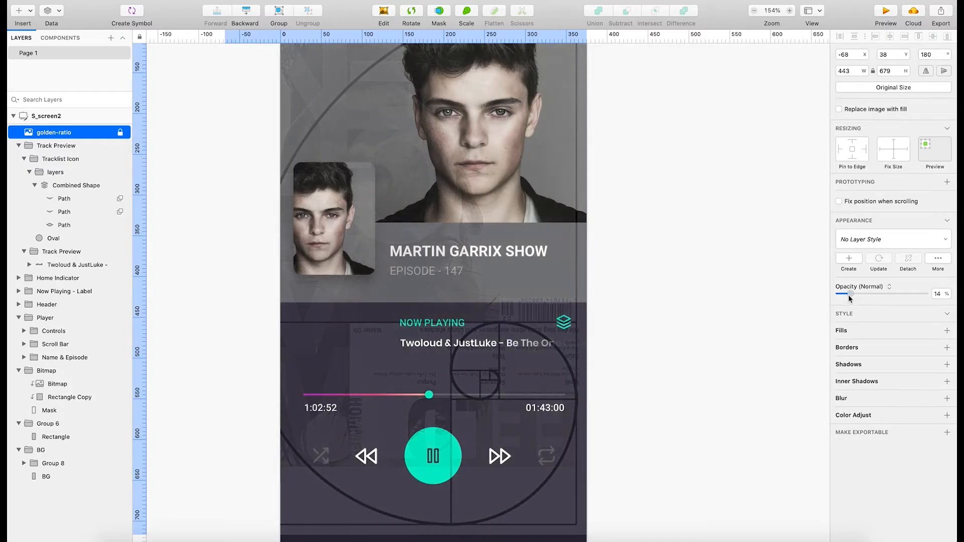
pyautogui.moveTo(846, 300); pyautogui.dragTo(844, 300)
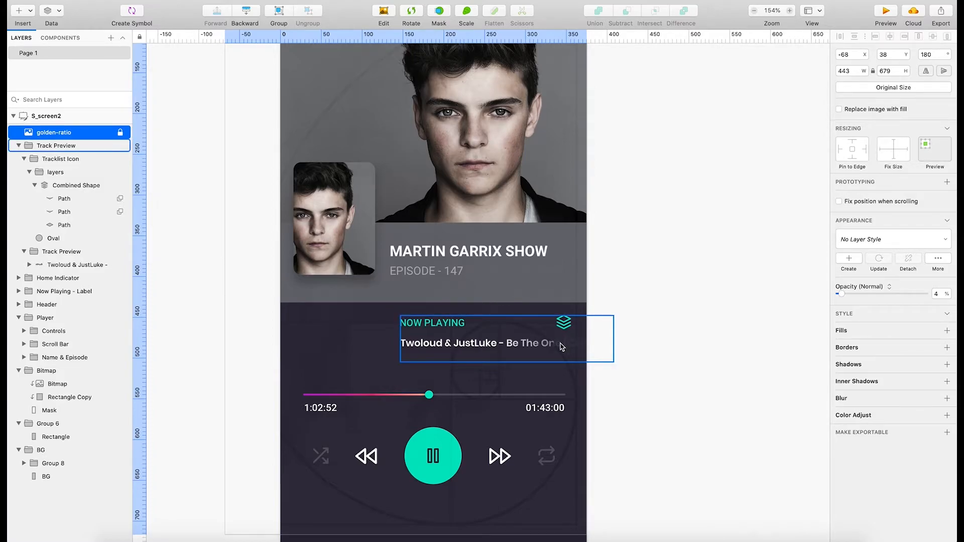
# Examine the whole screen layout against the faint golden spiral, from the header and artist photo to the player controls and queue button.
pyautogui.scroll(5, 562, 346)
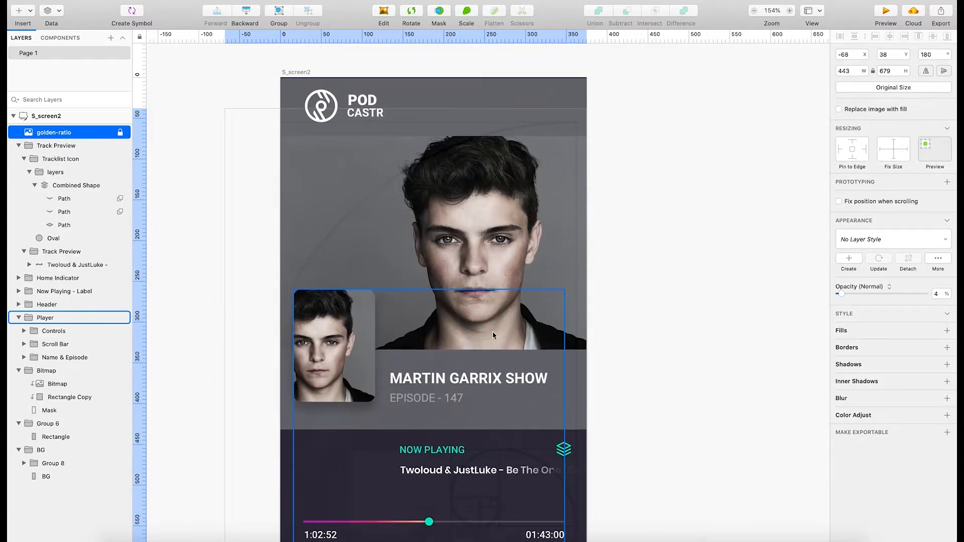
pyautogui.scroll(-3, 494, 336)
pyautogui.scroll(2, 517, 226)
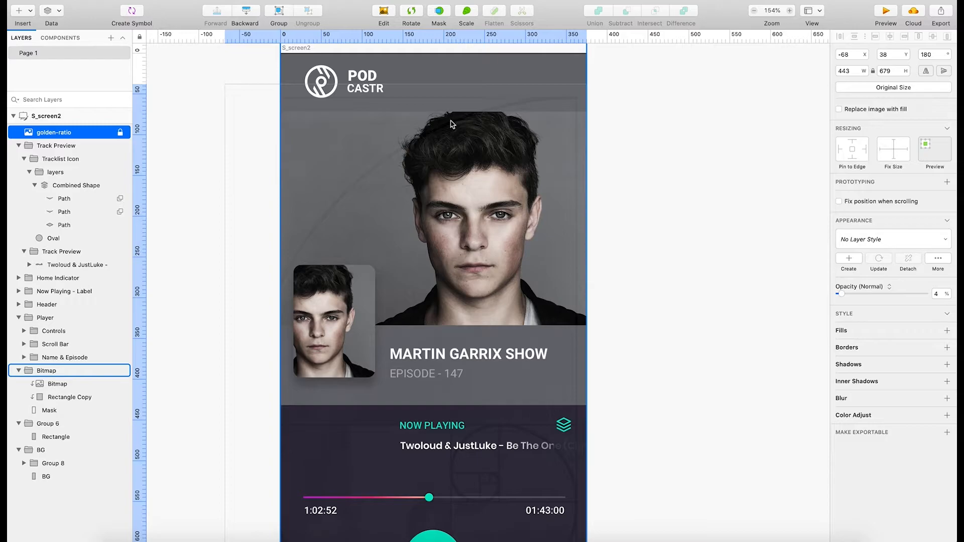
pyautogui.scroll(-2, 336, 240)
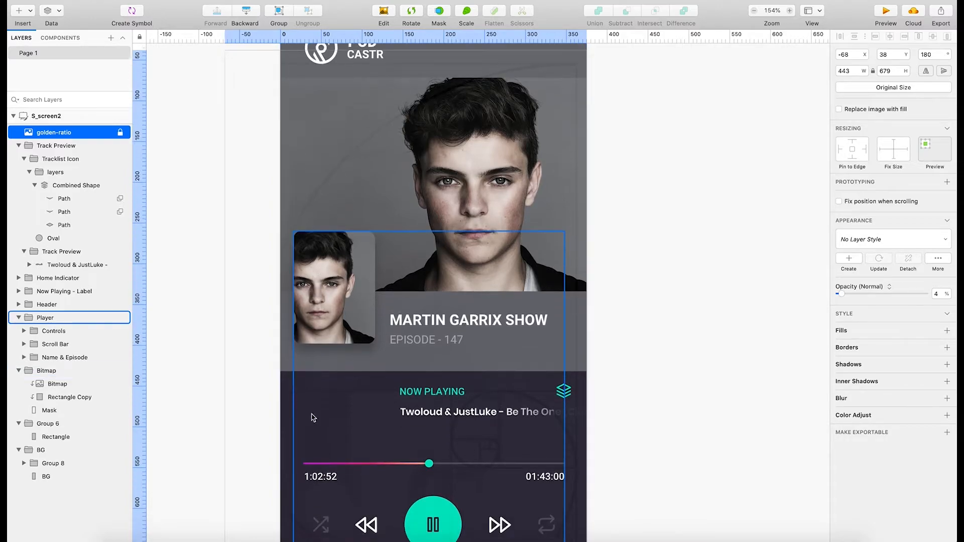
pyautogui.scroll(-2, 429, 447)
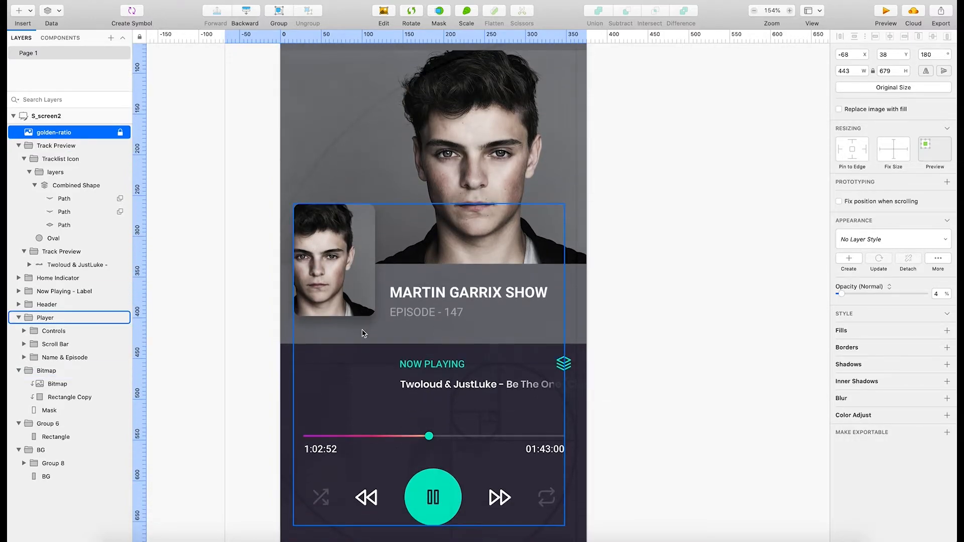
pyautogui.scroll(-6, 370, 394)
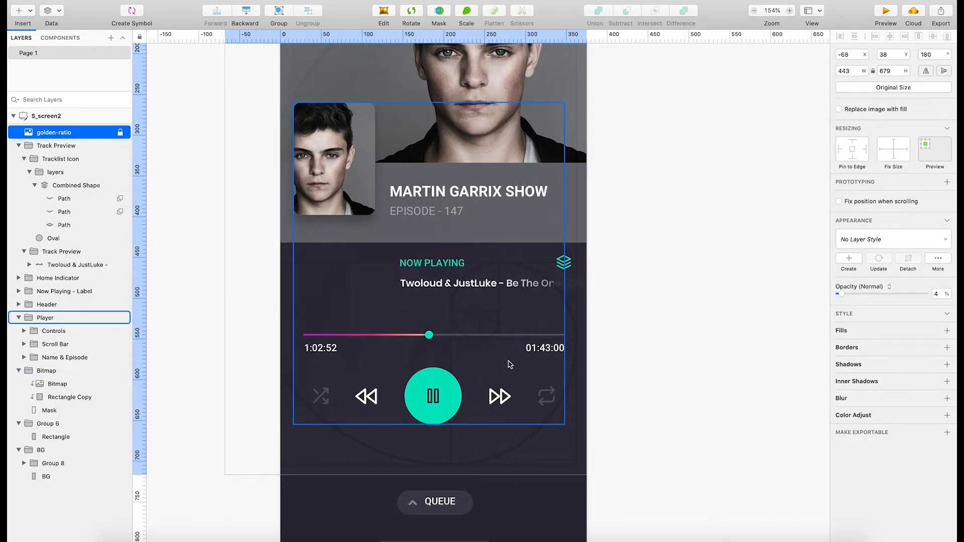
pyautogui.scroll(5, 510, 364)
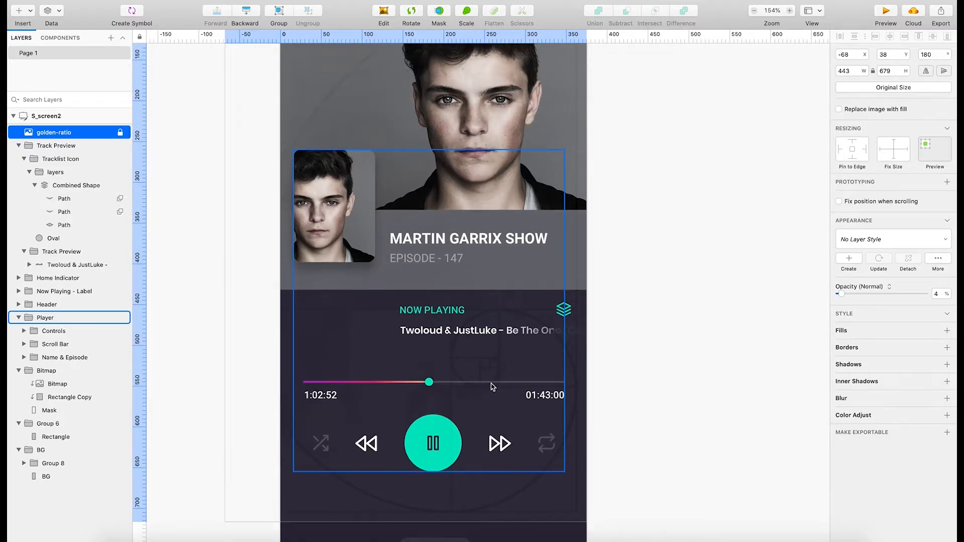
pyautogui.scroll(8, 496, 387)
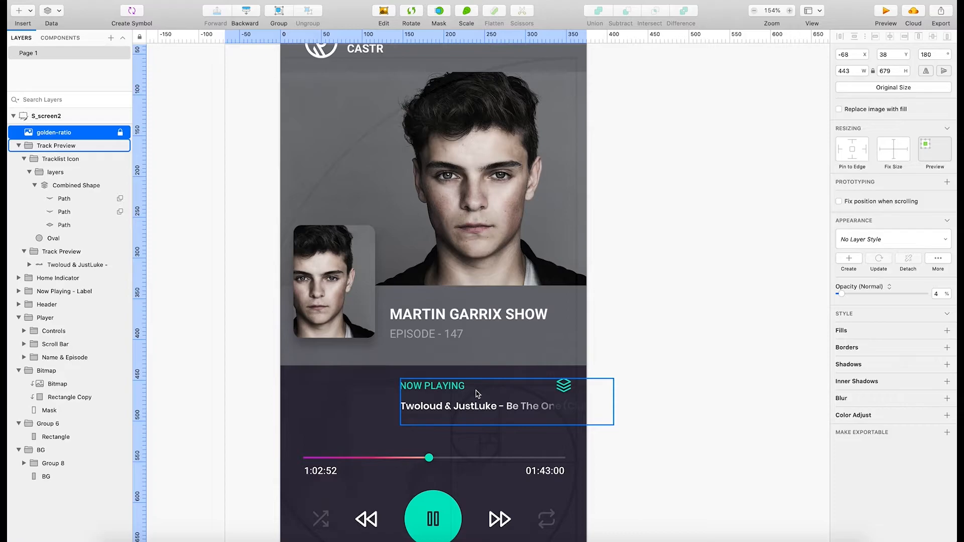
# Examine how the track preview, scroll bar and player controls sit against the centre of the golden spiral.
pyautogui.scroll(-8, 477, 393)
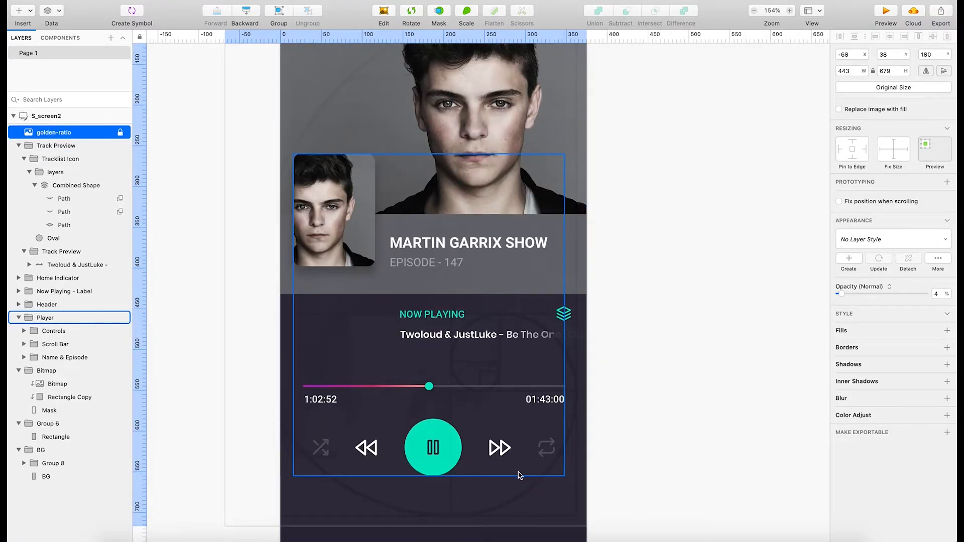
pyautogui.scroll(8, 502, 303)
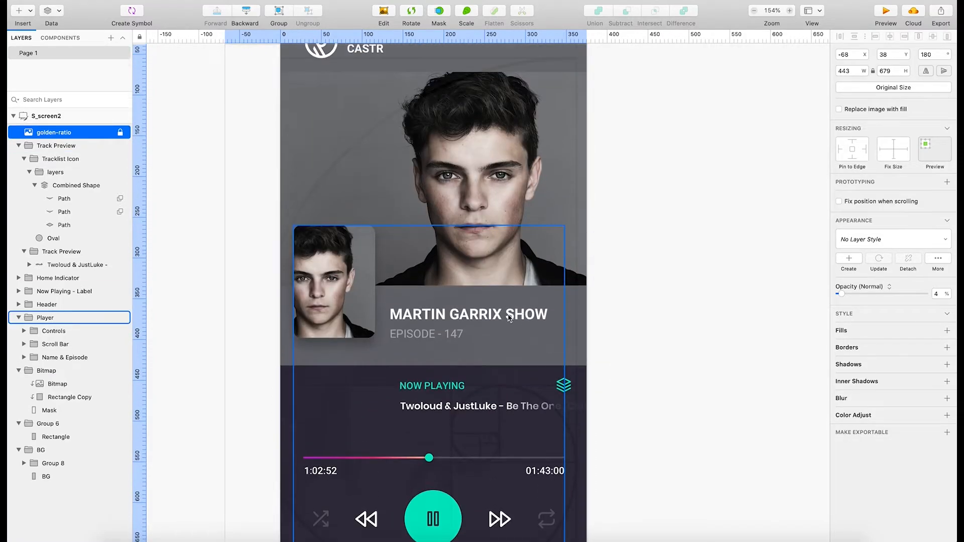
pyautogui.scroll(4, 509, 317)
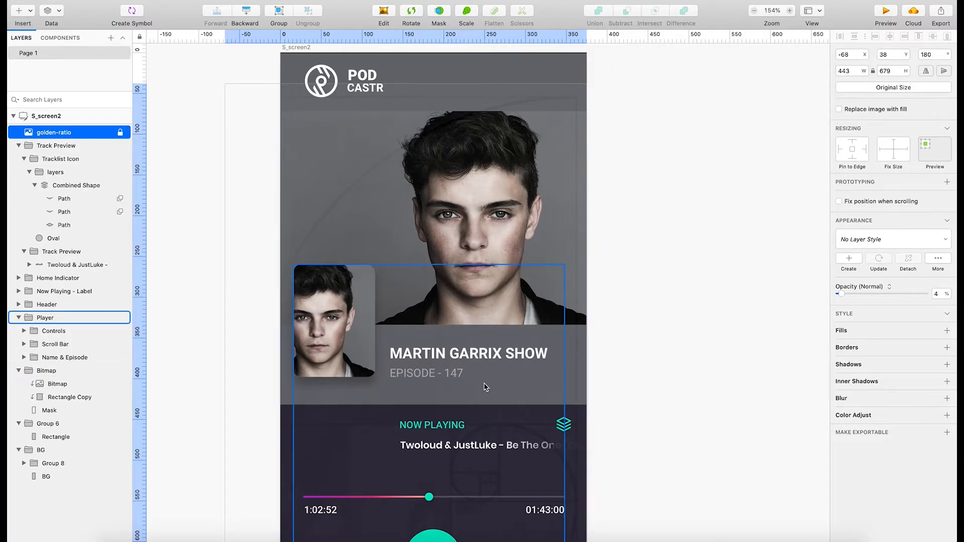
pyautogui.scroll(-10, 484, 389)
pyautogui.scroll(-2, 478, 389)
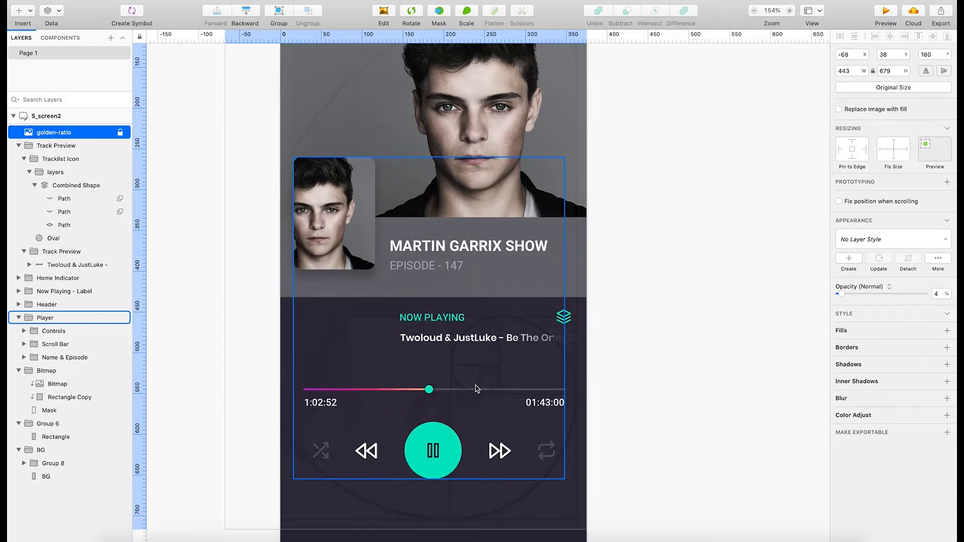
pyautogui.scroll(9, 467, 392)
pyautogui.scroll(-10, 478, 393)
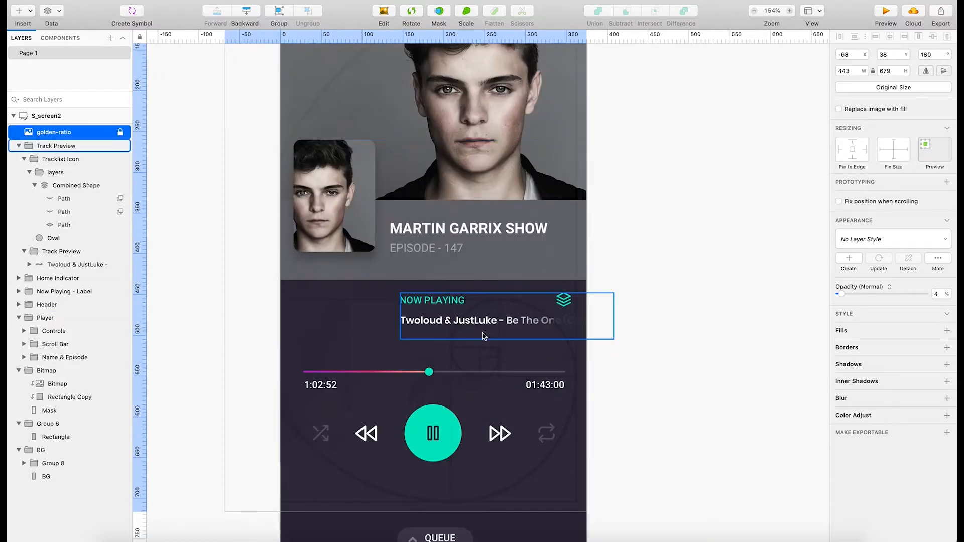
# Try the Track Preview group slightly lower and further left, undo it, and review the layout from header to queue button.
pyautogui.click(458, 326)
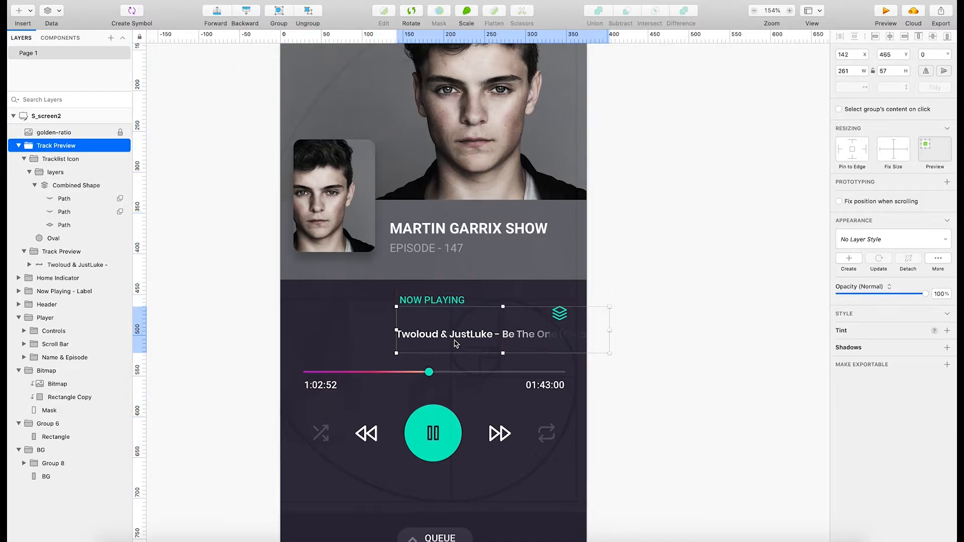
pyautogui.scroll(6, 446, 360)
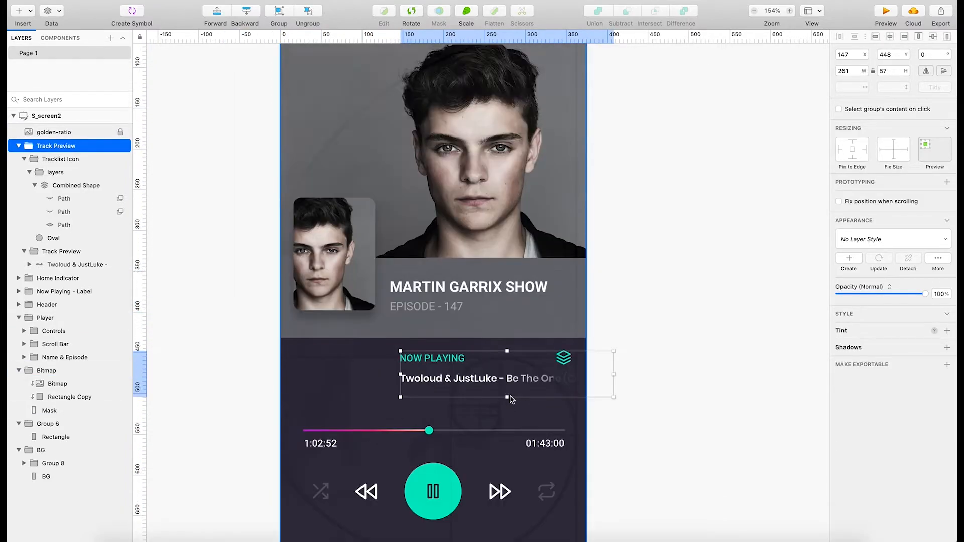
pyautogui.scroll(1, 517, 400)
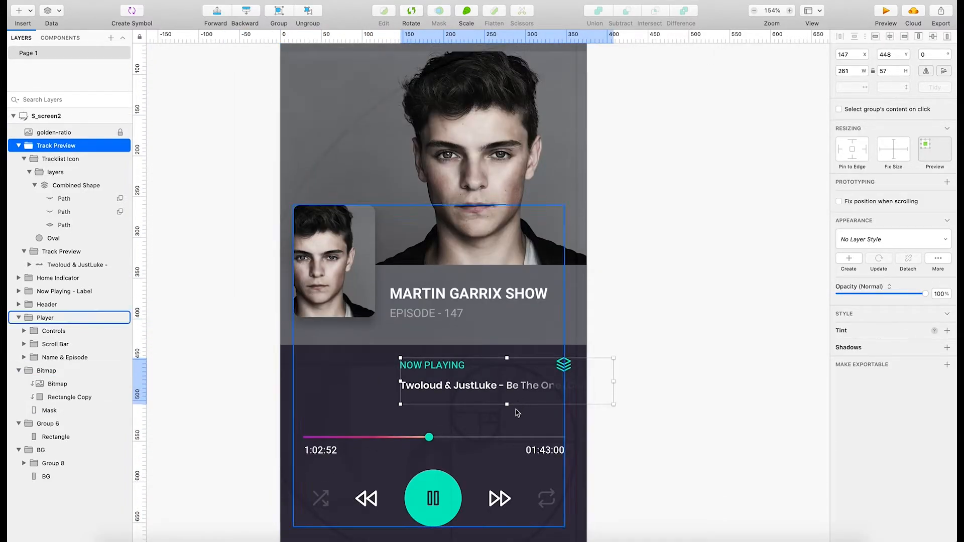
pyautogui.scroll(6, 481, 433)
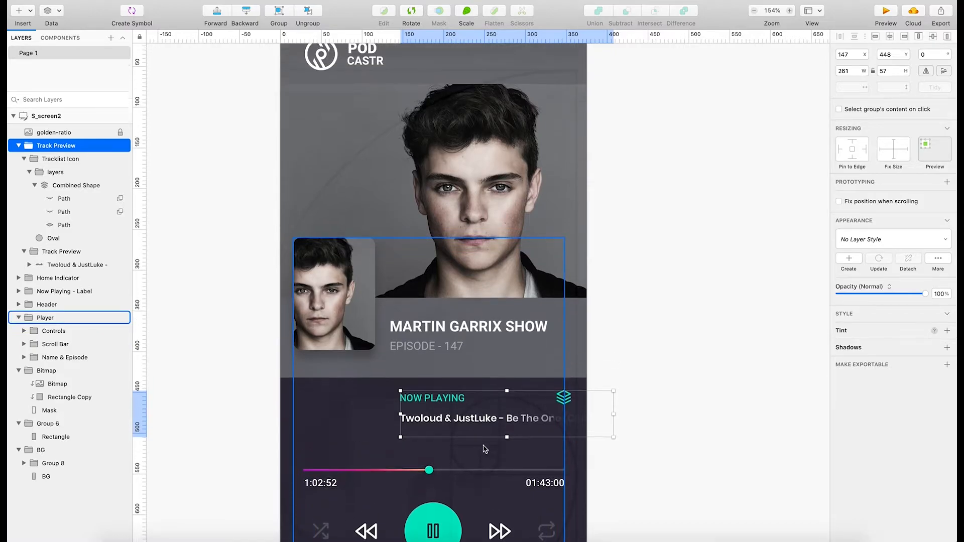
pyautogui.scroll(-7, 483, 446)
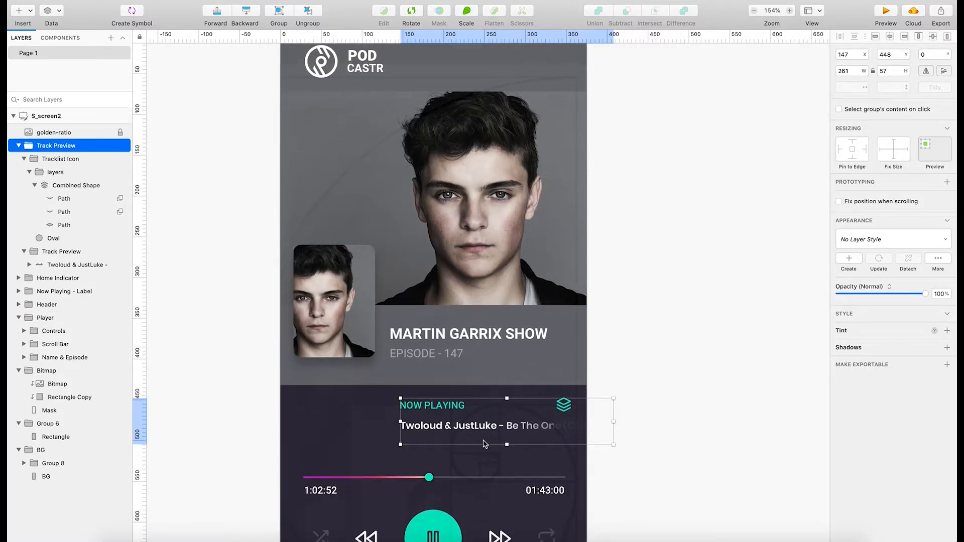
pyautogui.scroll(-1, 481, 451)
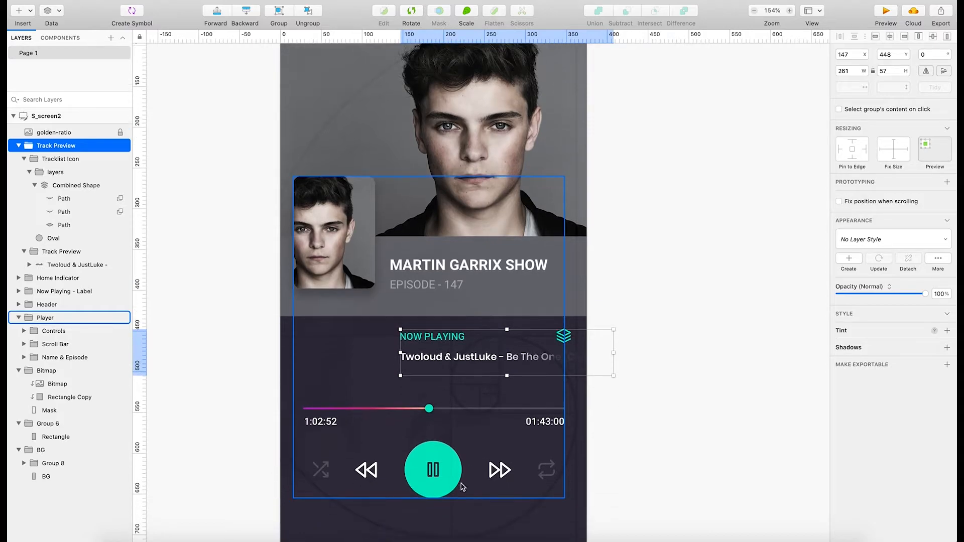
pyautogui.scroll(-12, 450, 482)
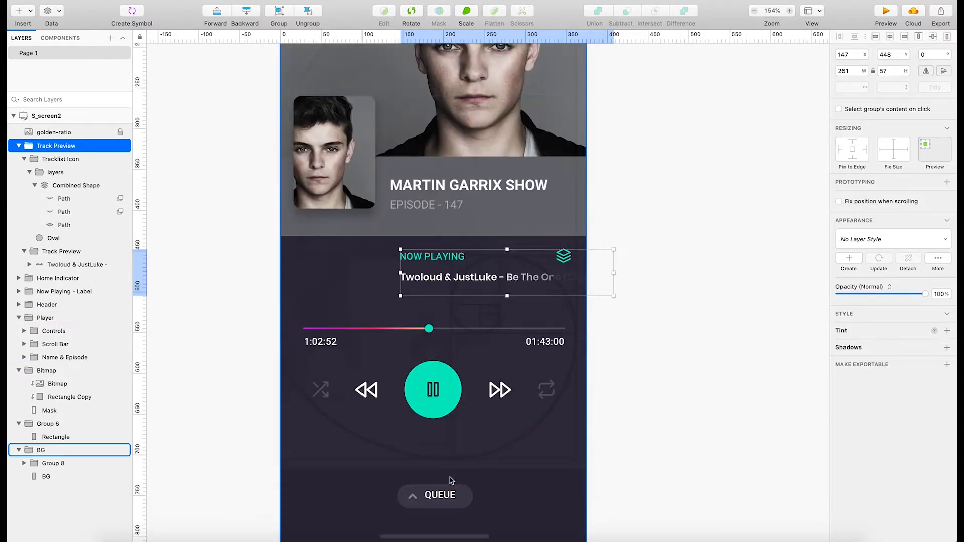
pyautogui.scroll(9, 452, 485)
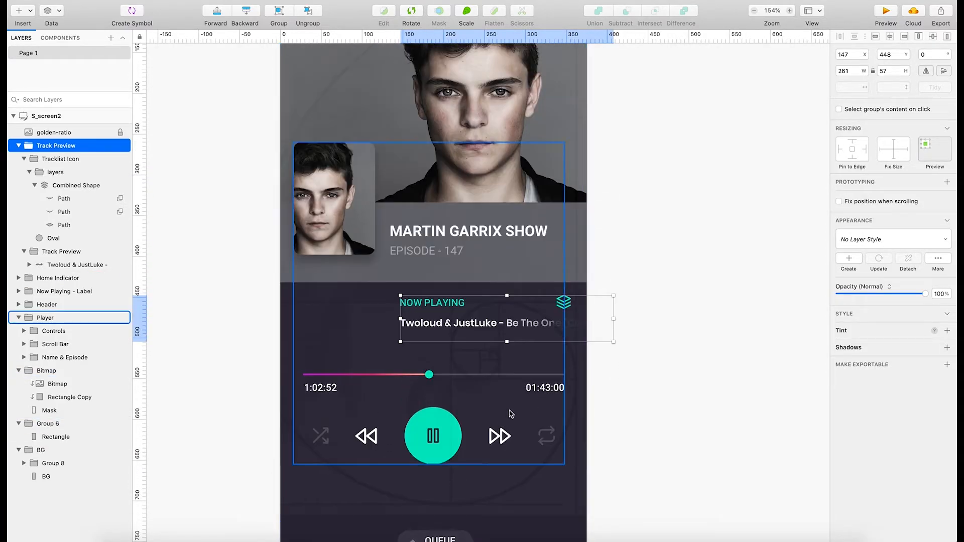
# Move the Track Preview group down and left to just above the scroll bar, undoing a trial reduction of its size.
pyautogui.moveTo(459, 327); pyautogui.dragTo(450, 353)
pyautogui.moveTo(612, 370); pyautogui.dragTo(553, 354)
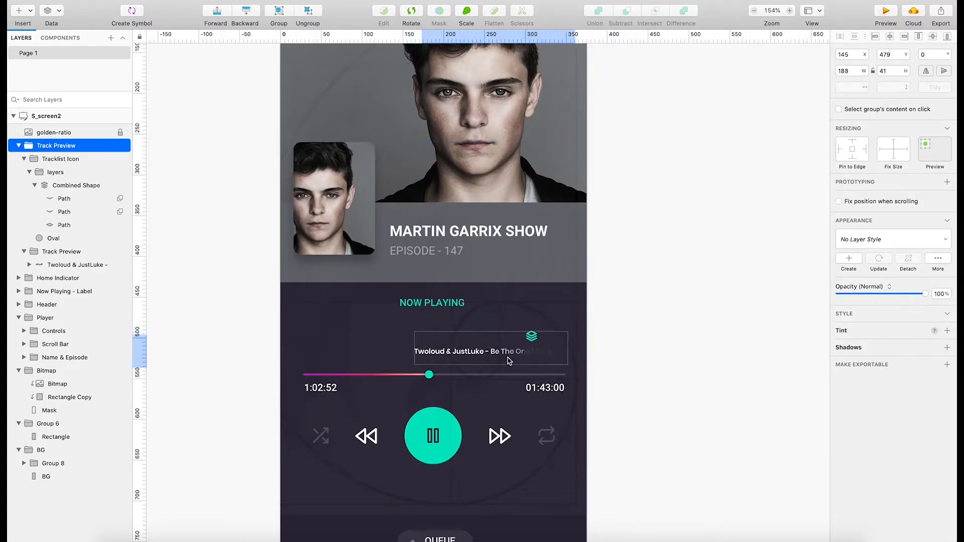
pyautogui.press('super+z')
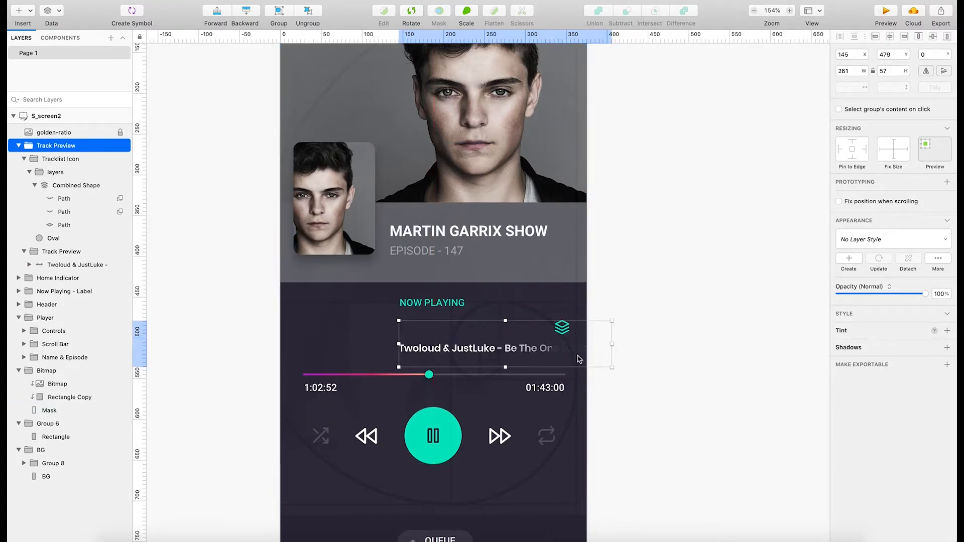
pyautogui.moveTo(542, 348); pyautogui.dragTo(481, 335)
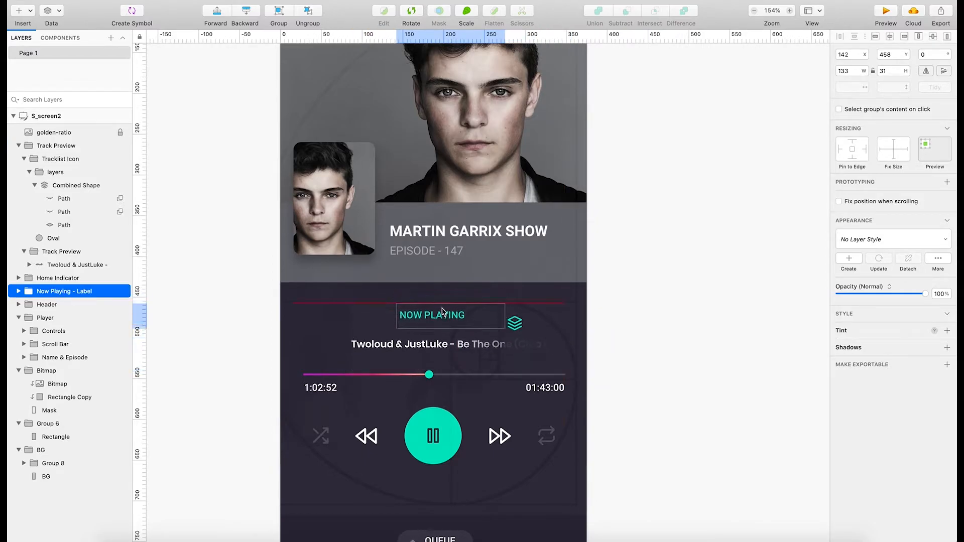
# Align the Now Playing - Label group above the track title, and shift both groups together to X 107, with the label at Y 458.
pyautogui.moveTo(443, 311); pyautogui.dragTo(415, 319)
pyautogui.keyDown('shift'); pyautogui.click(460, 346); pyautogui.keyUp('shift')
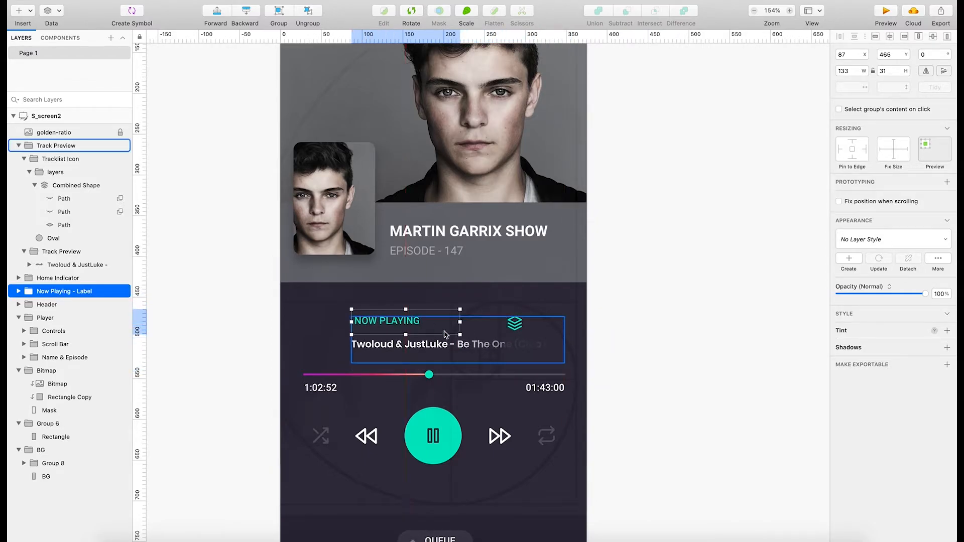
pyautogui.moveTo(421, 324)
pyautogui.mouseDown()
pyautogui.moveTo(339, 322)
pyautogui.moveTo(411, 319)
pyautogui.mouseUp()
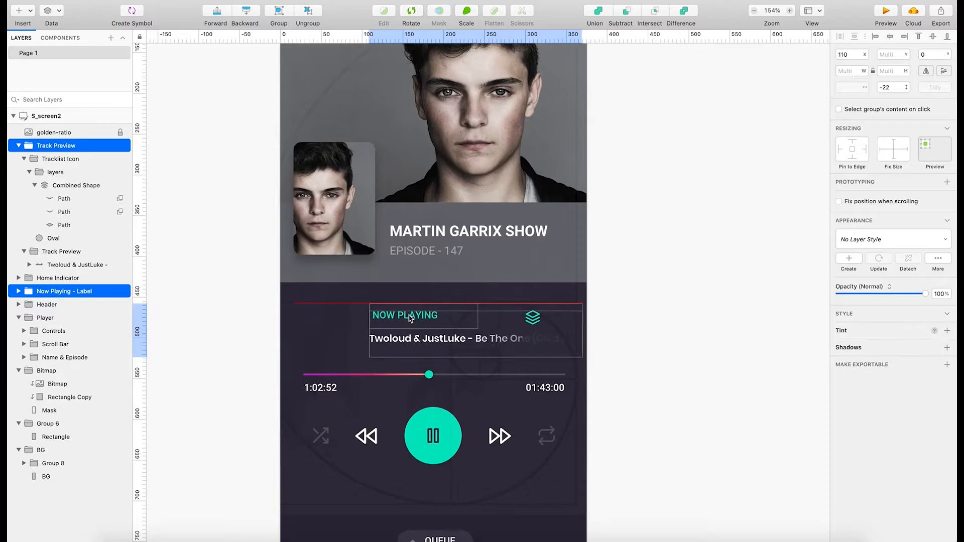
pyautogui.click(643, 343)
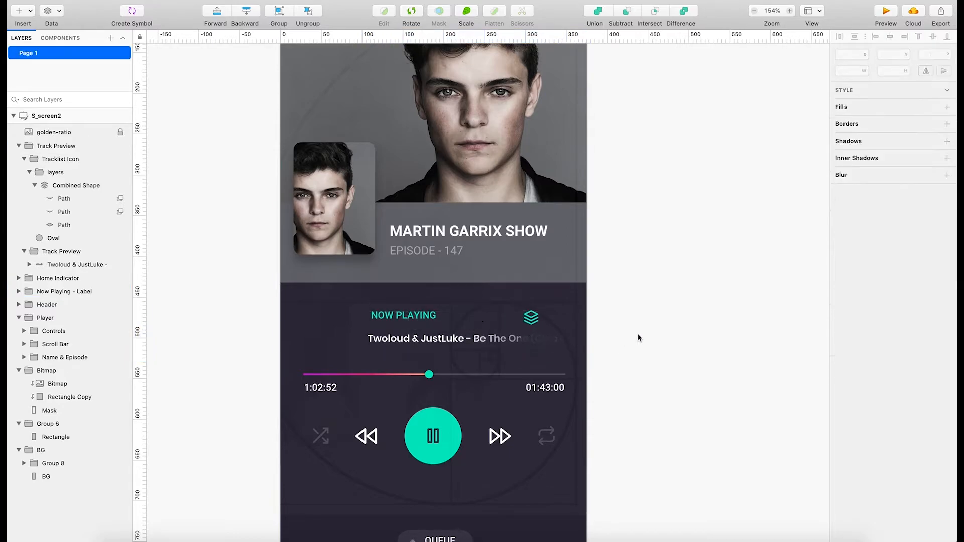
# Offset the two groups, placing Now Playing - Label at X 206, Y 458 and Track Preview at X 129, Y 489.
pyautogui.click(495, 332)
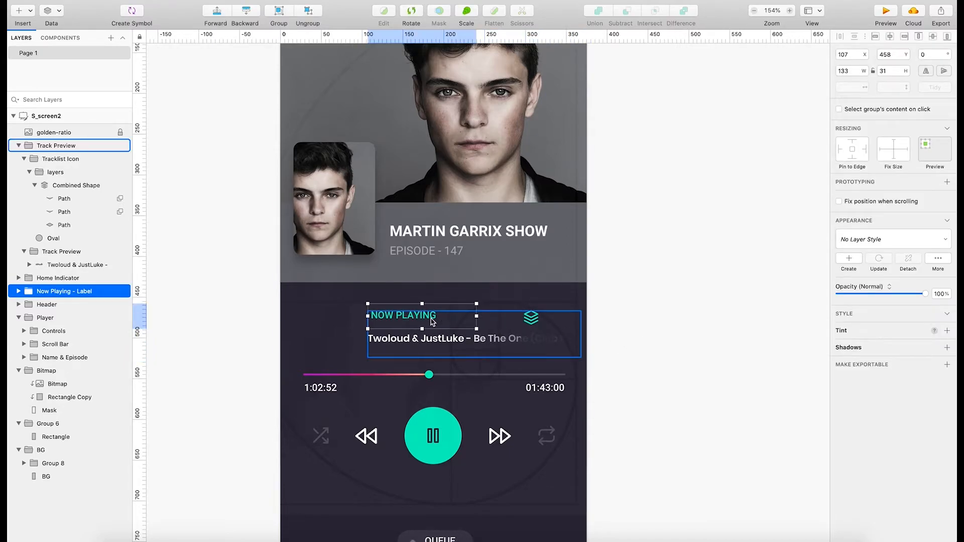
pyautogui.moveTo(463, 317); pyautogui.dragTo(389, 362)
pyautogui.moveTo(420, 315); pyautogui.dragTo(498, 315)
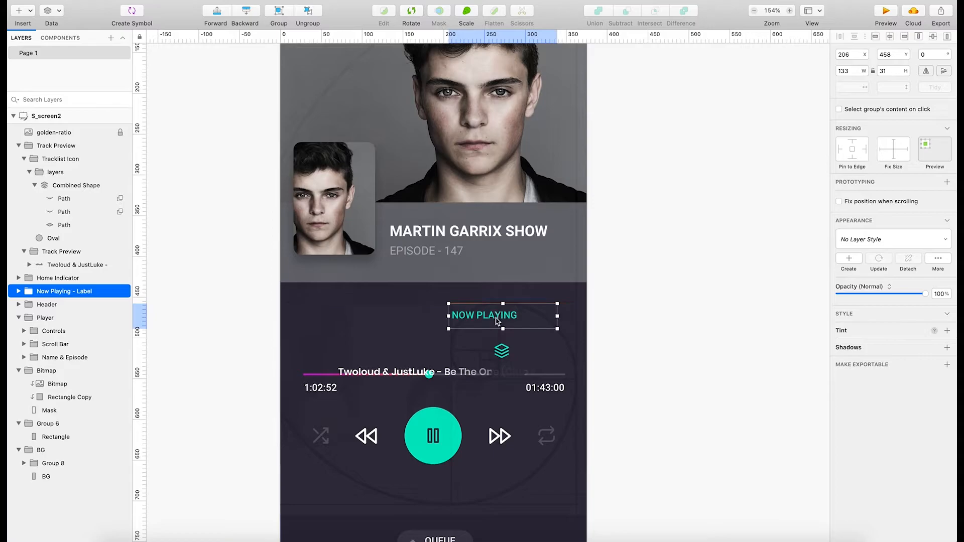
pyautogui.moveTo(455, 362); pyautogui.dragTo(502, 348)
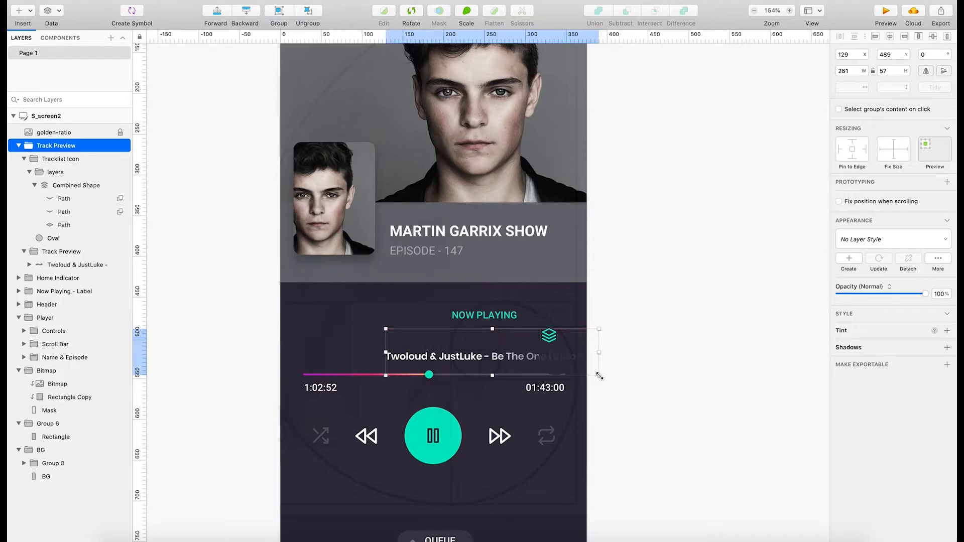
# Look through the contents of the track title shape nested in the Track Preview group.
pyautogui.doubleClick(483, 357)
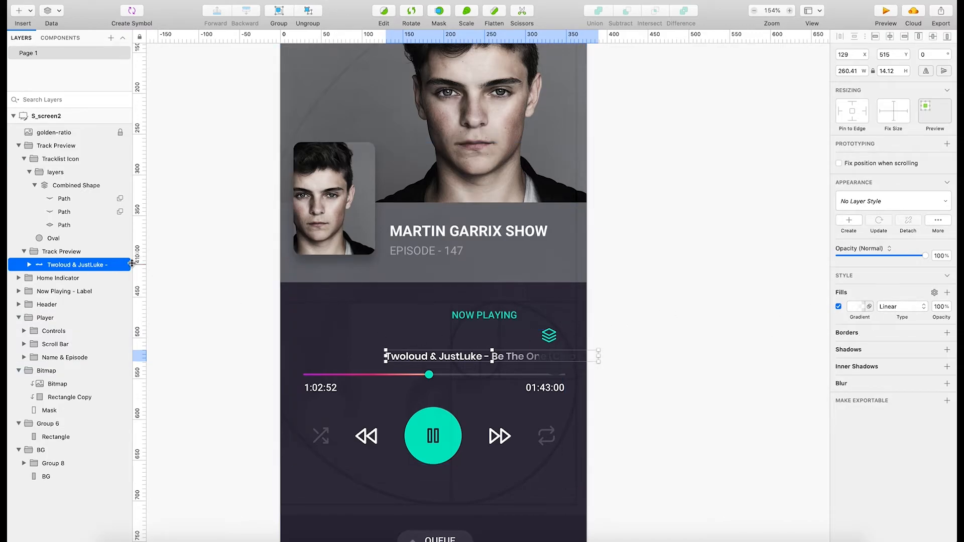
pyautogui.click(30, 265)
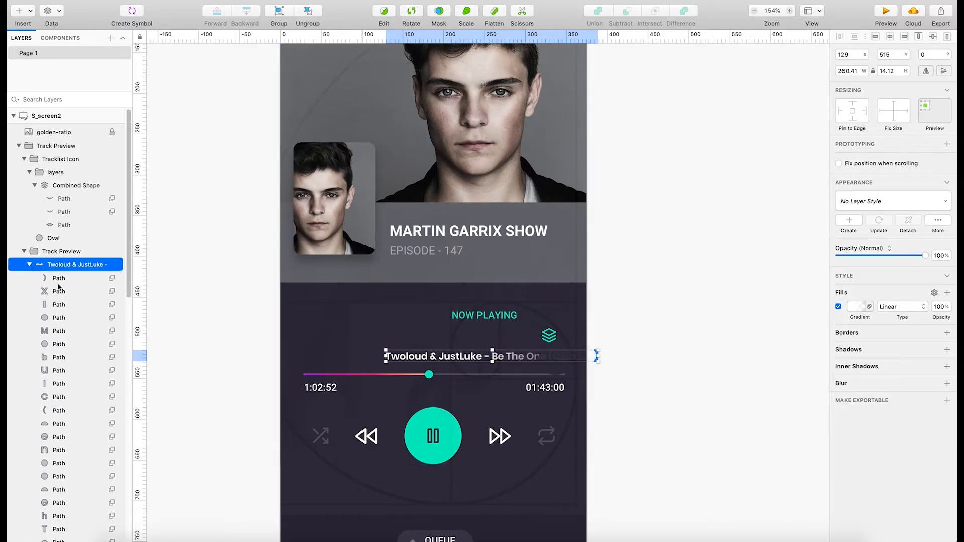
pyautogui.scroll(-10, 79, 351)
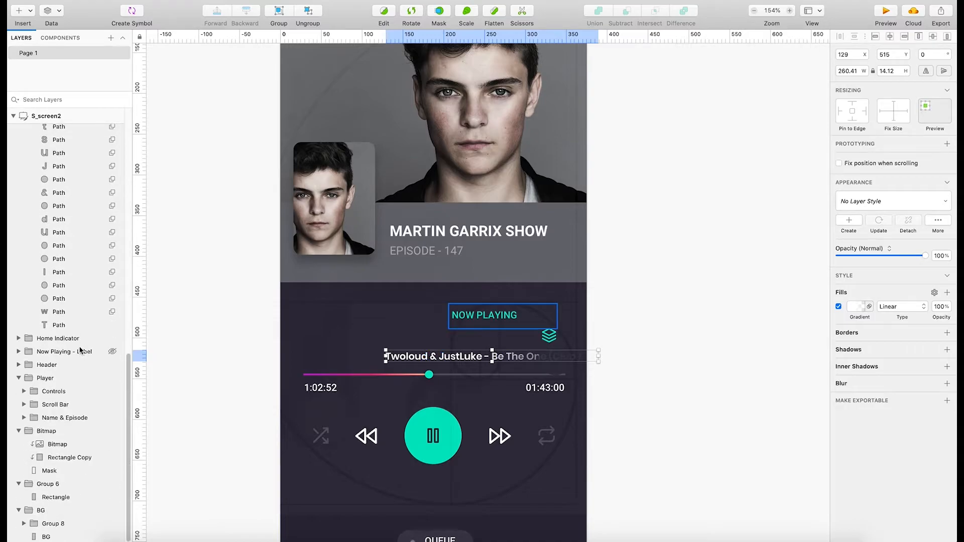
pyautogui.scroll(10, 80, 351)
pyautogui.click(29, 265)
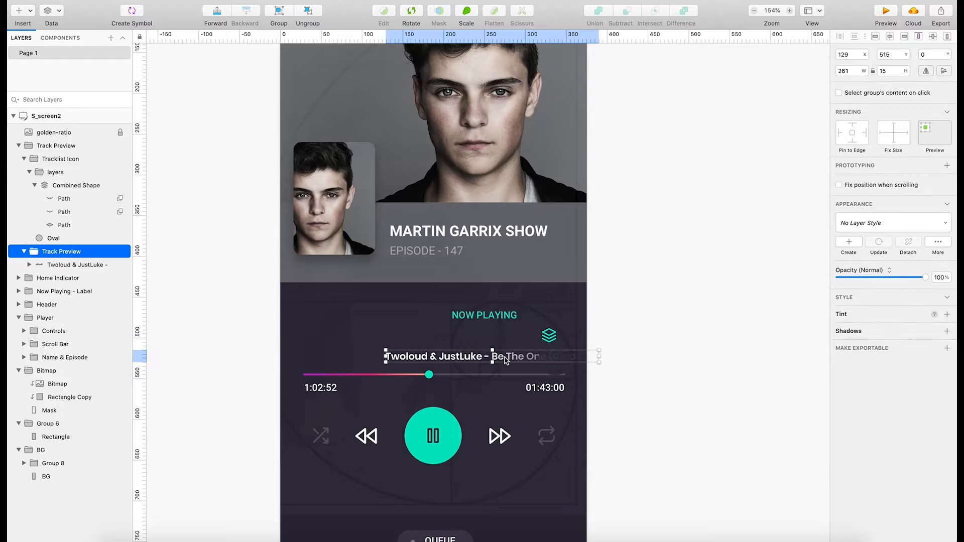
# Move the track title shape inside the Track Preview group to X 115, Y 514.
pyautogui.click(583, 360)
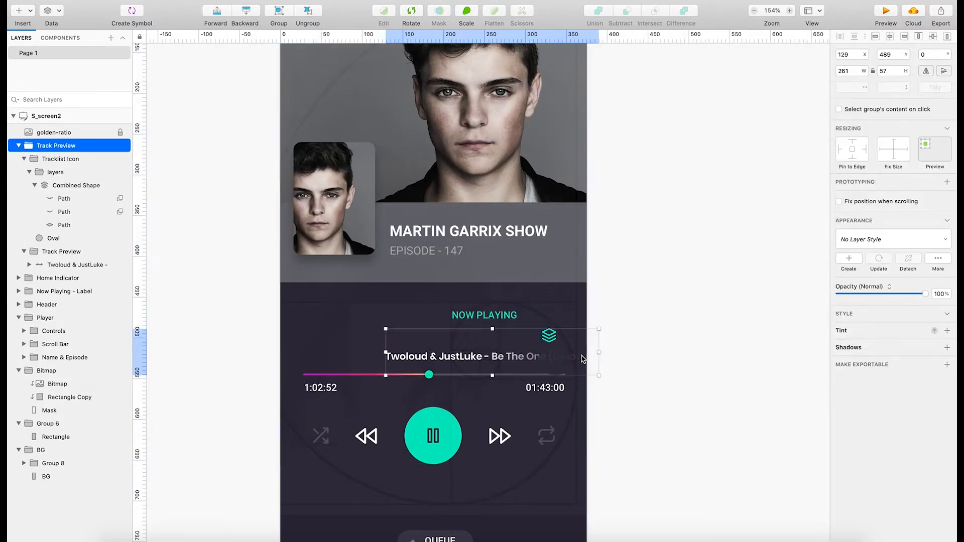
pyautogui.doubleClick(583, 359)
pyautogui.doubleClick(583, 359)
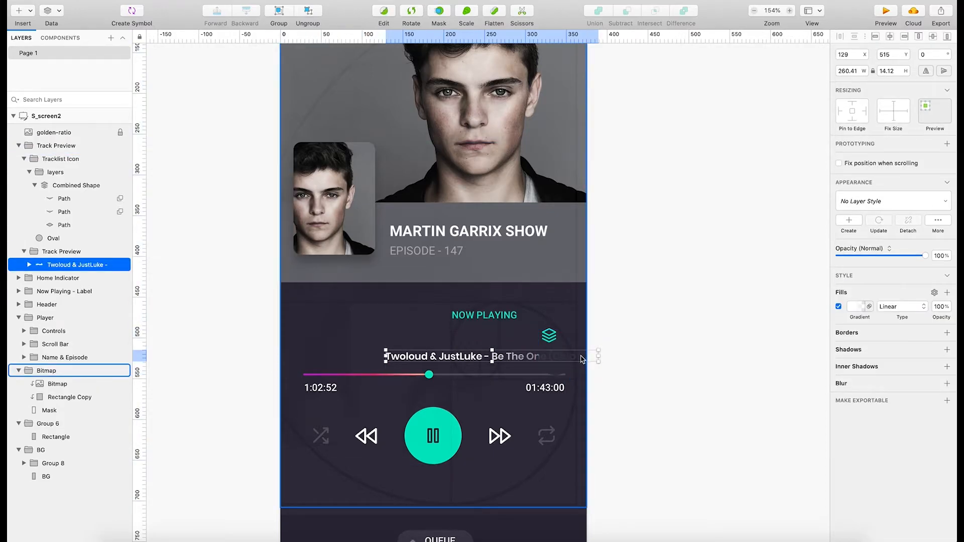
pyautogui.moveTo(583, 359); pyautogui.dragTo(563, 360)
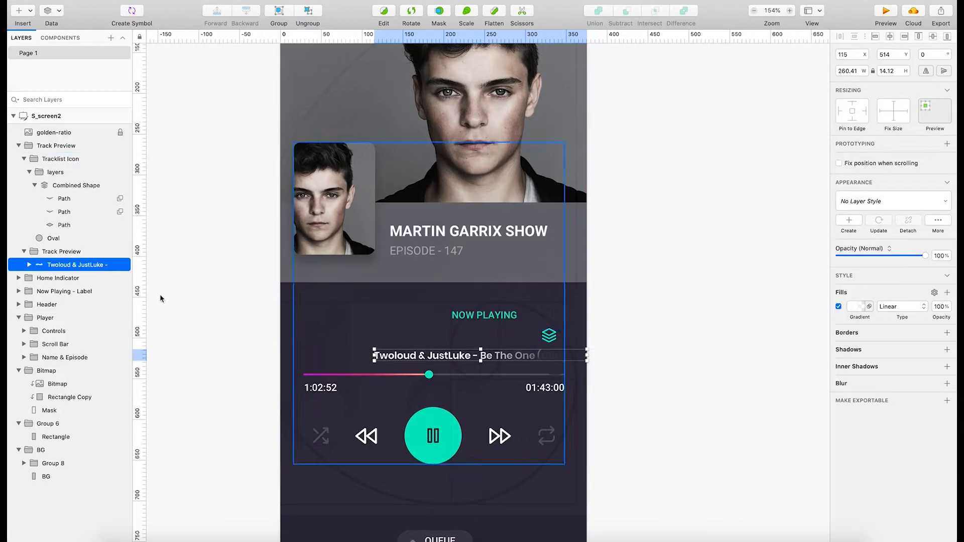
# Examine the individual letter paths that make up the track title, from the first letter through the ampersand.
pyautogui.click(30, 265)
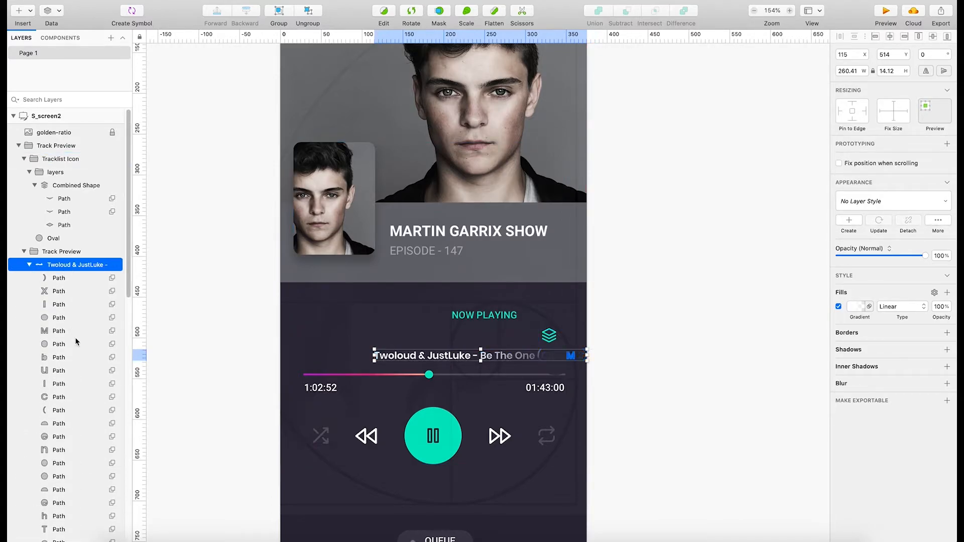
pyautogui.scroll(-5, 80, 346)
pyautogui.scroll(-5, 82, 348)
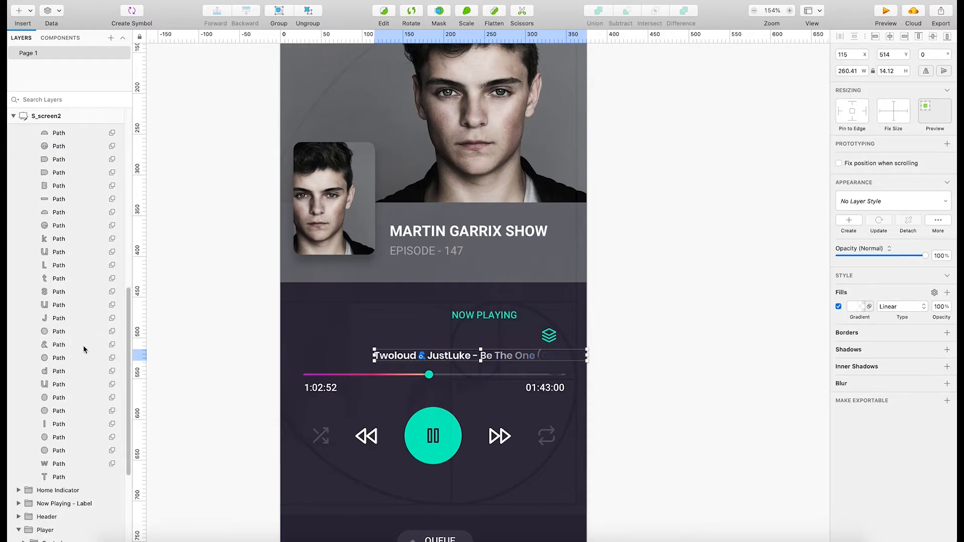
pyautogui.click(70, 477)
pyautogui.click(71, 463)
pyautogui.click(75, 450)
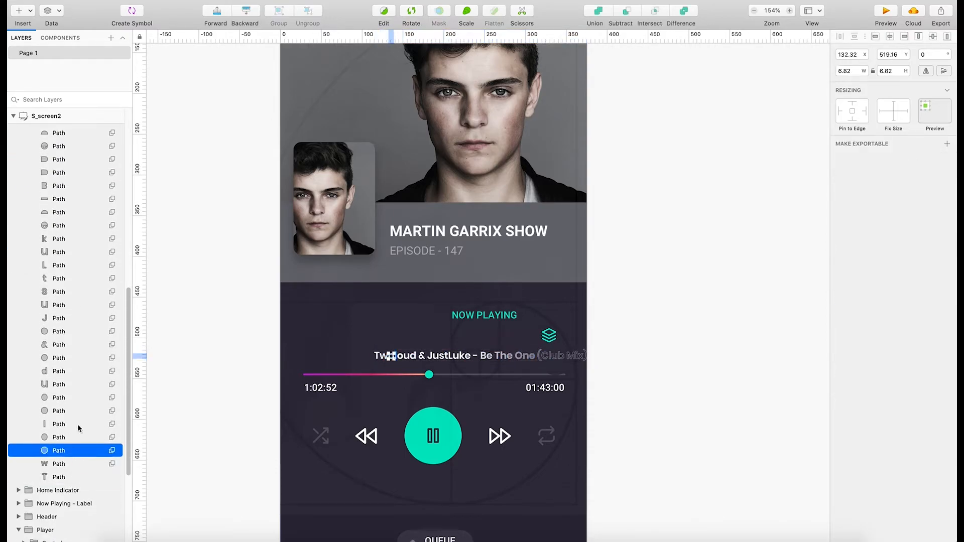
pyautogui.click(78, 424)
pyautogui.click(81, 397)
pyautogui.click(79, 372)
pyautogui.click(78, 345)
pyautogui.click(83, 332)
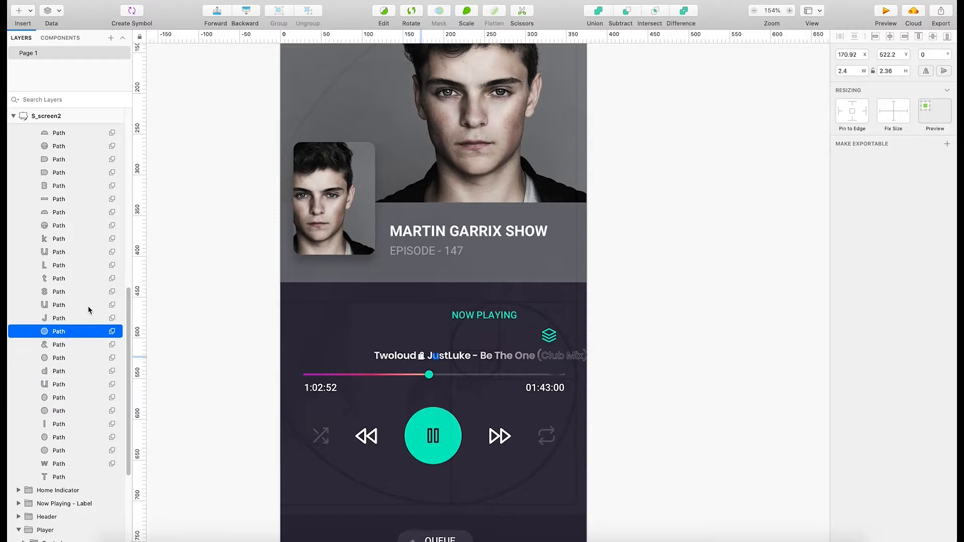
# Move the nested Track Preview group holding the track title to X 55, Y 503.
pyautogui.click(188, 343)
pyautogui.click(421, 361)
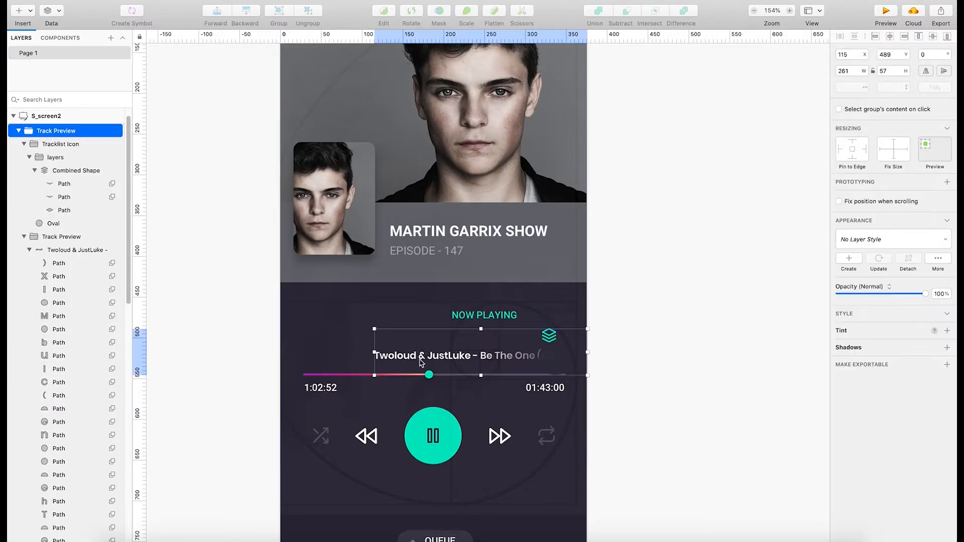
pyautogui.doubleClick(421, 361)
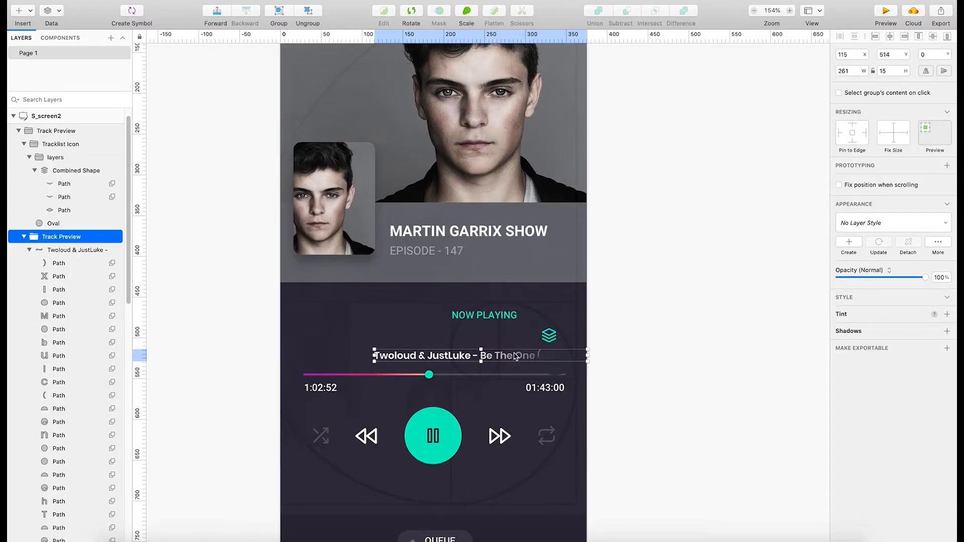
pyautogui.moveTo(516, 356); pyautogui.dragTo(467, 348)
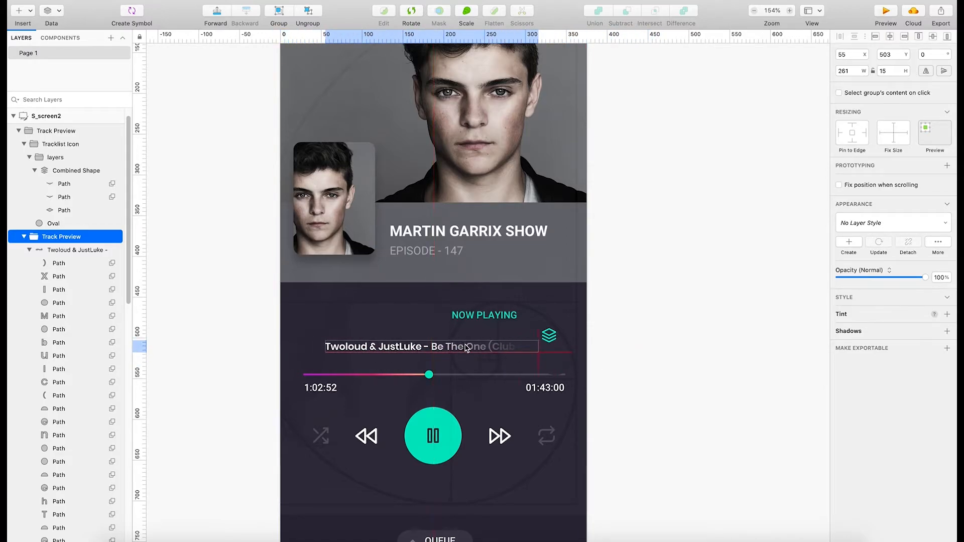
# Move the Tracklist Icon group beside the NOW PLAYING label, to X 302, Y 461.
pyautogui.click(549, 335)
pyautogui.moveTo(549, 335); pyautogui.dragTo(536, 319)
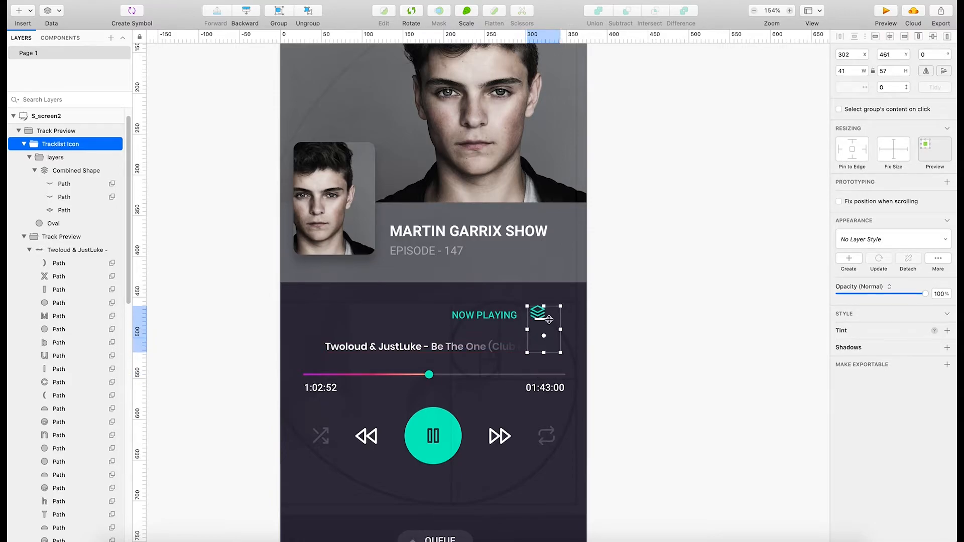
# Try shrinking the Tracklist Icon group to 27 by 38, and undo the resize.
pyautogui.moveTo(561, 353); pyautogui.dragTo(551, 336)
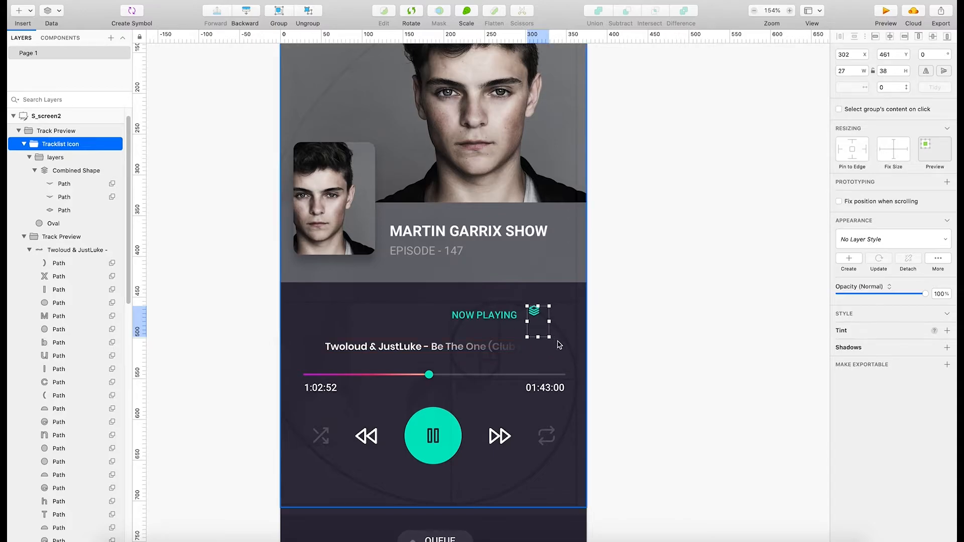
pyautogui.press('super+z')
pyautogui.moveTo(541, 318); pyautogui.dragTo(540, 321)
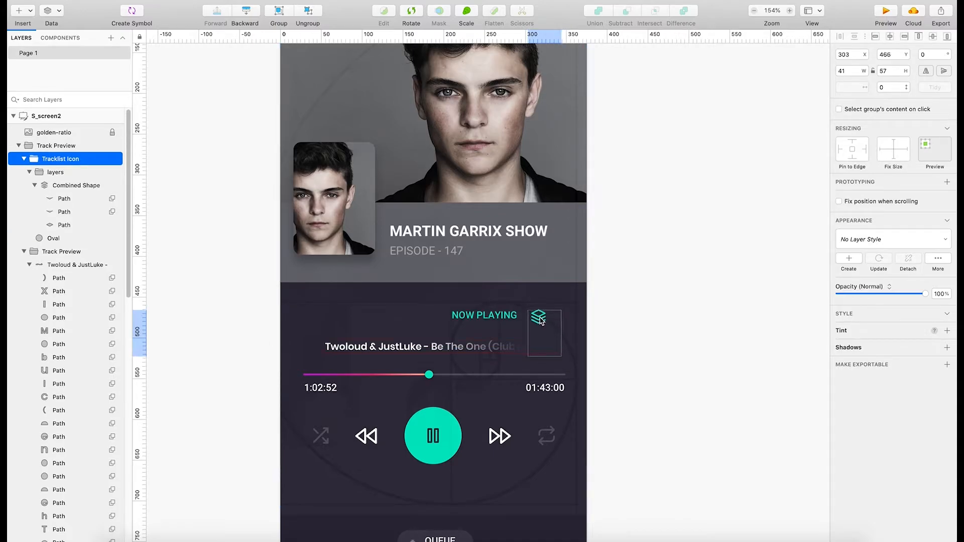
# Move the nested Track Preview group under the NOW PLAYING label, to X 208, Y 497.
pyautogui.click(628, 330)
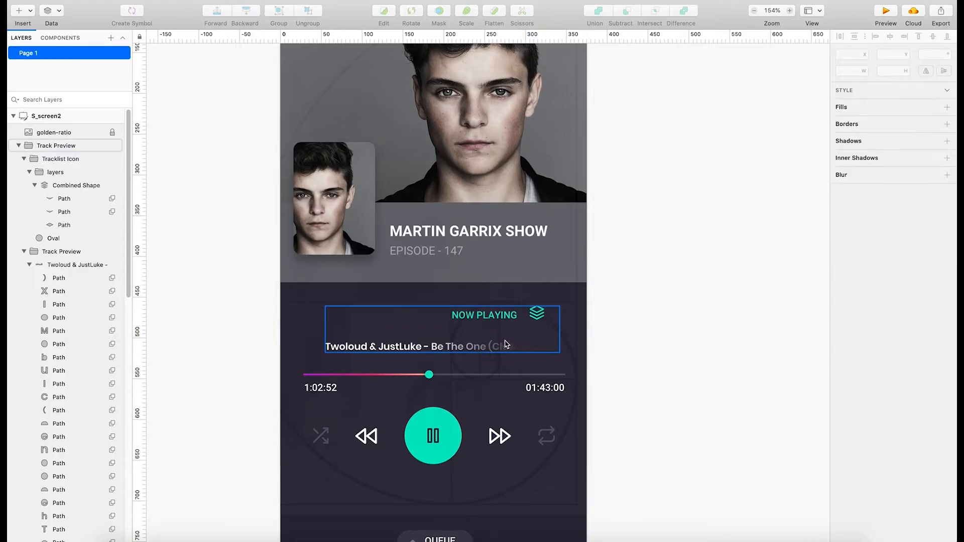
pyautogui.moveTo(474, 347); pyautogui.dragTo(585, 345)
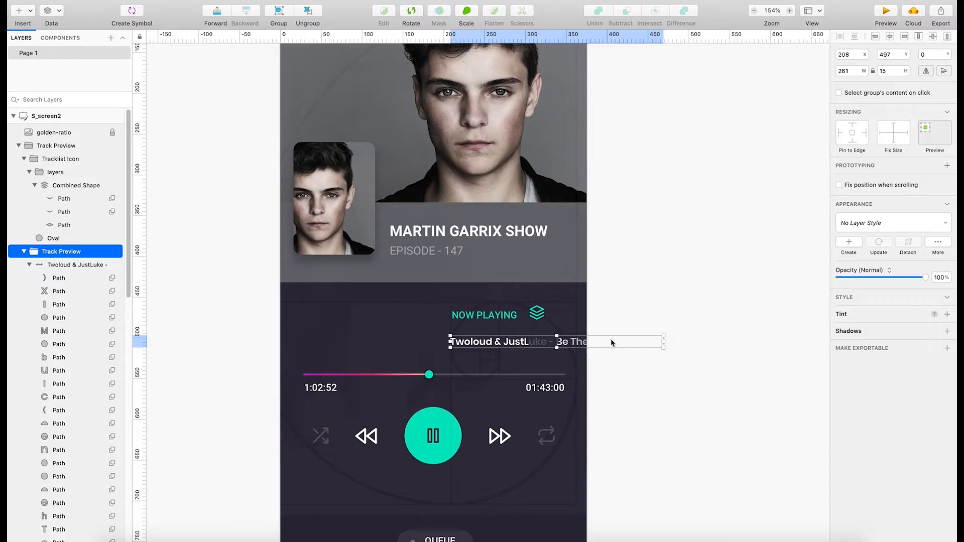
pyautogui.click(634, 375)
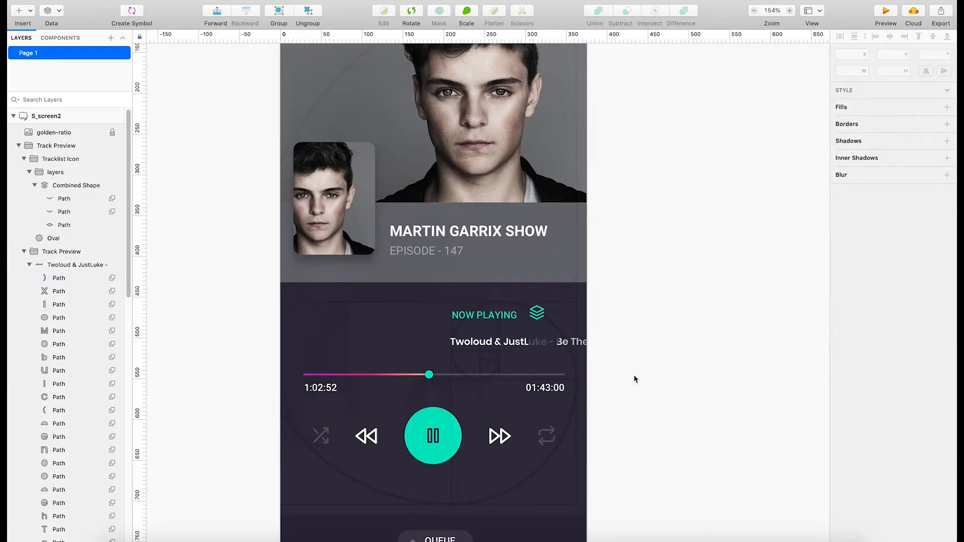
# Try to move the NOW PLAYING label on its own, and undo the shifts made to the outer Track Preview group.
pyautogui.click(497, 326)
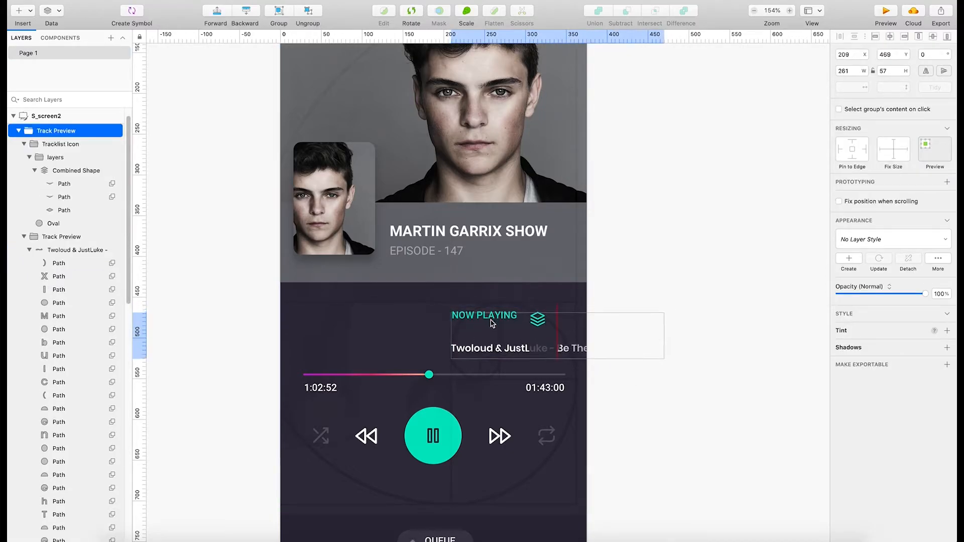
pyautogui.doubleClick(499, 318)
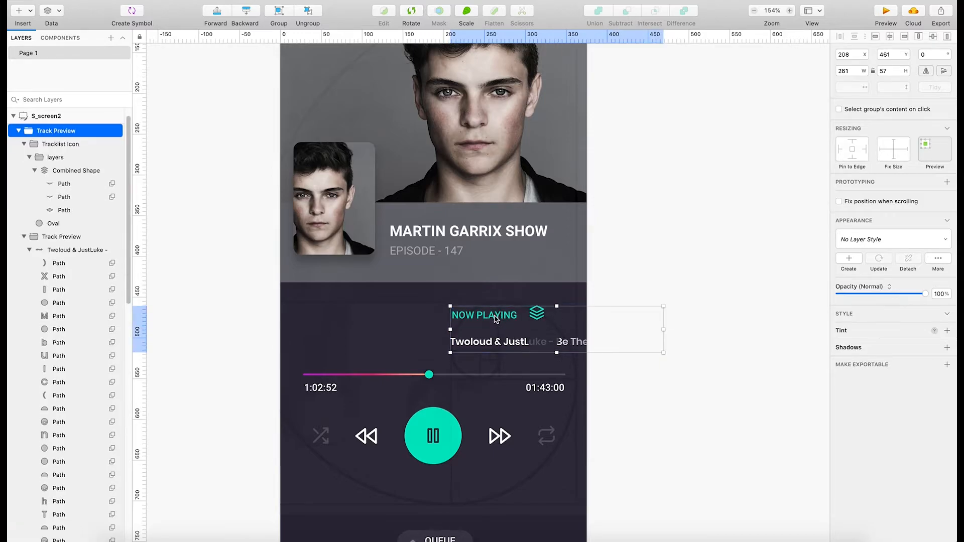
pyautogui.moveTo(495, 316); pyautogui.dragTo(496, 323)
pyautogui.press('super+z')
pyautogui.moveTo(499, 318); pyautogui.dragTo(497, 322)
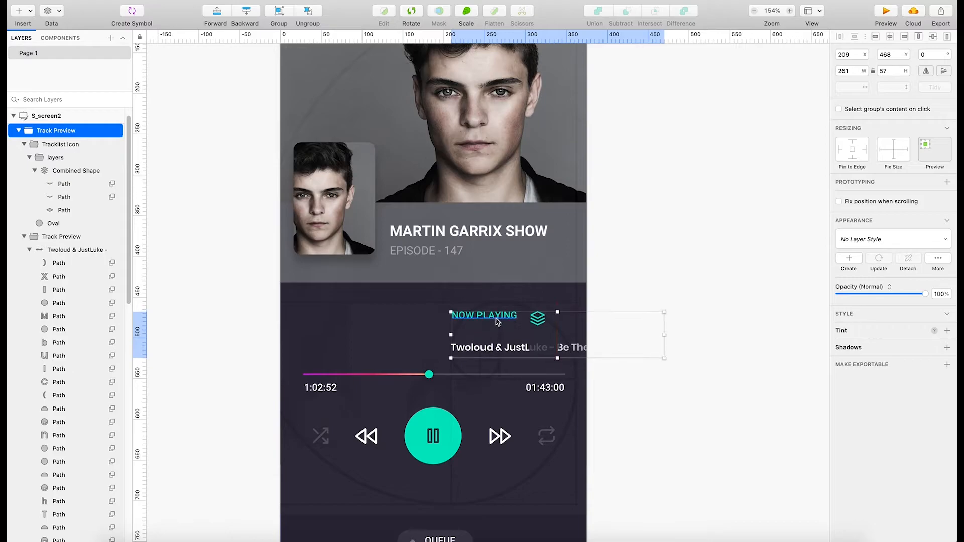
pyautogui.press('super+z')
pyautogui.click(493, 317)
pyautogui.click(492, 316)
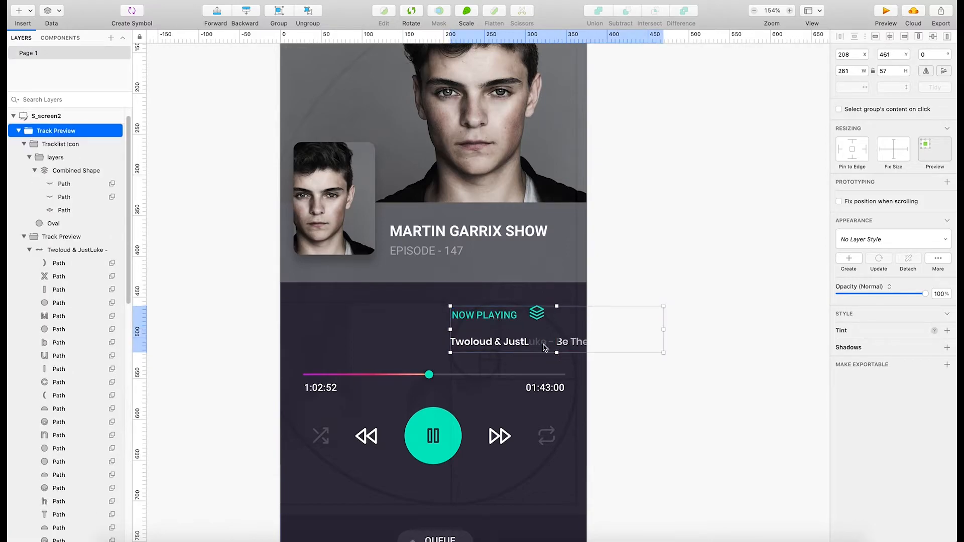
pyautogui.click(660, 439)
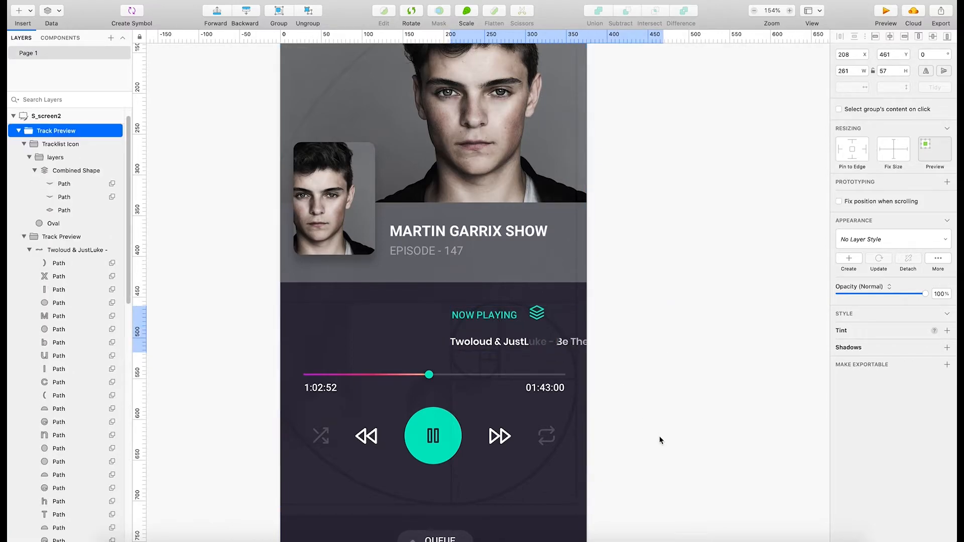
# Collapse the track title shape's layers and lock the nested Track Preview group.
pyautogui.click(569, 348)
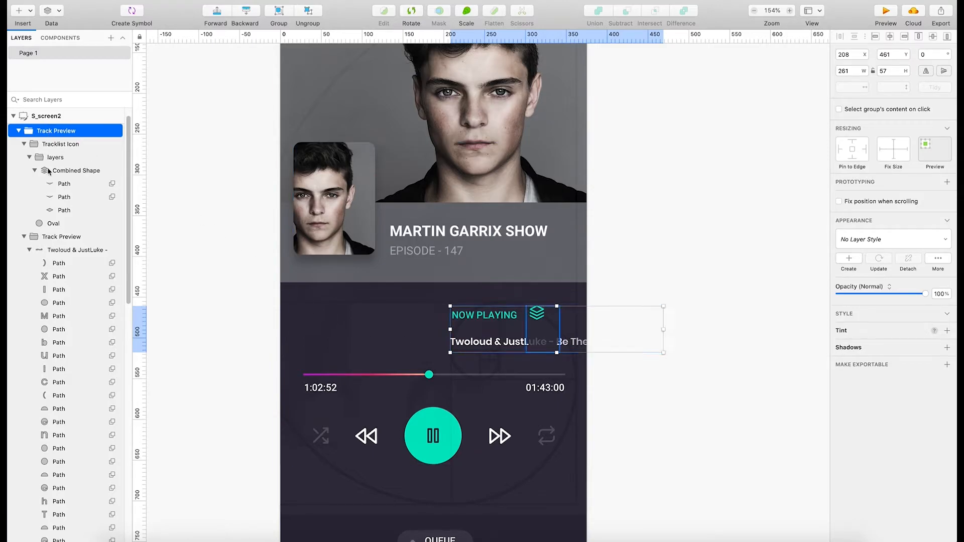
pyautogui.click(29, 249)
pyautogui.click(65, 252)
pyautogui.rightClick(65, 254)
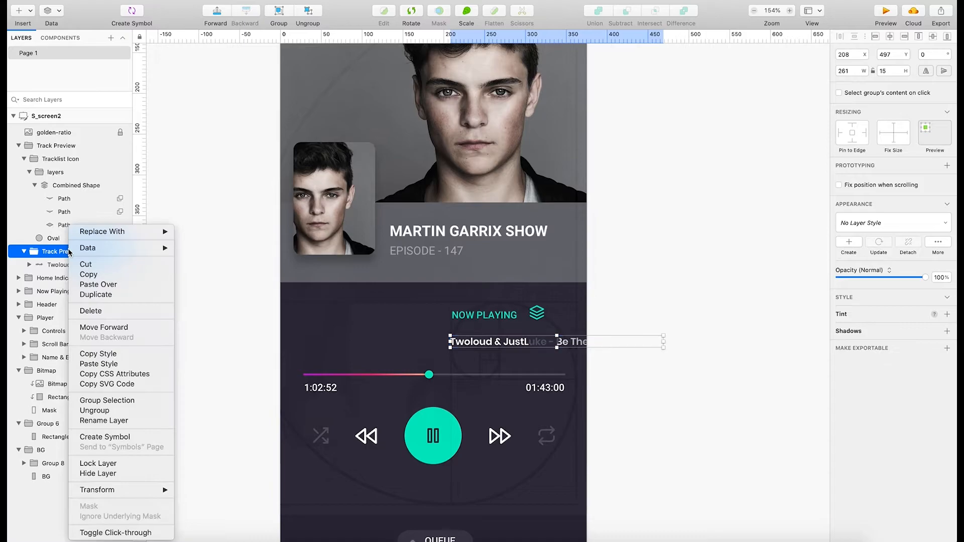
pyautogui.click(106, 464)
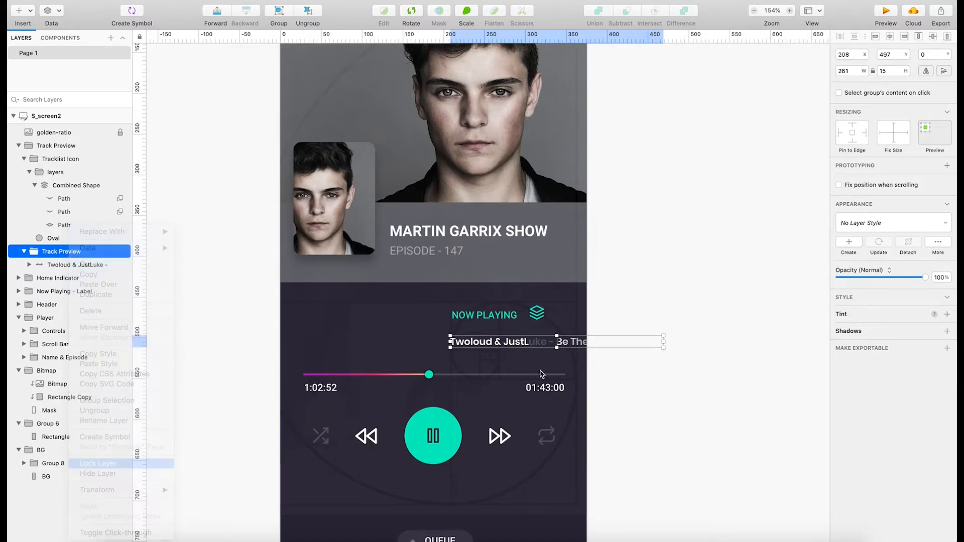
# With the nested group locked, retry moving the NOW PLAYING label and the track title, undoing each shift of the outer Track Preview group.
pyautogui.click(498, 324)
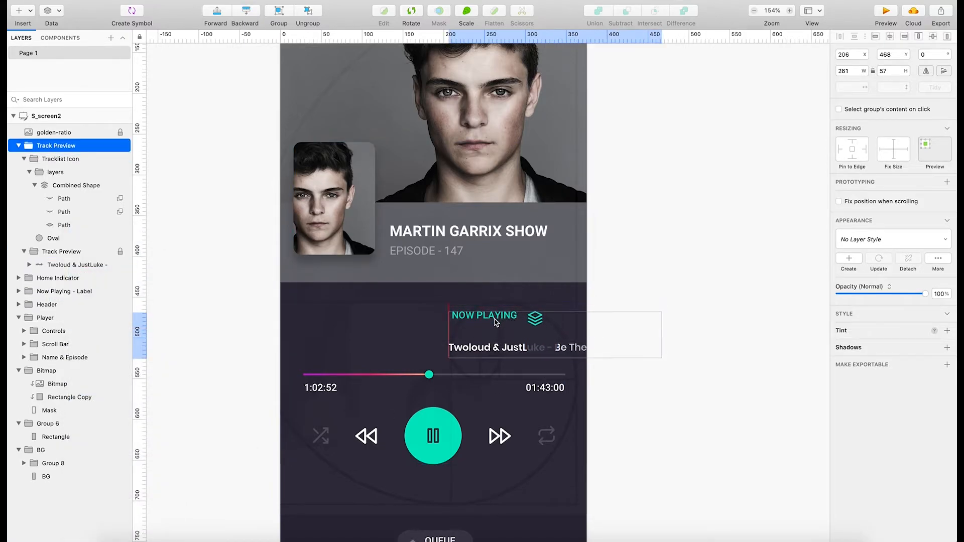
pyautogui.moveTo(500, 323); pyautogui.dragTo(499, 324)
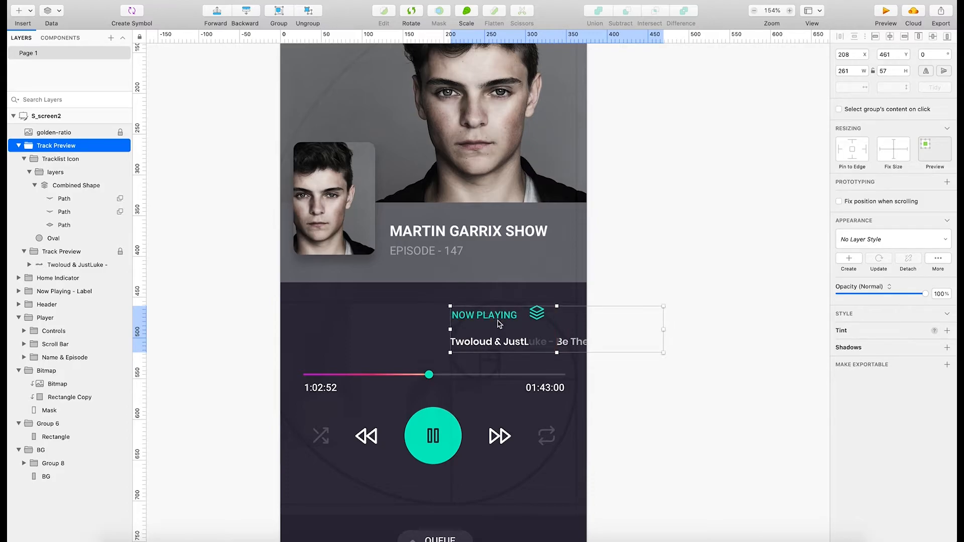
pyautogui.rightClick(530, 346)
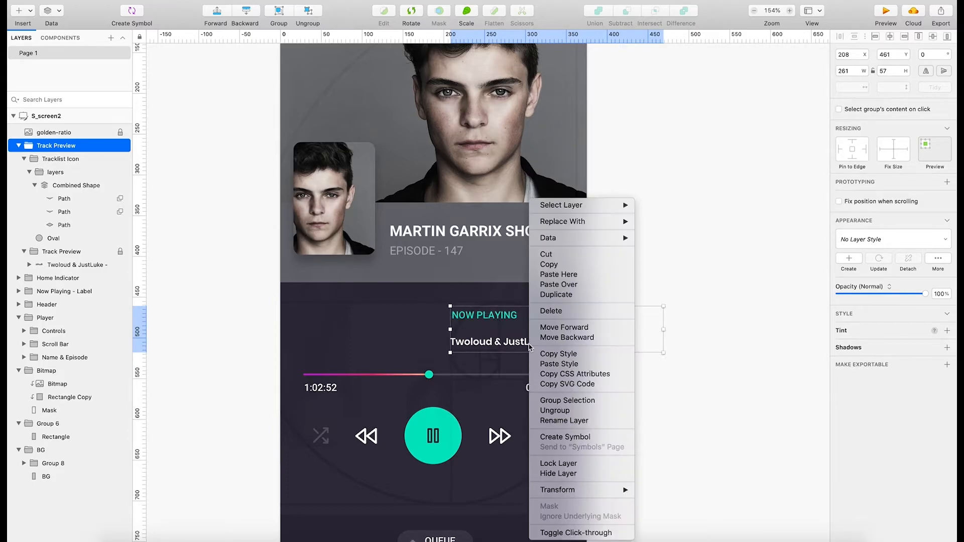
pyautogui.click(661, 358)
pyautogui.moveTo(503, 317); pyautogui.dragTo(499, 326)
pyautogui.press('super+z')
pyautogui.press('super+z')
pyautogui.click(502, 321)
pyautogui.press('super+z')
pyautogui.press('super+z')
pyautogui.press('super+z')
pyautogui.click(495, 318)
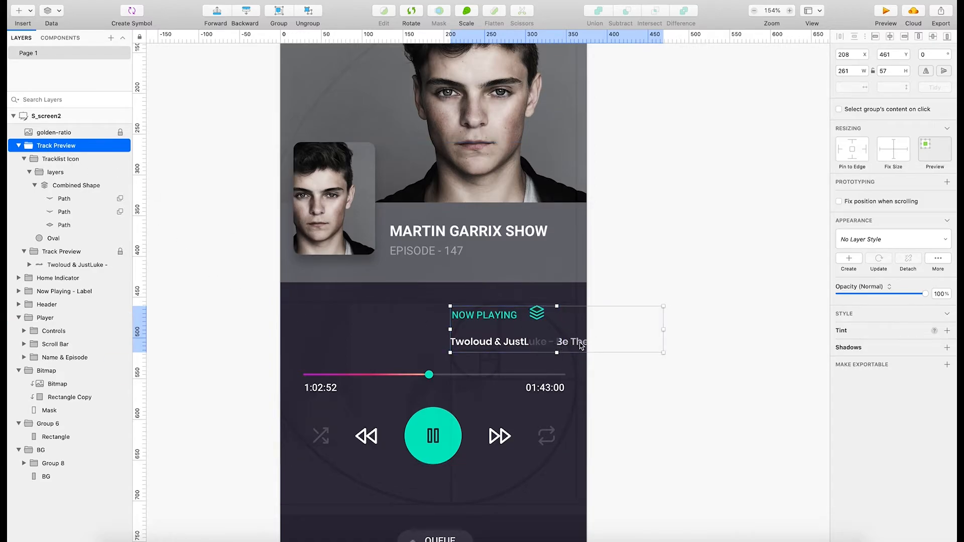
pyautogui.moveTo(580, 343); pyautogui.dragTo(476, 349)
pyautogui.press('super+z')
# Look through the Tracklist Icon group, from its layers subgroup down to the combined shape.
pyautogui.click(60, 159)
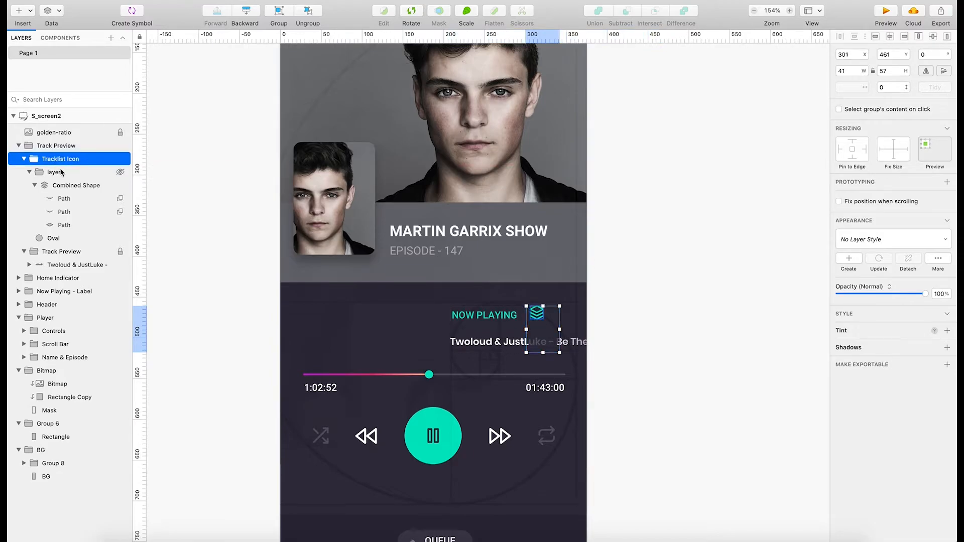
pyautogui.click(60, 172)
pyautogui.click(60, 187)
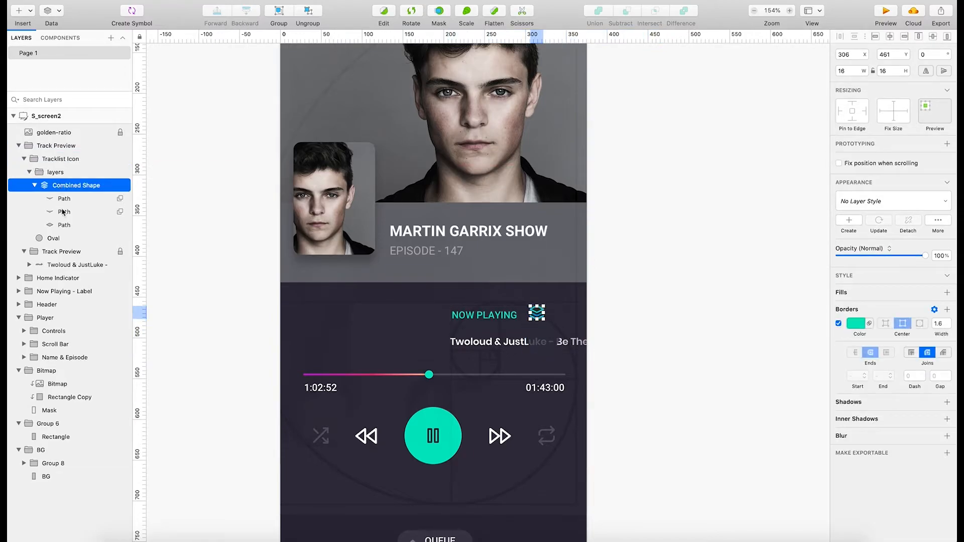
# Unlock the nested Track Preview group and clear the selection.
pyautogui.click(547, 345)
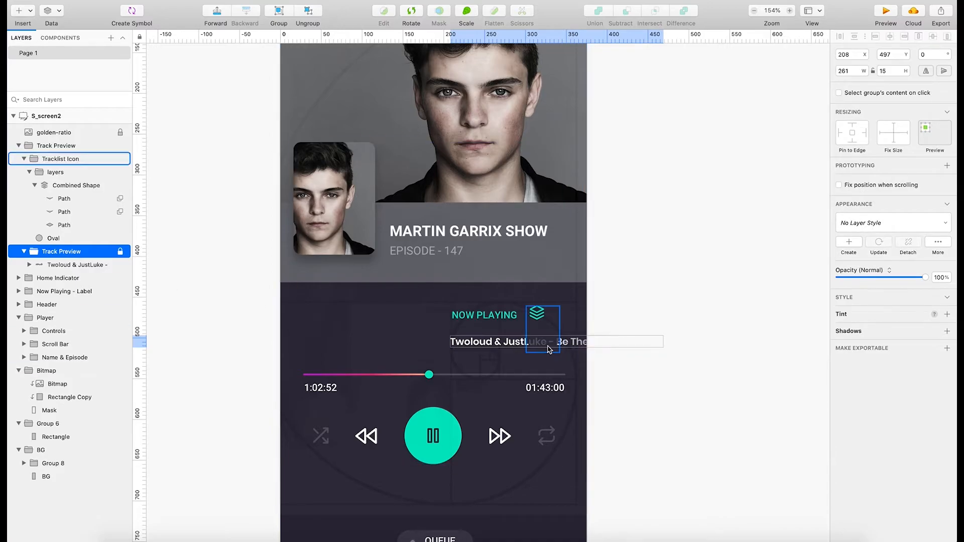
pyautogui.rightClick(88, 256)
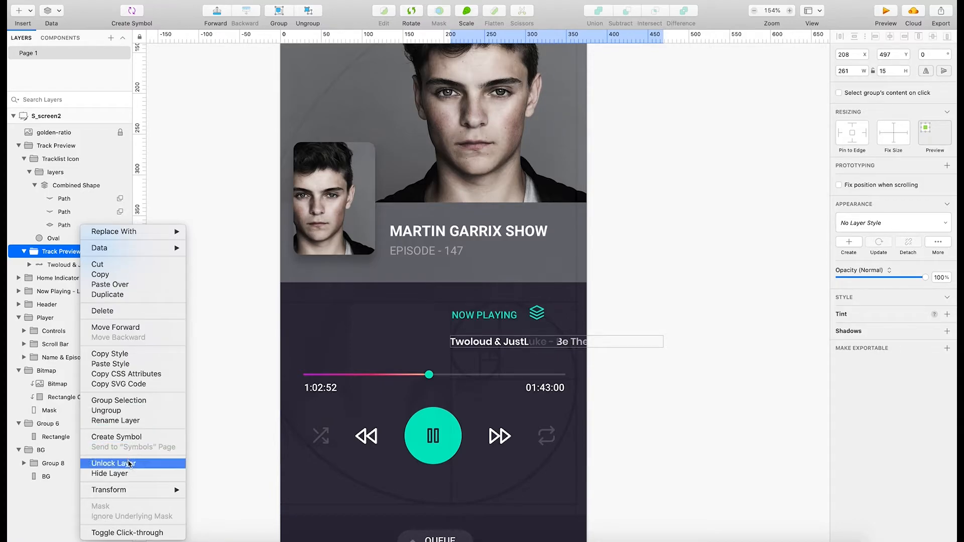
pyautogui.click(113, 463)
pyautogui.click(666, 369)
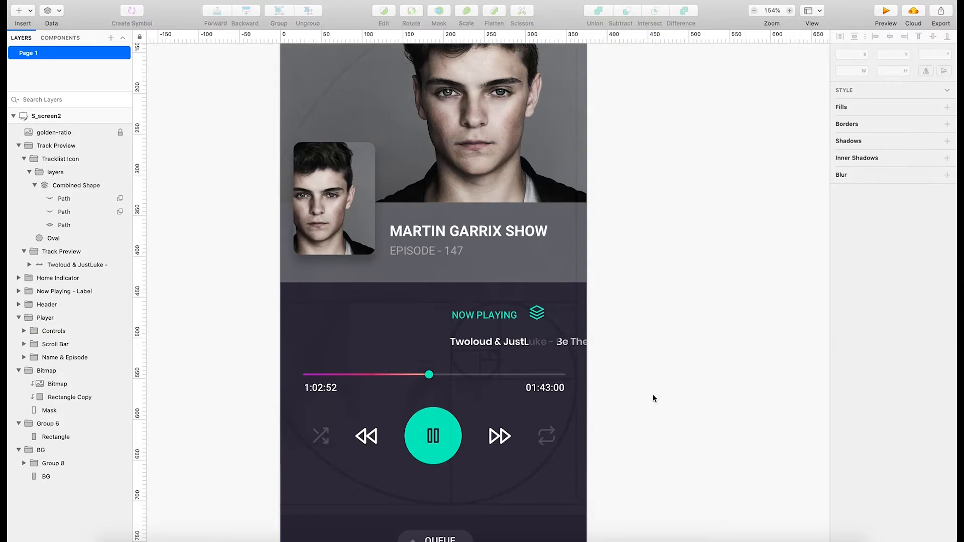
# Try moving the Name & Episode group down to X 17, Y 277, and undo the move.
pyautogui.scroll(5, 553, 426)
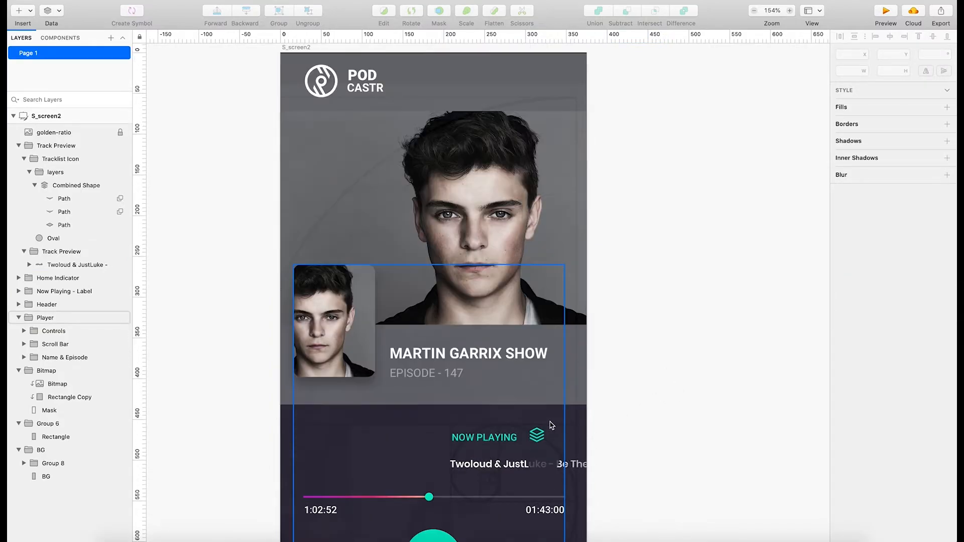
pyautogui.scroll(-5, 562, 428)
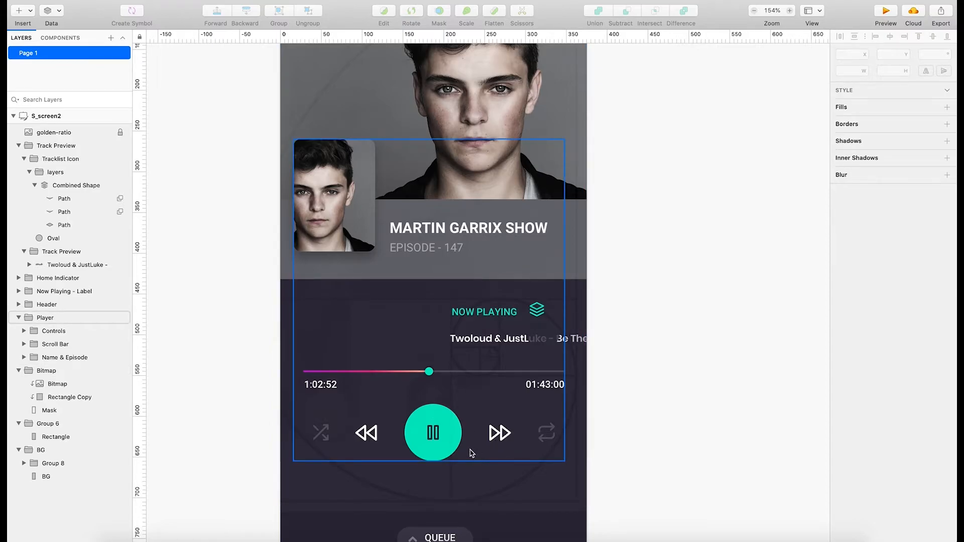
pyautogui.scroll(-1, 498, 446)
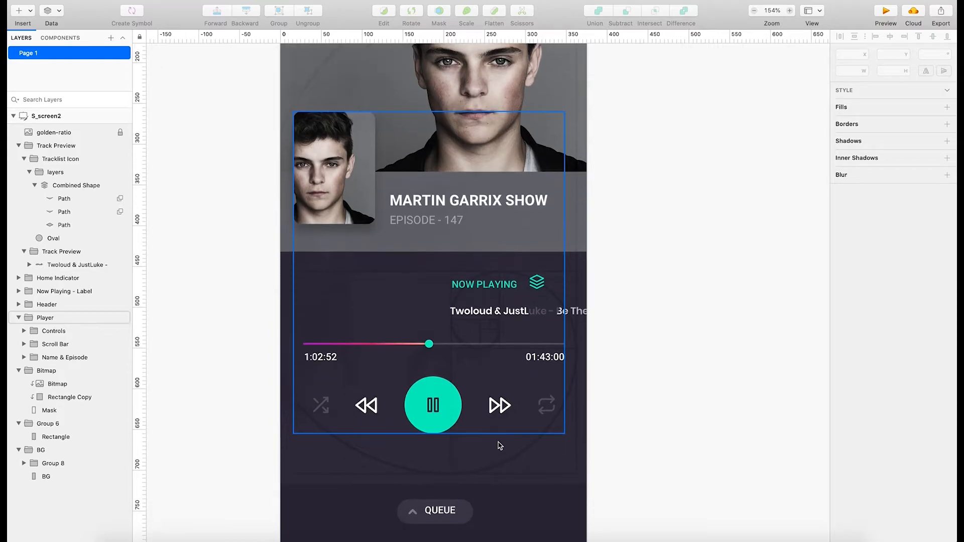
pyautogui.scroll(8, 500, 446)
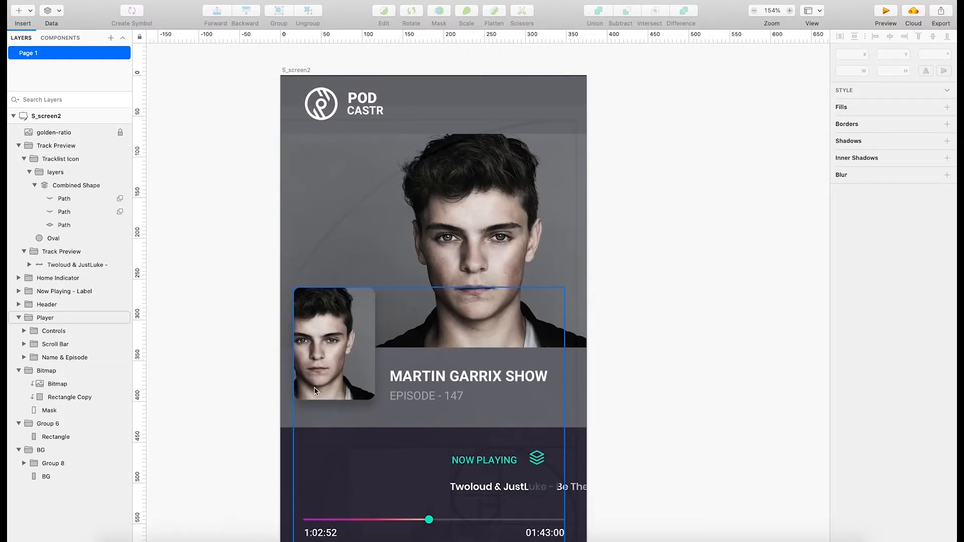
pyautogui.click(340, 376)
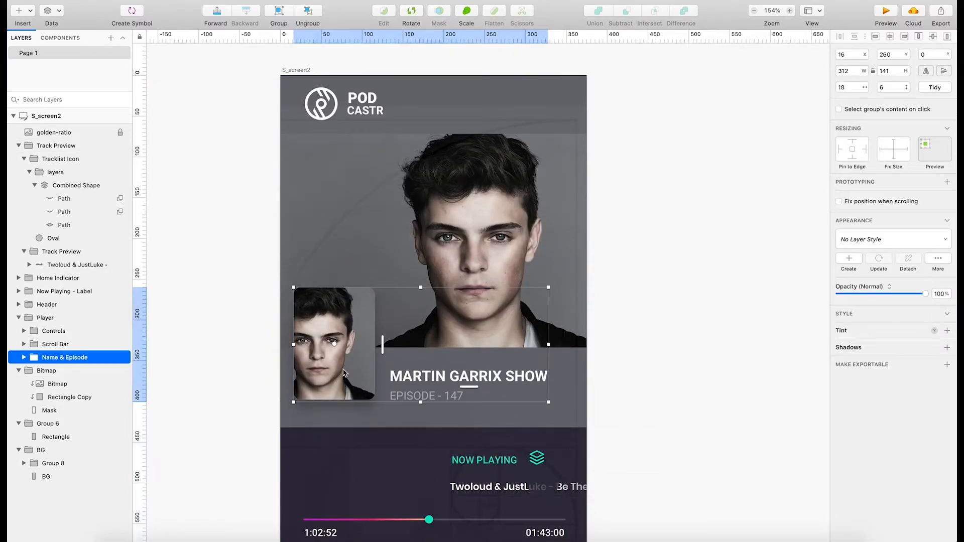
pyautogui.moveTo(345, 365); pyautogui.dragTo(345, 379)
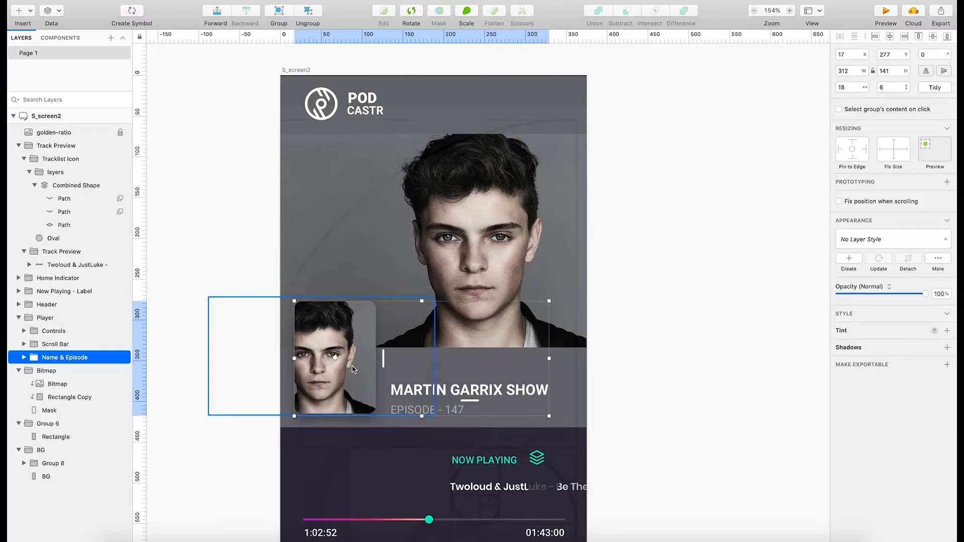
pyautogui.press('super+z')
pyautogui.scroll(-2, 449, 424)
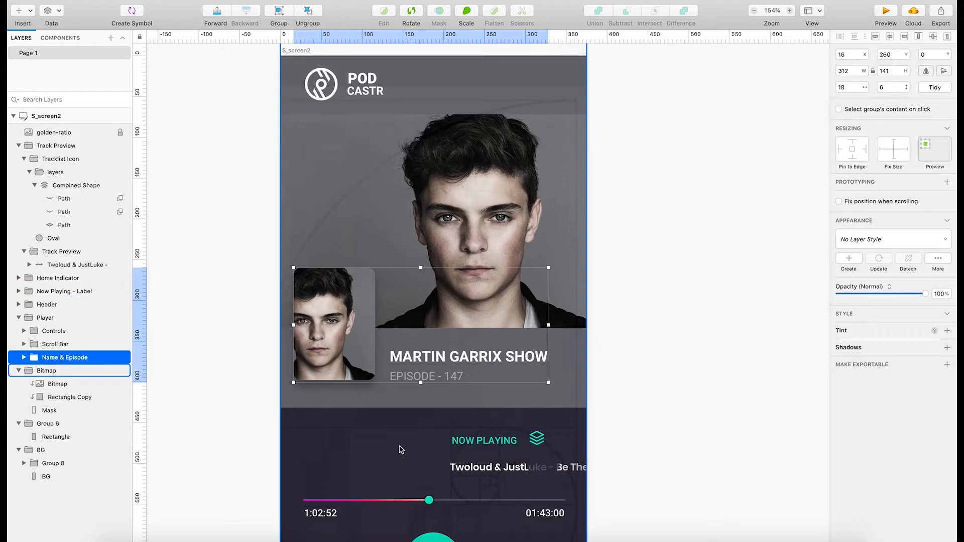
pyautogui.scroll(-5, 402, 449)
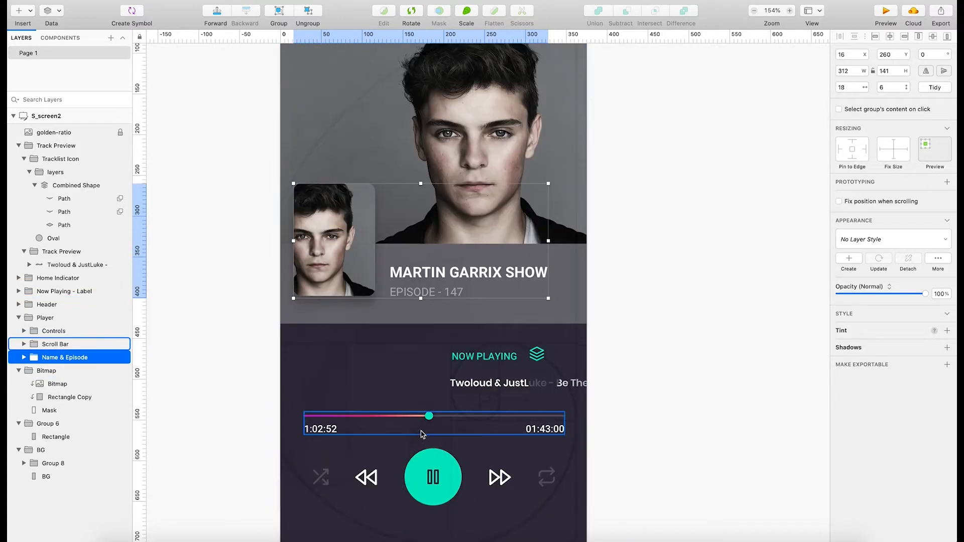
pyautogui.scroll(-1, 422, 434)
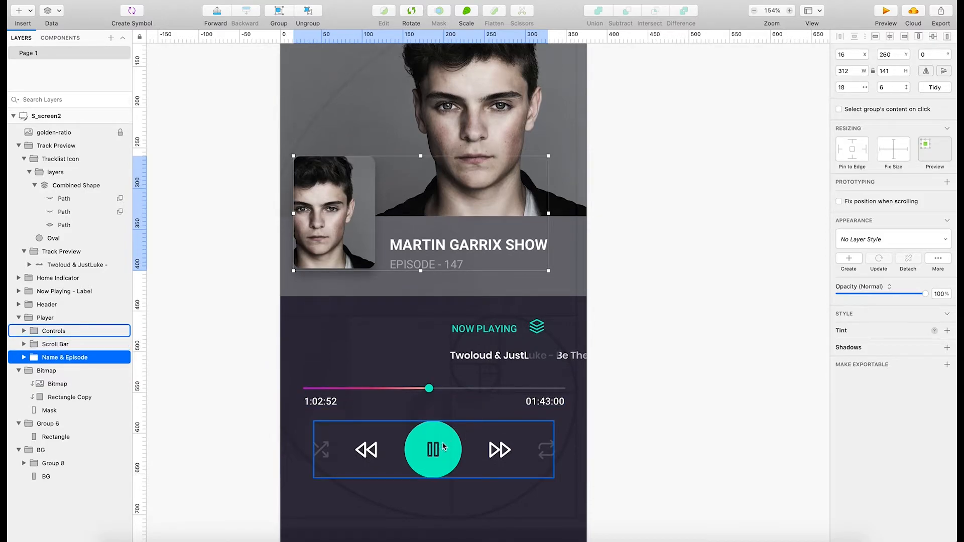
# Try moving the NOW PLAYING label towards the screen's left side, and undo the resulting shift of the Track Preview group.
pyautogui.scroll(-5, 445, 445)
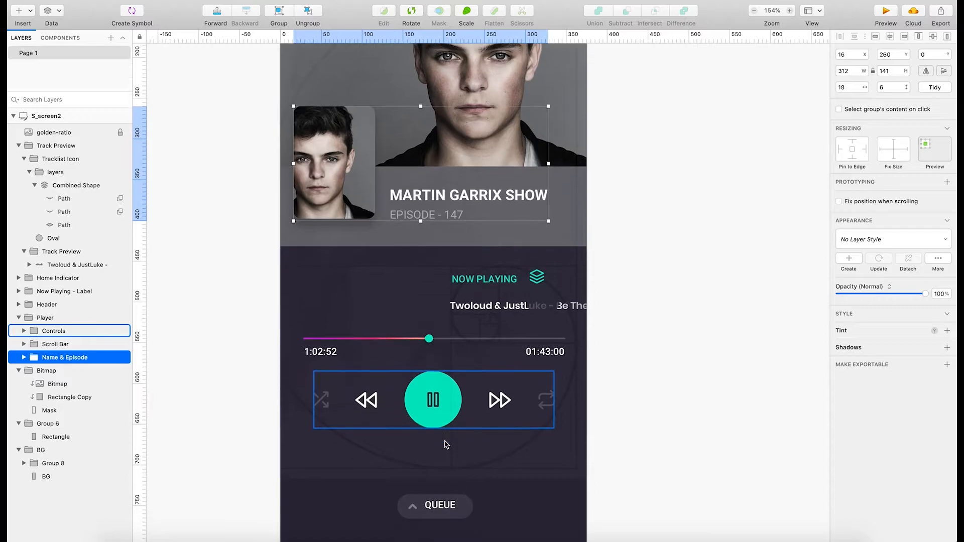
pyautogui.scroll(8, 482, 431)
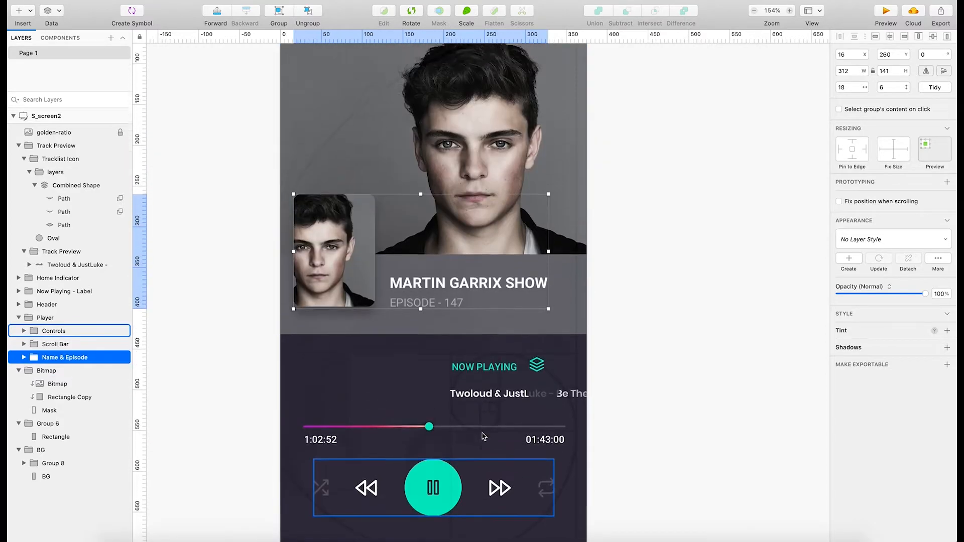
pyautogui.scroll(1, 487, 431)
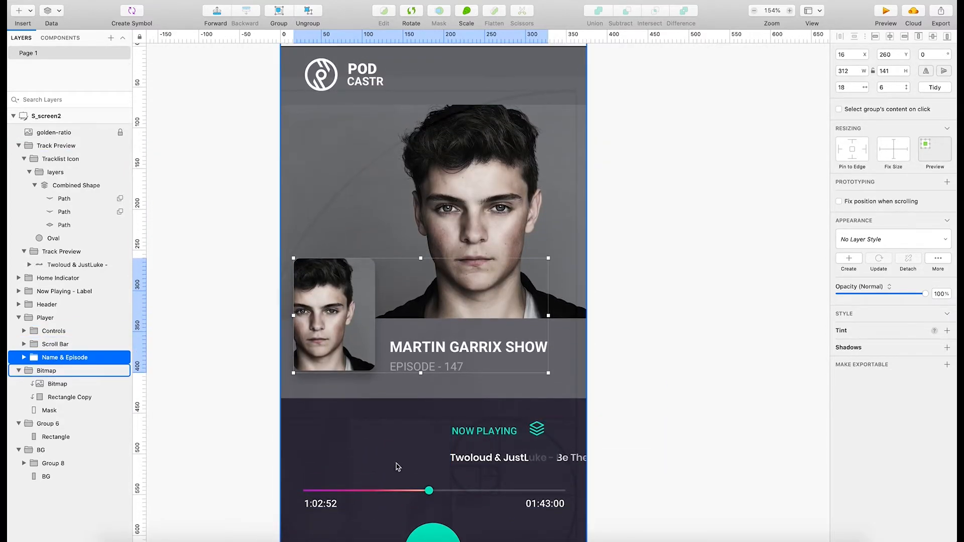
pyautogui.click(492, 438)
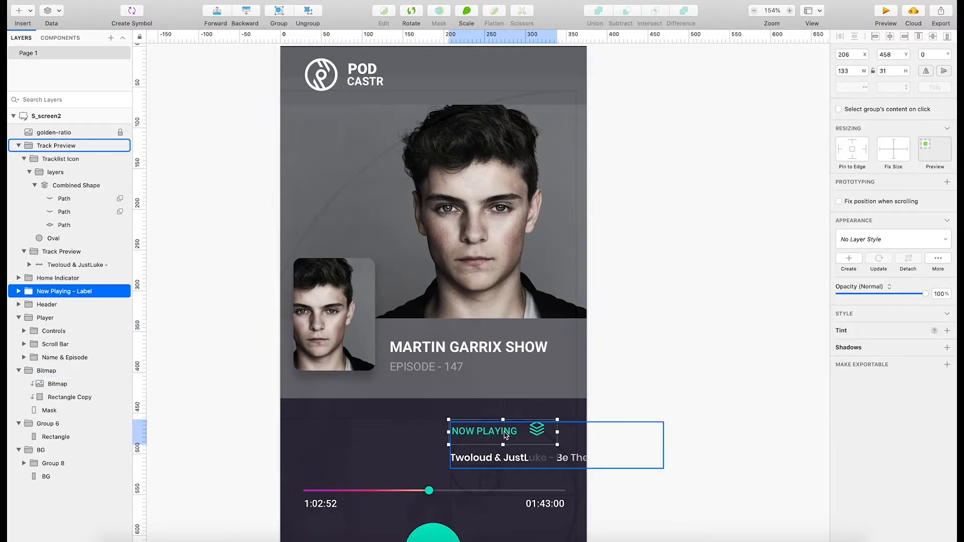
pyautogui.moveTo(506, 435); pyautogui.dragTo(426, 442)
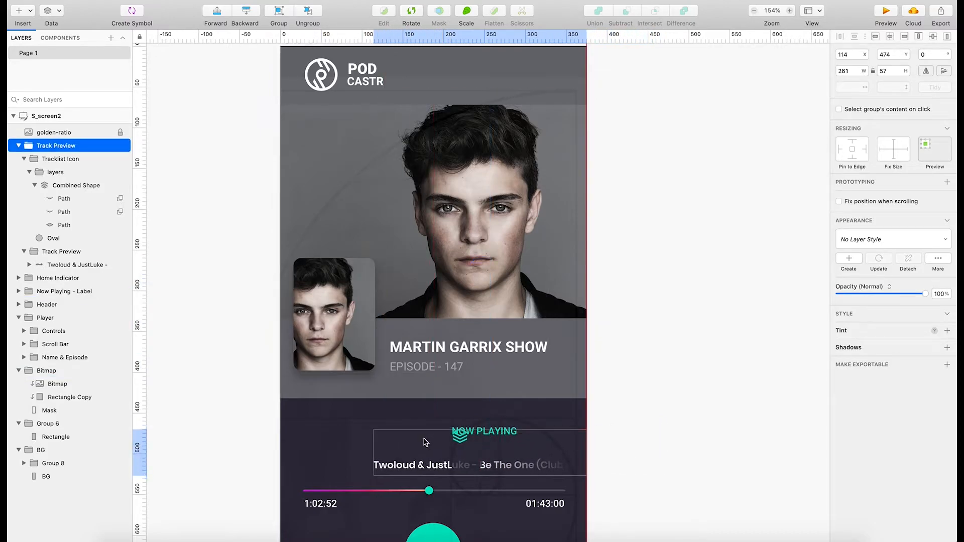
pyautogui.hotkey('ctrl', 'z')
pyautogui.click(654, 426)
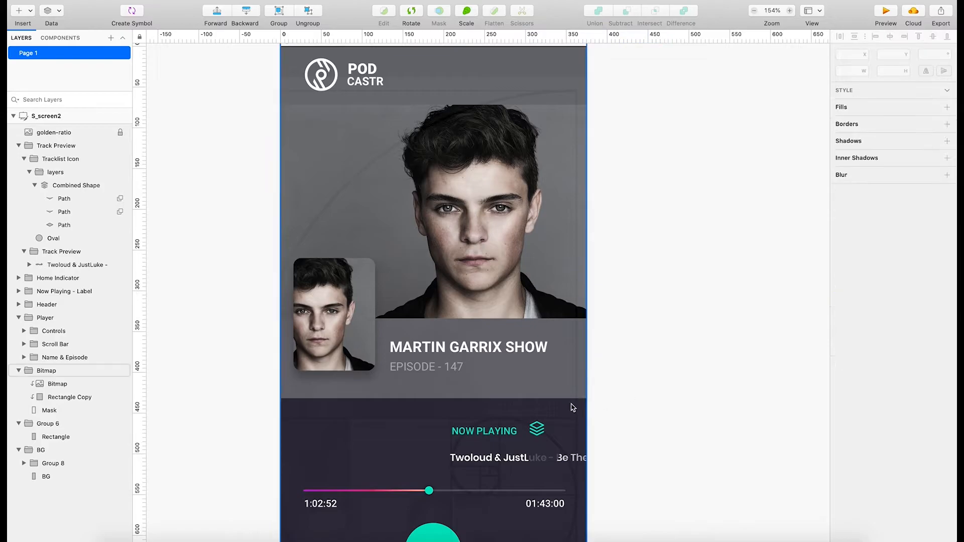
# Move the track title left inside the Track Preview group so that it starts at about X 103.
pyautogui.scroll(-5, 573, 408)
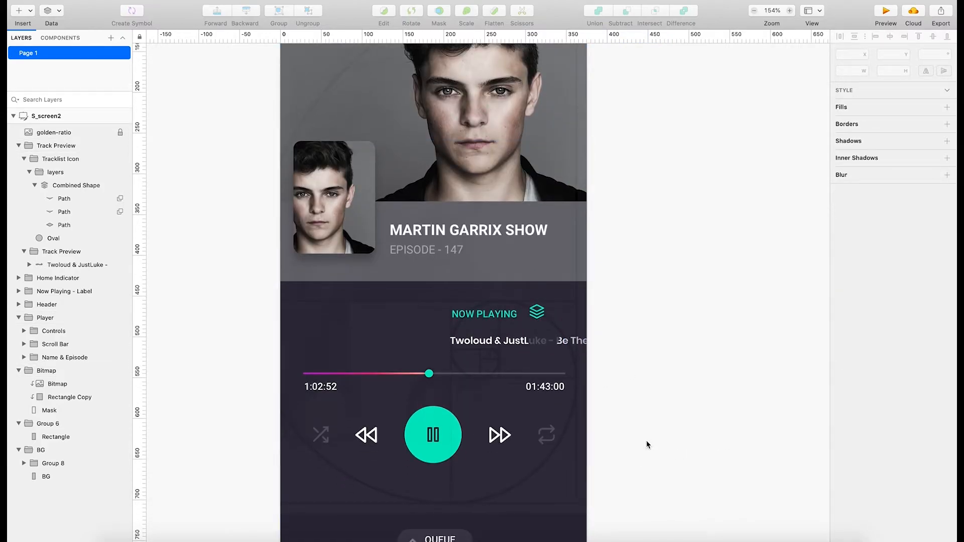
pyautogui.click(505, 342)
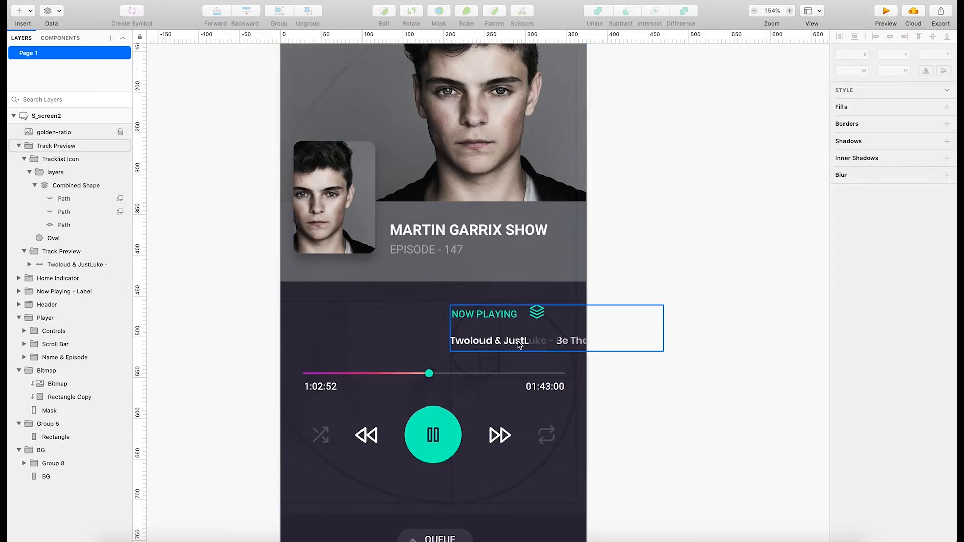
pyautogui.doubleClick(505, 342)
pyautogui.moveTo(504, 342); pyautogui.dragTo(426, 337)
# Nudge the tracklist icon slightly down and move the NOW PLAYING label to X 205, Y 470.
pyautogui.click(497, 319)
pyautogui.moveTo(541, 313); pyautogui.dragTo(540, 320)
pyautogui.press('v')
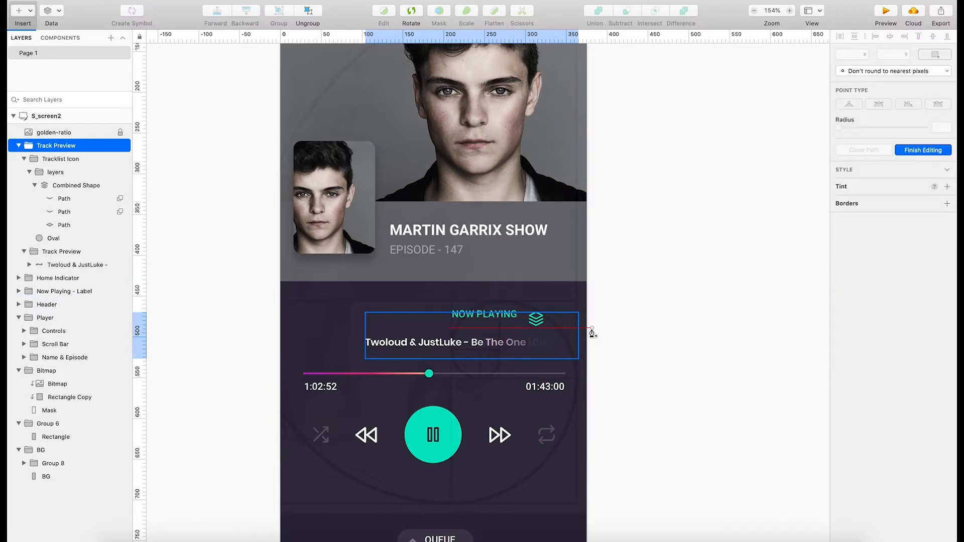
pyautogui.press('Escape')
pyautogui.moveTo(486, 309); pyautogui.dragTo(489, 318)
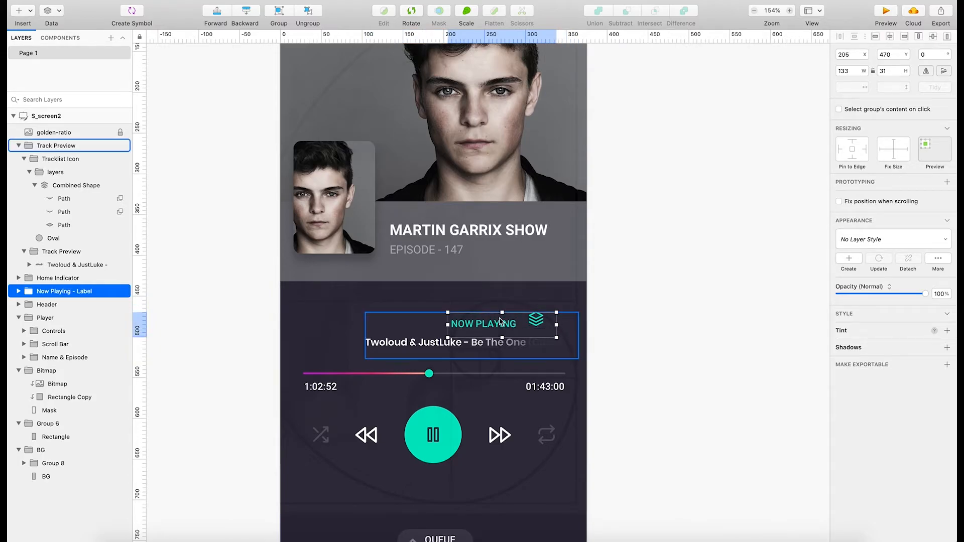
pyautogui.click(699, 326)
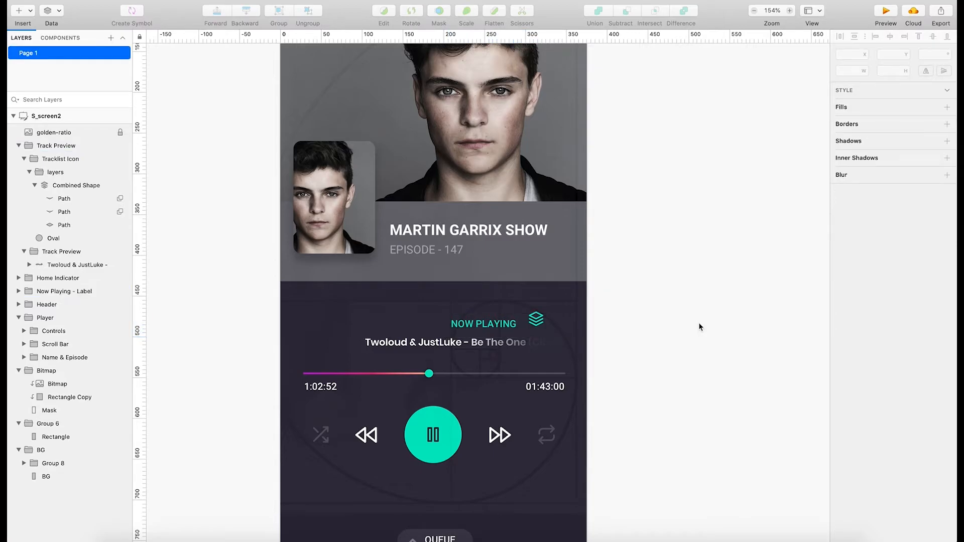
# Move the Tracklist Icon group right to X 319, Y 471, near the end of the track title.
pyautogui.click(536, 320)
pyautogui.click(537, 321)
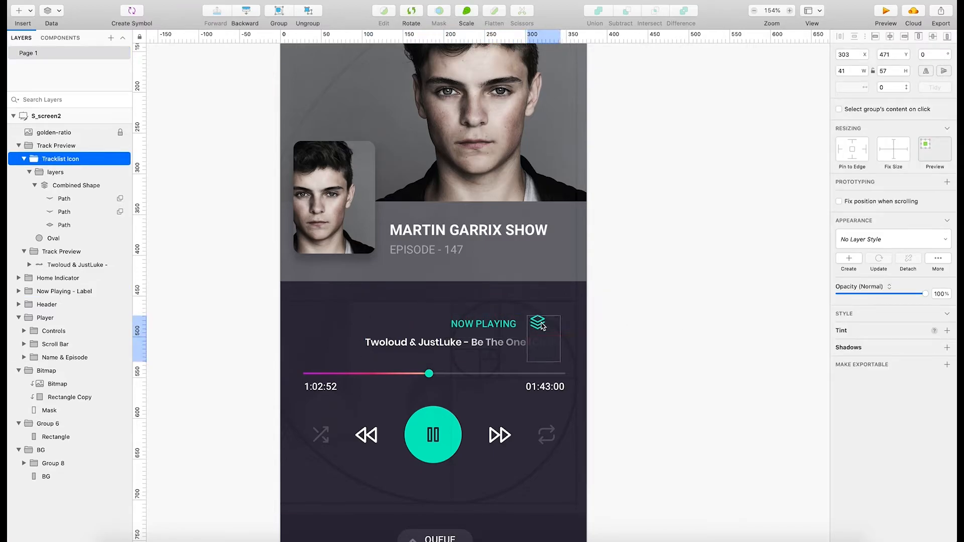
pyautogui.moveTo(542, 325)
pyautogui.mouseDown()
pyautogui.moveTo(564, 320)
pyautogui.moveTo(547, 324)
pyautogui.moveTo(556, 322)
pyautogui.mouseUp()
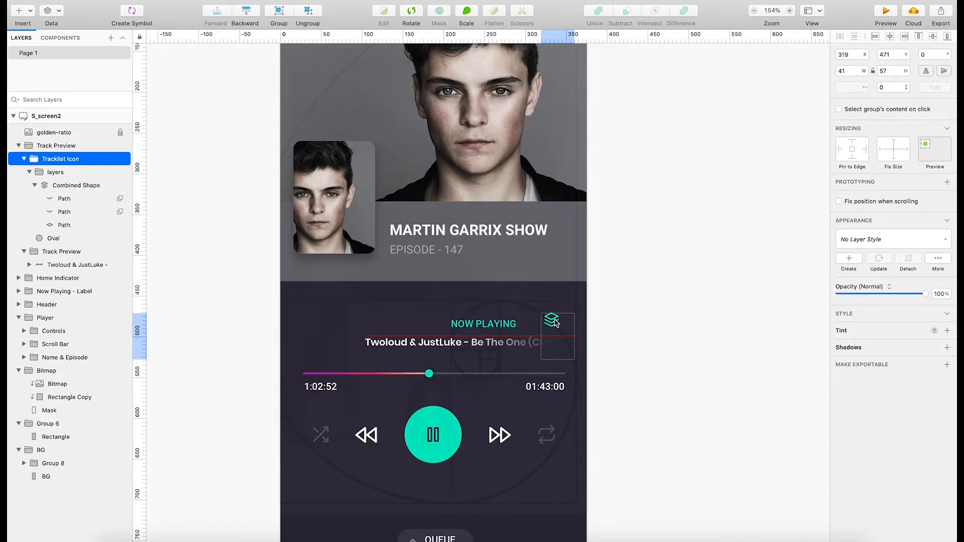
pyautogui.click(788, 341)
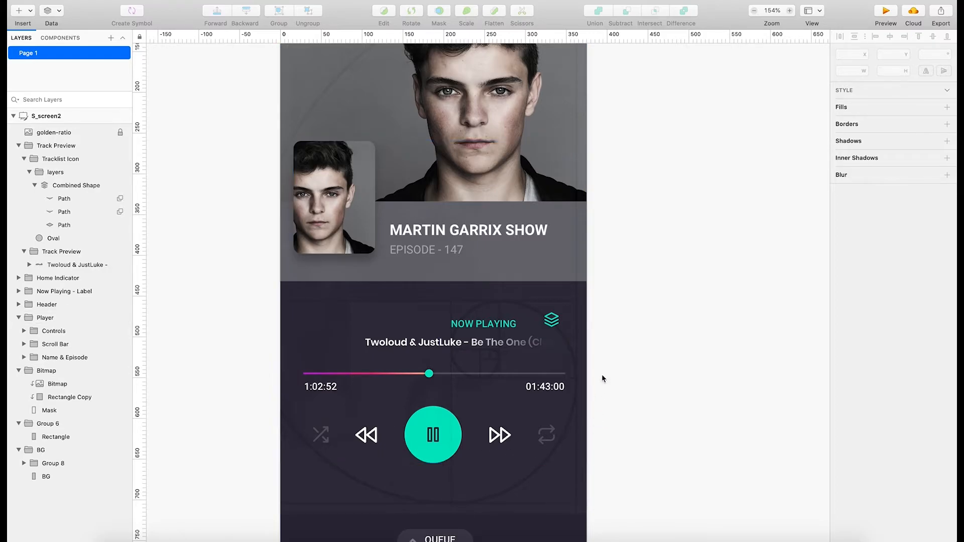
# Unlock the golden-ratio overlay layer and hide it.
pyautogui.scroll(-5, 455, 391)
pyautogui.scroll(10, 455, 391)
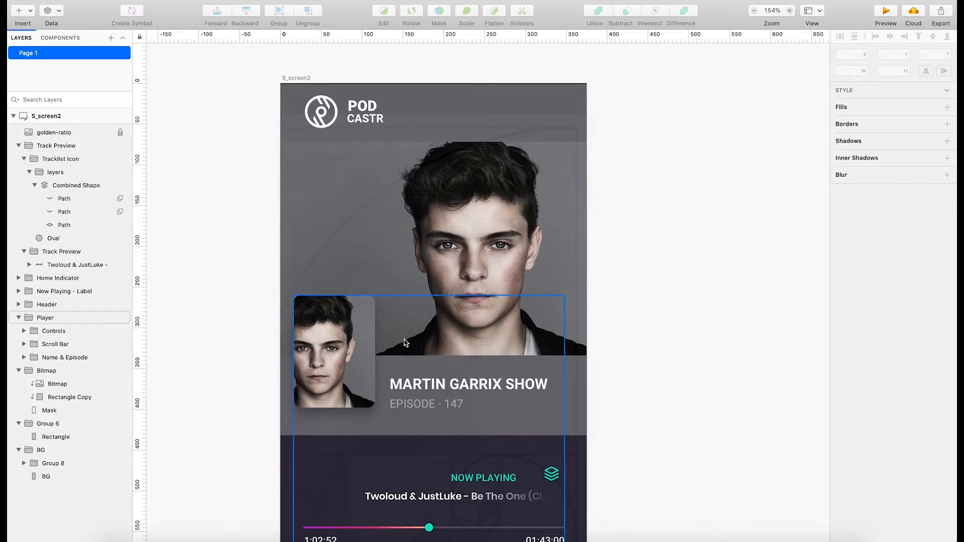
pyautogui.scroll(-8, 406, 376)
pyautogui.scroll(3, 486, 399)
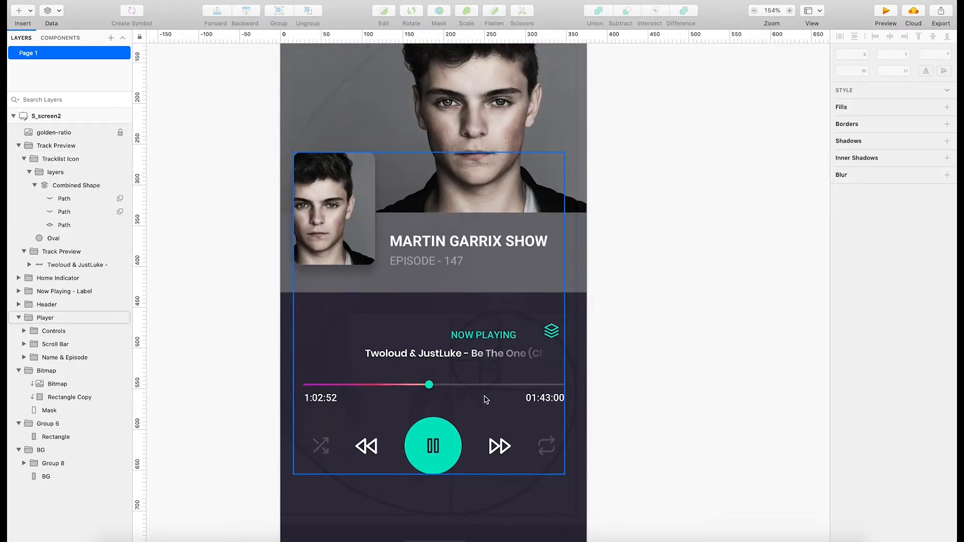
pyautogui.scroll(1, 485, 399)
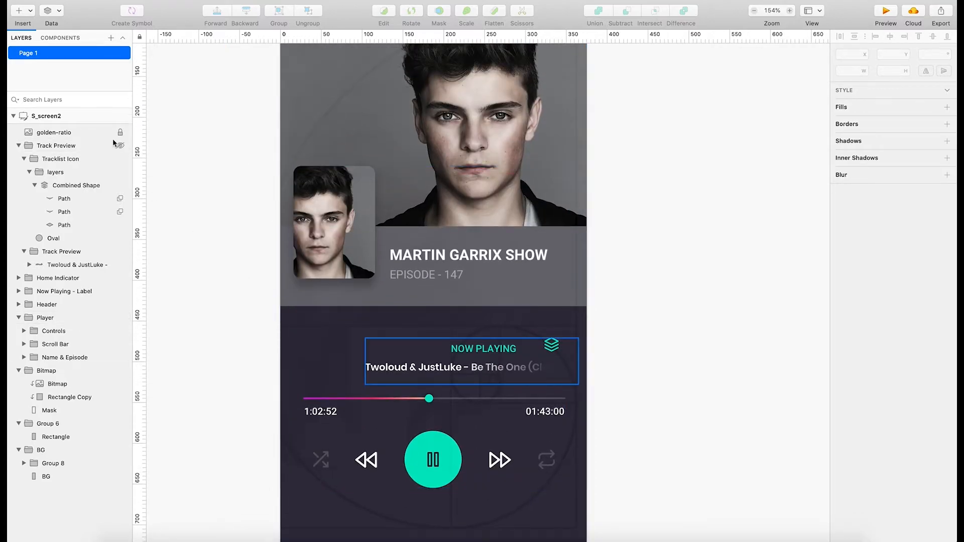
pyautogui.click(93, 134)
pyautogui.rightClick(94, 133)
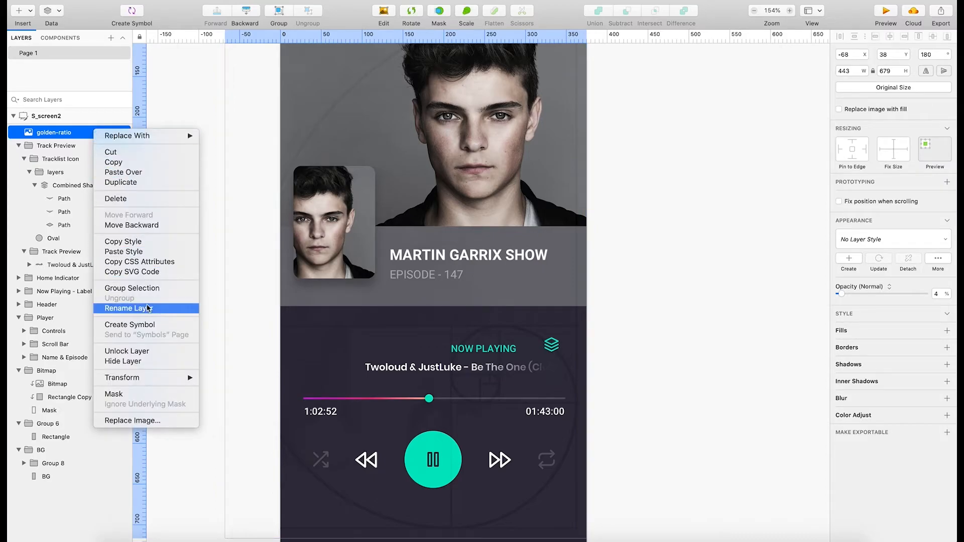
pyautogui.click(142, 352)
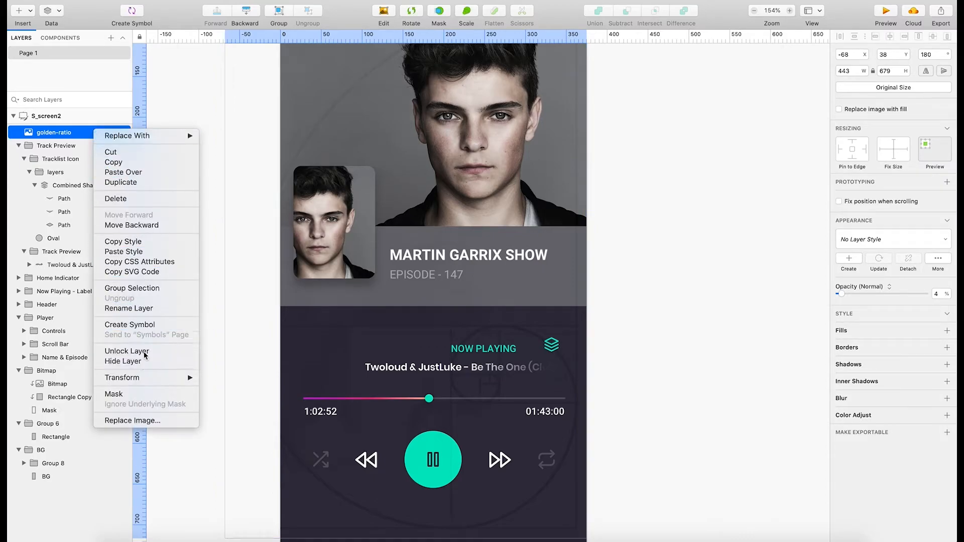
pyautogui.rightClick(92, 135)
pyautogui.click(77, 135)
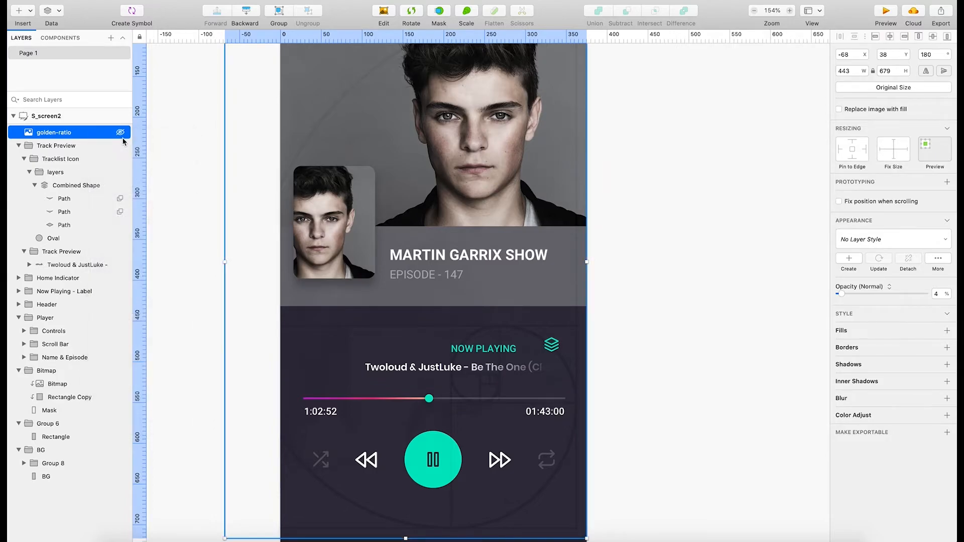
pyautogui.click(121, 133)
# Review the full player screen with the overlay hidden and clear the layer selection.
pyautogui.scroll(-5, 352, 355)
pyautogui.scroll(1, 495, 387)
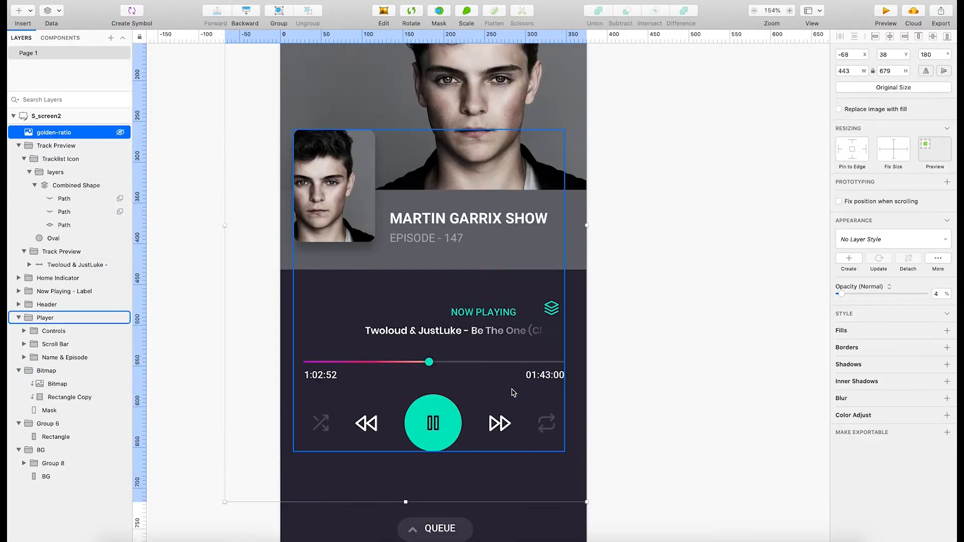
pyautogui.scroll(-5, 511, 389)
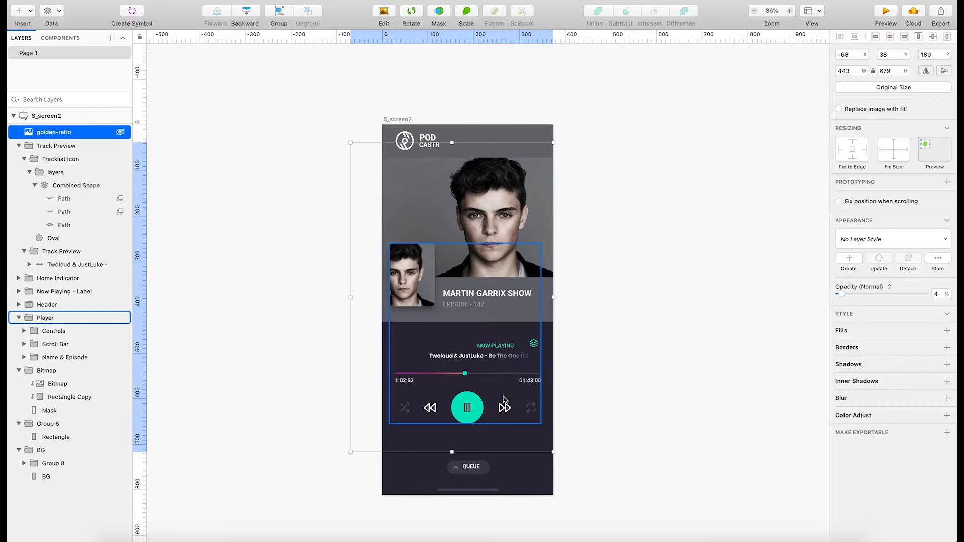
pyautogui.hscroll(3, 507, 397)
pyautogui.click(601, 403)
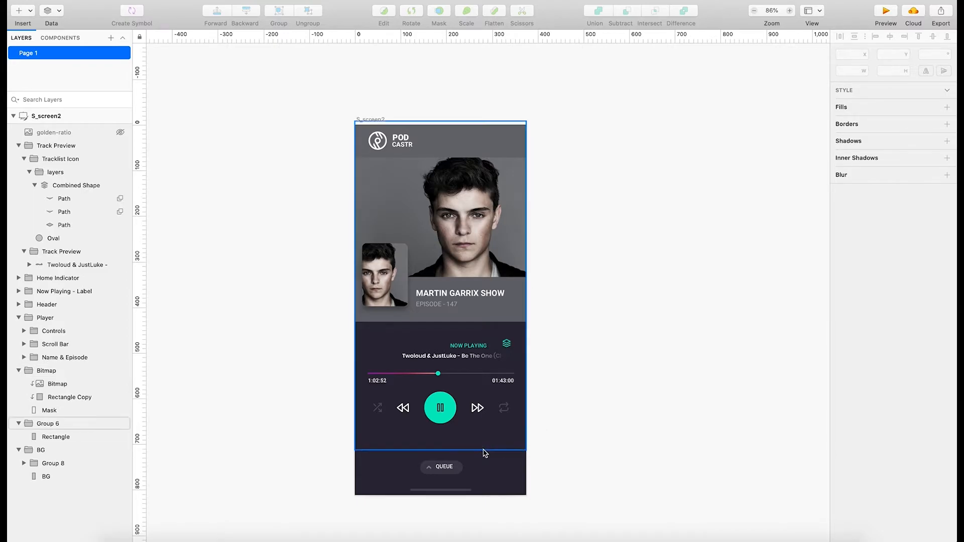
# Try shifting the QUEUE text and the chevron inside the queue button, and undo the change.
pyautogui.scroll(5, 483, 452)
pyautogui.scroll(10, 431, 448)
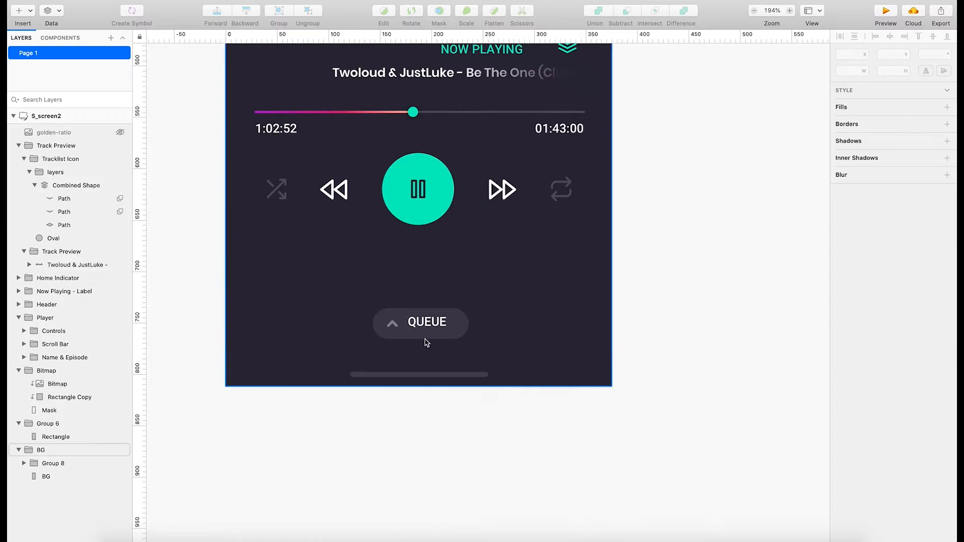
pyautogui.click(430, 331)
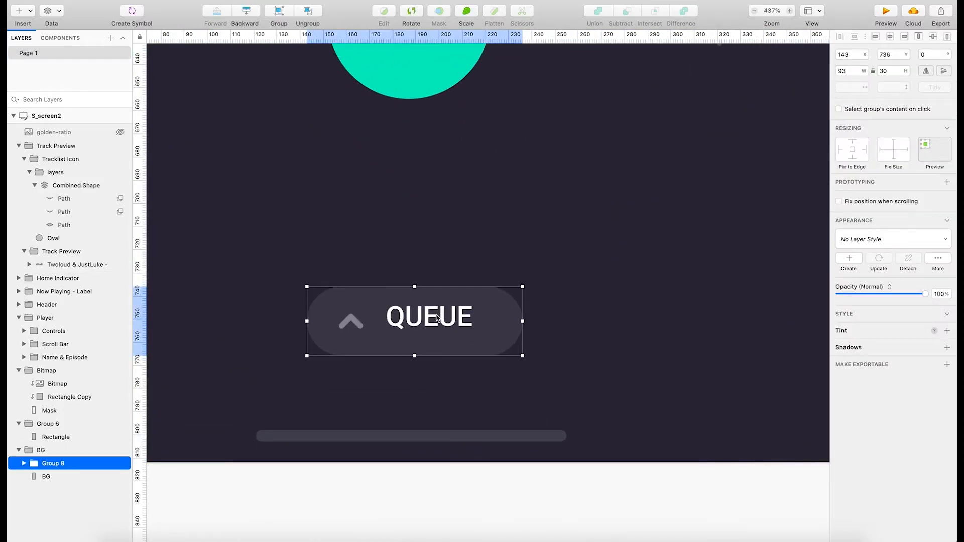
pyautogui.doubleClick(435, 317)
pyautogui.moveTo(434, 317); pyautogui.dragTo(437, 328)
pyautogui.moveTo(370, 327); pyautogui.dragTo(360, 316)
pyautogui.press('super+z')
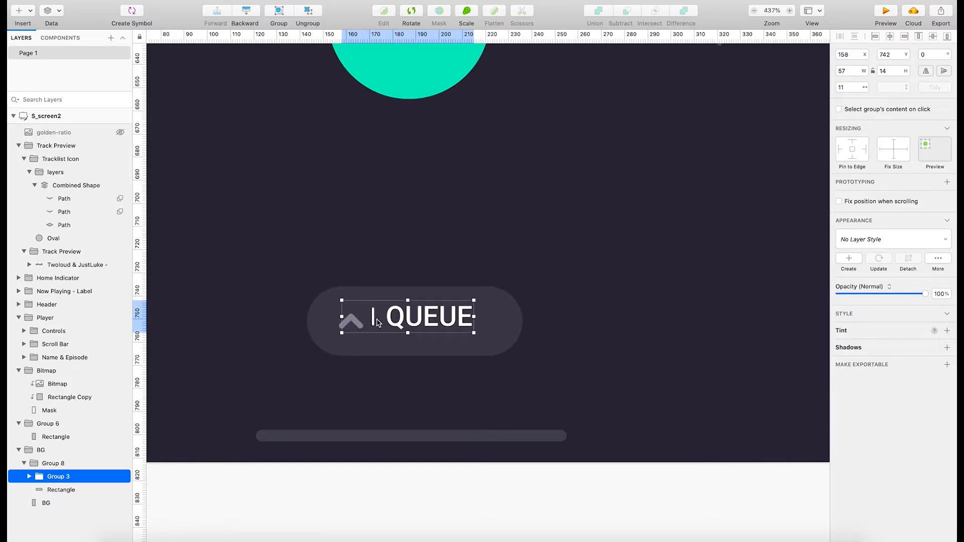
pyautogui.click(537, 339)
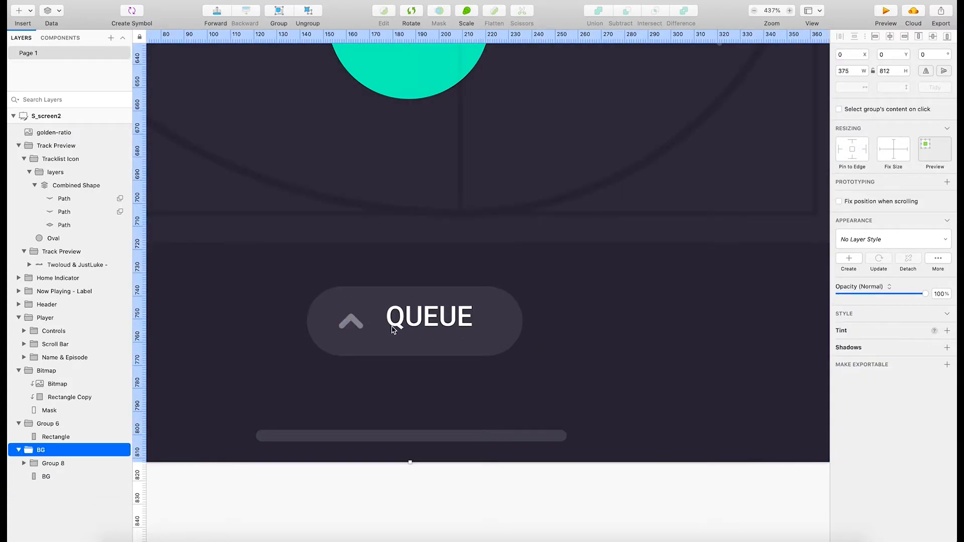
# Lower the QUEUE text inside its button to Y 744, vertically centred with the chevron.
pyautogui.click(418, 323)
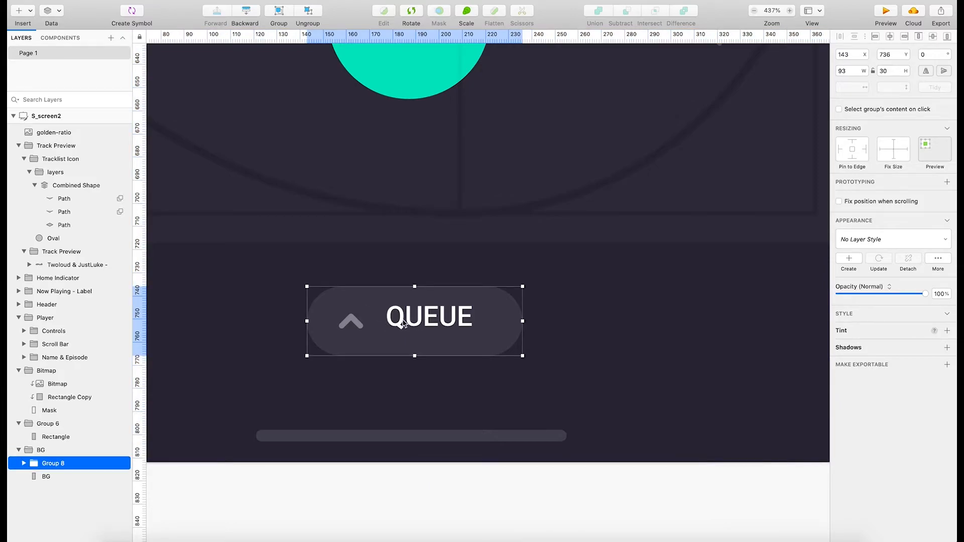
pyautogui.doubleClick(404, 324)
pyautogui.press('super+z')
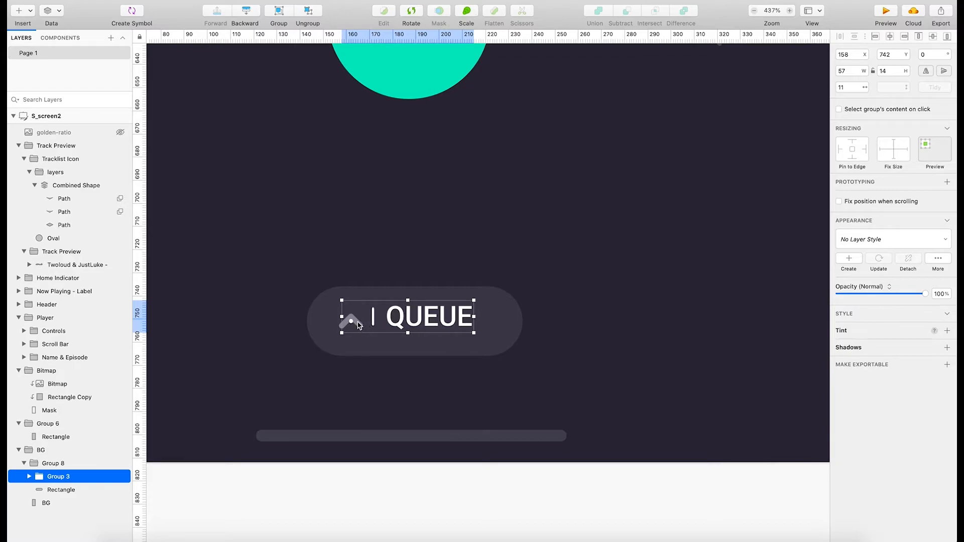
pyautogui.moveTo(358, 326); pyautogui.dragTo(358, 314)
pyautogui.press('super+z')
pyautogui.doubleClick(394, 322)
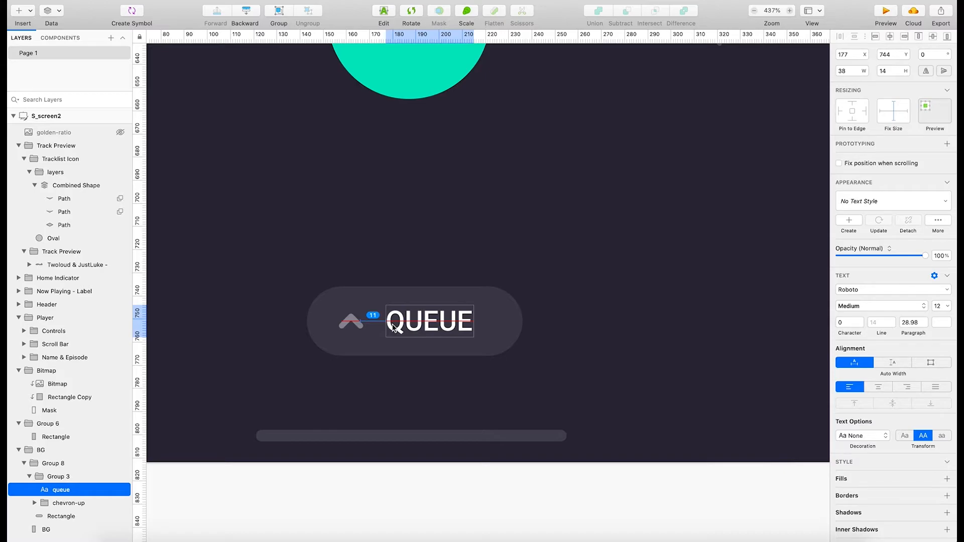
pyautogui.click(609, 334)
# Examine the spacing of the player screen from the queue button up to the episode title and now-playing section.
pyautogui.scroll(3, 609, 335)
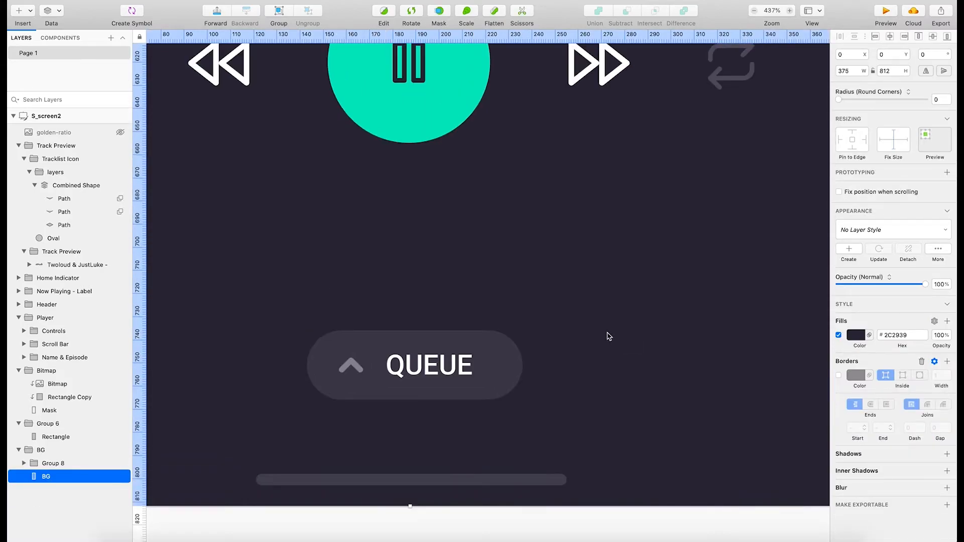
pyautogui.scroll(1, 608, 336)
pyautogui.scroll(-5, 608, 337)
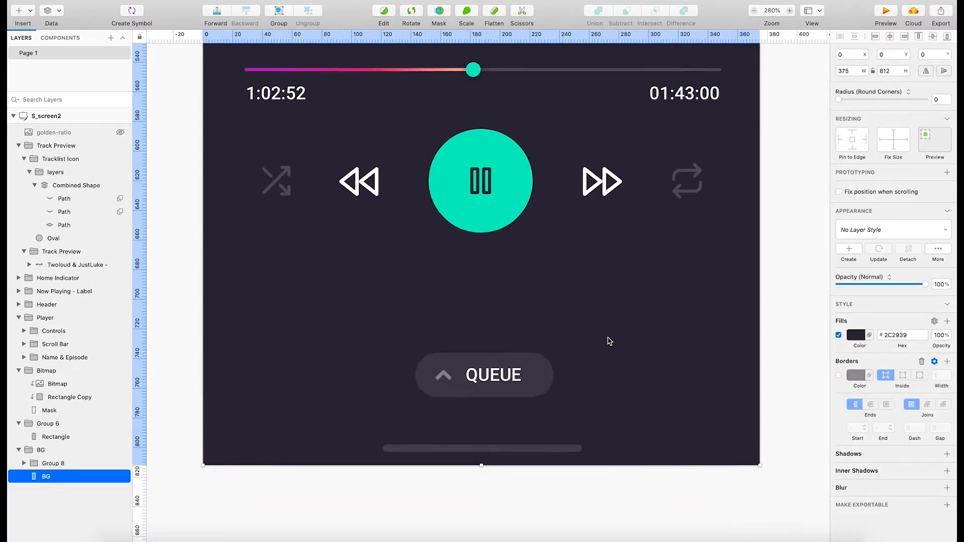
pyautogui.scroll(3, 608, 337)
pyautogui.scroll(3, 609, 352)
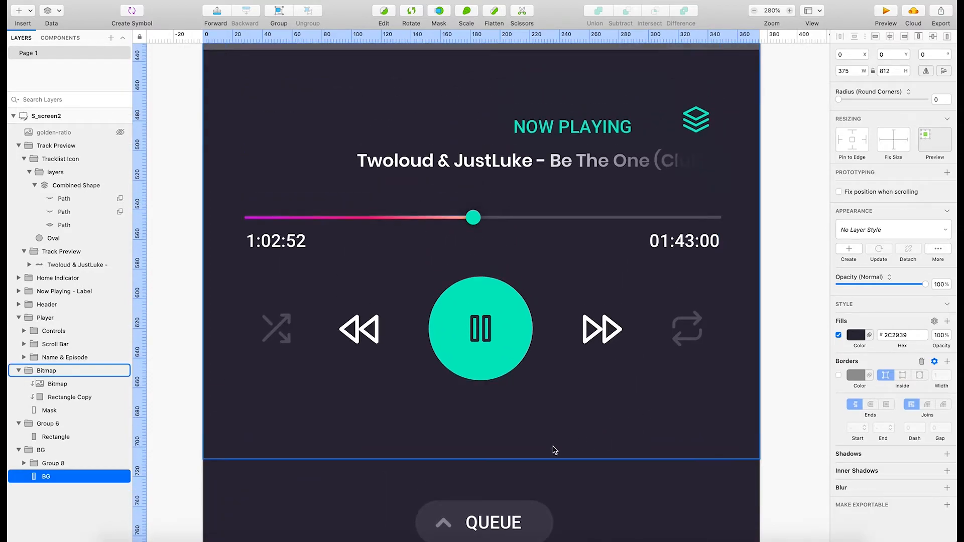
pyautogui.scroll(3, 571, 440)
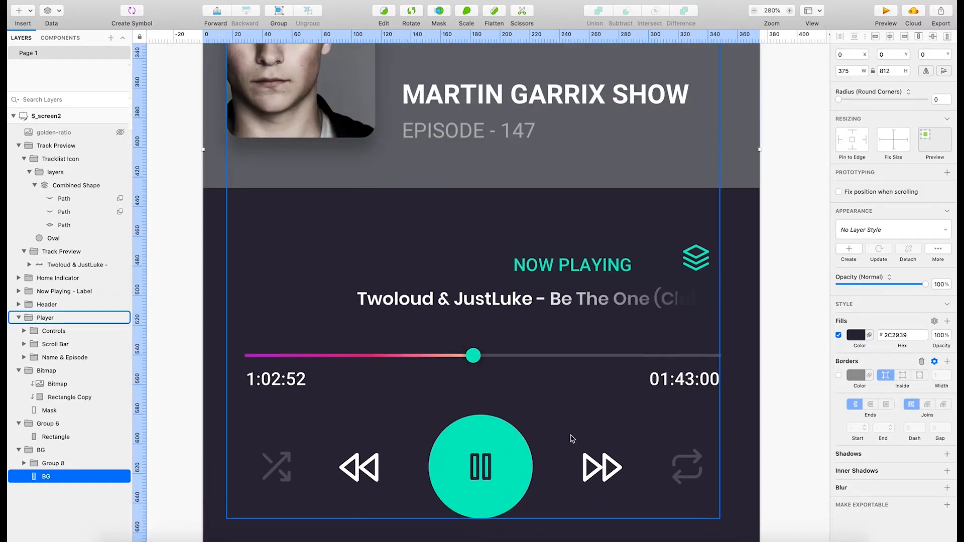
pyautogui.scroll(-1, 471, 390)
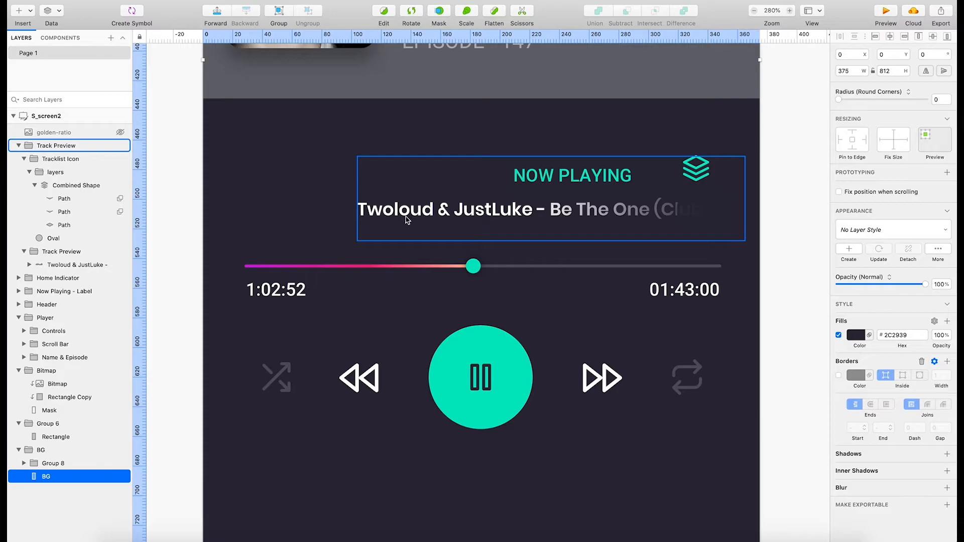
# Examine the spacing of the player screen between the cover artwork, show title, now-playing section and playback progress bar.
pyautogui.scroll(5, 407, 220)
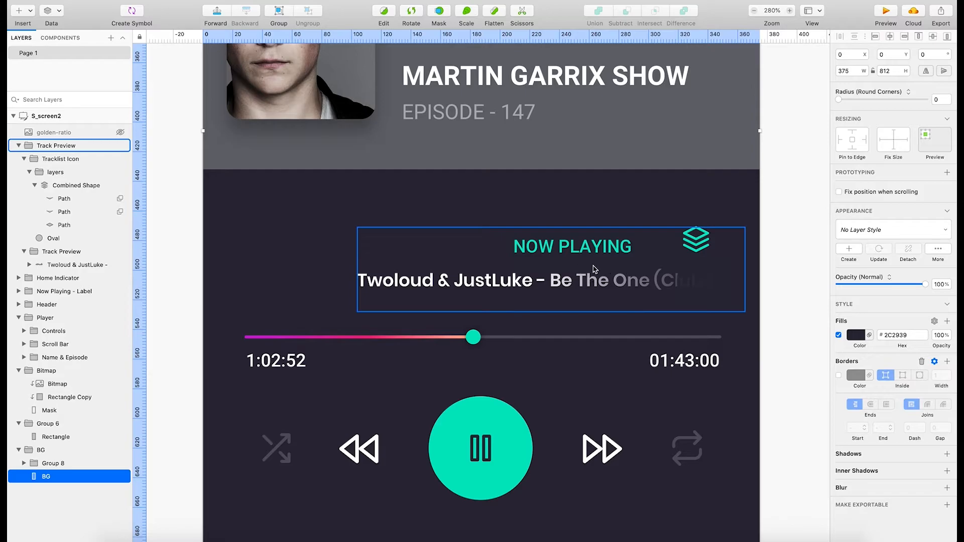
pyautogui.scroll(8, 628, 367)
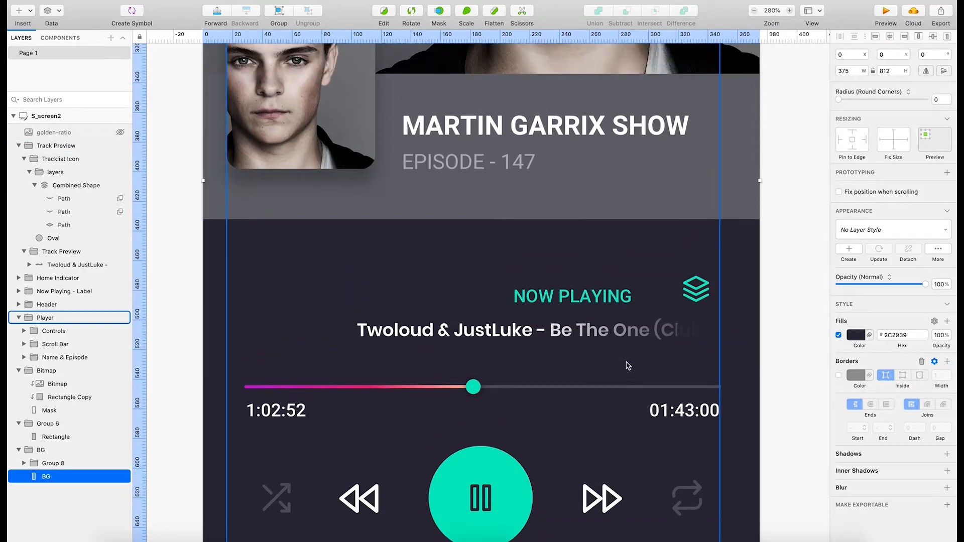
pyautogui.scroll(2, 634, 382)
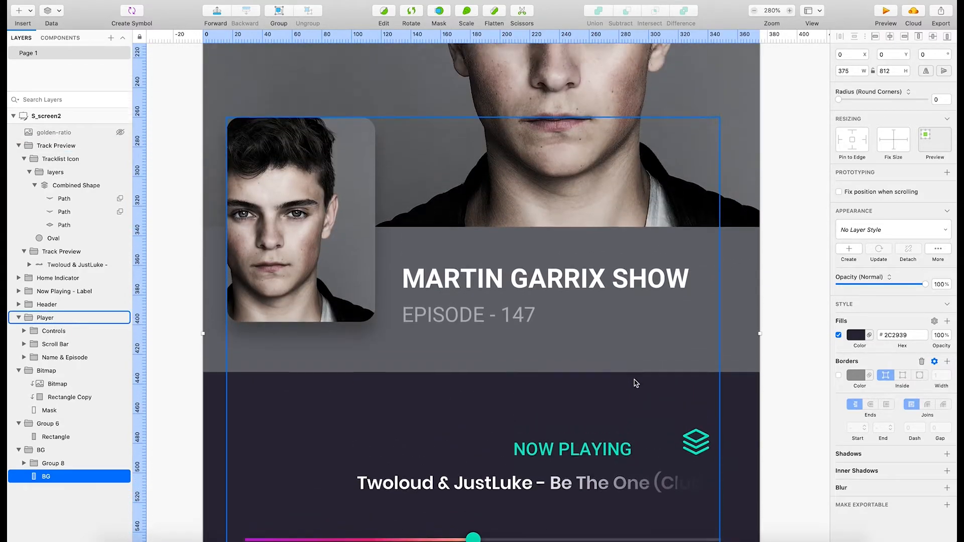
pyautogui.scroll(-3, 630, 374)
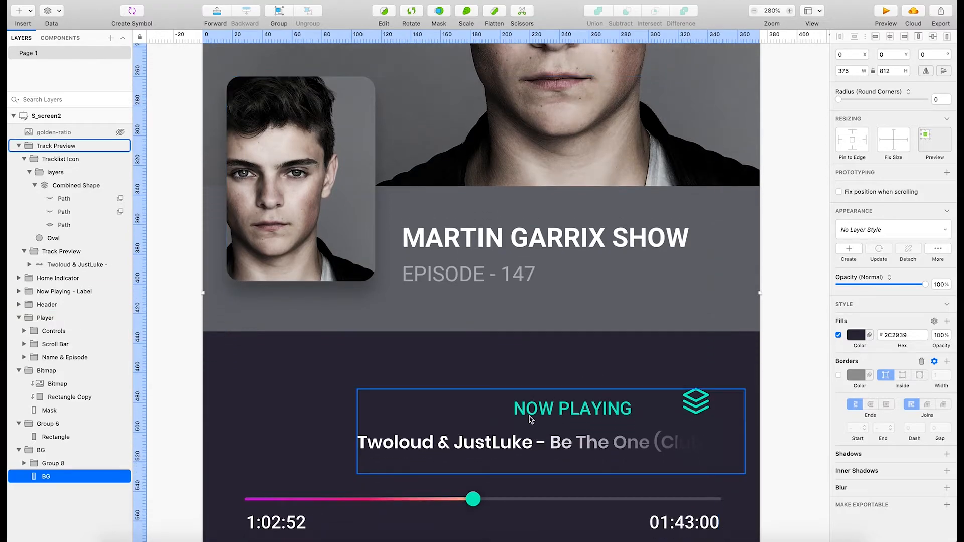
pyautogui.scroll(7, 532, 417)
pyautogui.scroll(3, 551, 410)
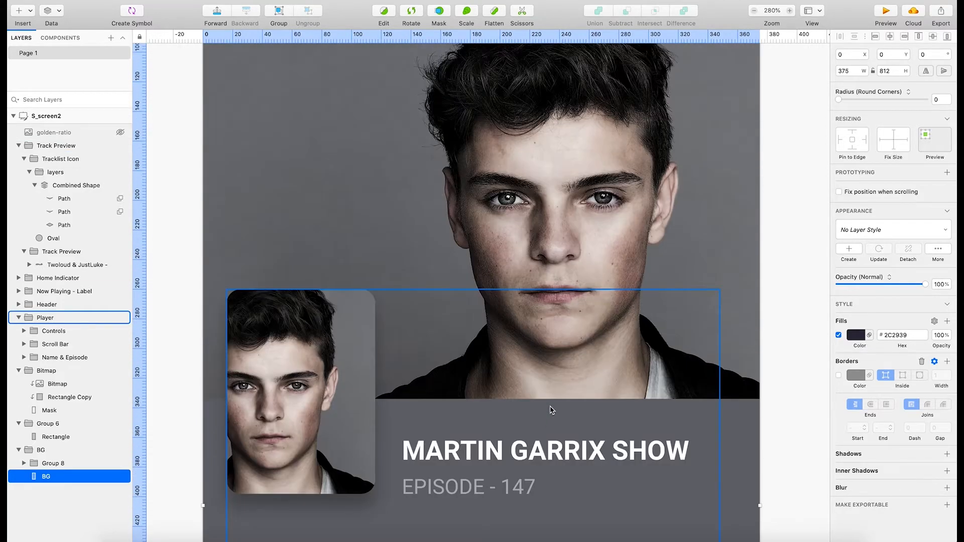
pyautogui.scroll(-4, 551, 409)
pyautogui.scroll(4, 550, 409)
pyautogui.scroll(6, 553, 408)
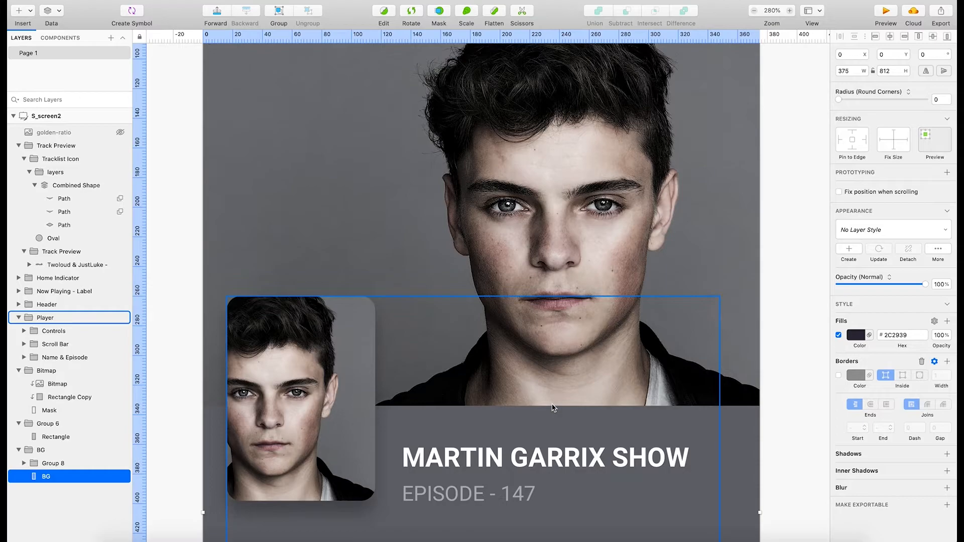
pyautogui.scroll(-6, 552, 405)
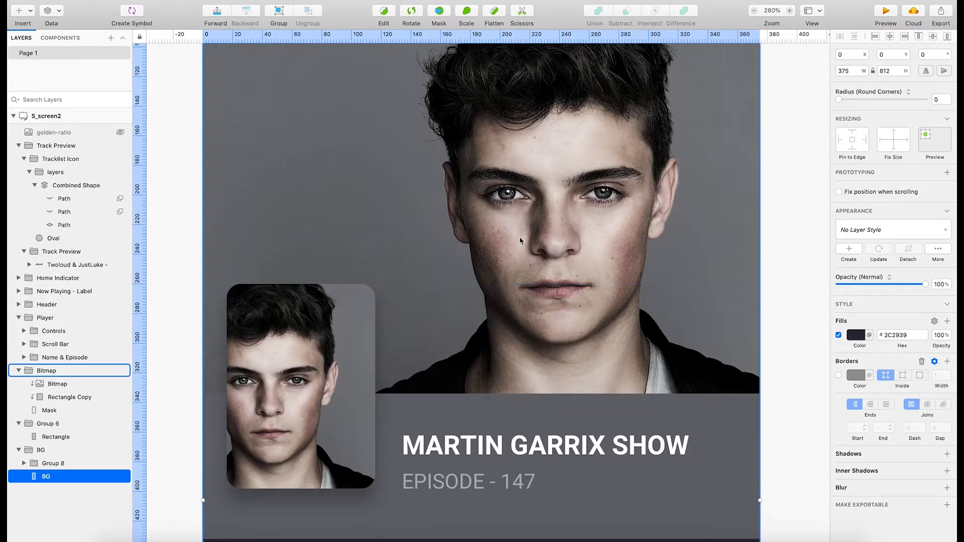
pyautogui.scroll(-4, 379, 404)
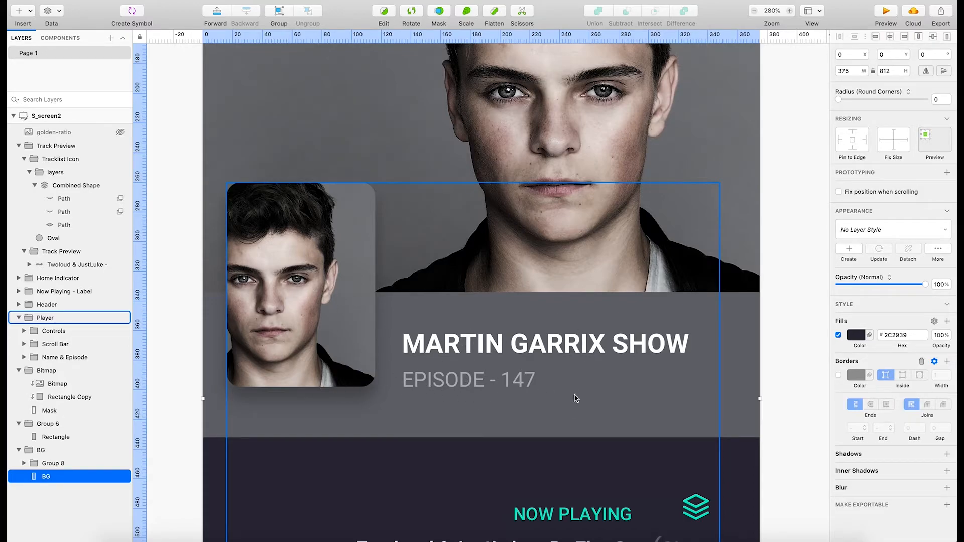
pyautogui.scroll(-6, 576, 399)
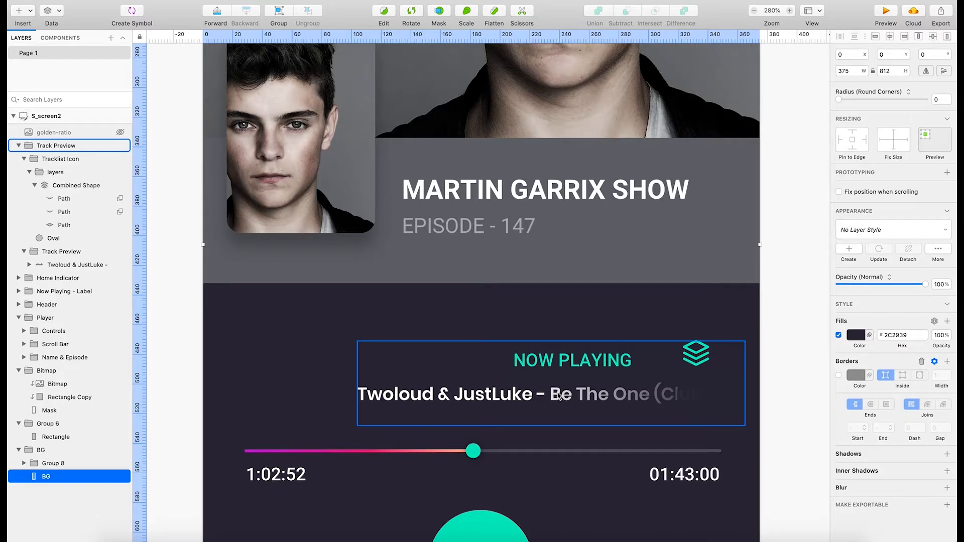
# Try moving the Track Preview group left to X 57, Y 473, and lock its nested track title group.
pyautogui.scroll(-1, 559, 395)
pyautogui.moveTo(559, 359); pyautogui.dragTo(483, 351)
pyautogui.press('super+z')
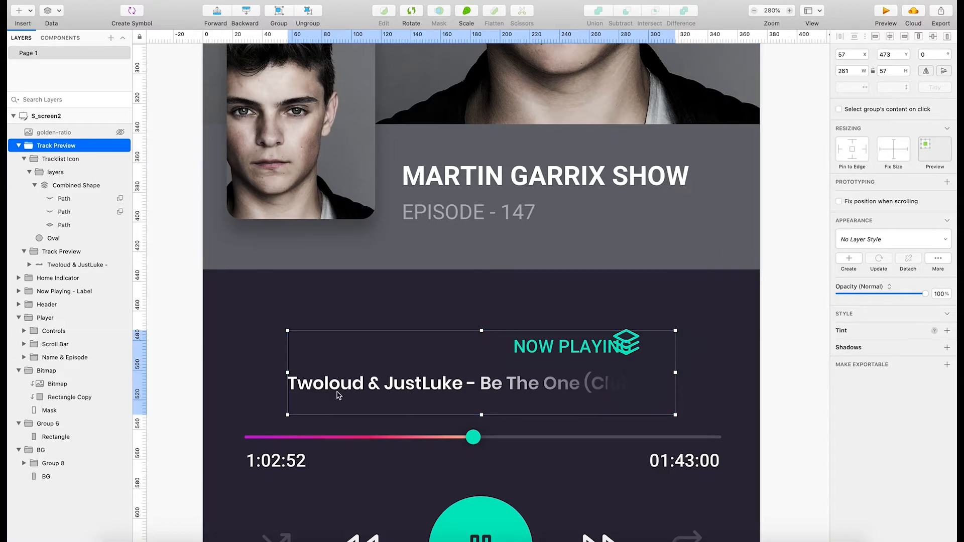
pyautogui.click(86, 253)
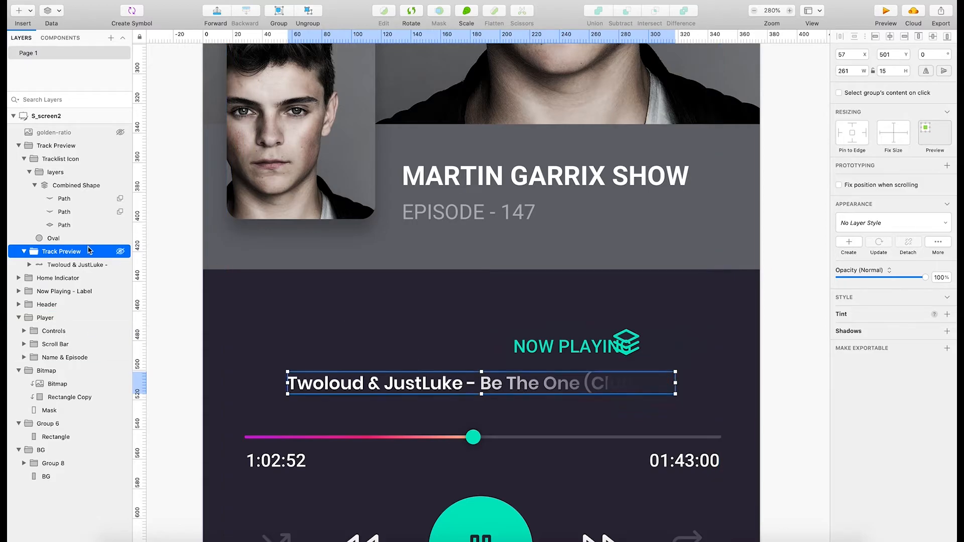
pyautogui.rightClick(89, 250)
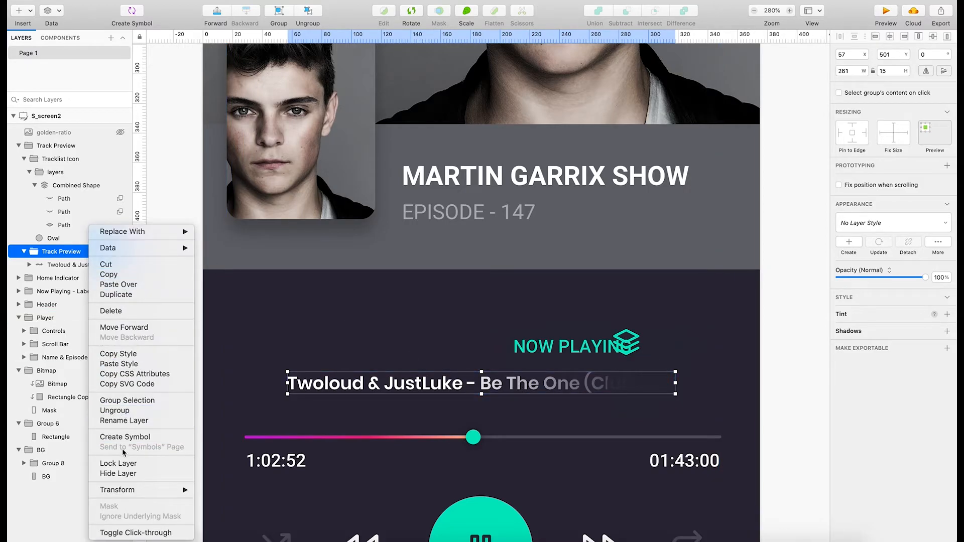
pyautogui.click(121, 463)
# Try moving the NOW PLAYING label left to line up above the start of the track title, and undo the move.
pyautogui.click(562, 348)
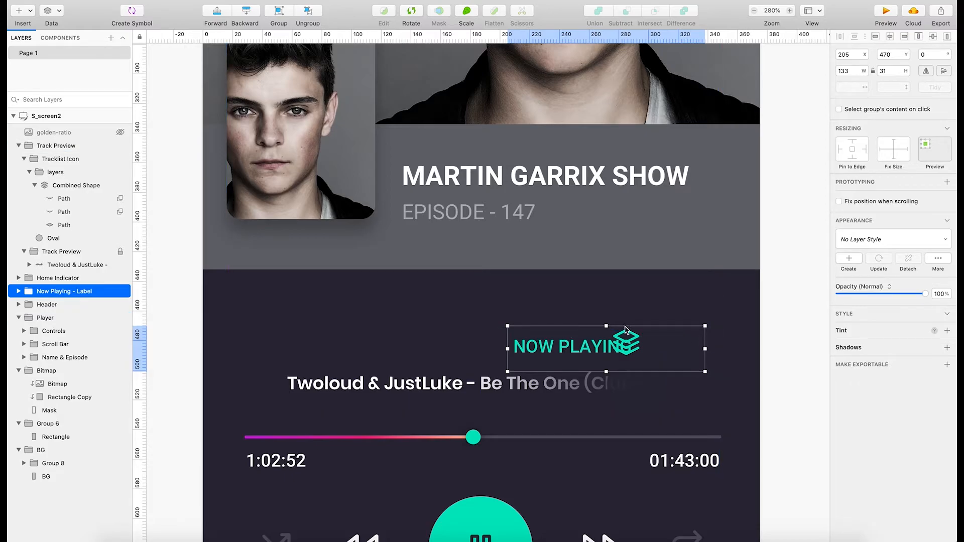
pyautogui.moveTo(625, 330); pyautogui.dragTo(408, 328)
pyautogui.click(781, 344)
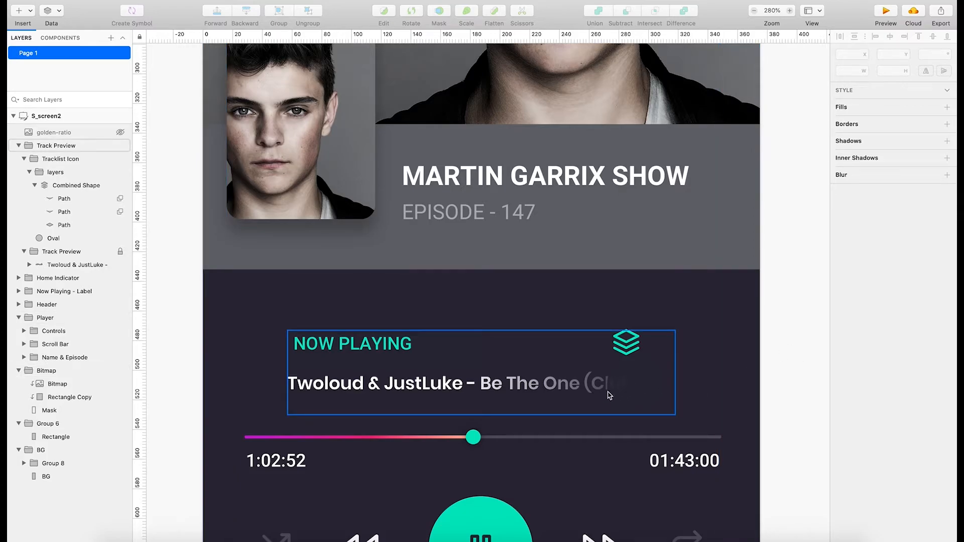
pyautogui.press('super+z')
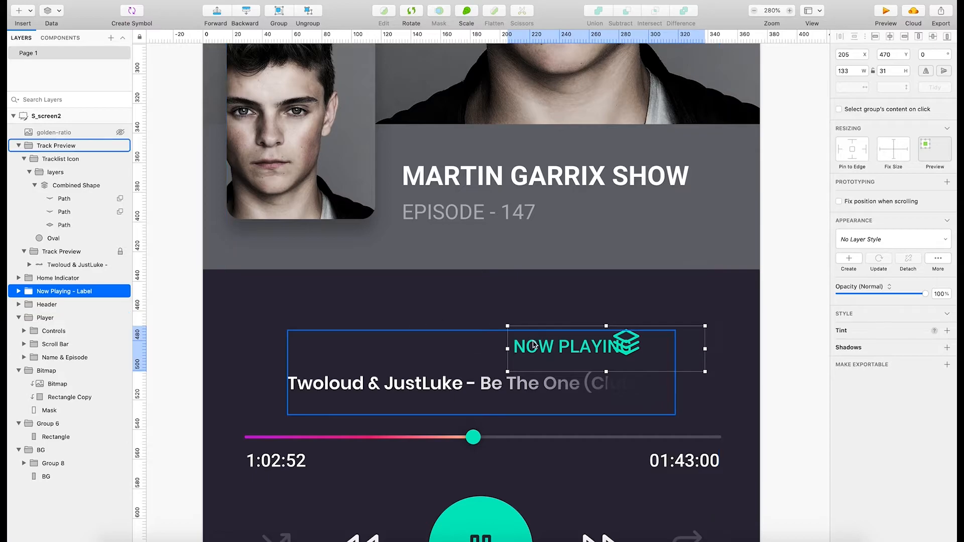
# Try the NOW PLAYING label at X 132, Y 468, then undo it along with the title group's lock and the Track Preview move.
pyautogui.moveTo(546, 327); pyautogui.dragTo(439, 326)
pyautogui.press('super+z')
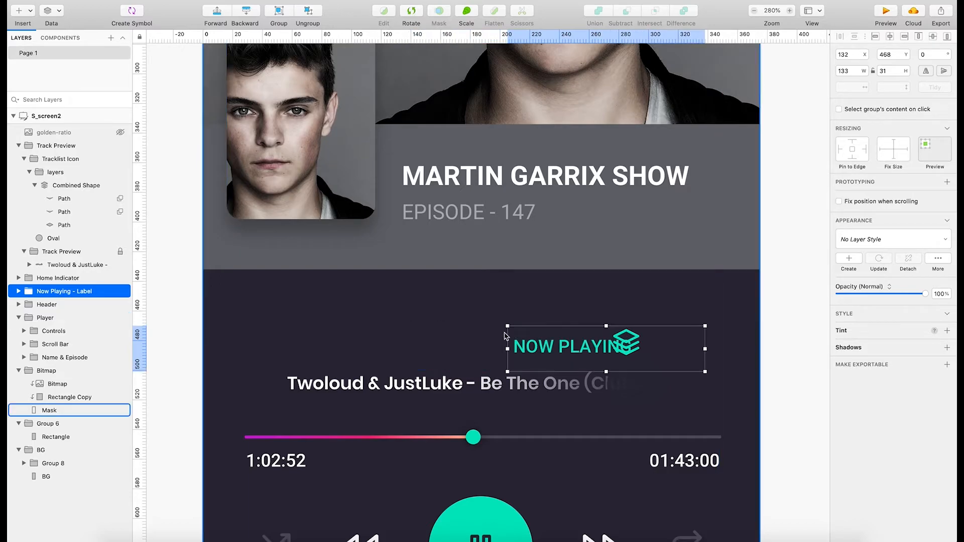
pyautogui.press('super+z')
pyautogui.press('super+z')
pyautogui.press('super+z')
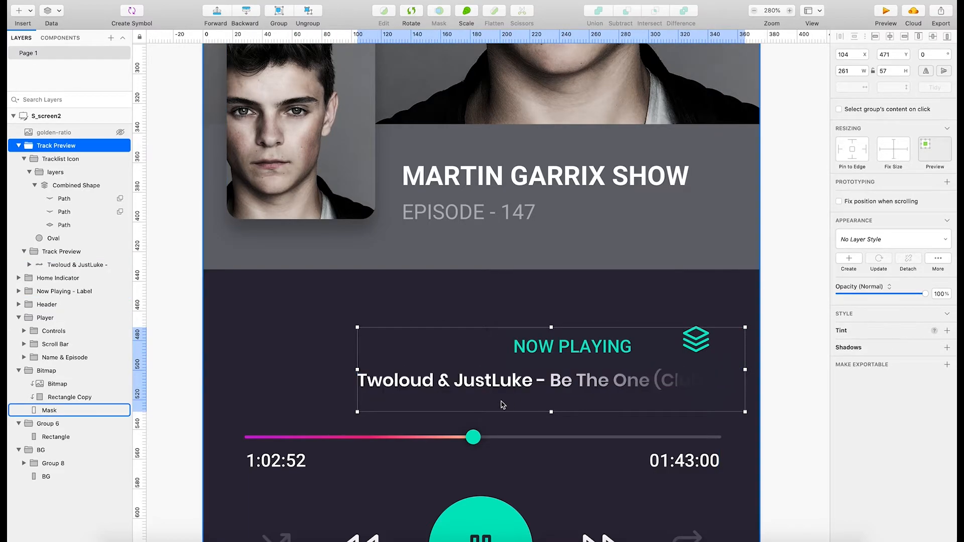
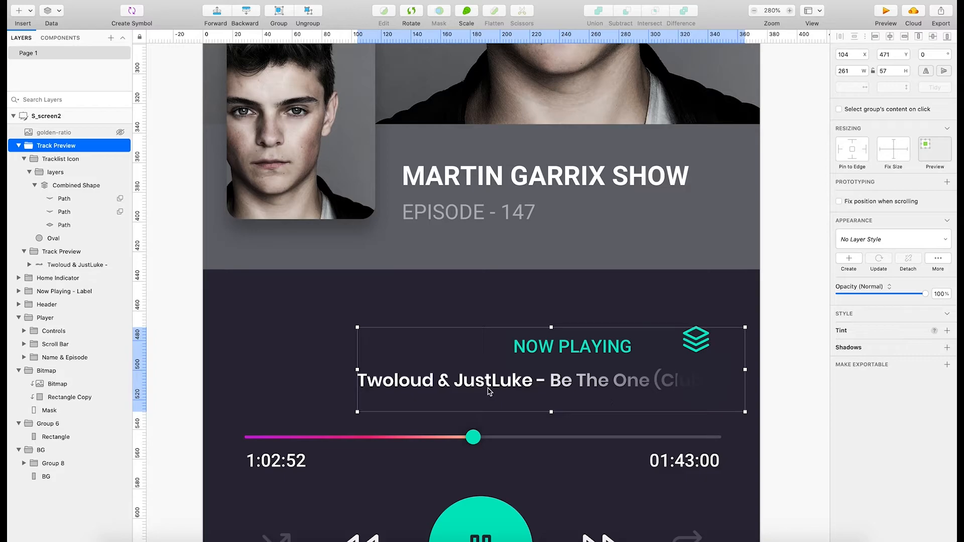
# Undo the recent golden-ratio overlay and Track Preview position changes back to the nested track title group at X 104, Y 499.
pyautogui.press('super+z')
pyautogui.press('super+z')
pyautogui.press('super+z')
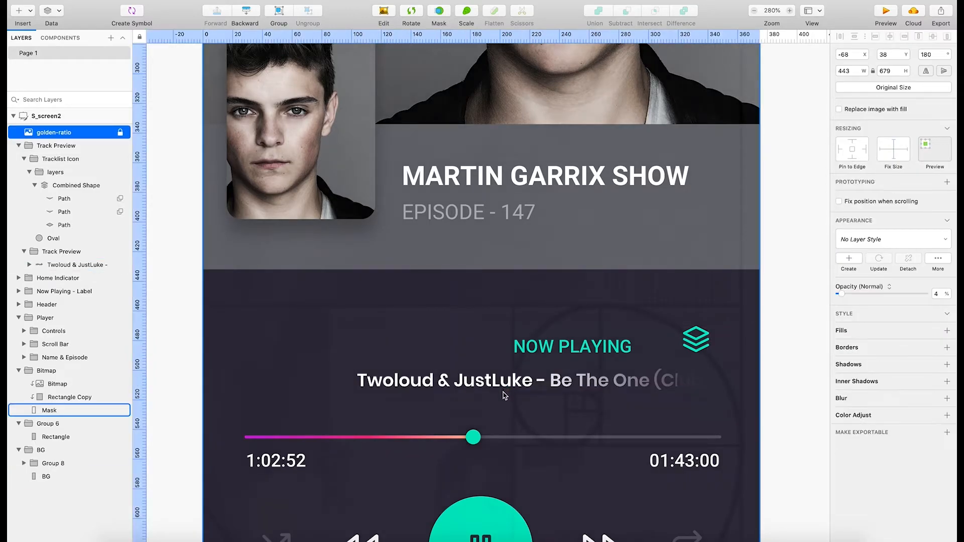
pyautogui.press('super+z')
pyautogui.press('super+z')
pyautogui.press('super+z')
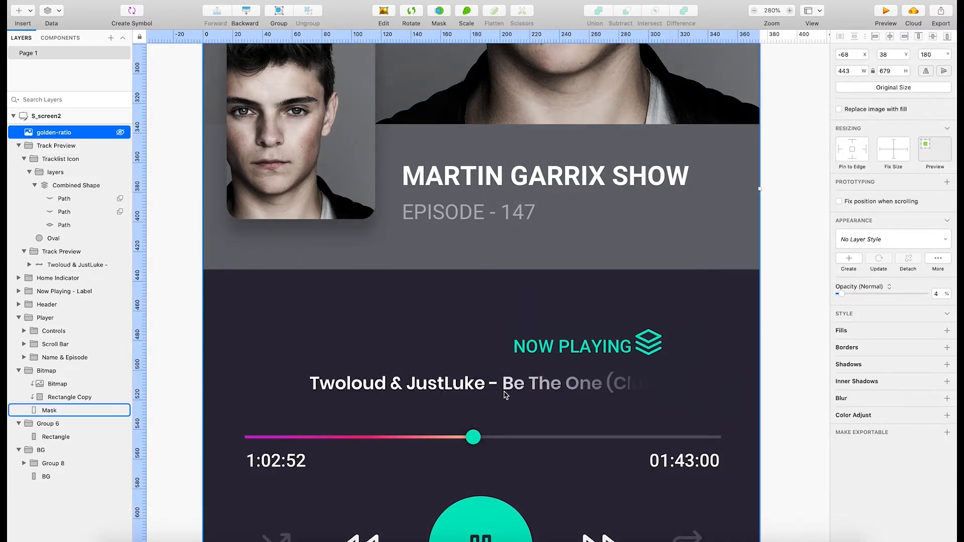
pyautogui.press('super+z')
pyautogui.press('super+z')
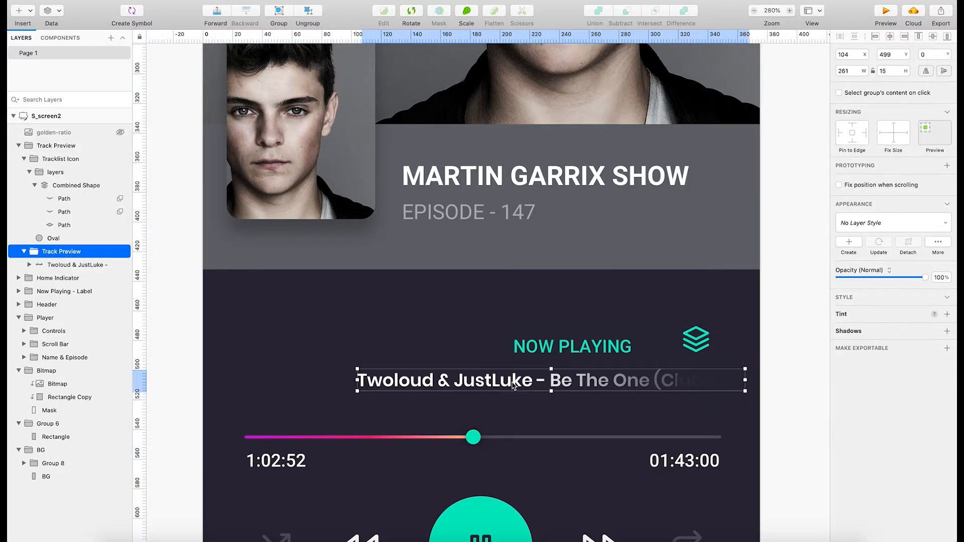
# Try moving the track title group right to X 209, directly below the start of the NOW PLAYING label.
pyautogui.moveTo(514, 386); pyautogui.dragTo(660, 383)
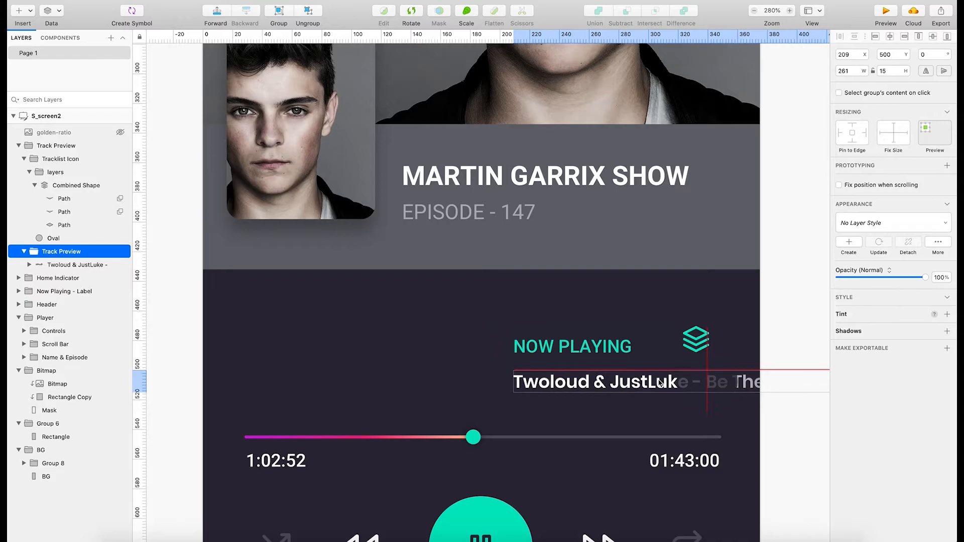
pyautogui.press('super+z')
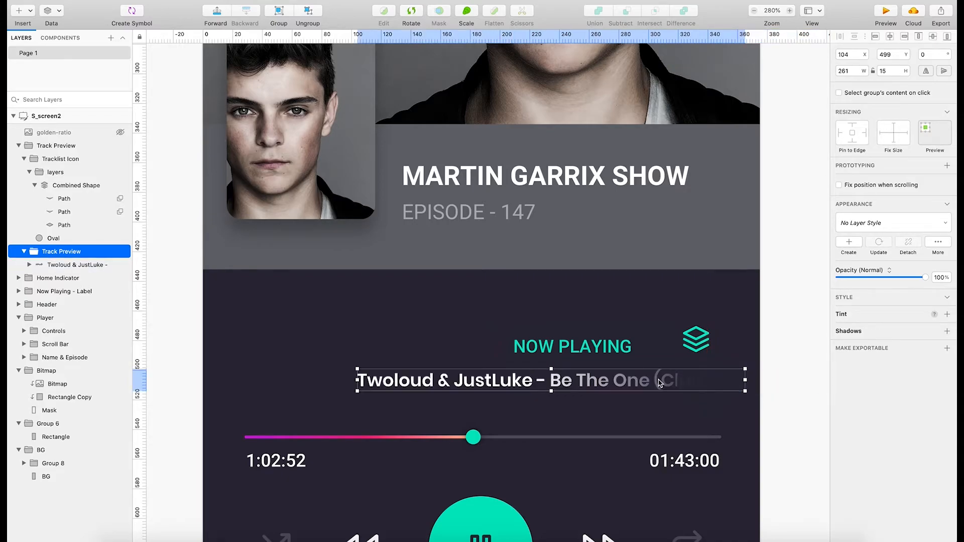
pyautogui.moveTo(565, 379); pyautogui.dragTo(718, 383)
pyautogui.scroll(3, 678, 382)
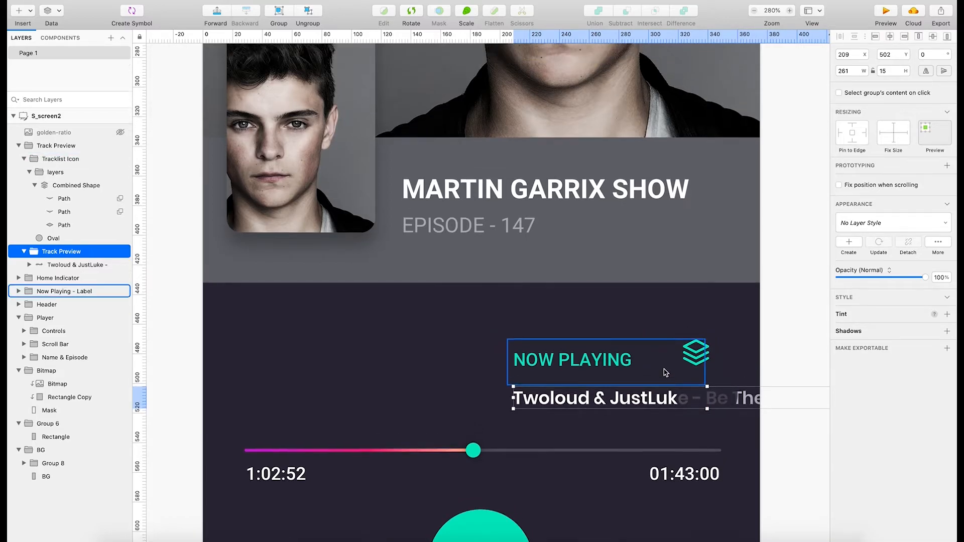
# Move the track title group to X 120, Y 500 and the NOW PLAYING label to X 116, Y 469 above its start.
pyautogui.moveTo(672, 422); pyautogui.dragTo(546, 422)
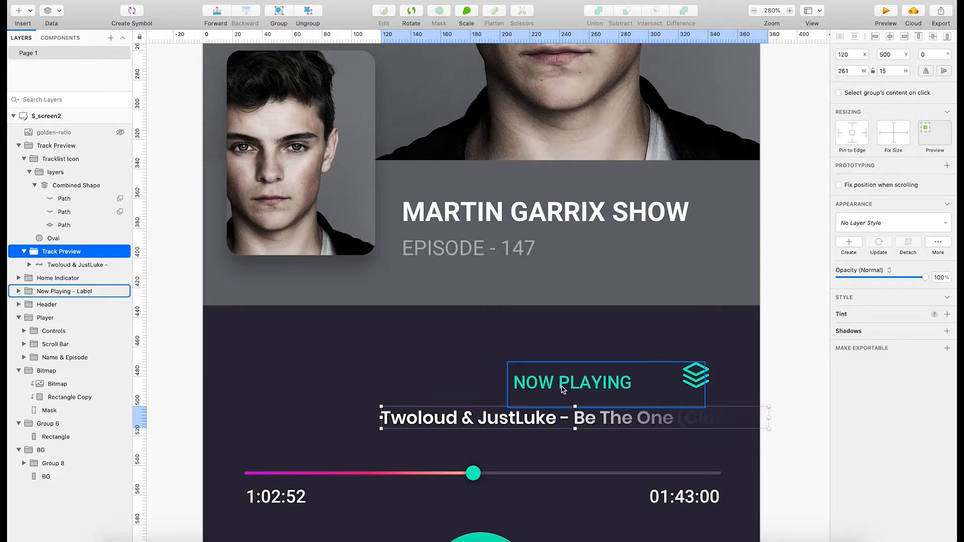
pyautogui.moveTo(562, 389); pyautogui.dragTo(430, 386)
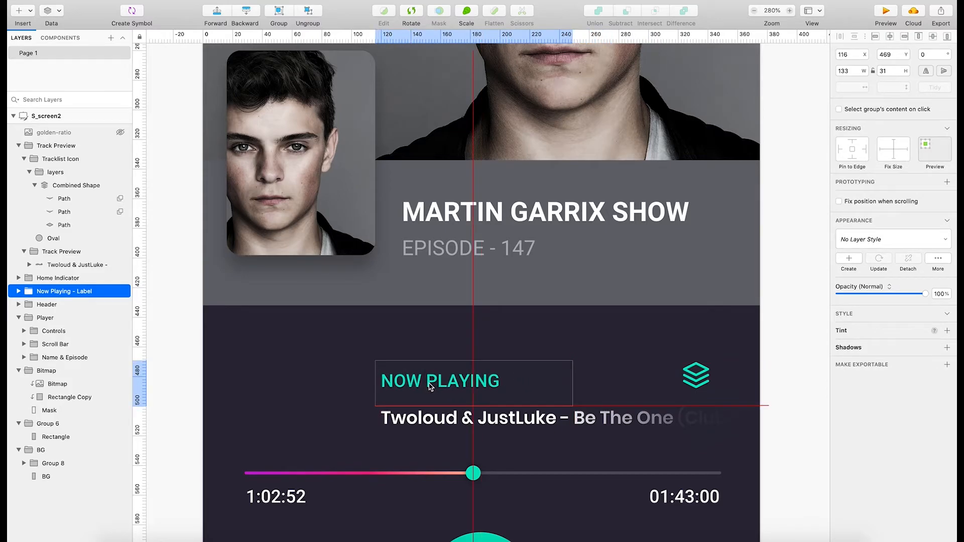
pyautogui.press('super+z')
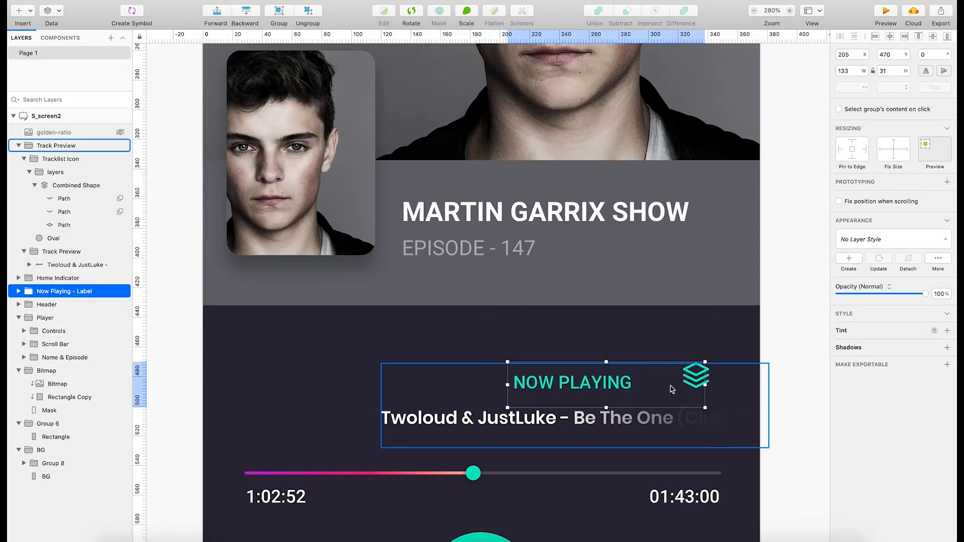
pyautogui.press('super+shift+z')
# Try reducing the outer Track Preview group's height from its upper edge, and undo the resize.
pyautogui.click(697, 377)
pyautogui.click(696, 366)
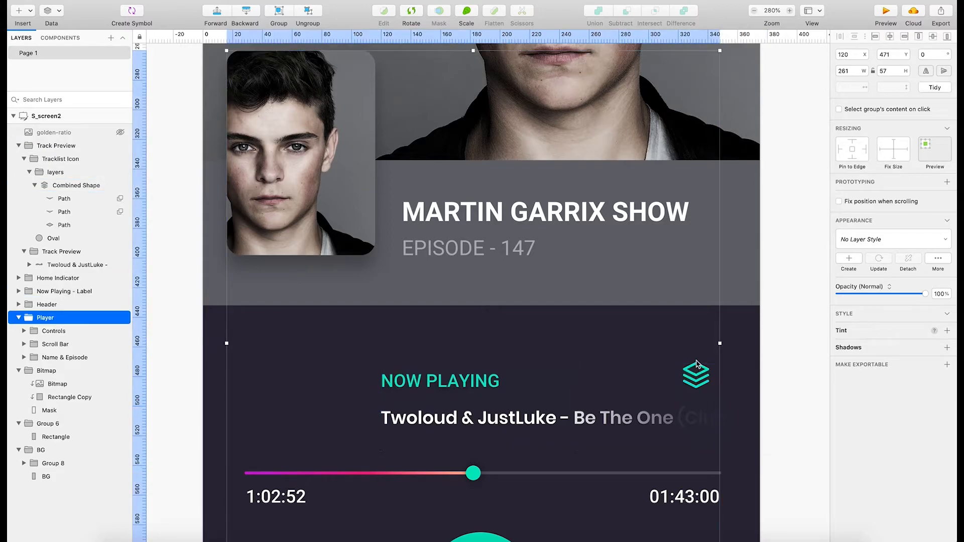
pyautogui.click(639, 384)
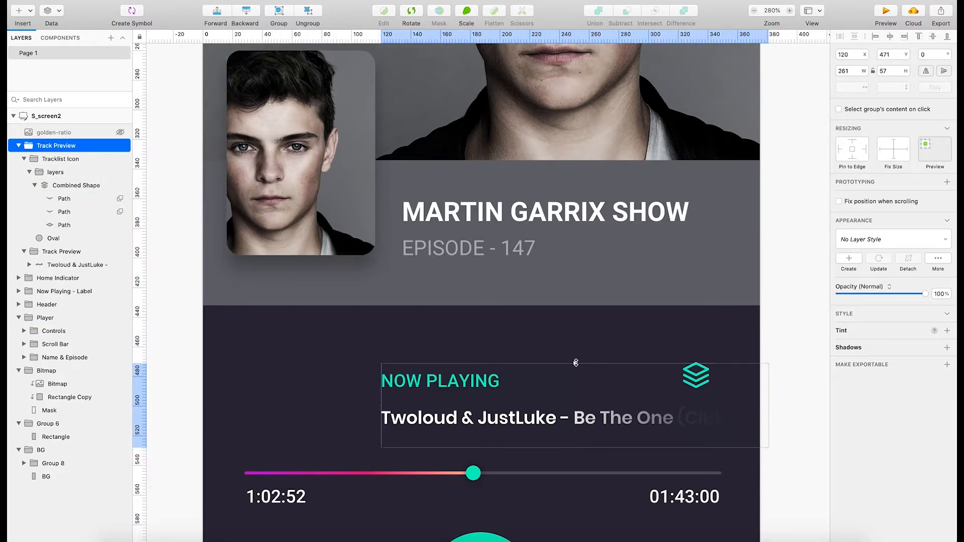
pyautogui.moveTo(576, 362); pyautogui.dragTo(576, 375)
pyautogui.press('super+z')
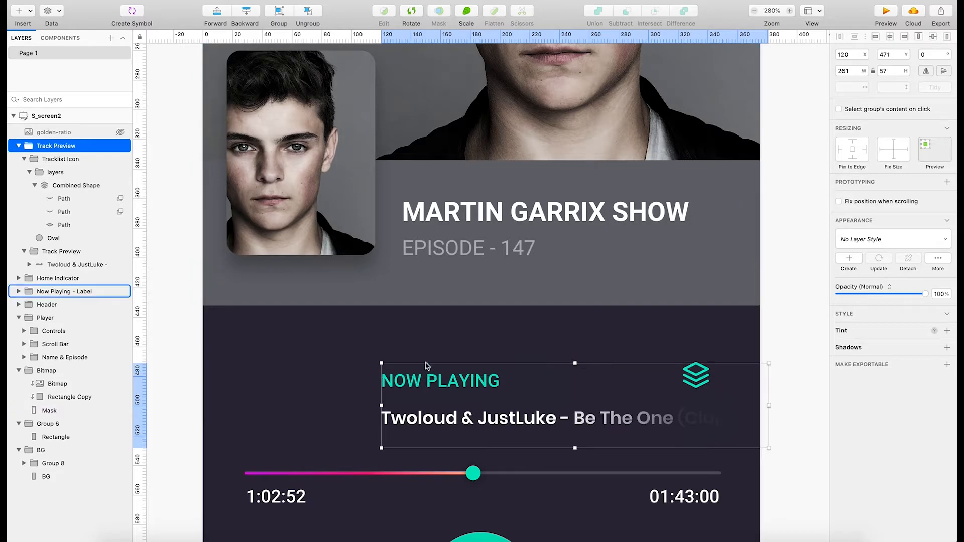
# Try nudging the NOW PLAYING label and lowering the Track Preview group's upper edge, undoing both changes.
pyautogui.click(421, 366)
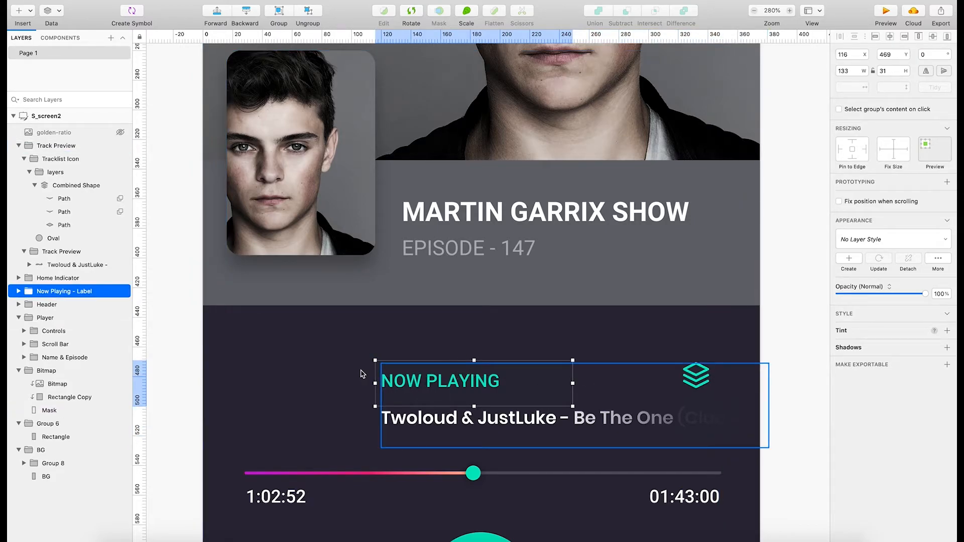
pyautogui.moveTo(412, 382); pyautogui.dragTo(416, 386)
pyautogui.press('super+z')
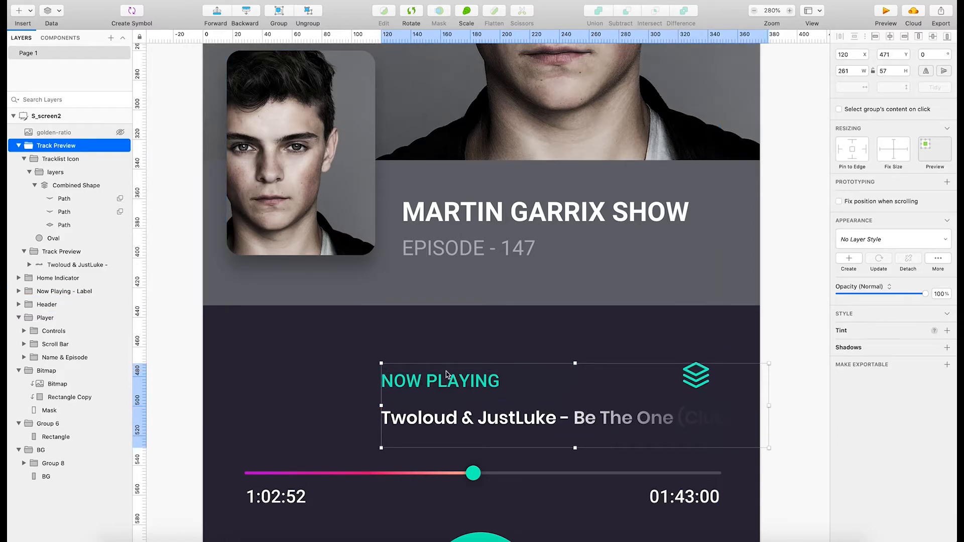
pyautogui.click(452, 366)
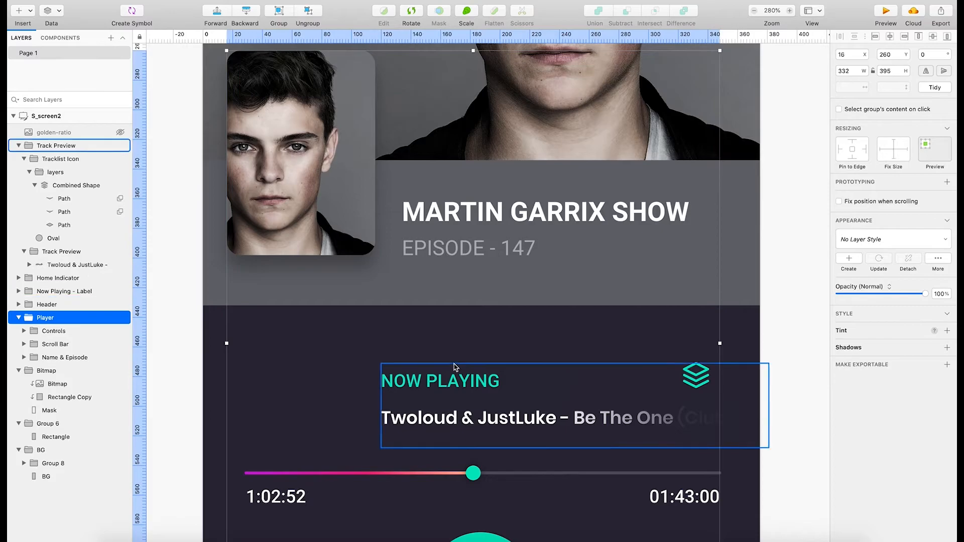
pyautogui.doubleClick(603, 379)
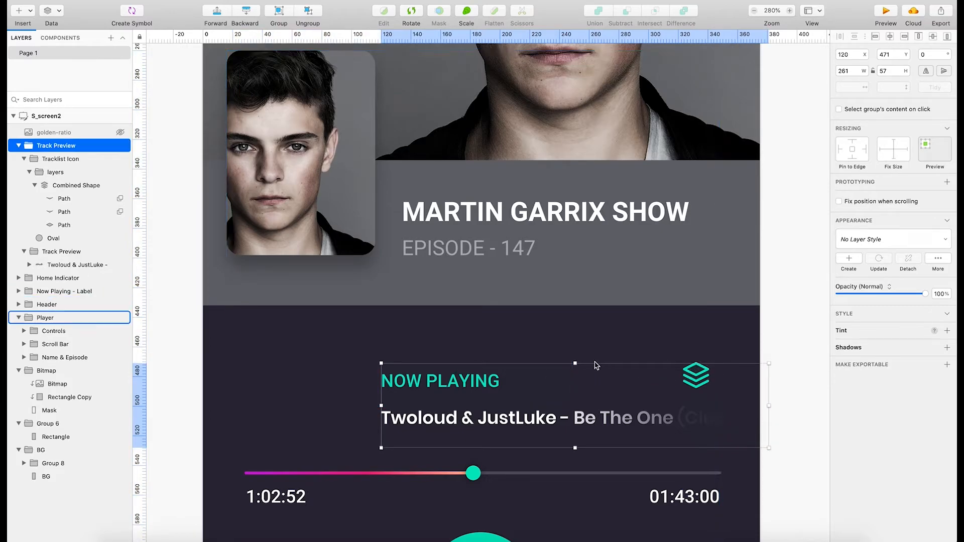
pyautogui.moveTo(575, 363); pyautogui.dragTo(577, 376)
pyautogui.press('super+z')
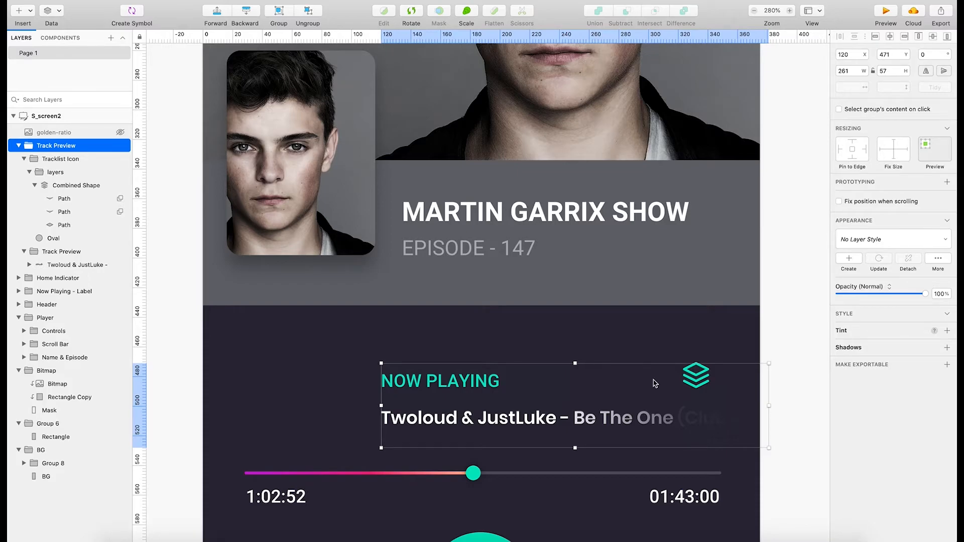
# Examine the player screen's layout from the header down to the playback controls, including the extent of the Controls group.
pyautogui.scroll(10, 652, 372)
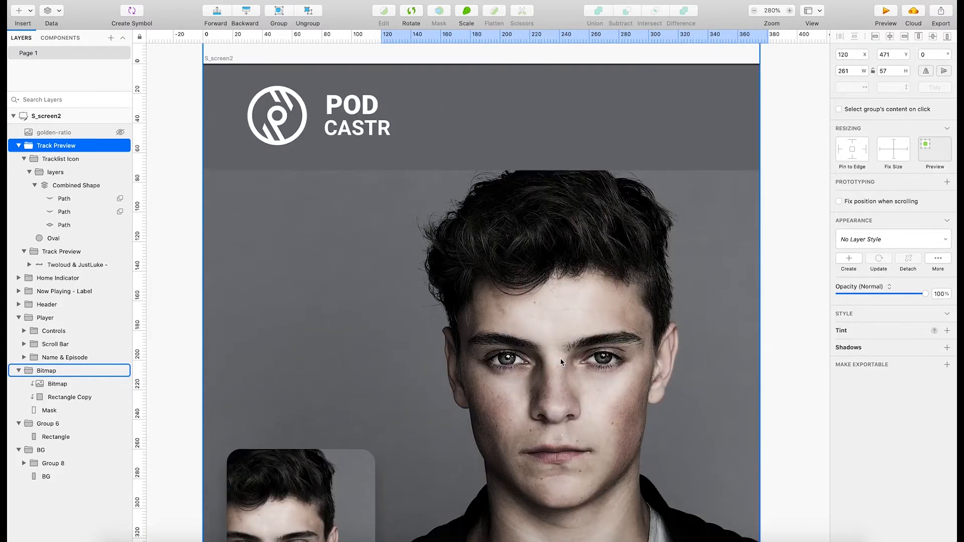
pyautogui.scroll(-20, 539, 381)
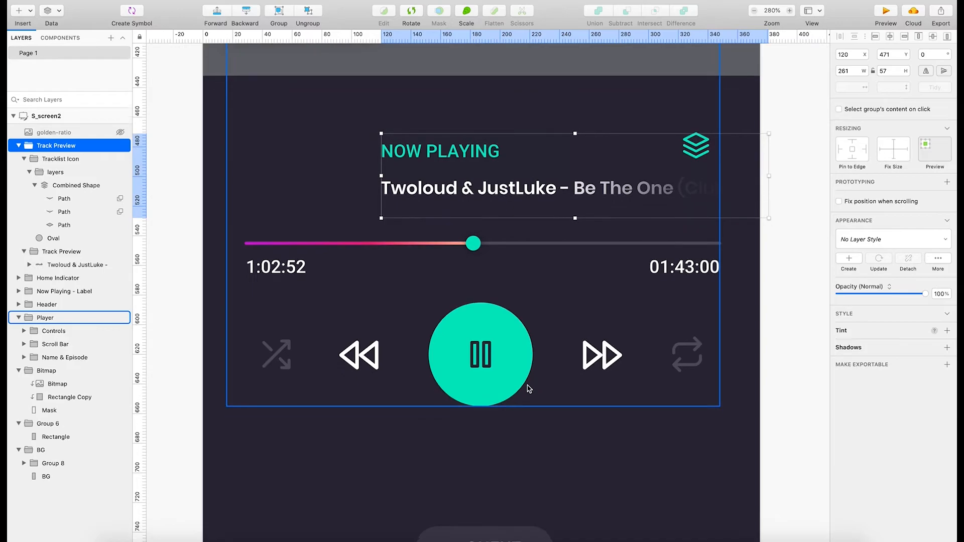
pyautogui.scroll(-5, 526, 390)
pyautogui.scroll(10, 545, 402)
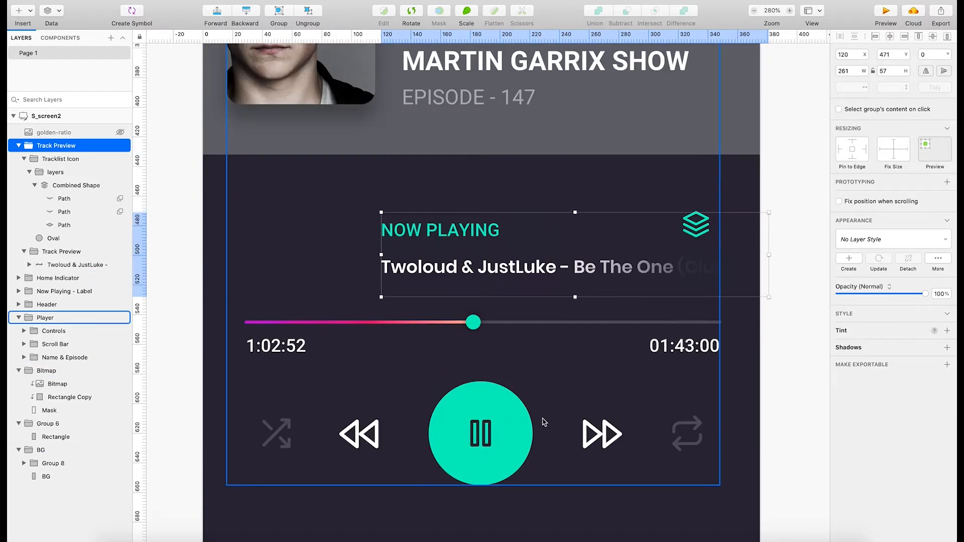
pyautogui.click(481, 456)
pyautogui.doubleClick(481, 448)
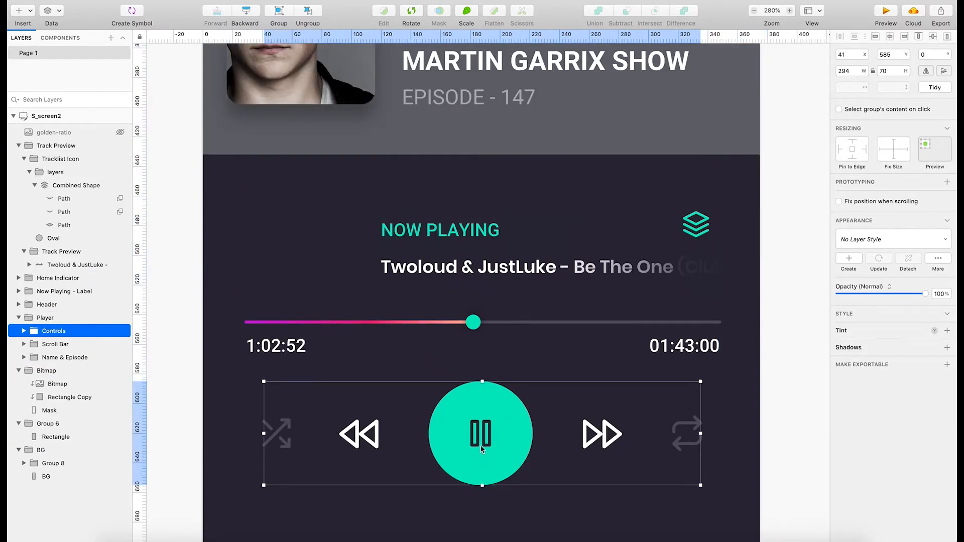
pyautogui.scroll(2, 566, 420)
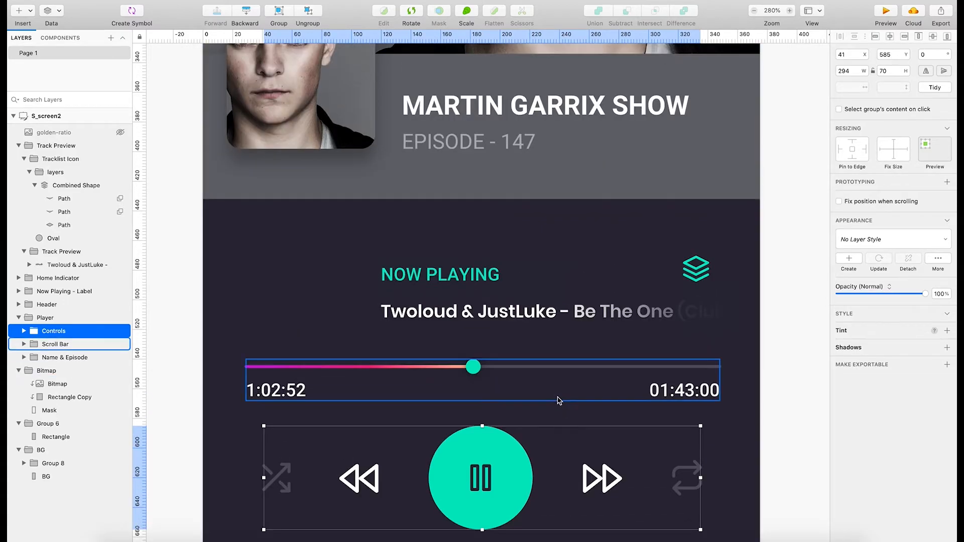
pyautogui.scroll(3, 561, 402)
pyautogui.scroll(1, 562, 402)
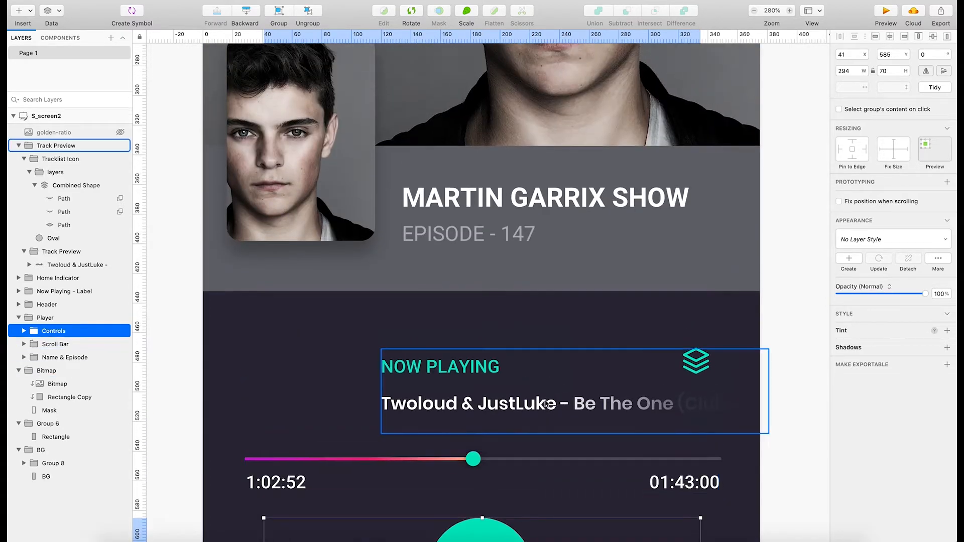
# Show the hidden golden-ratio overlay on top of the now-playing section.
pyautogui.click(120, 132)
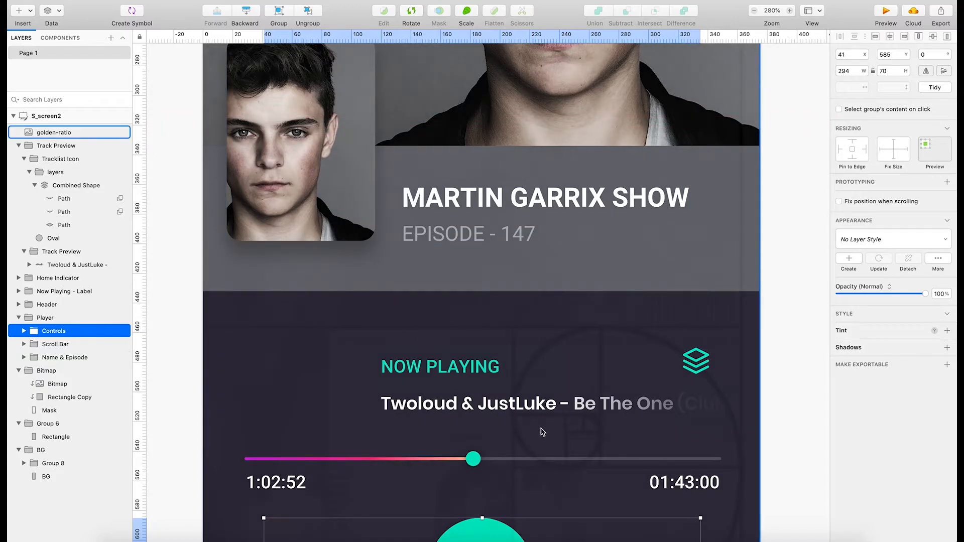
pyautogui.scroll(-1, 542, 432)
pyautogui.click(433, 358)
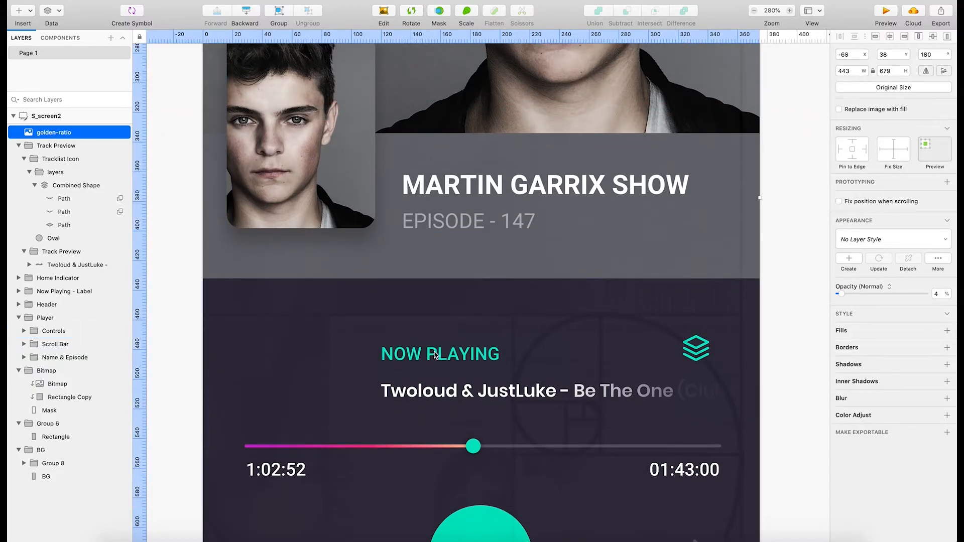
pyautogui.doubleClick(435, 356)
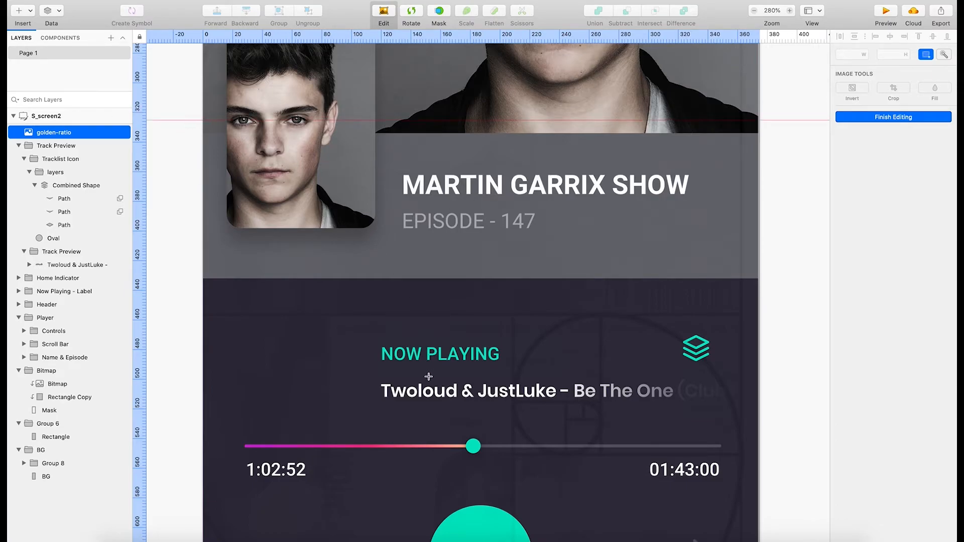
pyautogui.press('Escape')
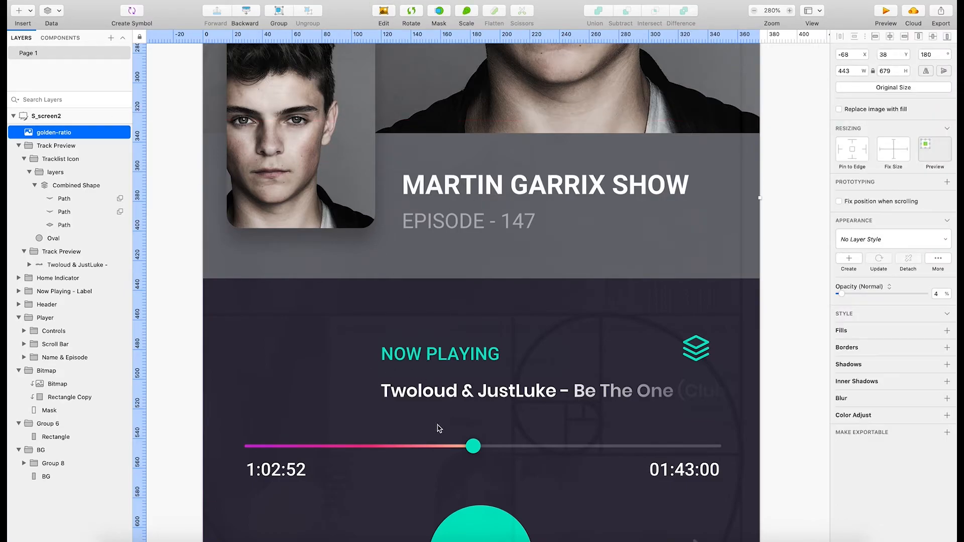
pyautogui.doubleClick(453, 352)
pyautogui.press('Escape')
pyautogui.doubleClick(461, 355)
pyautogui.press('Escape')
pyautogui.click(566, 399)
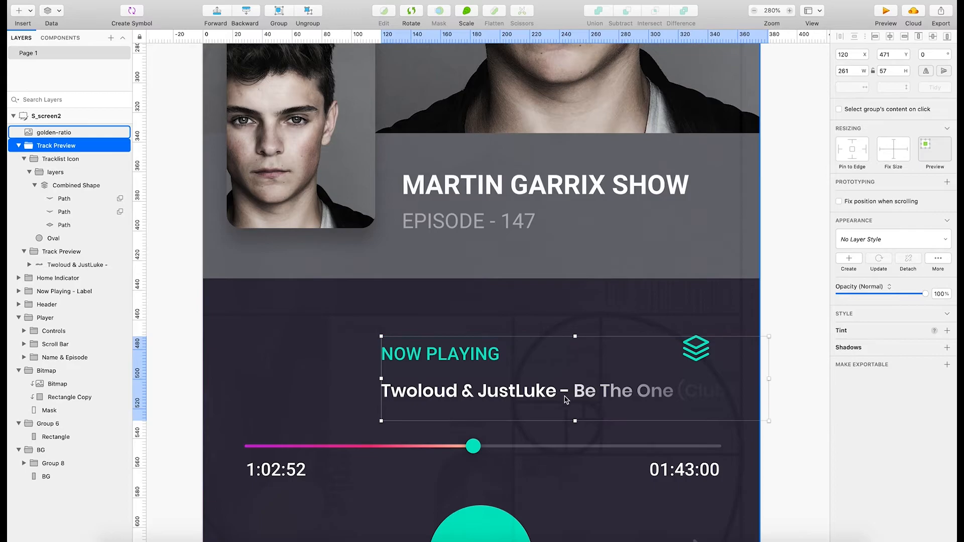
pyautogui.click(458, 363)
# Lock the golden-ratio overlay layer so the player elements beneath it can be selected.
pyautogui.moveTo(493, 359); pyautogui.dragTo(454, 342)
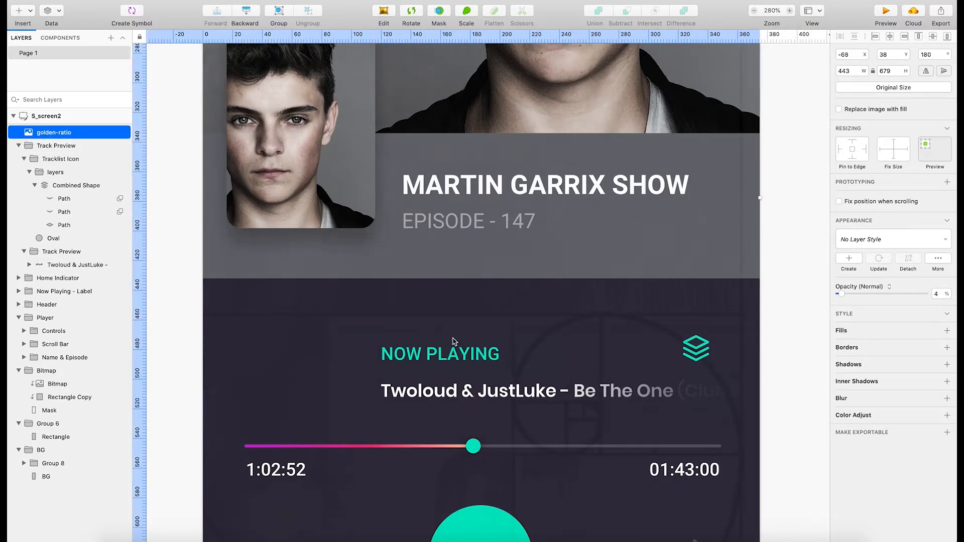
pyautogui.rightClick(105, 131)
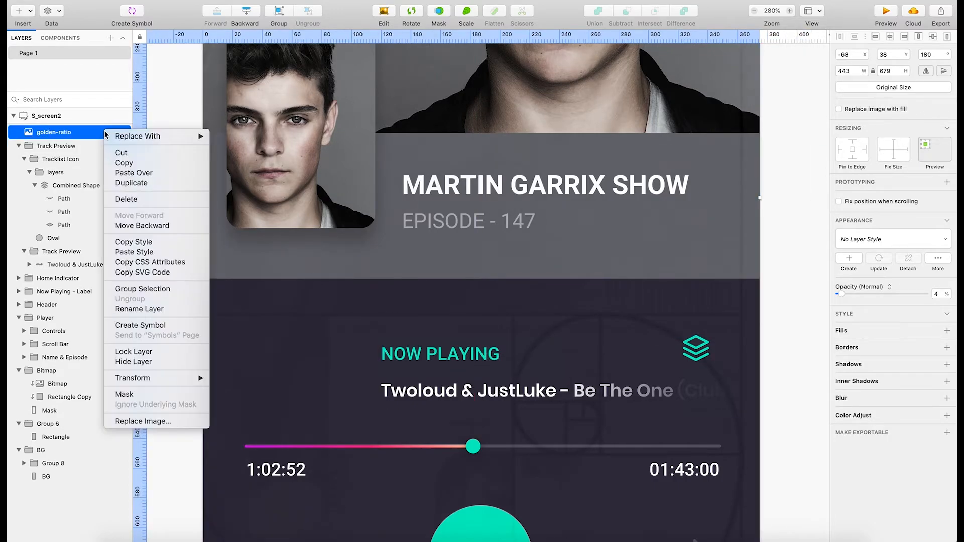
pyautogui.click(164, 352)
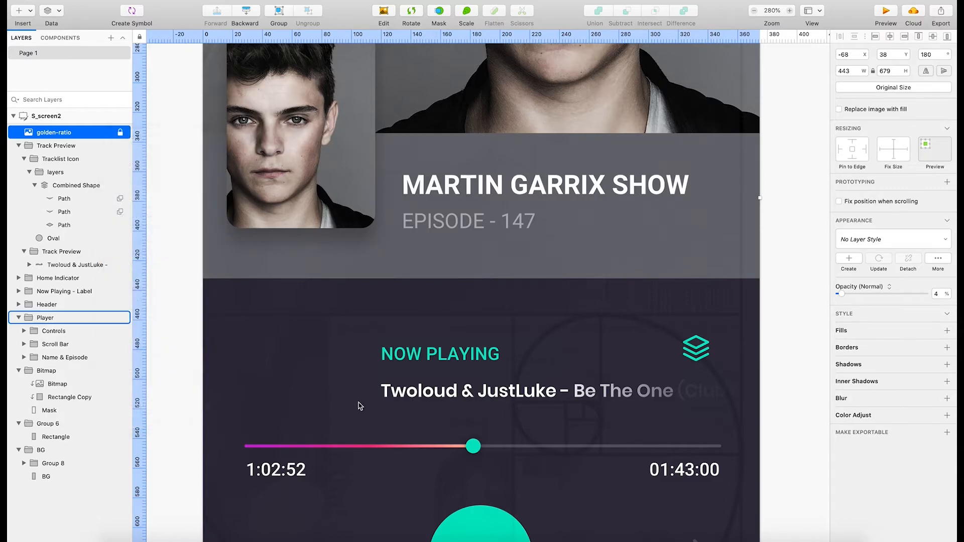
# Try moving the Track Preview group down and to the right over the golden-ratio spiral, and undo the move.
pyautogui.click(437, 406)
pyautogui.moveTo(438, 397); pyautogui.dragTo(554, 410)
pyautogui.press('super+z')
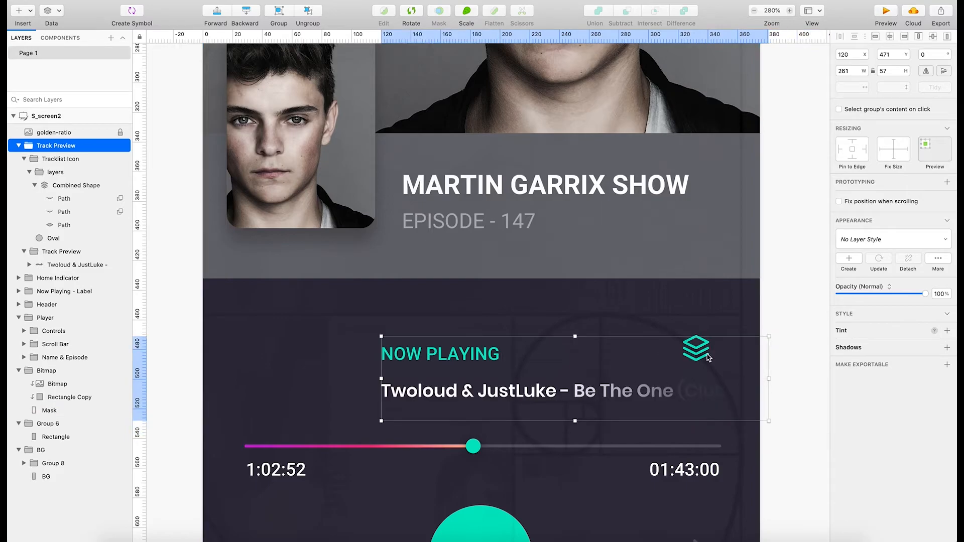
# Move the tracklist icon's combined shape up and left to X 281, Y 433, above the now-playing section.
pyautogui.click(49, 187)
pyautogui.moveTo(700, 352); pyautogui.dragTo(639, 292)
pyautogui.click(474, 364)
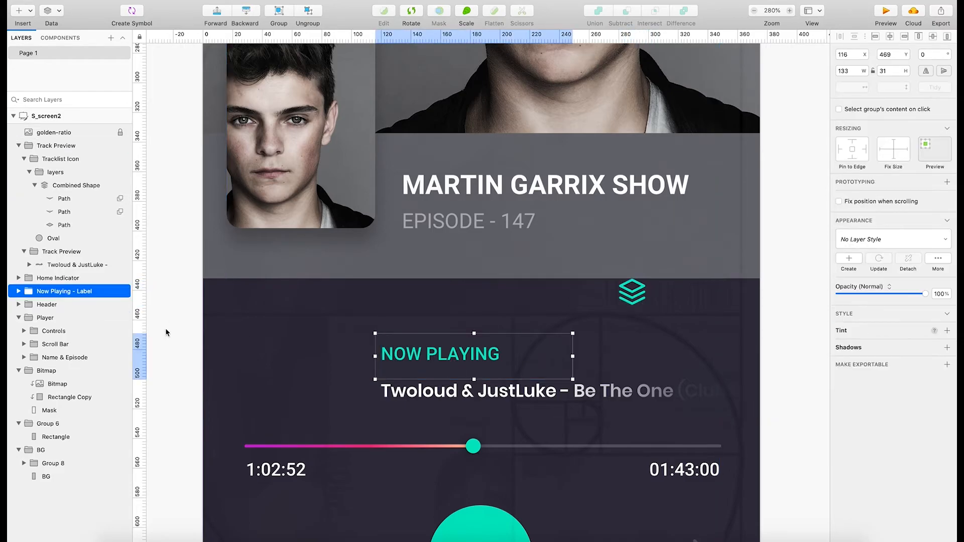
# Try shifting the Track Preview group right, undo the shift, and select the tracklist icon's combined shape.
pyautogui.click(438, 395)
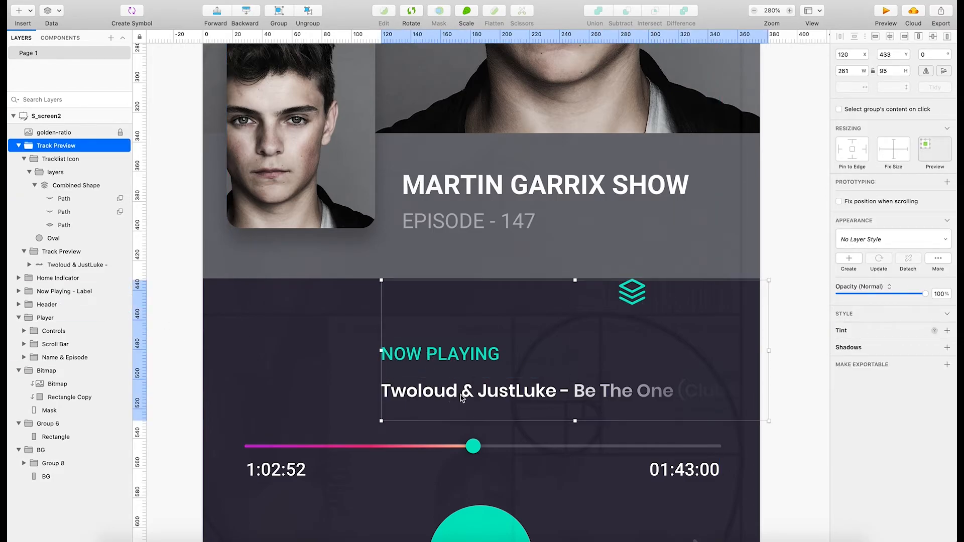
pyautogui.moveTo(468, 393); pyautogui.dragTo(539, 398)
pyautogui.press('super+z')
pyautogui.keyDown('super'); pyautogui.click(630, 291); pyautogui.keyUp('super')
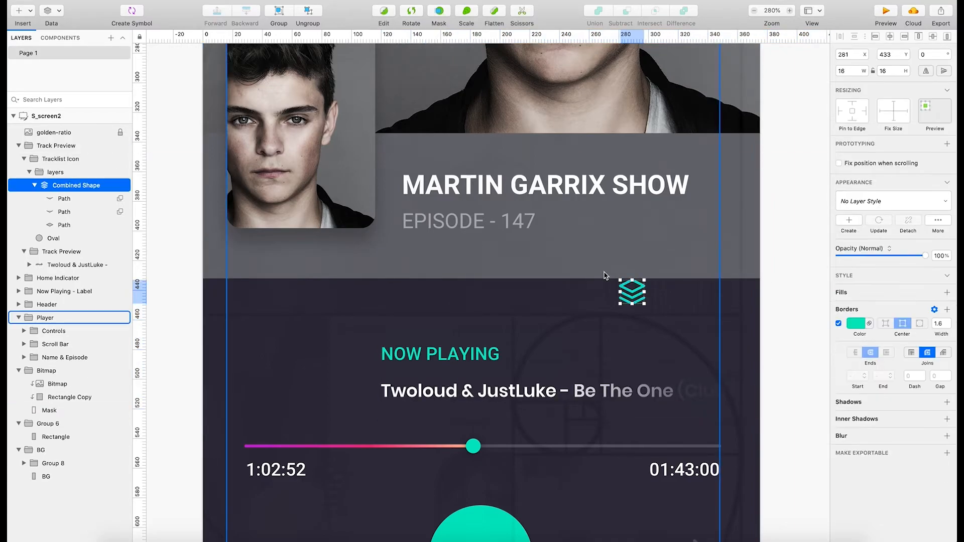
# Move the tracklist icon to X 213, Y 453, and shift the Now Playing label and Track Preview group right together.
pyautogui.moveTo(631, 291); pyautogui.dragTo(531, 321)
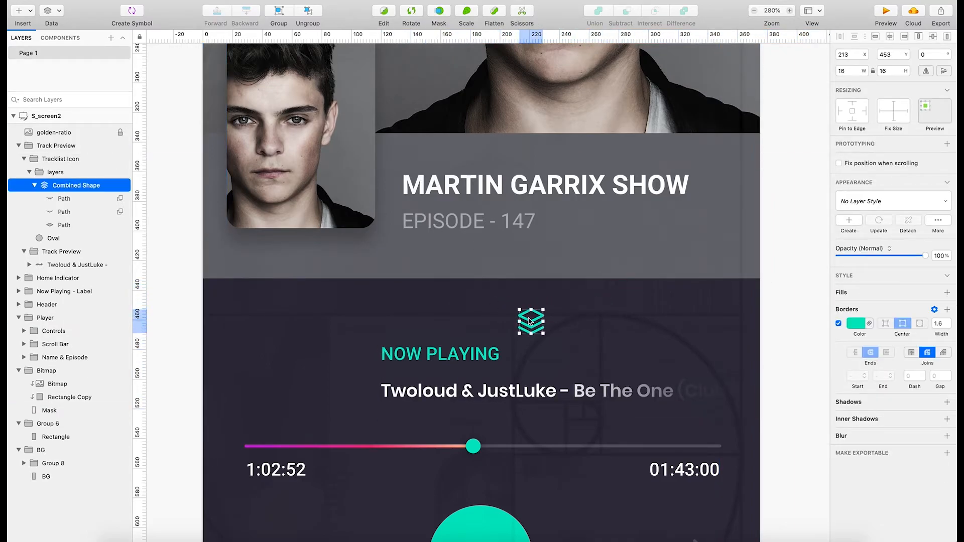
pyautogui.click(417, 374)
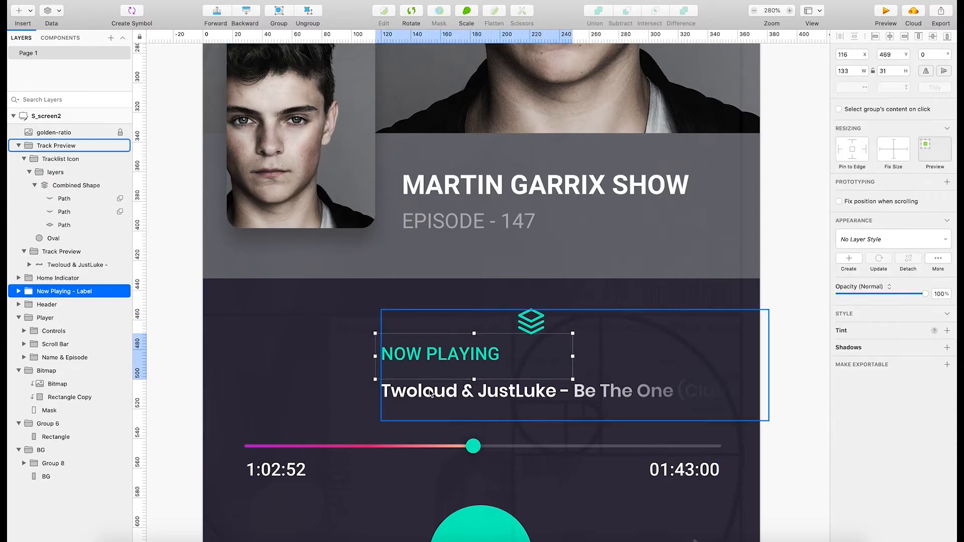
pyautogui.keyDown('shift'); pyautogui.click(436, 391); pyautogui.keyUp('shift')
pyautogui.moveTo(438, 389); pyautogui.dragTo(546, 393)
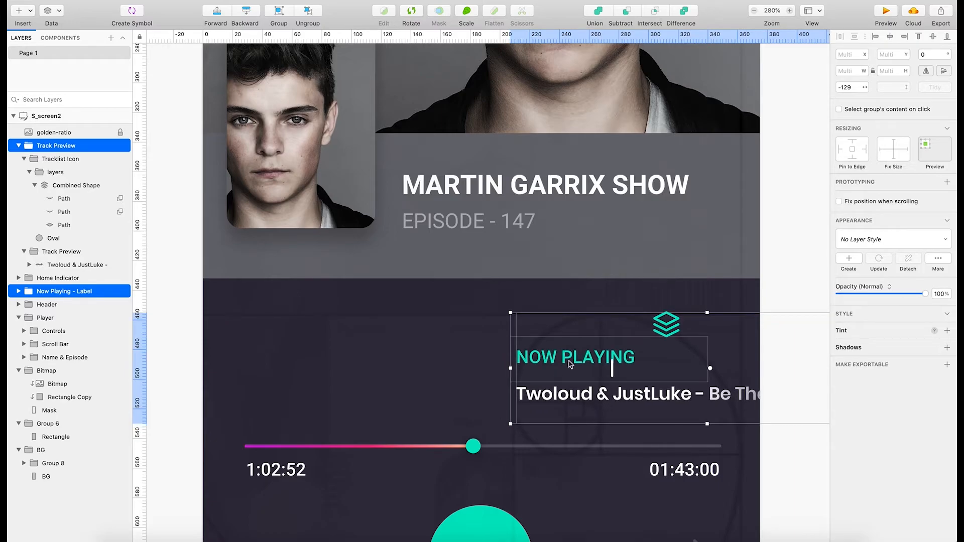
# Move the tracklist icon further right and slightly down, above the end of the track title.
pyautogui.click(775, 276)
pyautogui.doubleClick(671, 324)
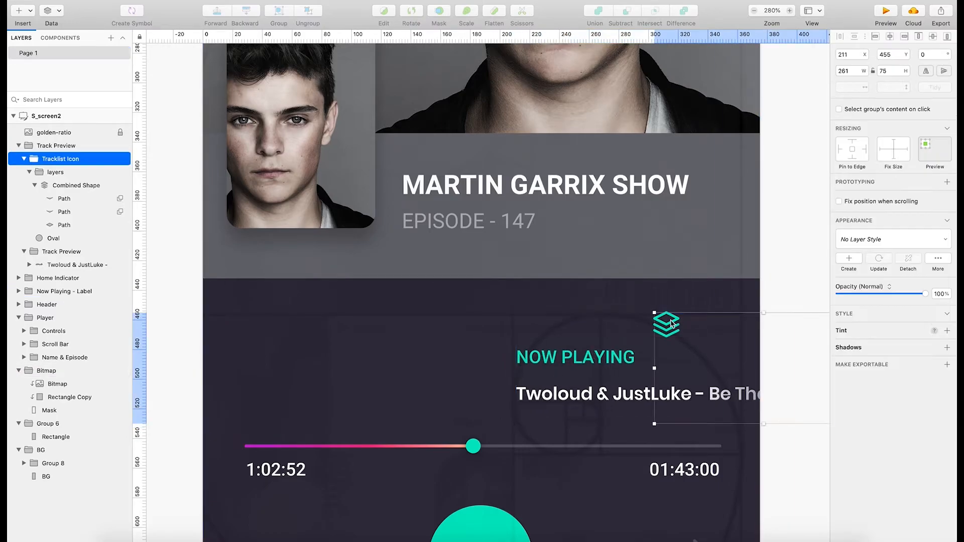
pyautogui.click(671, 324)
pyautogui.moveTo(671, 324); pyautogui.dragTo(727, 335)
pyautogui.click(785, 385)
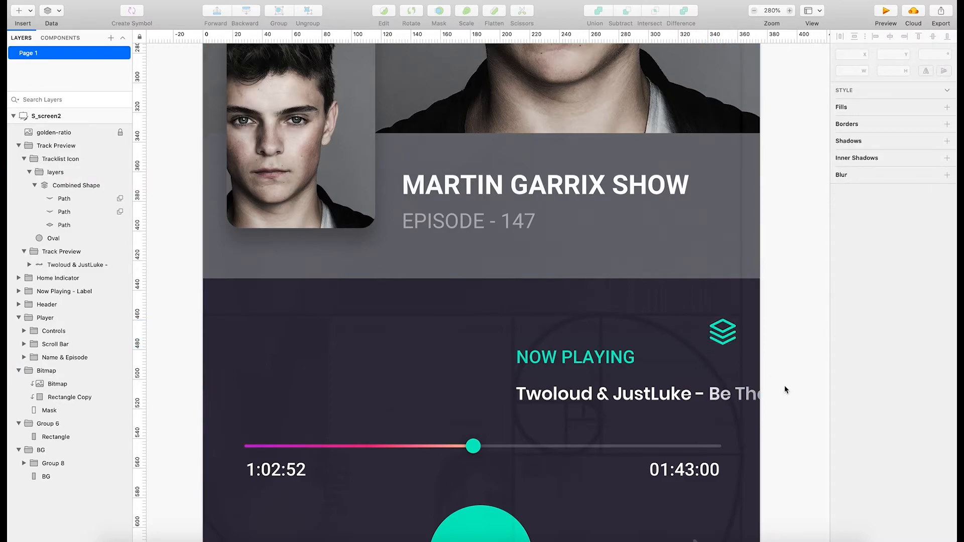
# Unlock the golden-ratio overlay and move it left to X -89, Y 39.
pyautogui.click(697, 399)
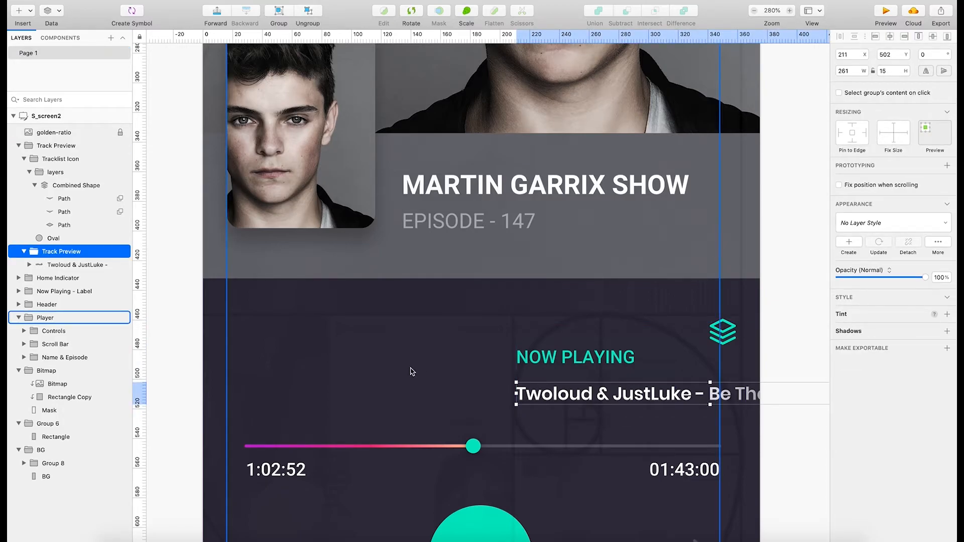
pyautogui.click(100, 133)
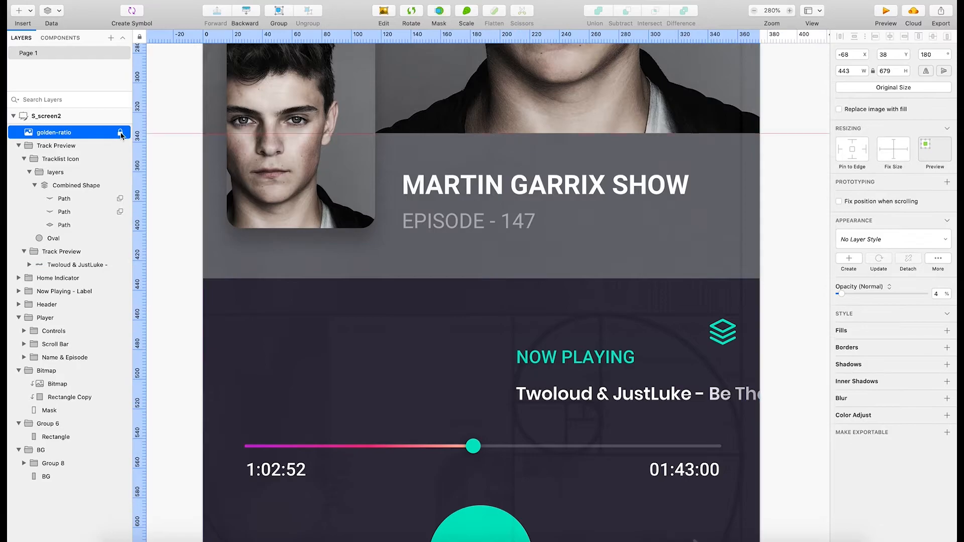
pyautogui.rightClick(104, 133)
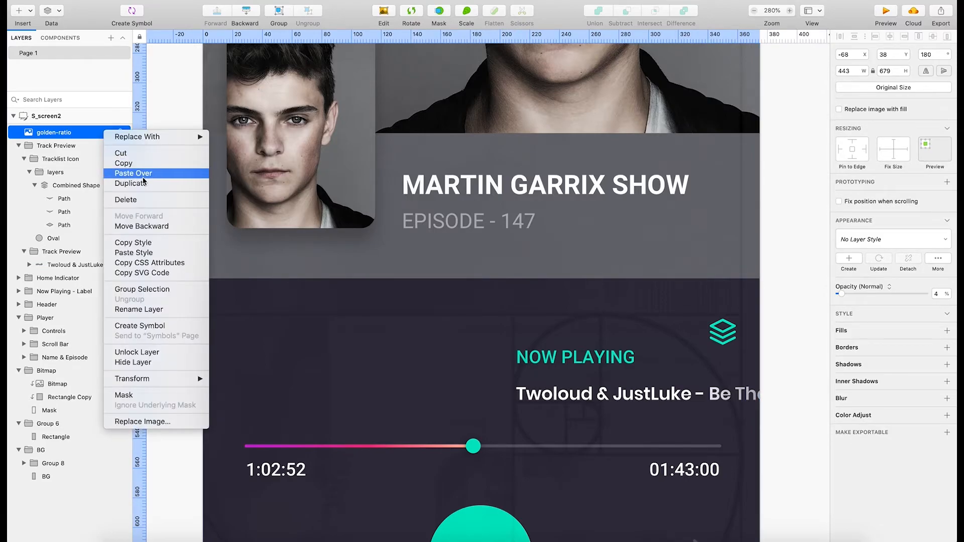
pyautogui.click(161, 353)
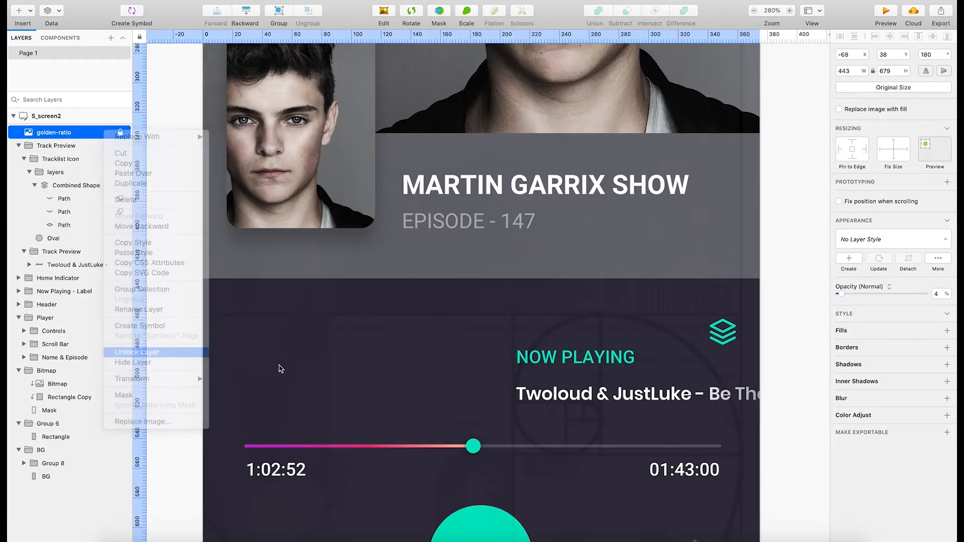
pyautogui.moveTo(313, 348)
pyautogui.mouseDown()
pyautogui.moveTo(282, 350)
pyautogui.moveTo(330, 351)
pyautogui.moveTo(300, 353)
pyautogui.mouseUp()
pyautogui.press('Left')
pyautogui.press('Left')
pyautogui.press('Left')
pyautogui.press('Left')
pyautogui.press('Left')
pyautogui.press('Left')
pyautogui.press('Left')
pyautogui.press('Left')
pyautogui.press('Left')
pyautogui.press('Left')
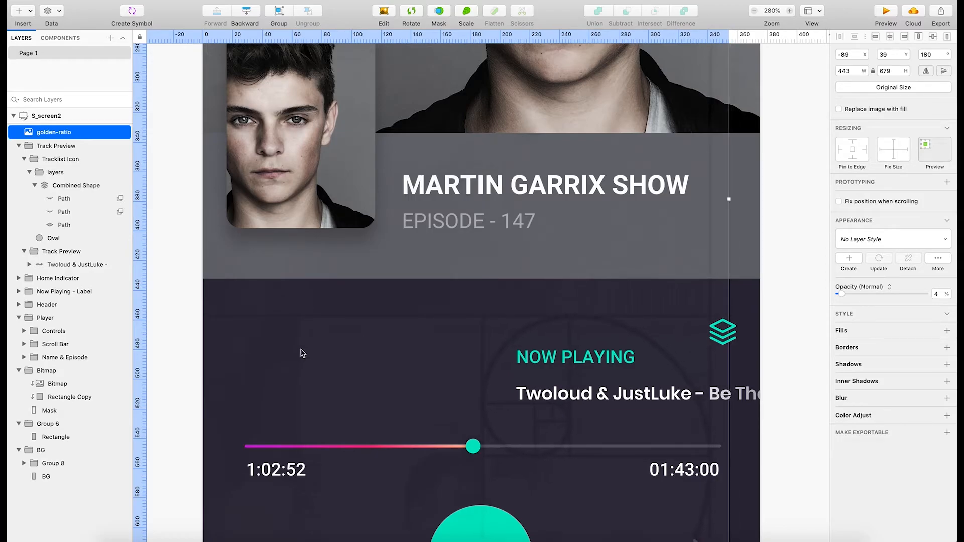
# Shift the golden-ratio overlay to X -97 and move the Track Preview group left to X 168, Y 463.
pyautogui.click(754, 394)
pyautogui.moveTo(723, 395); pyautogui.dragTo(692, 395)
pyautogui.click(753, 393)
# Leave image editing on the golden-ratio overlay and lock its layer again.
pyautogui.doubleClick(570, 361)
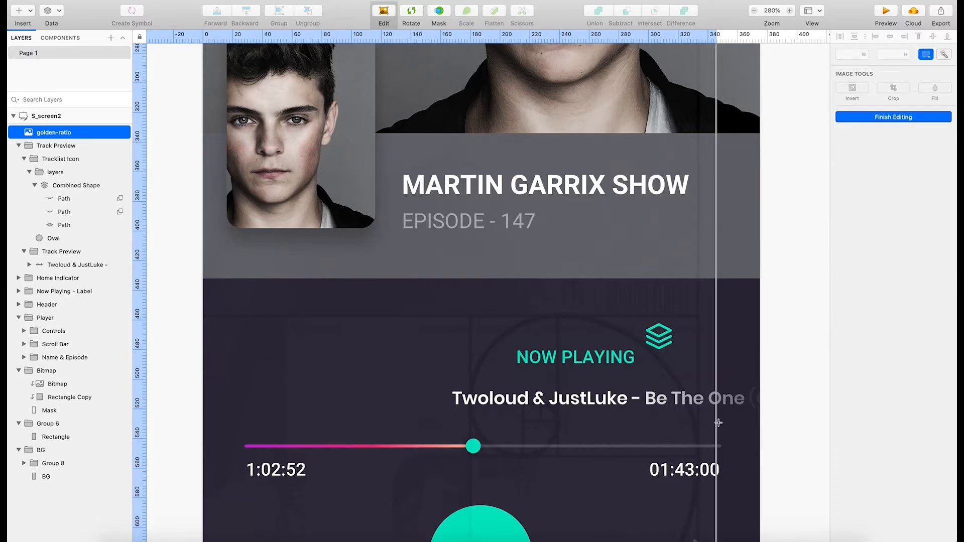
pyautogui.click(741, 399)
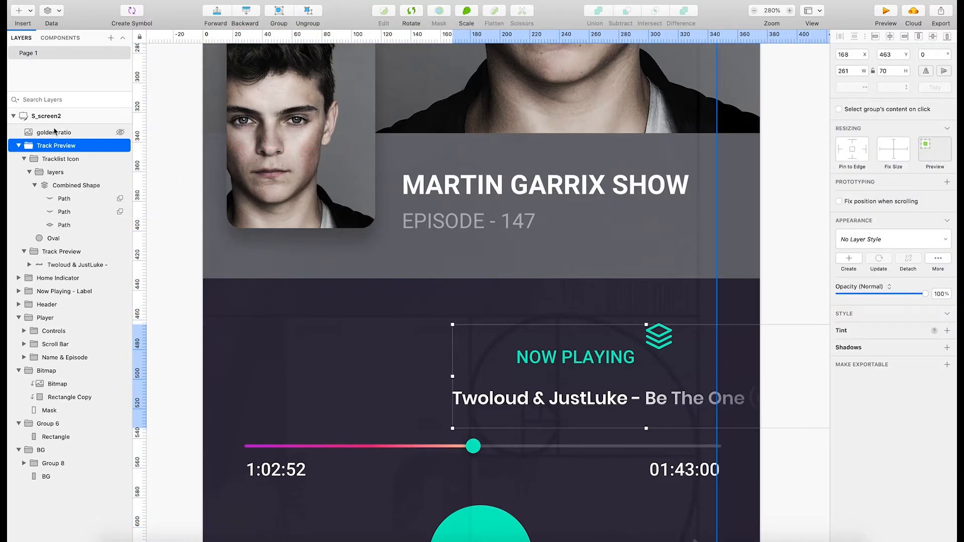
pyautogui.rightClick(91, 133)
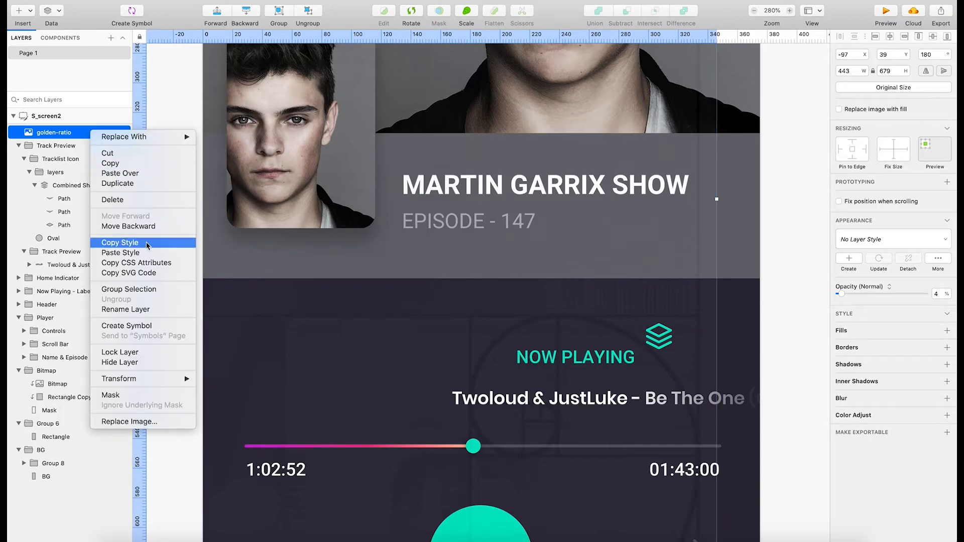
pyautogui.click(146, 352)
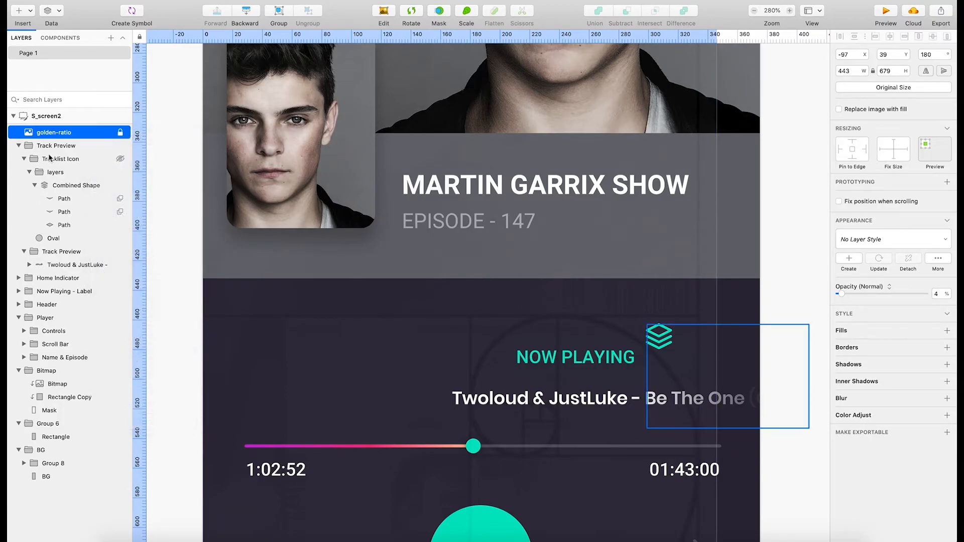
# Try moving the Now Playing label left towards the start of the track title, and undo the move.
pyautogui.click(578, 357)
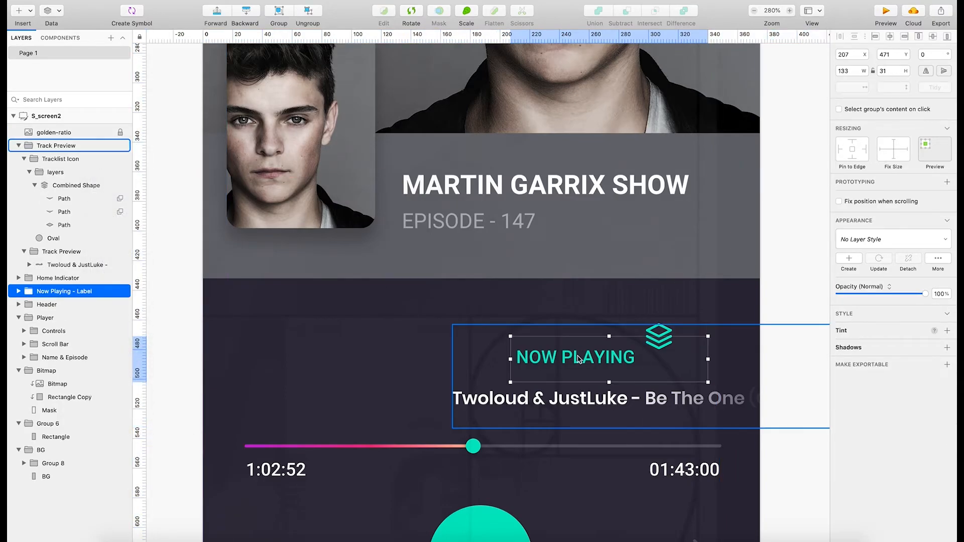
pyautogui.moveTo(579, 357); pyautogui.dragTo(556, 359)
pyautogui.press('super+z')
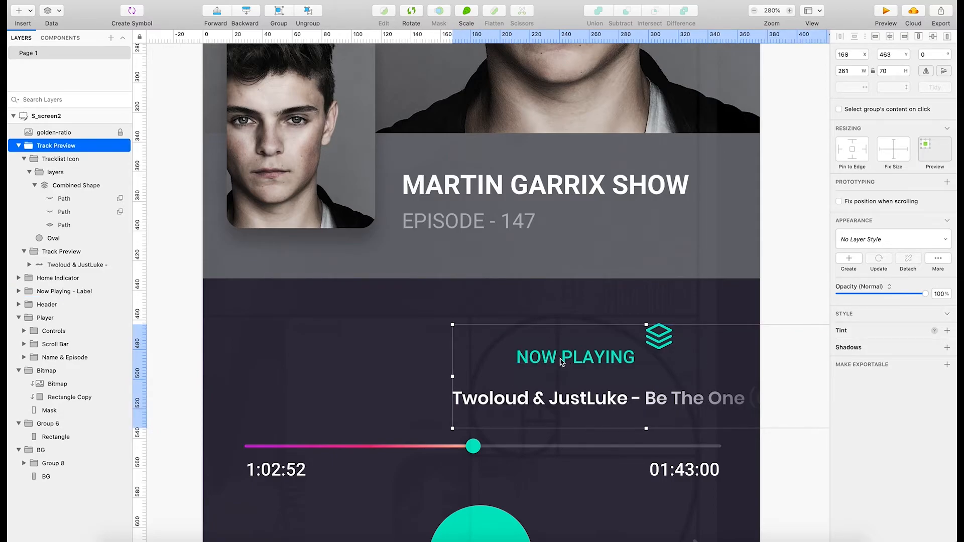
pyautogui.click(575, 360)
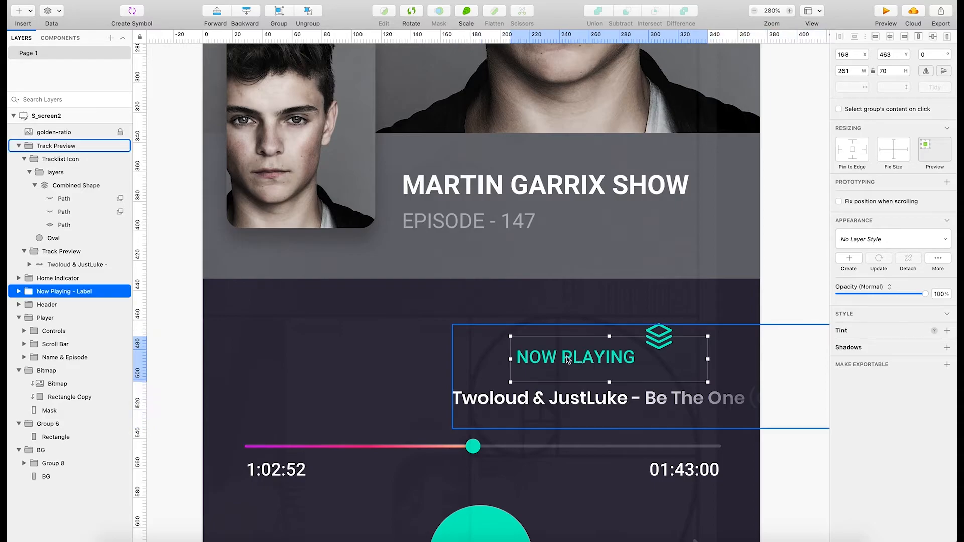
pyautogui.click(576, 360)
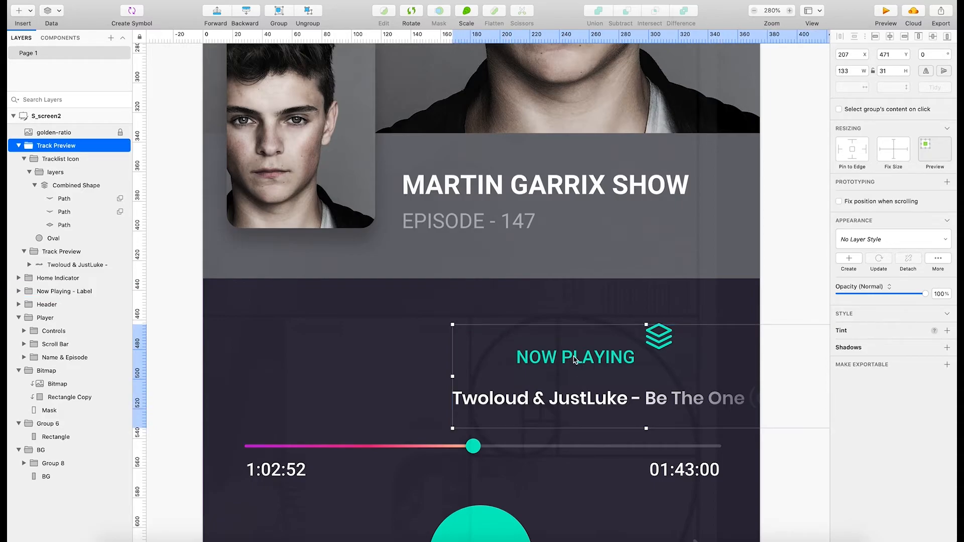
# Collapse the layers group inside Tracklist Icon and move it to X 292, Y 465.
pyautogui.click(54, 161)
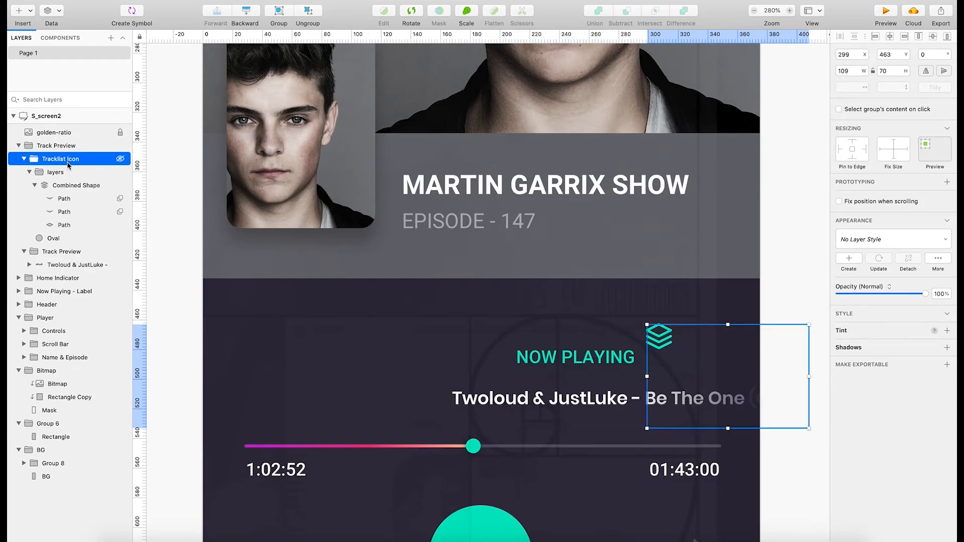
pyautogui.click(67, 172)
pyautogui.click(71, 186)
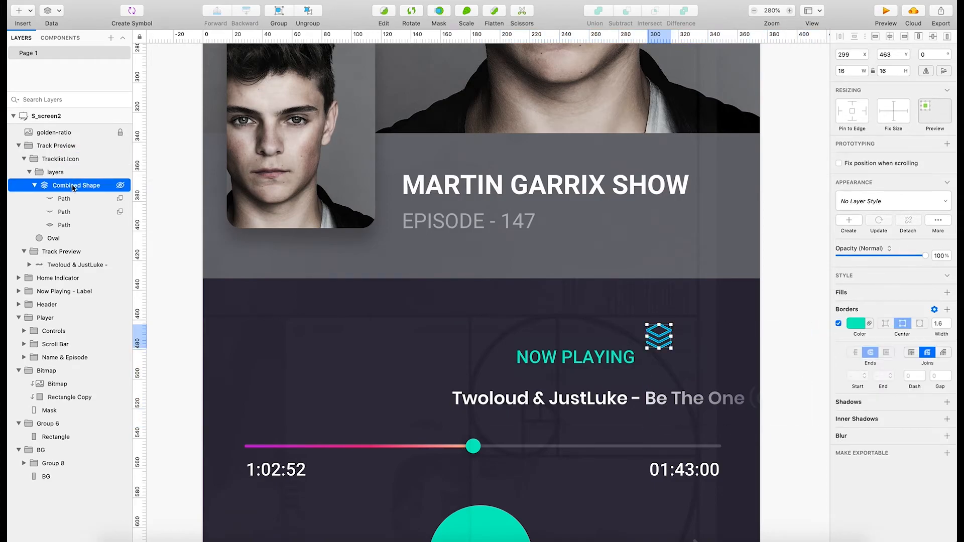
pyautogui.click(61, 250)
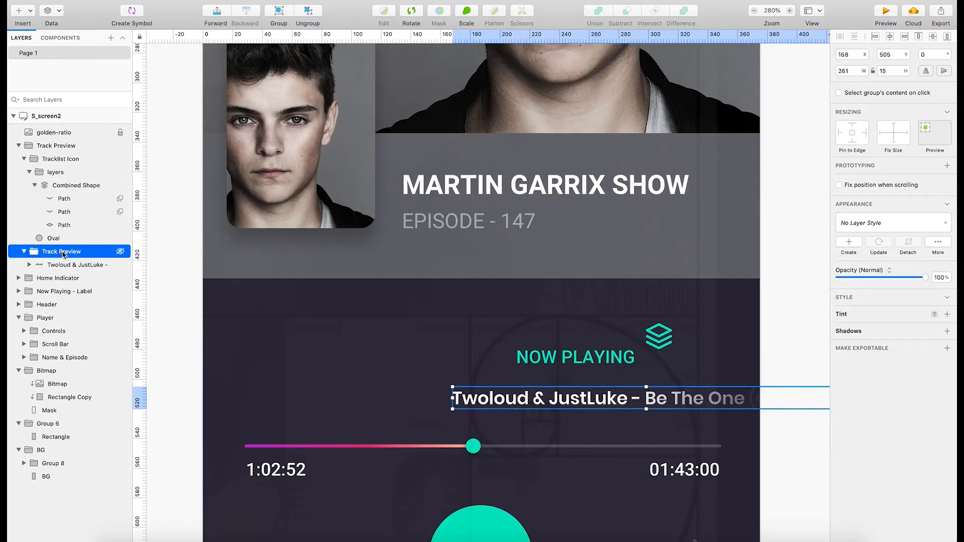
pyautogui.click(60, 159)
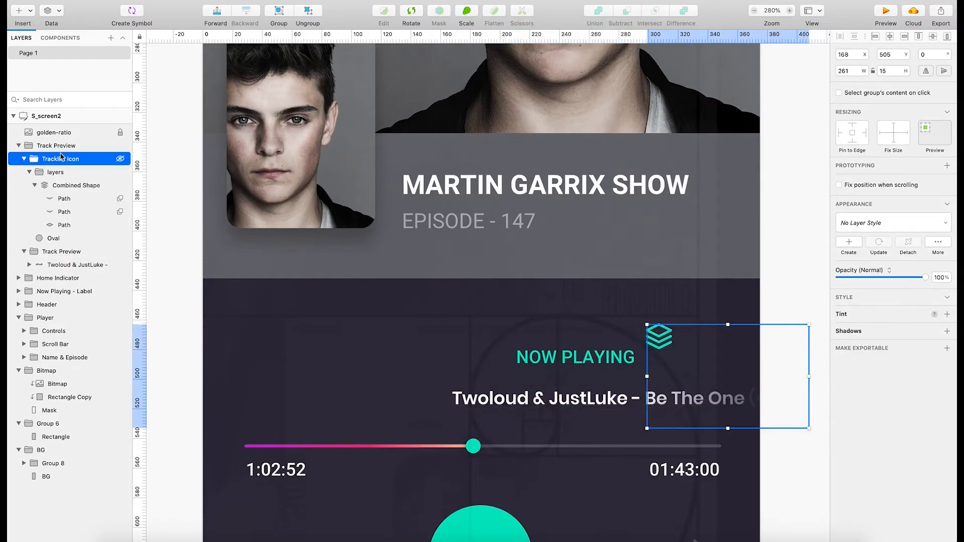
pyautogui.click(62, 147)
pyautogui.click(61, 159)
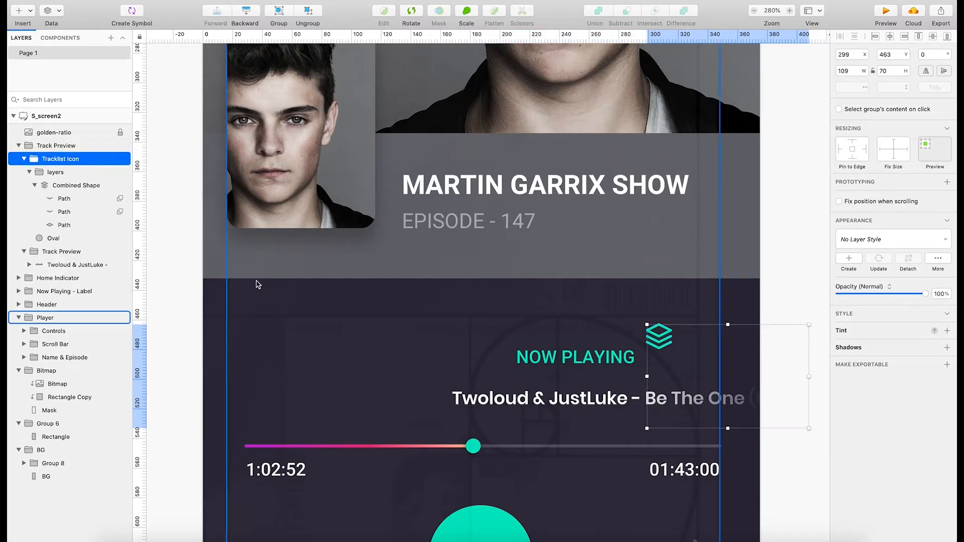
pyautogui.click(29, 172)
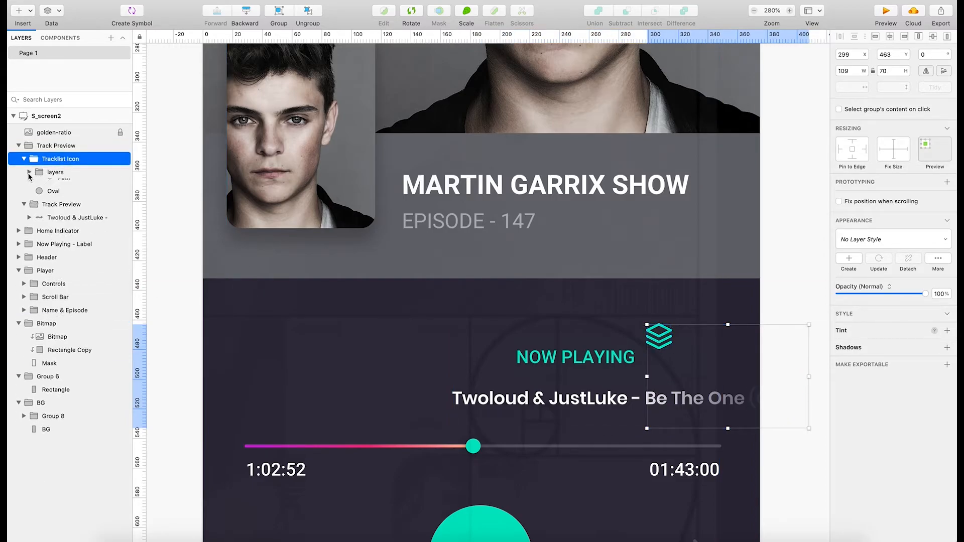
pyautogui.click(53, 174)
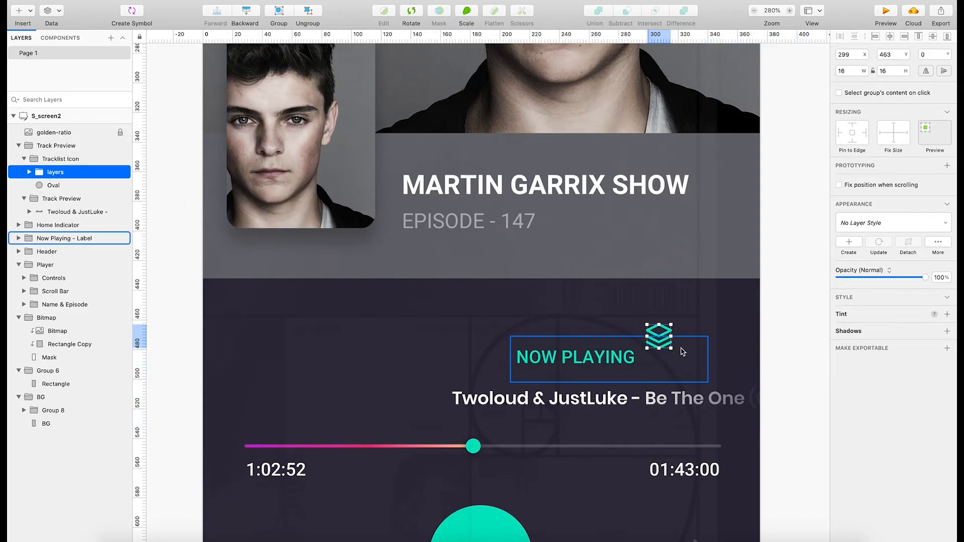
pyautogui.moveTo(656, 336)
pyautogui.mouseDown()
pyautogui.moveTo(627, 337)
pyautogui.moveTo(643, 337)
pyautogui.mouseUp()
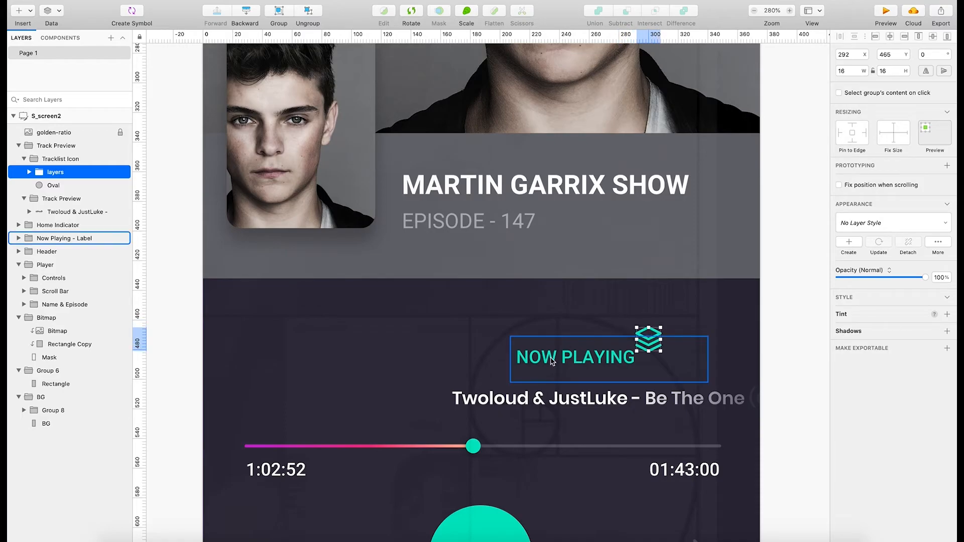
# Try again to shift the Now Playing label left on the canvas, and undo the resulting moves.
pyautogui.moveTo(566, 359); pyautogui.dragTo(559, 359)
pyautogui.press('super+z')
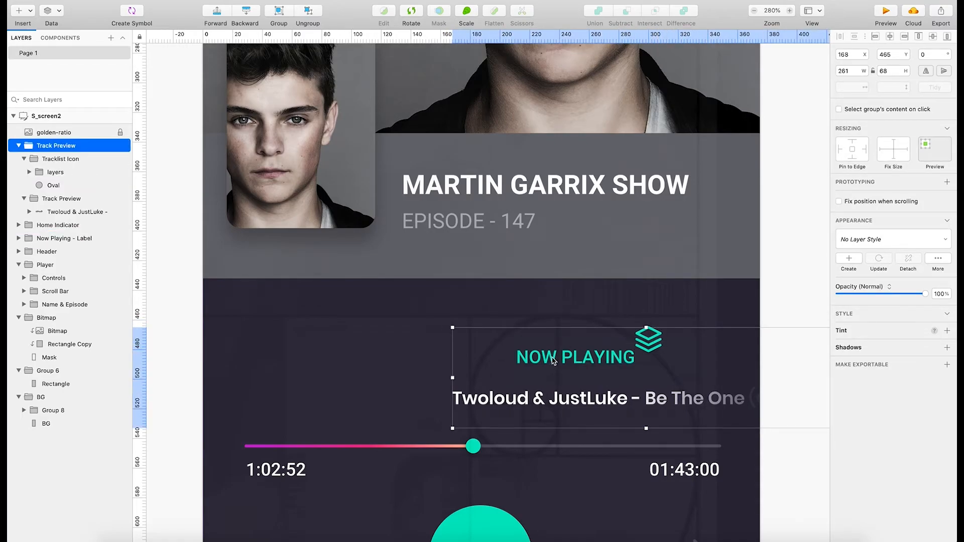
pyautogui.moveTo(556, 361); pyautogui.dragTo(547, 362)
pyautogui.press('super+z')
# Examine which layers belong to the Track Preview group and which group holds the Now Playing label.
pyautogui.click(61, 198)
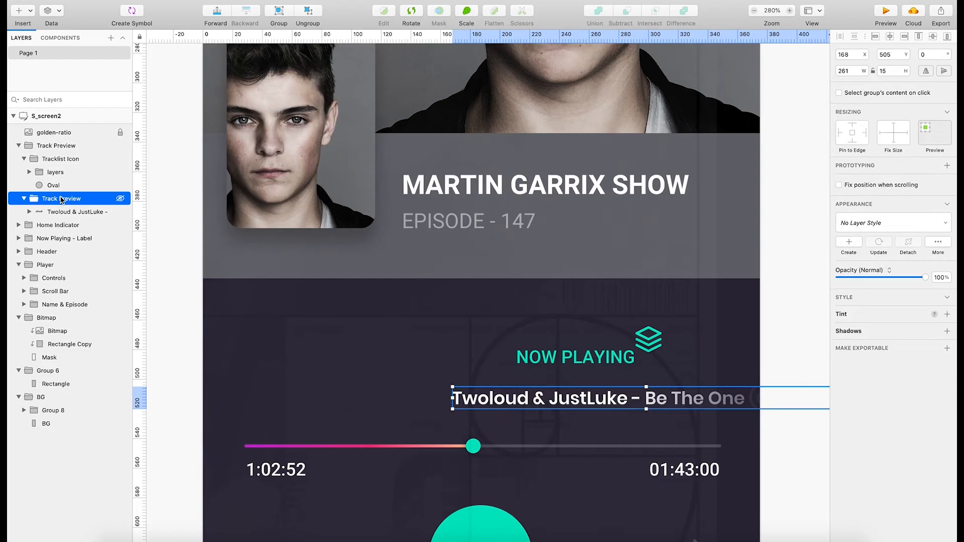
pyautogui.click(62, 186)
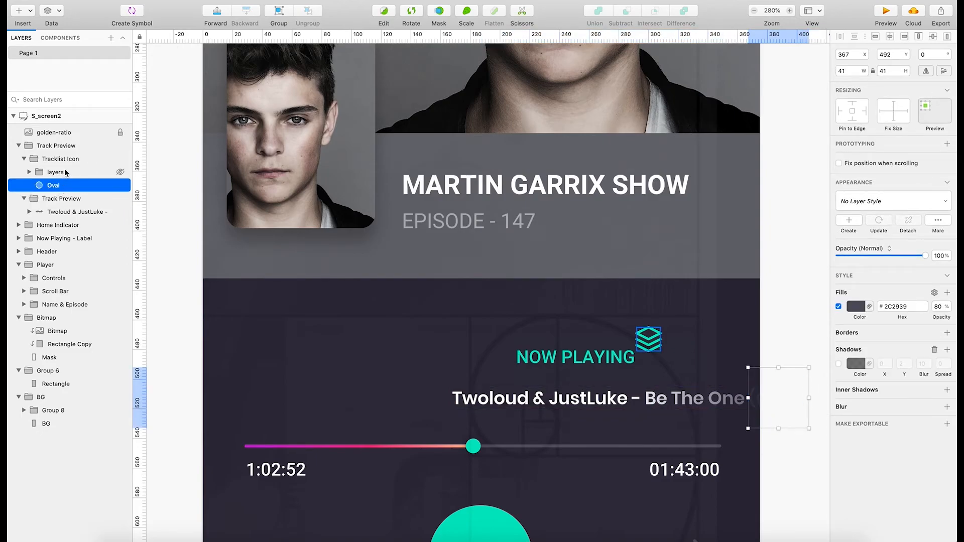
pyautogui.click(66, 173)
pyautogui.click(68, 160)
pyautogui.click(73, 147)
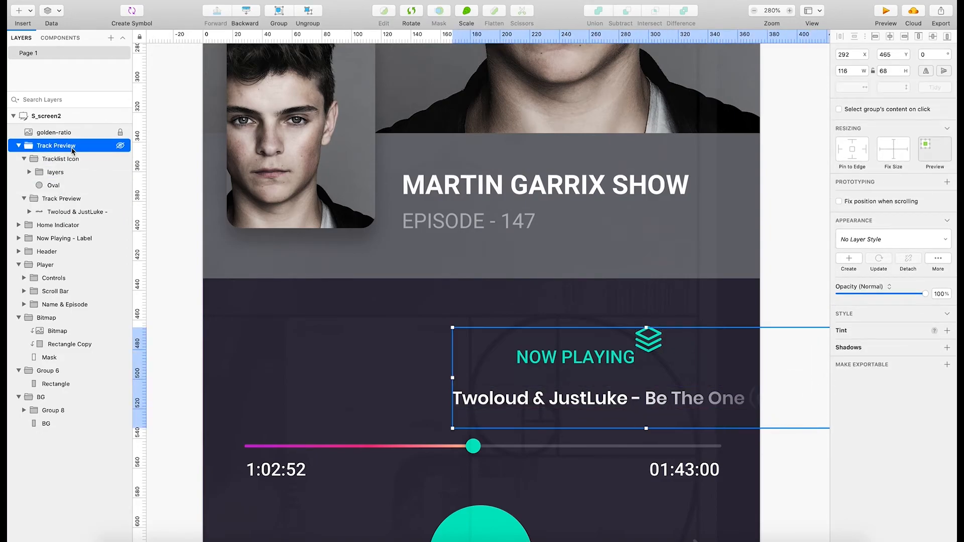
pyautogui.click(775, 398)
pyautogui.click(65, 211)
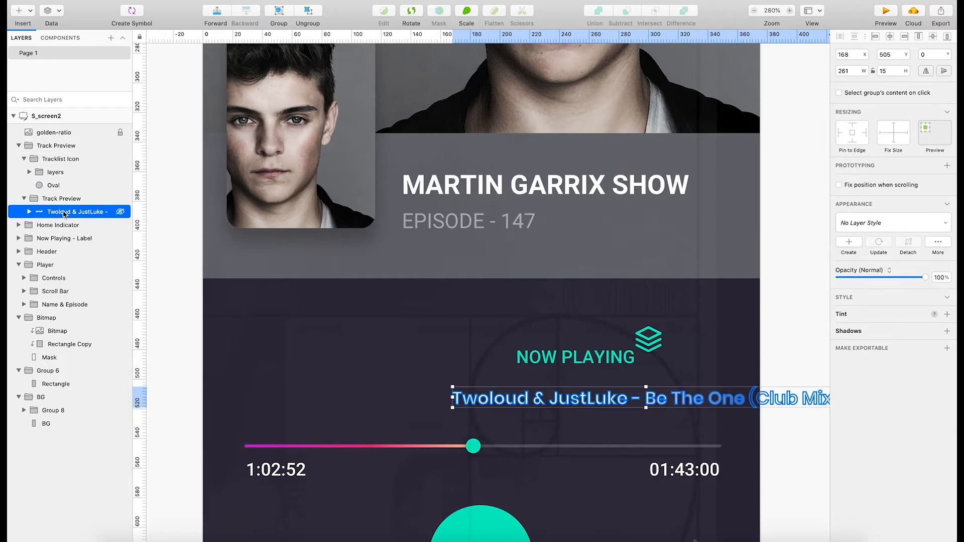
pyautogui.click(65, 225)
pyautogui.click(69, 238)
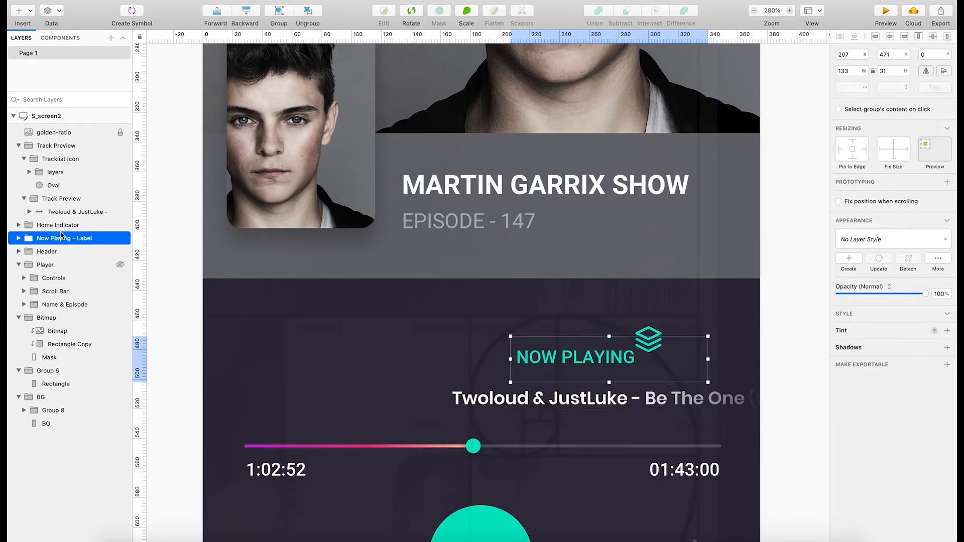
# Lock the Track Preview group and move the Now Playing label to X 166, Y 476, just above the track title.
pyautogui.rightClick(59, 146)
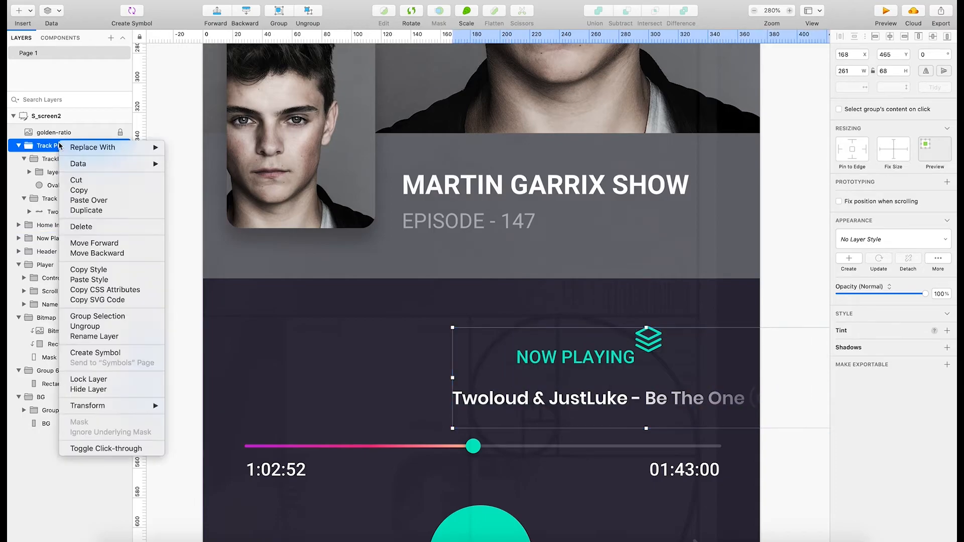
pyautogui.click(106, 380)
pyautogui.click(611, 363)
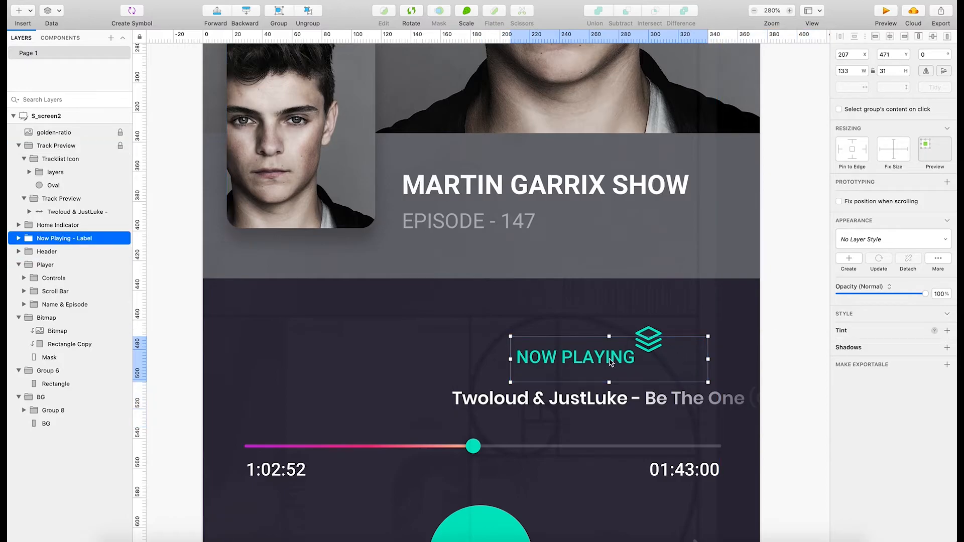
pyautogui.moveTo(611, 363); pyautogui.dragTo(546, 368)
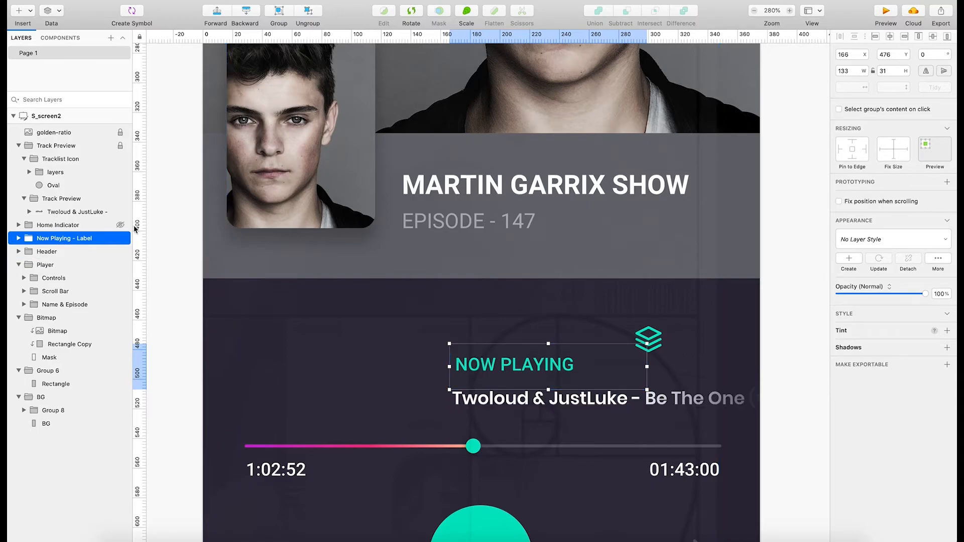
# Move the Now Playing label group to X 163, Y 468 and lock it.
pyautogui.moveTo(506, 369); pyautogui.dragTo(504, 357)
pyautogui.rightClick(73, 237)
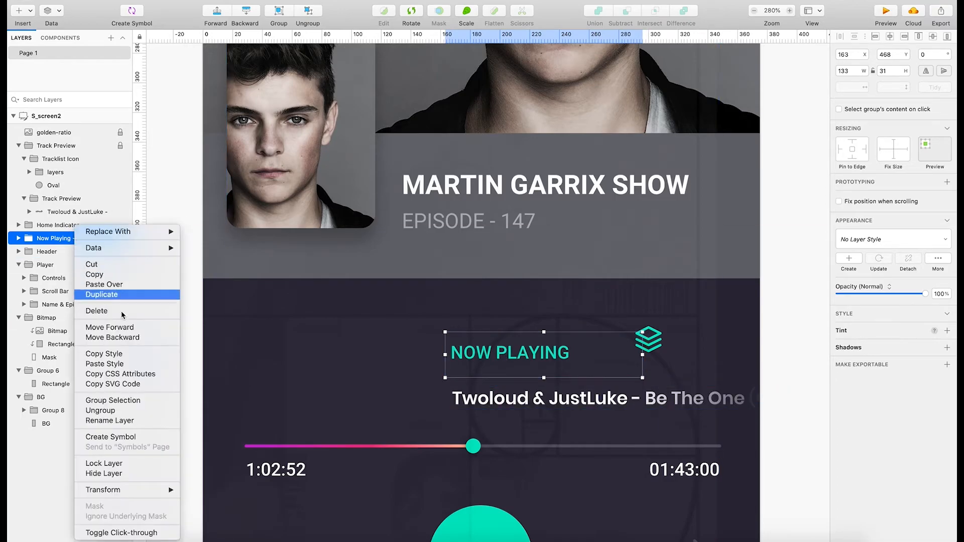
pyautogui.click(104, 463)
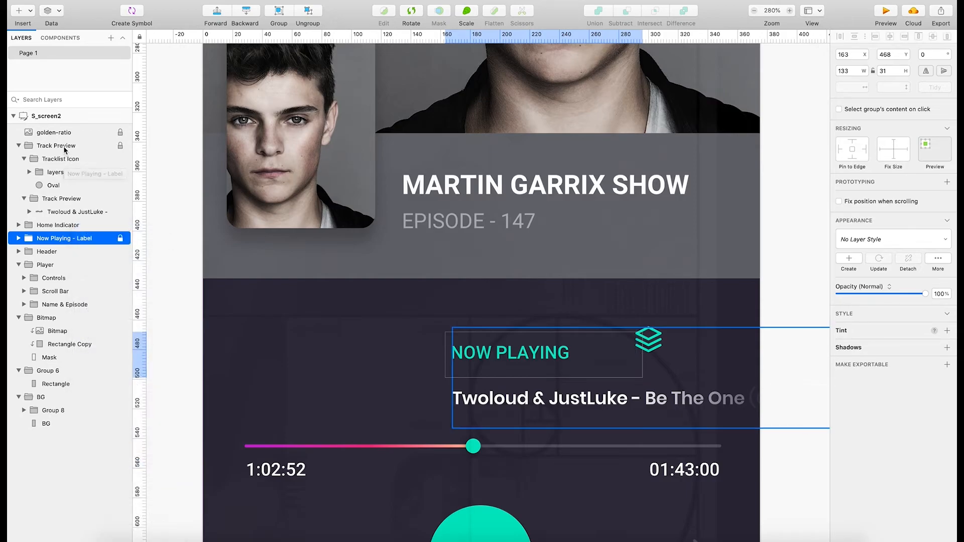
# Unlock the outer Track Preview group and move it up to Y 453, bringing the track title closer to the Now Playing label.
pyautogui.rightClick(65, 145)
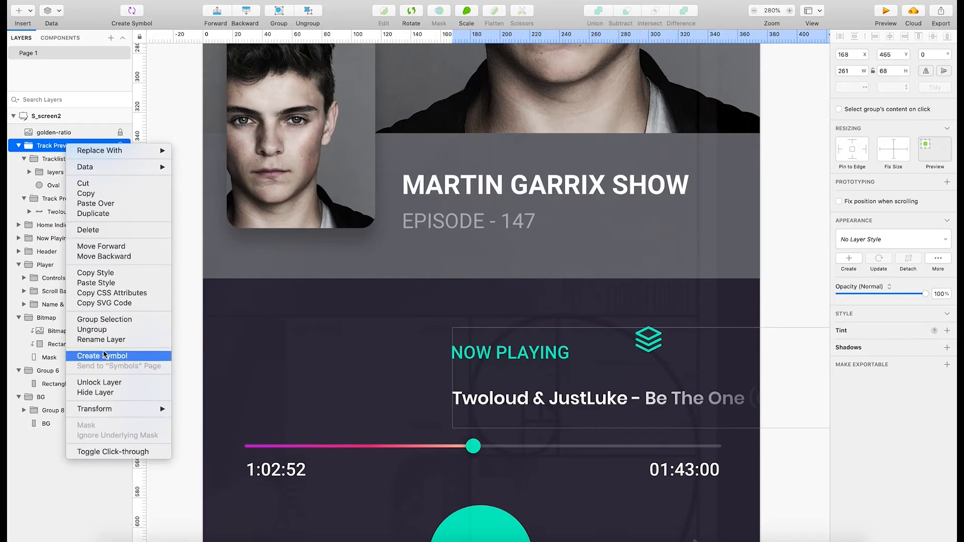
pyautogui.click(113, 383)
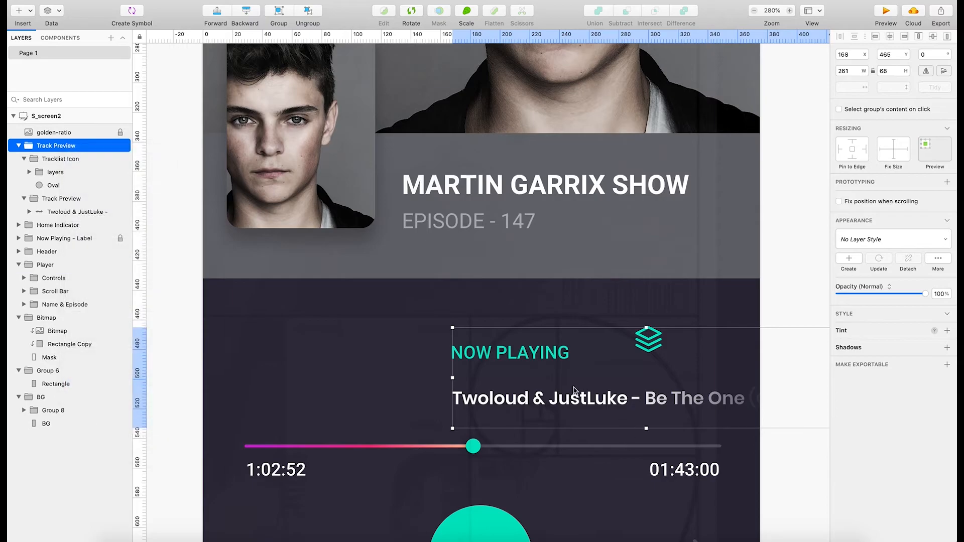
pyautogui.moveTo(529, 402); pyautogui.dragTo(529, 385)
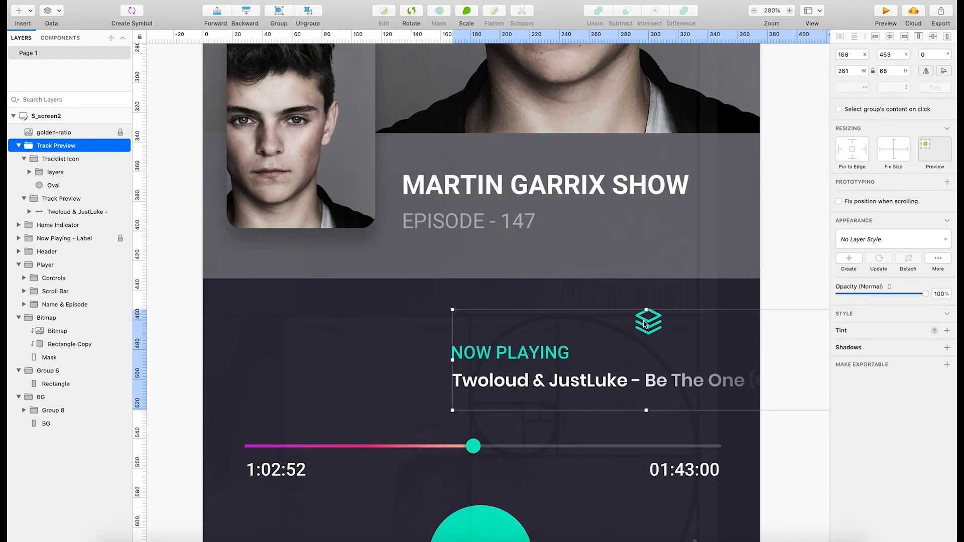
# Move the tracklist icon's Combined Shape to X 313, Y 472, level with the Now Playing label.
pyautogui.click(30, 172)
pyautogui.click(75, 186)
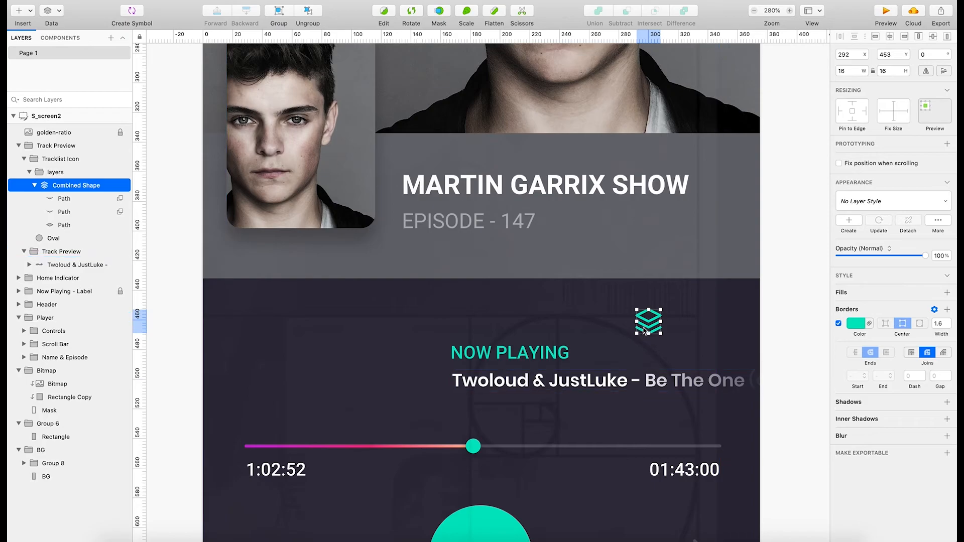
pyautogui.moveTo(648, 330); pyautogui.dragTo(678, 357)
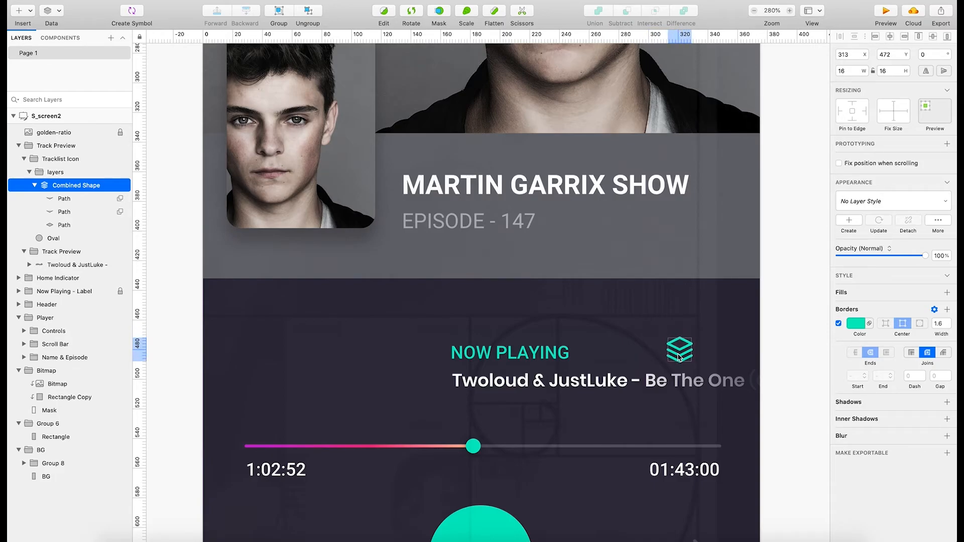
pyautogui.click(779, 380)
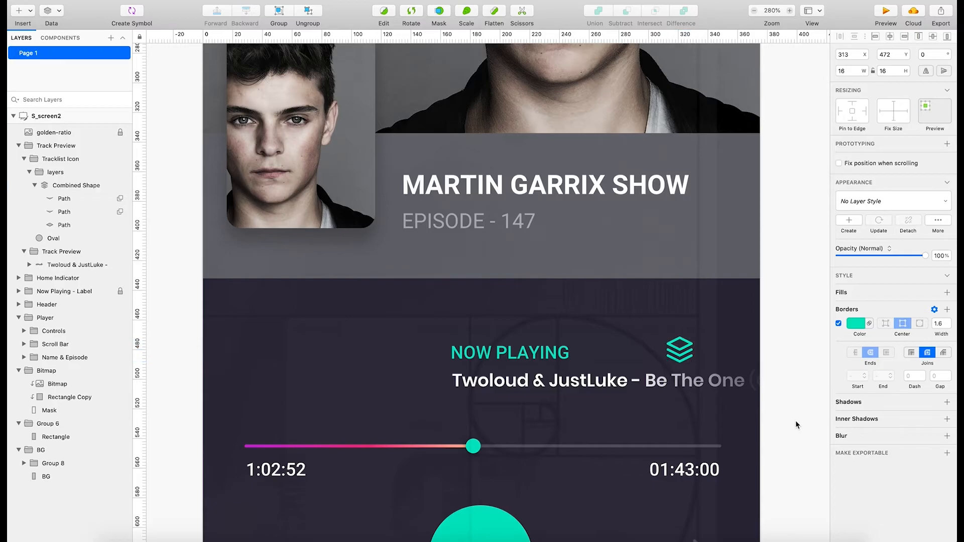
# Try shifting the large header photo left inside its mask, and undo the move.
pyautogui.scroll(2, 728, 439)
pyautogui.scroll(-5, 734, 440)
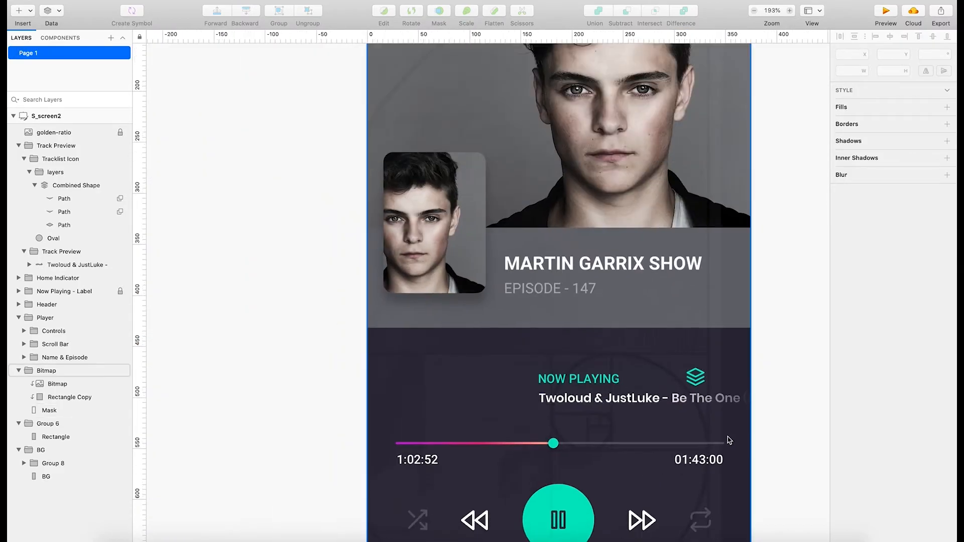
pyautogui.scroll(-2, 726, 436)
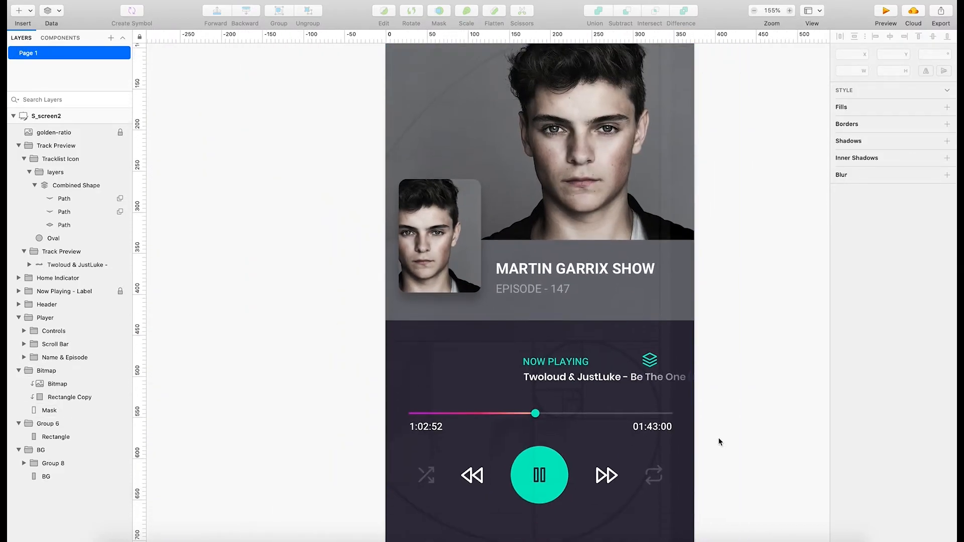
pyautogui.scroll(-3, 718, 438)
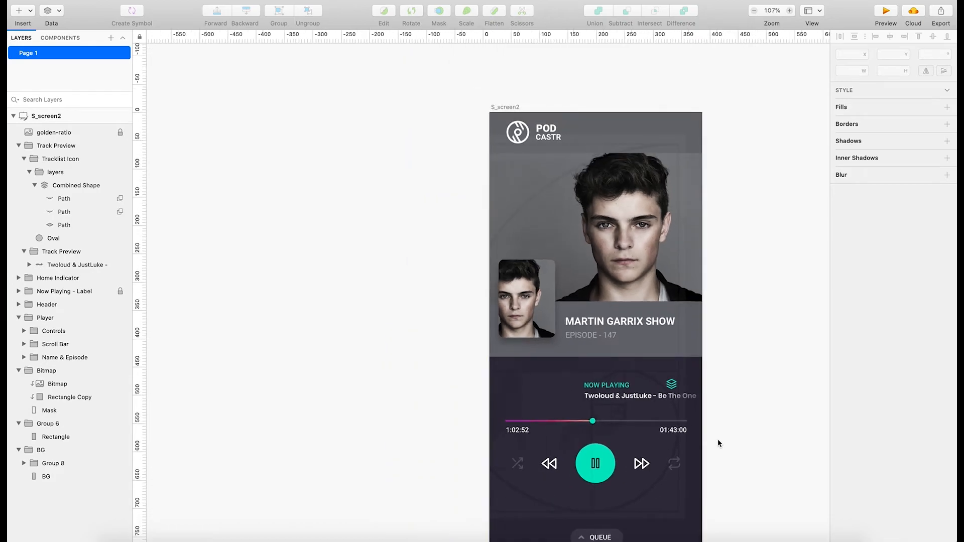
pyautogui.scroll(-2, 717, 438)
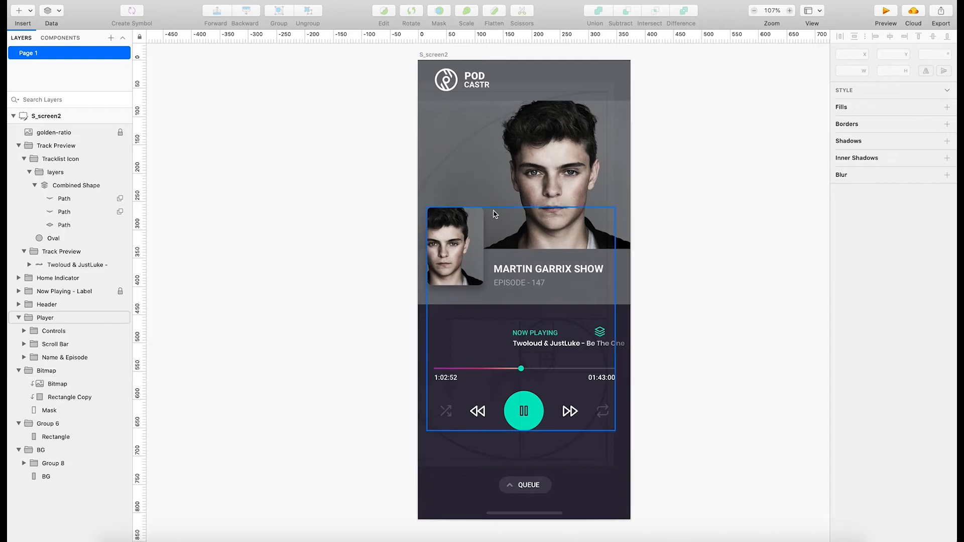
pyautogui.click(459, 248)
pyautogui.doubleClick(459, 247)
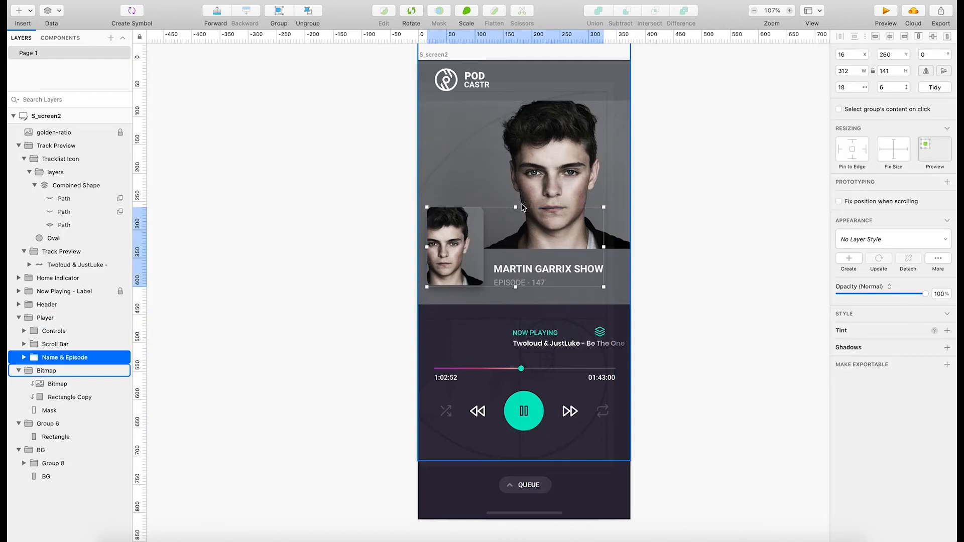
pyautogui.doubleClick(553, 175)
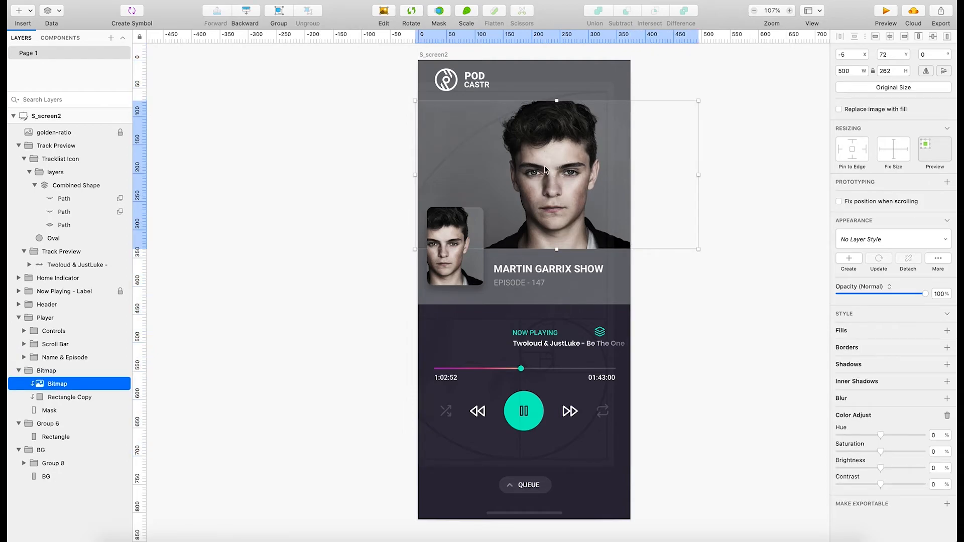
pyautogui.moveTo(545, 170); pyautogui.dragTo(475, 175)
pyautogui.hotkey('ctrl', 'z')
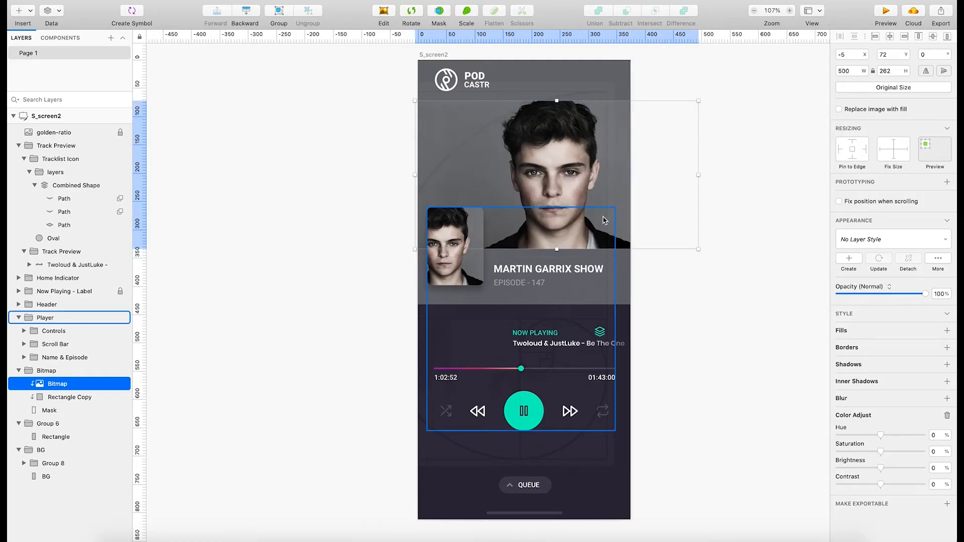
# Hide the golden-ratio overlay layer.
pyautogui.click(336, 283)
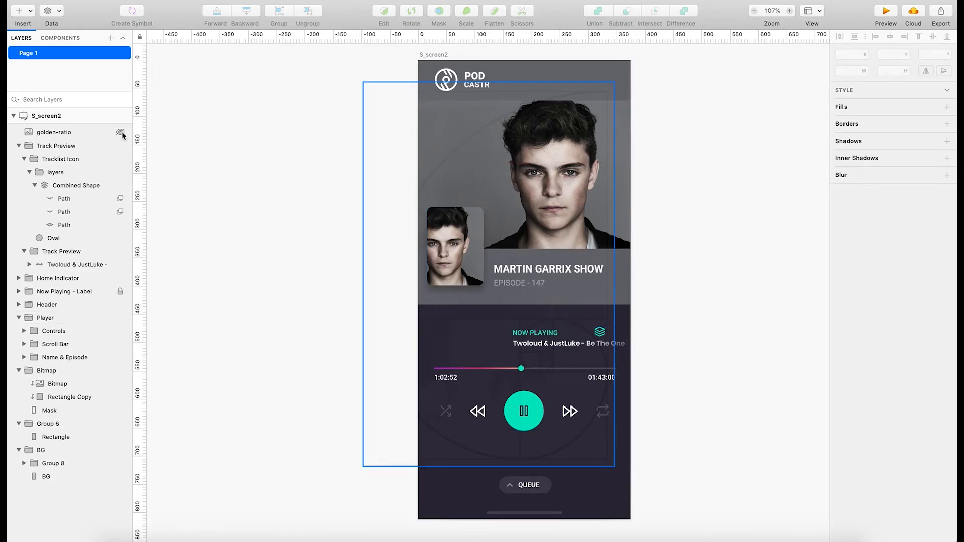
pyautogui.click(121, 133)
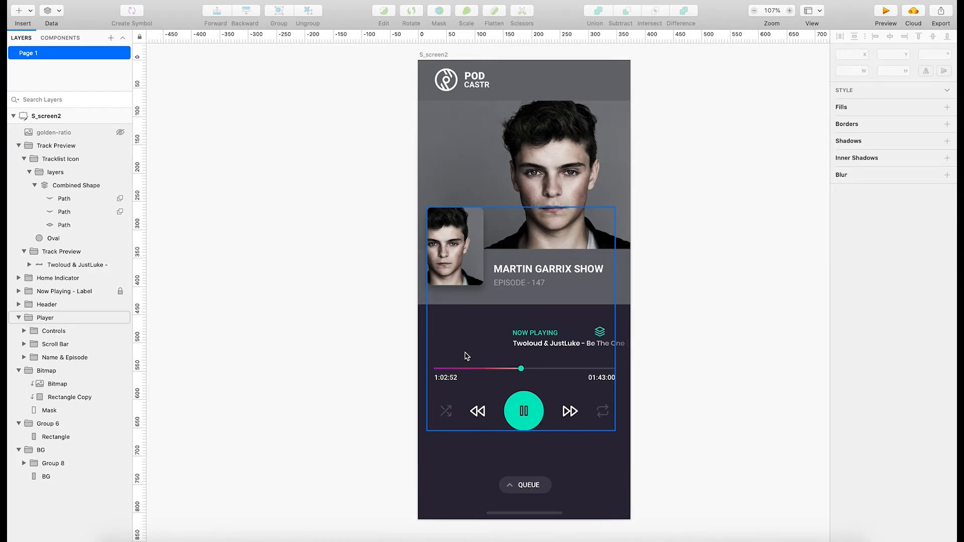
# Try the inner Track Preview title group at X 170, Y 497 and shift the Tracklist Icon group slightly up and right.
pyautogui.click(603, 335)
pyautogui.doubleClick(604, 335)
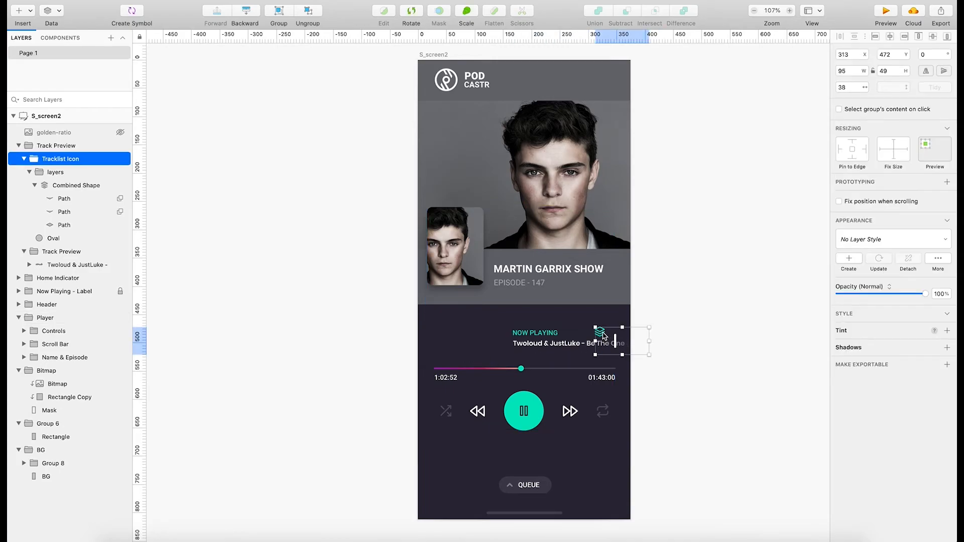
pyautogui.moveTo(602, 335); pyautogui.dragTo(566, 349)
pyautogui.click(572, 346)
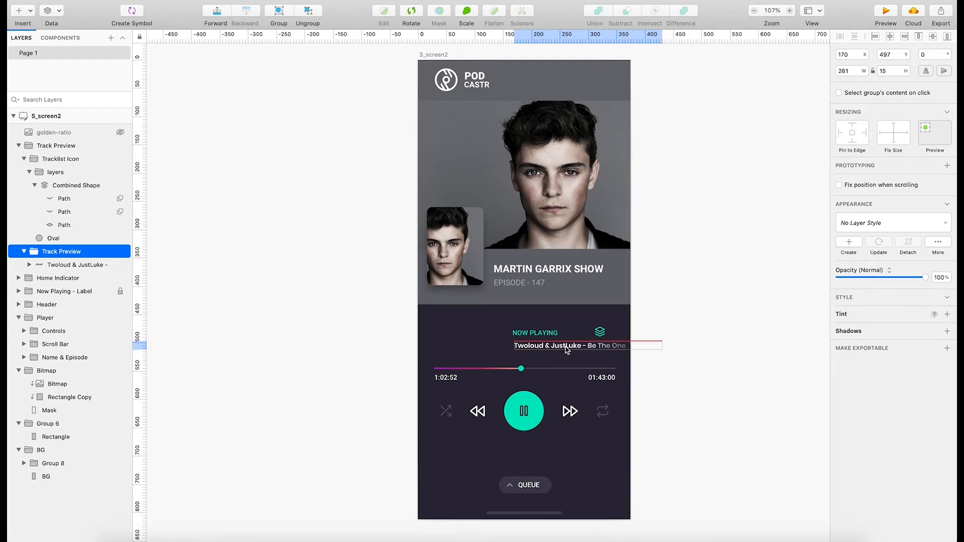
pyautogui.click(600, 332)
pyautogui.moveTo(603, 334); pyautogui.dragTo(609, 325)
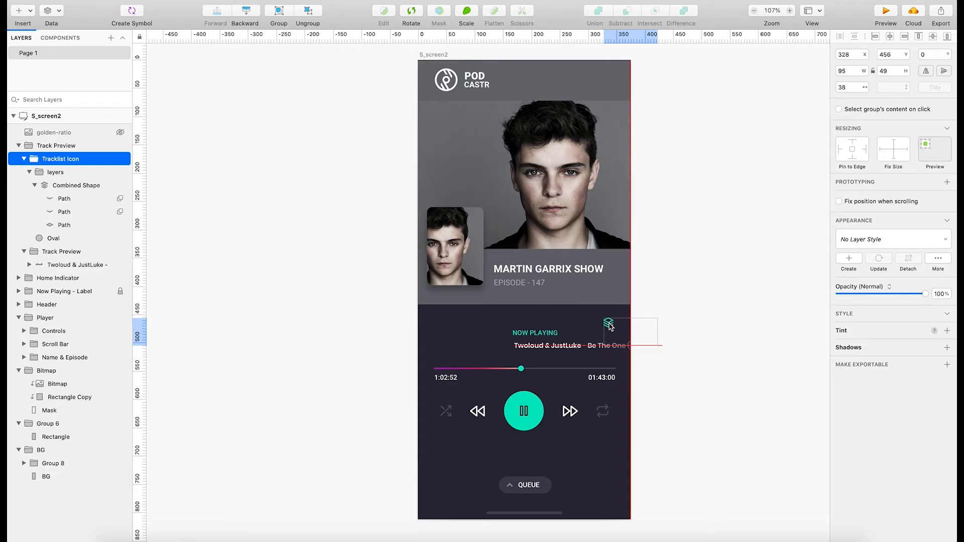
pyautogui.moveTo(609, 326); pyautogui.dragTo(603, 329)
# Unlock the Now Playing label group and nudge it right to X 166, in line with the track title.
pyautogui.click(530, 334)
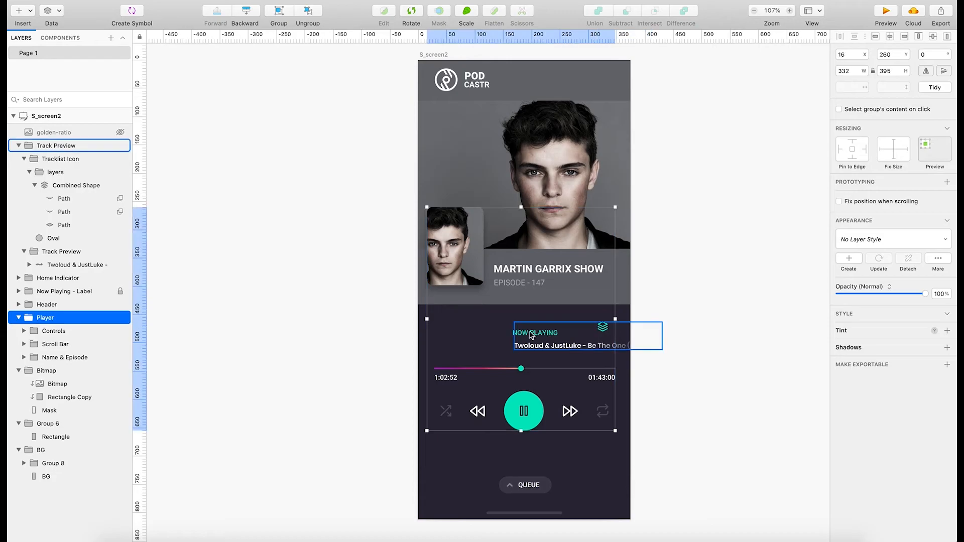
pyautogui.click(531, 334)
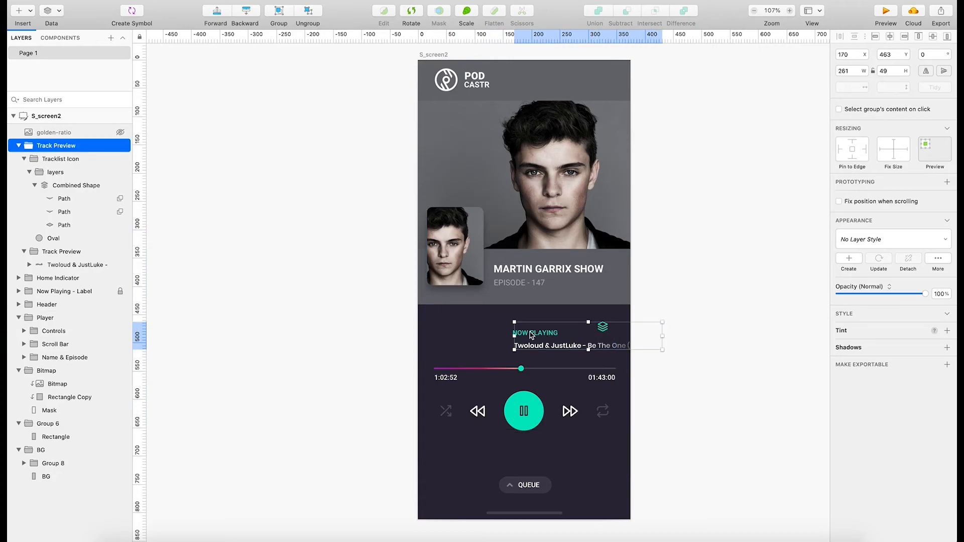
pyautogui.rightClick(102, 291)
pyautogui.click(123, 464)
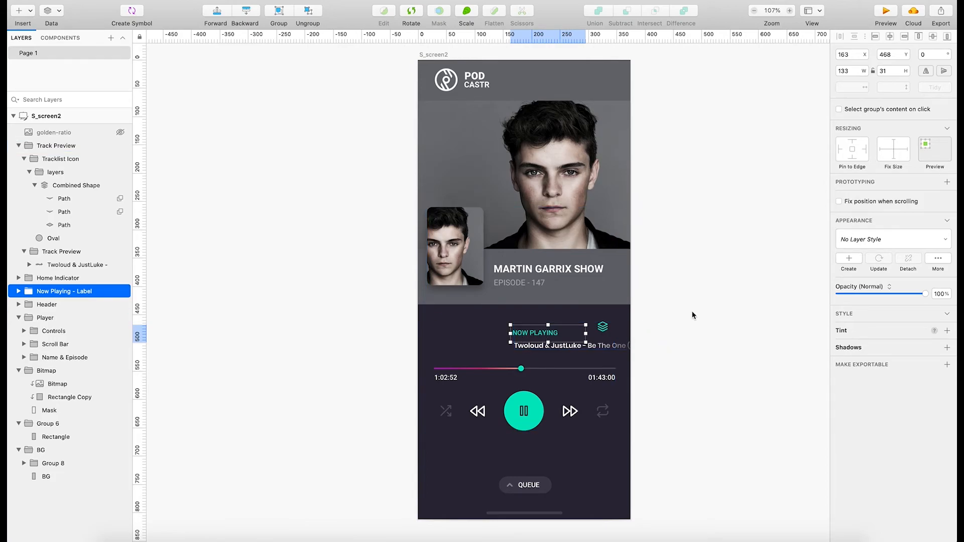
pyautogui.press('Right')
pyautogui.press('Right')
pyautogui.press('Right')
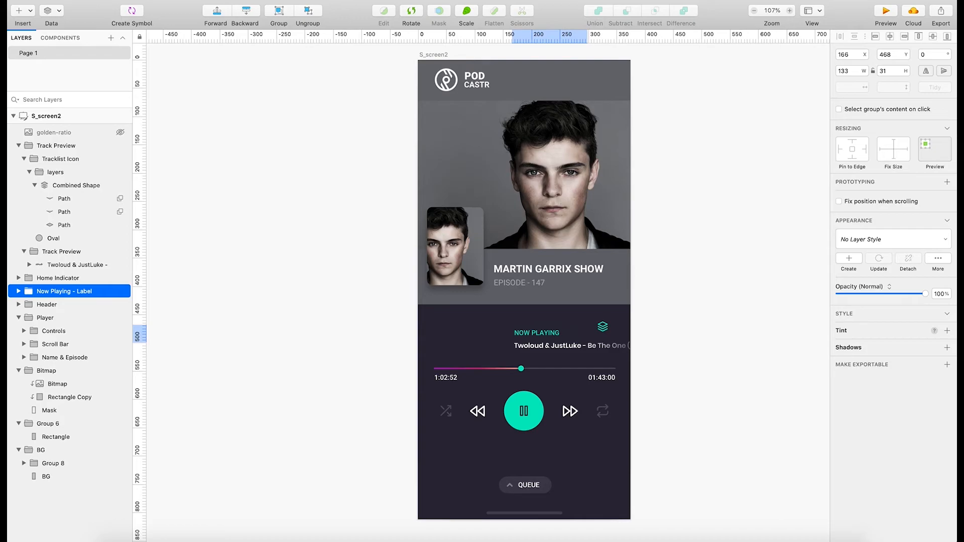
pyautogui.click(732, 288)
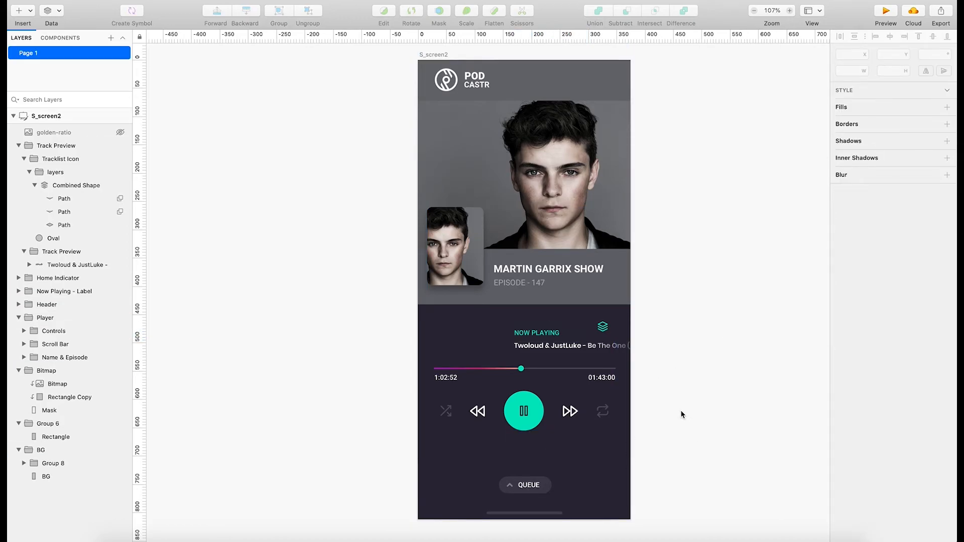
# Try the outer Track Preview group farther left at X 102, Y 468.
pyautogui.click(620, 349)
pyautogui.click(651, 409)
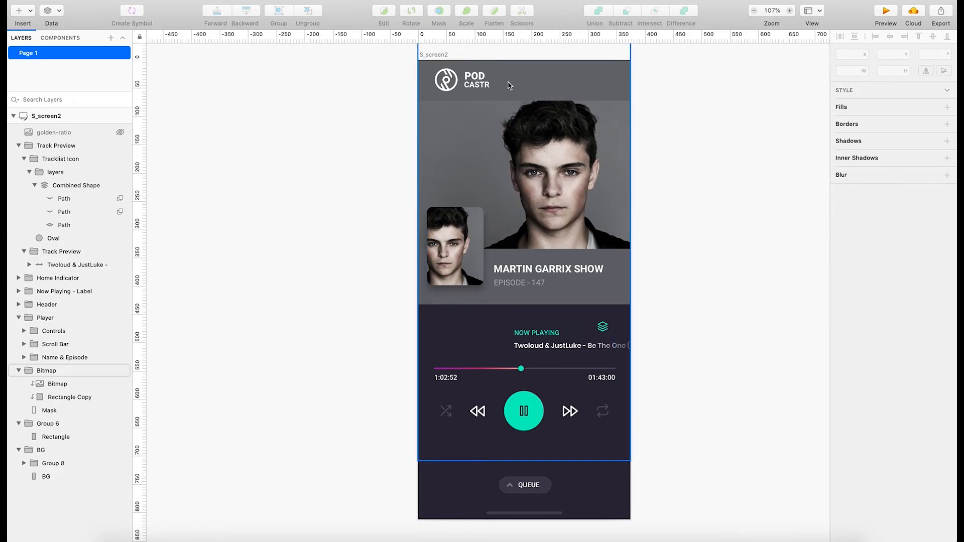
pyautogui.click(582, 348)
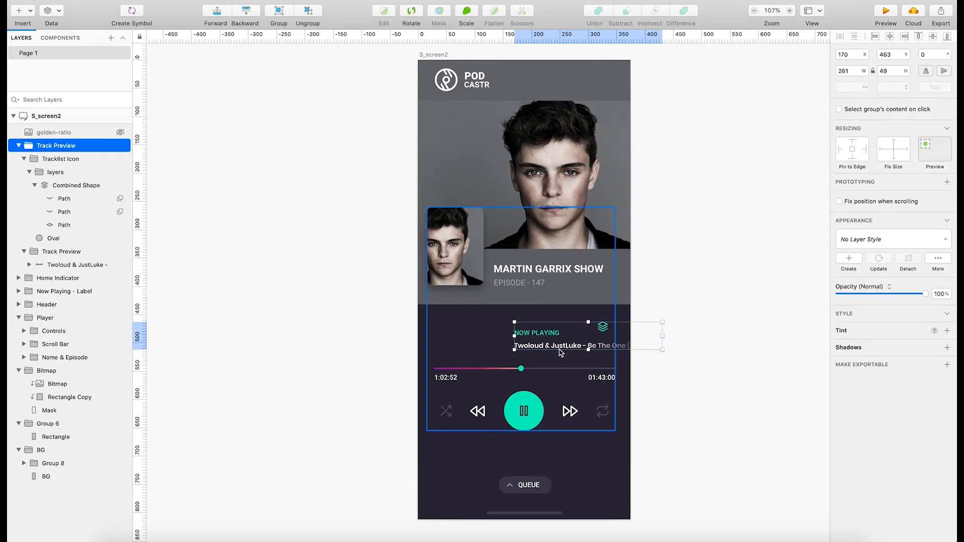
pyautogui.moveTo(559, 346); pyautogui.dragTo(543, 330)
# Move the Now Playing label left to X 98, directly above the start of the track title.
pyautogui.click(535, 333)
pyautogui.click(535, 334)
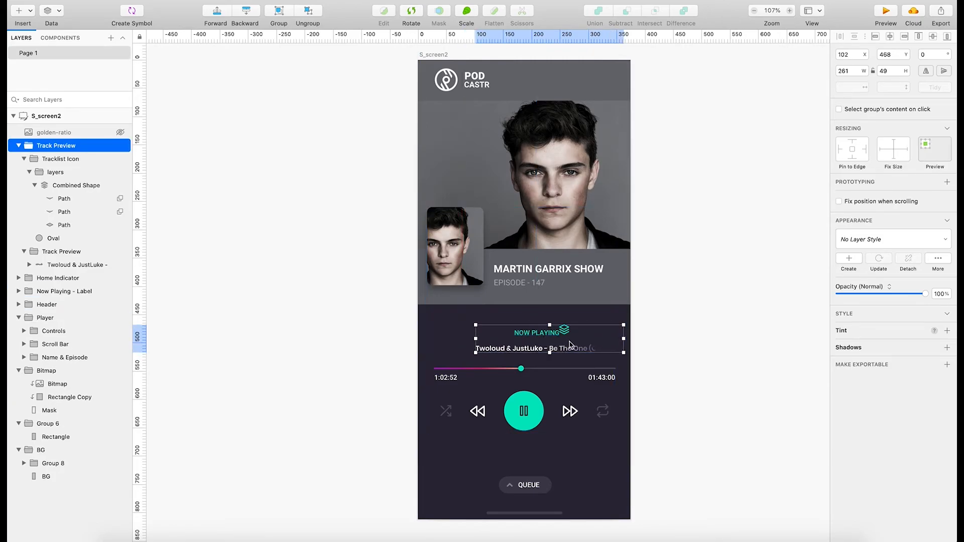
pyautogui.click(547, 336)
pyautogui.click(546, 336)
pyautogui.click(536, 333)
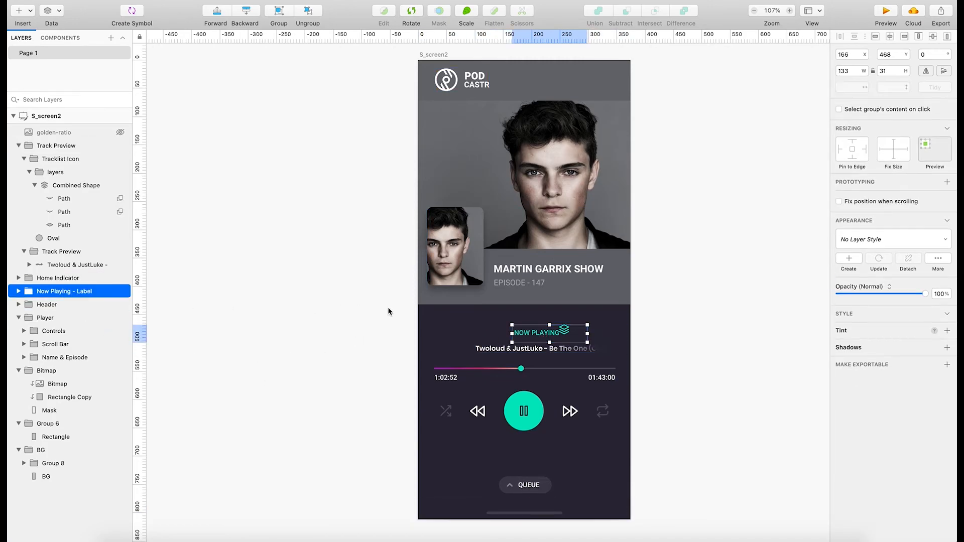
pyautogui.press('Left')
pyautogui.press('Left')
pyautogui.press('Left')
pyautogui.press('Left')
pyautogui.press('Left')
pyautogui.press('Left')
pyautogui.press('Left')
pyautogui.press('Left')
pyautogui.press('Left')
pyautogui.press('Left')
pyautogui.press('Left')
pyautogui.press('Left')
pyautogui.press('Left')
pyautogui.press('Left')
pyautogui.press('Left')
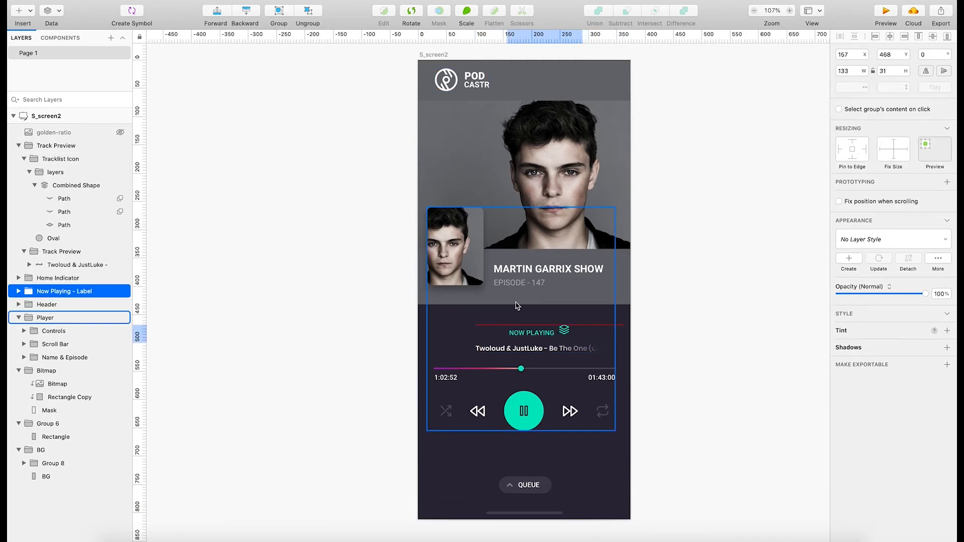
pyautogui.press('Left')
pyautogui.press('Left')
pyautogui.press('Left')
pyautogui.press('Left')
pyautogui.press('Left')
pyautogui.press('Left')
pyautogui.press('Left')
pyautogui.press('Left')
pyautogui.press('Left')
pyautogui.press('Left')
pyautogui.press('Left')
pyautogui.press('Left')
pyautogui.press('Left')
pyautogui.press('Left')
pyautogui.press('Left')
pyautogui.press('Left')
pyautogui.press('Left')
pyautogui.press('Left')
pyautogui.press('Left')
pyautogui.press('Left')
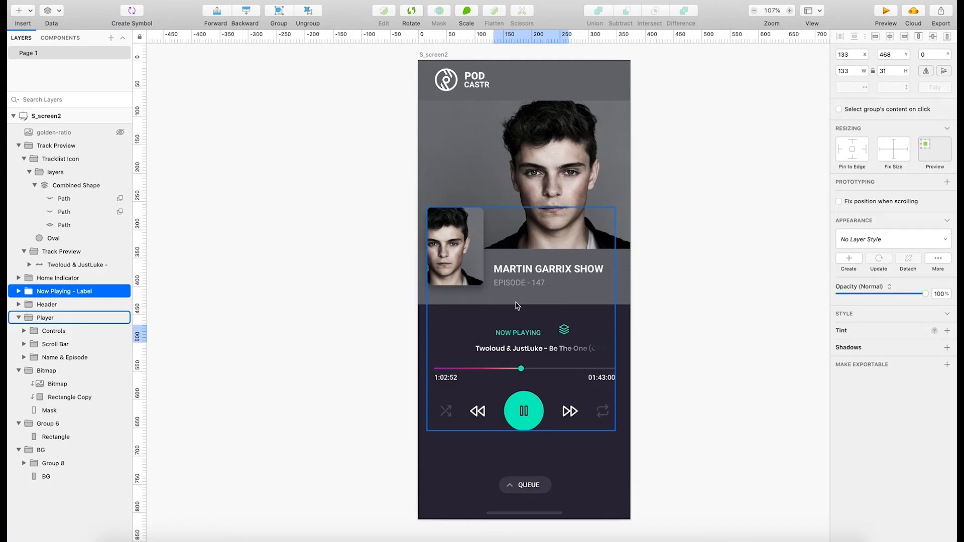
pyautogui.press('Left')
pyautogui.press('Left')
pyautogui.press('Left')
pyautogui.press('Left')
pyautogui.press('Left')
pyautogui.press('Left')
pyautogui.press('Left')
pyautogui.press('Left')
pyautogui.press('Left')
pyautogui.press('Left')
pyautogui.press('Left')
pyautogui.press('Left')
pyautogui.press('Left')
pyautogui.press('Left')
pyautogui.press('Left')
pyautogui.press('Left')
pyautogui.press('Left')
pyautogui.press('Left')
pyautogui.press('Left')
pyautogui.press('Left')
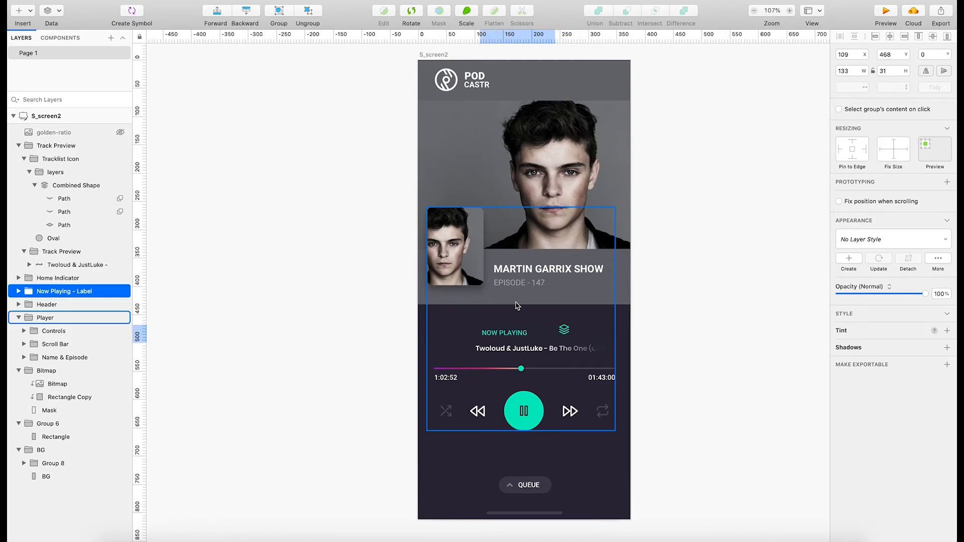
pyautogui.press('Left')
pyautogui.press('Left')
pyautogui.press('Left')
pyautogui.press('Left')
pyautogui.press('Left')
pyautogui.press('Left')
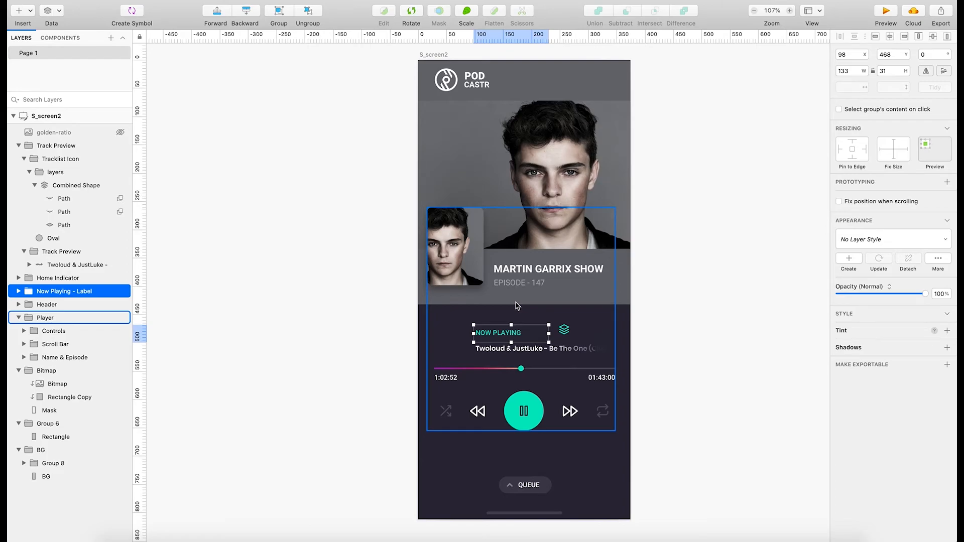
pyautogui.click(711, 340)
# Undo the recent moves of the Now Playing label, track title and tracklist icon, including the label's unlocking.
pyautogui.press('super+z')
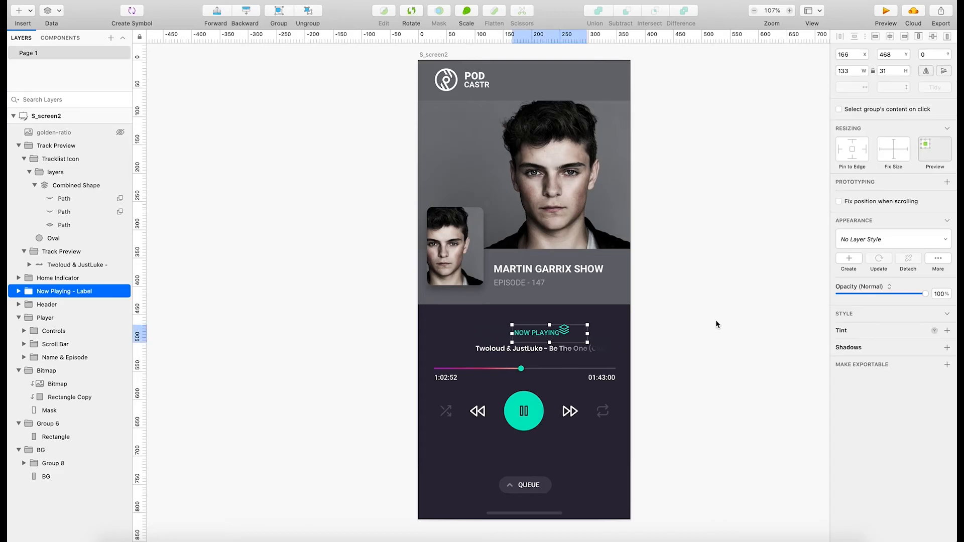
pyautogui.press('super+z')
pyautogui.press('super+z')
pyautogui.press('super+z')
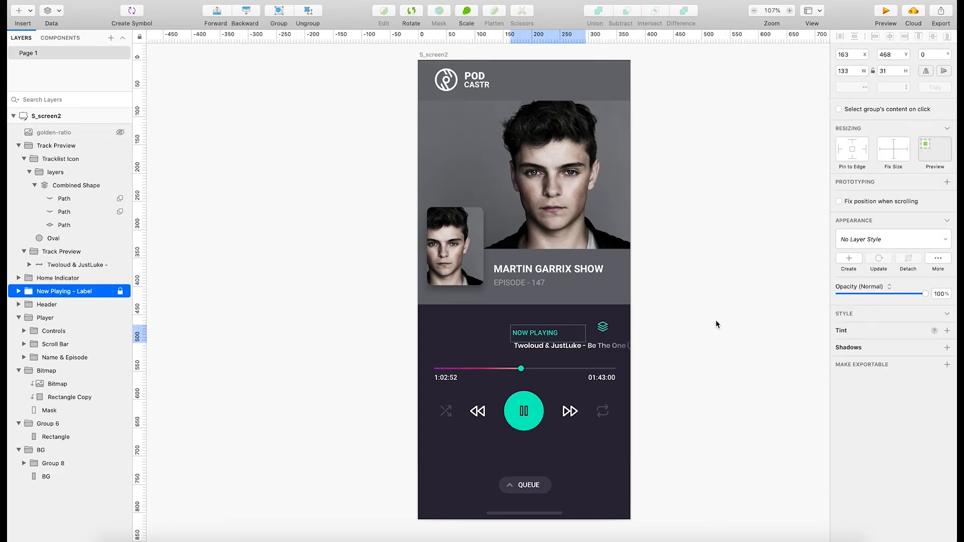
pyautogui.press('super+z')
pyautogui.click(711, 327)
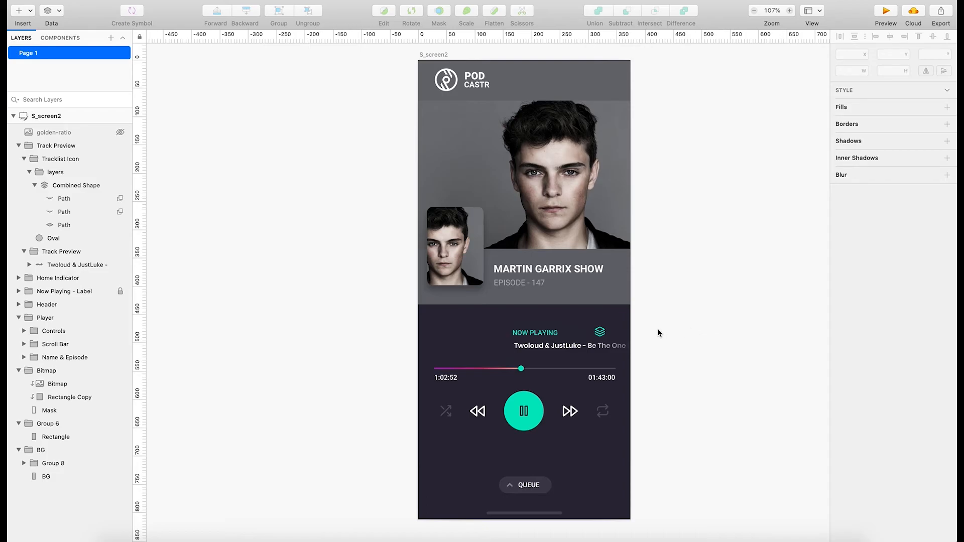
pyautogui.press('super+z')
pyautogui.press('super+z')
pyautogui.press('super+z')
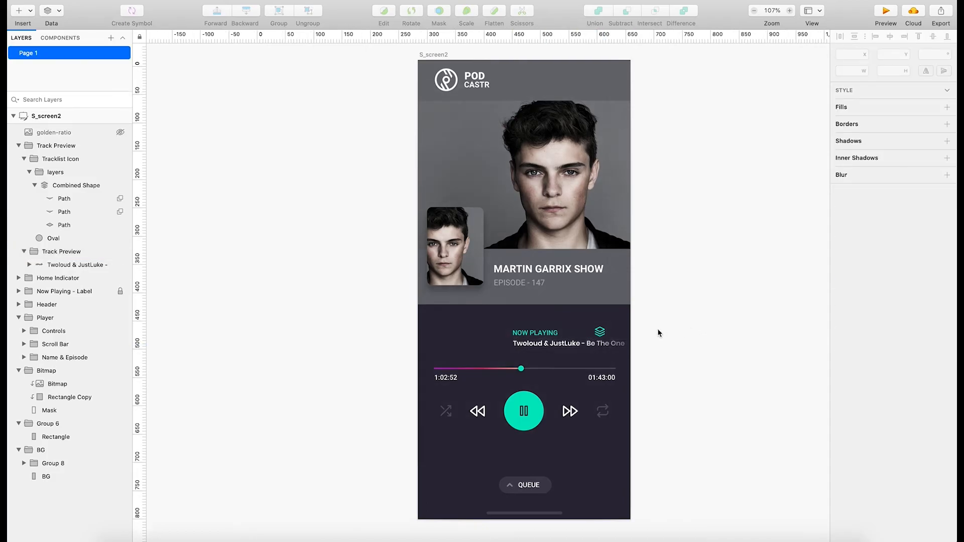
# Unlock the Now Playing label group and nudge it right to X 165, in line with the track title below.
pyautogui.click(533, 336)
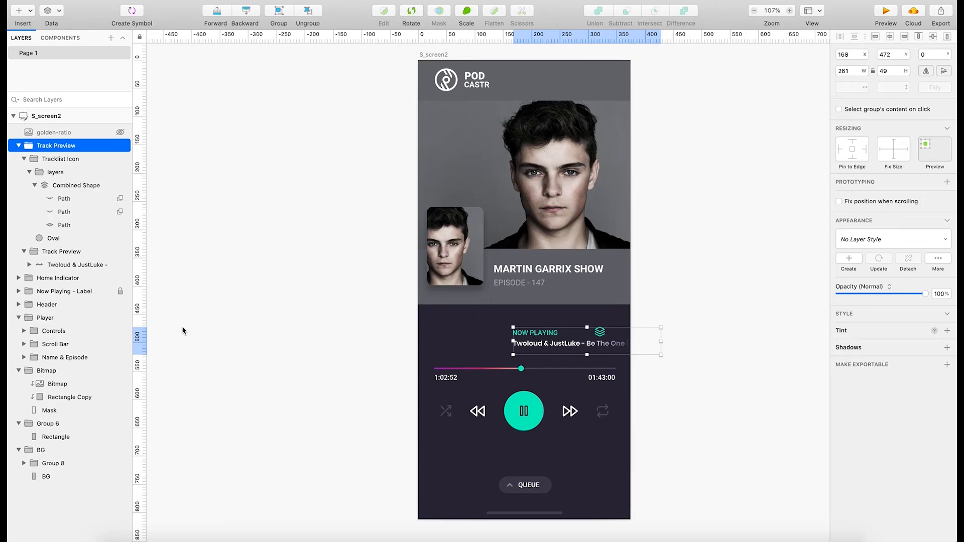
pyautogui.click(56, 294)
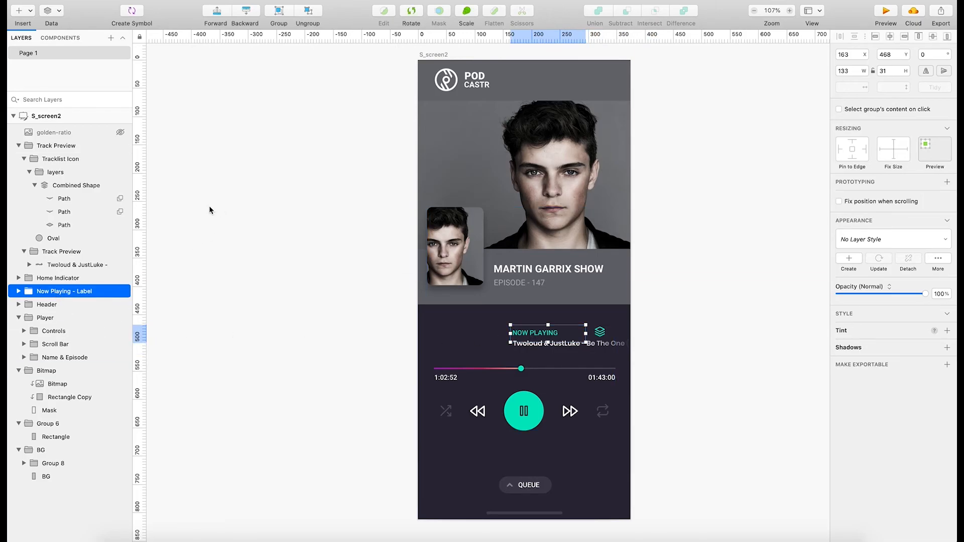
pyautogui.press('Right')
pyautogui.press('Right')
pyautogui.click(736, 252)
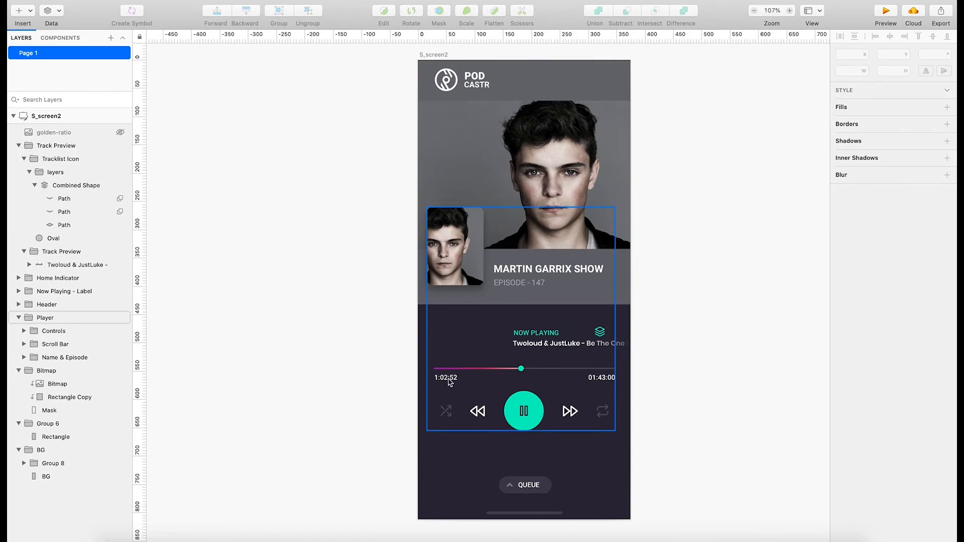
# Examine the text settings of the episode line and the show title, and select the track title group for comparison.
pyautogui.click(536, 283)
pyautogui.doubleClick(537, 282)
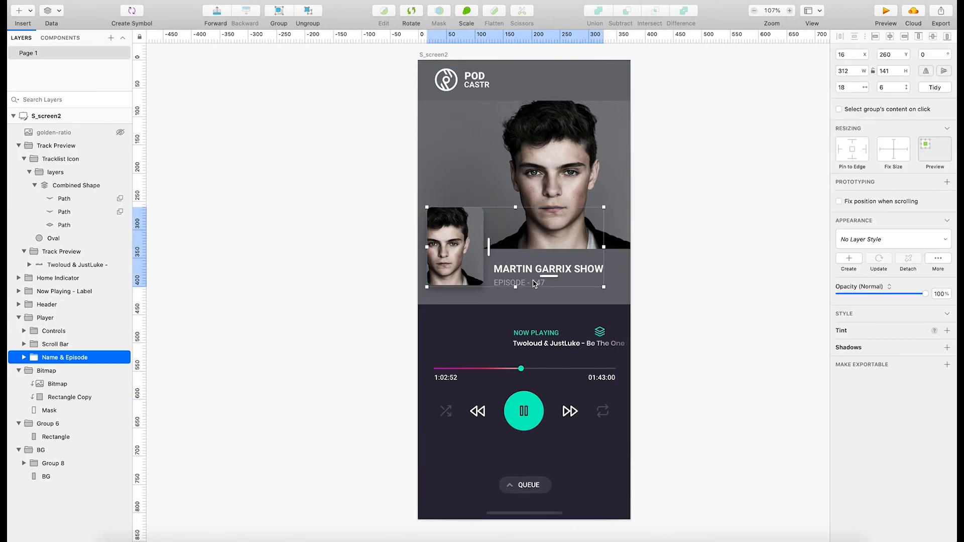
pyautogui.doubleClick(537, 283)
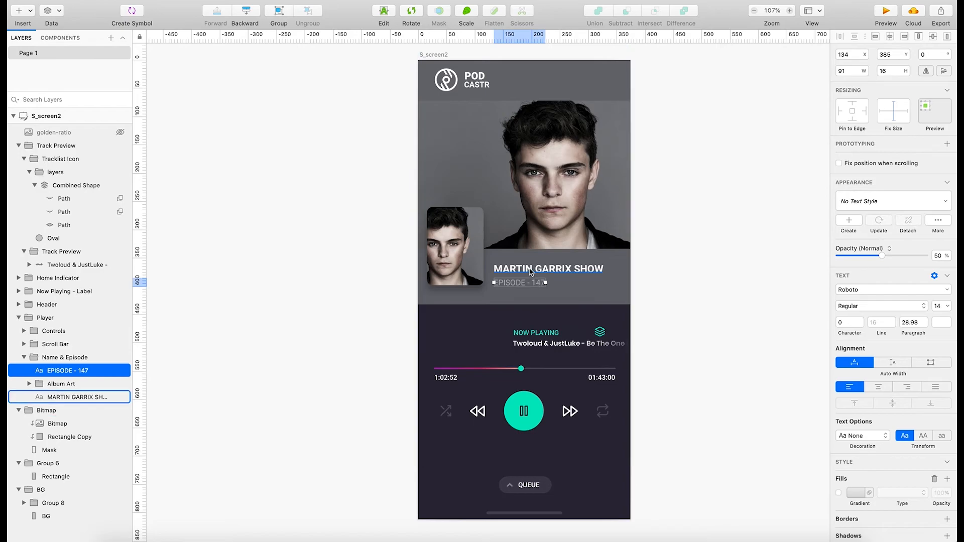
pyautogui.click(531, 270)
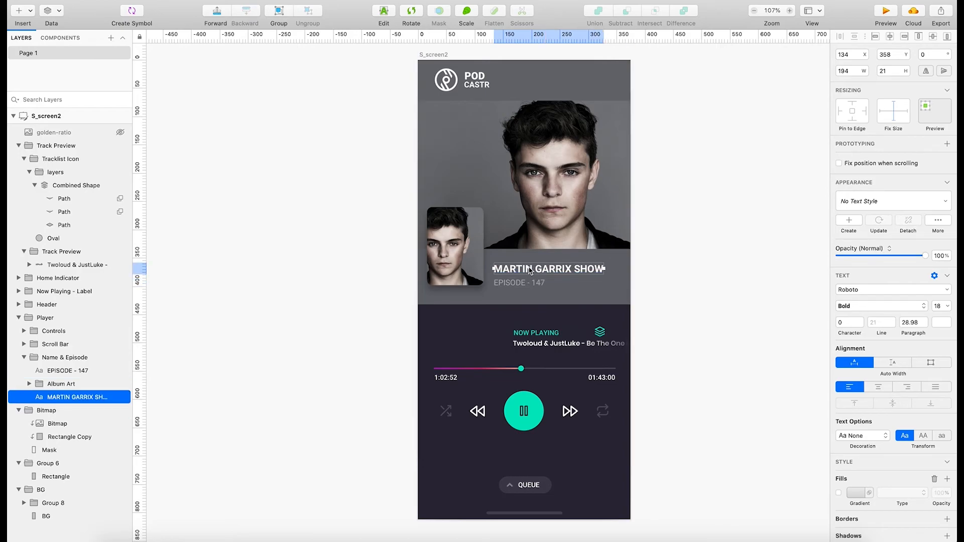
pyautogui.click(526, 284)
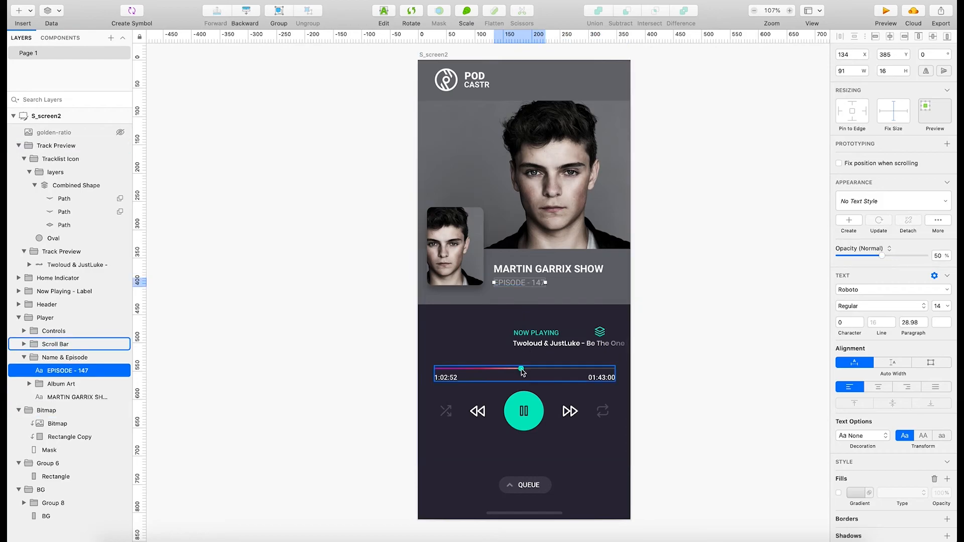
pyautogui.click(567, 346)
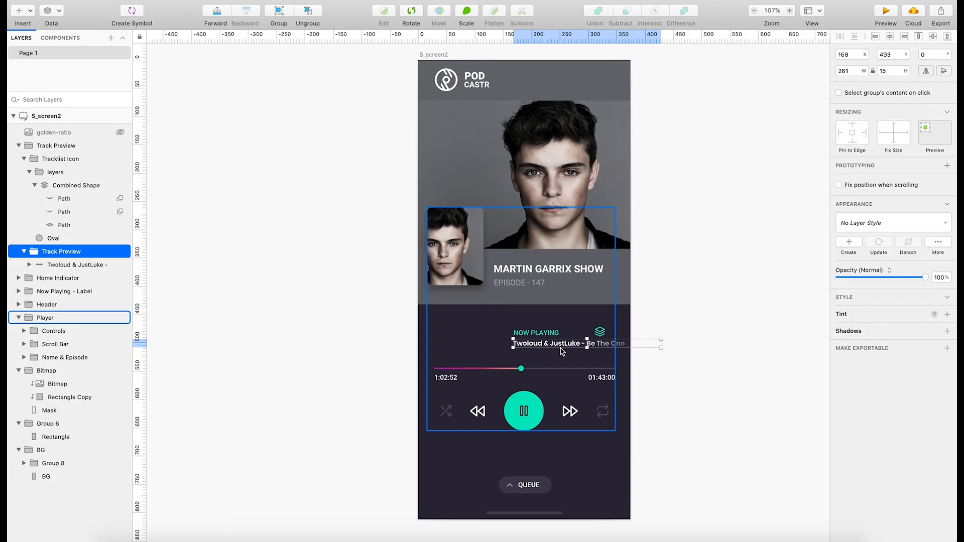
# Try the NOW PLAYING text inside the label group at font size 14.
pyautogui.click(544, 339)
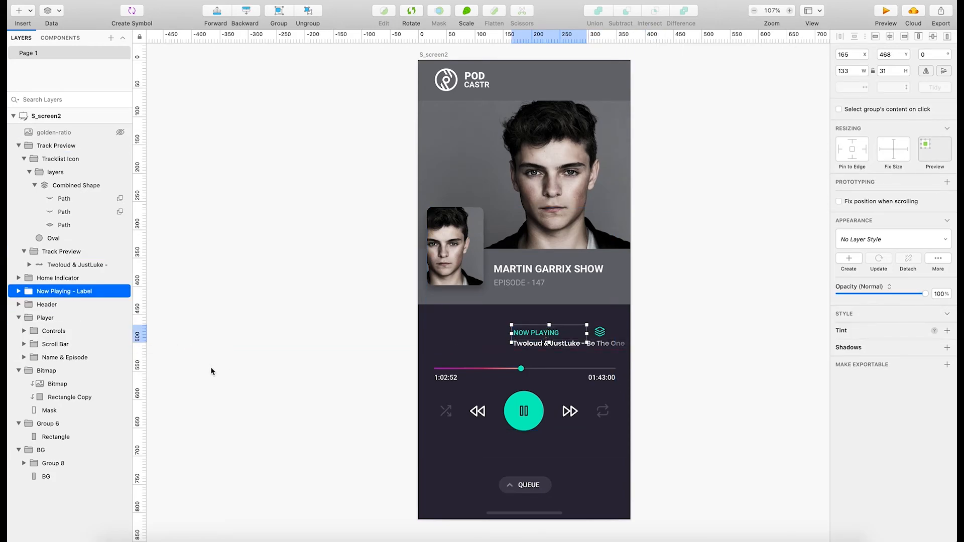
pyautogui.click(19, 291)
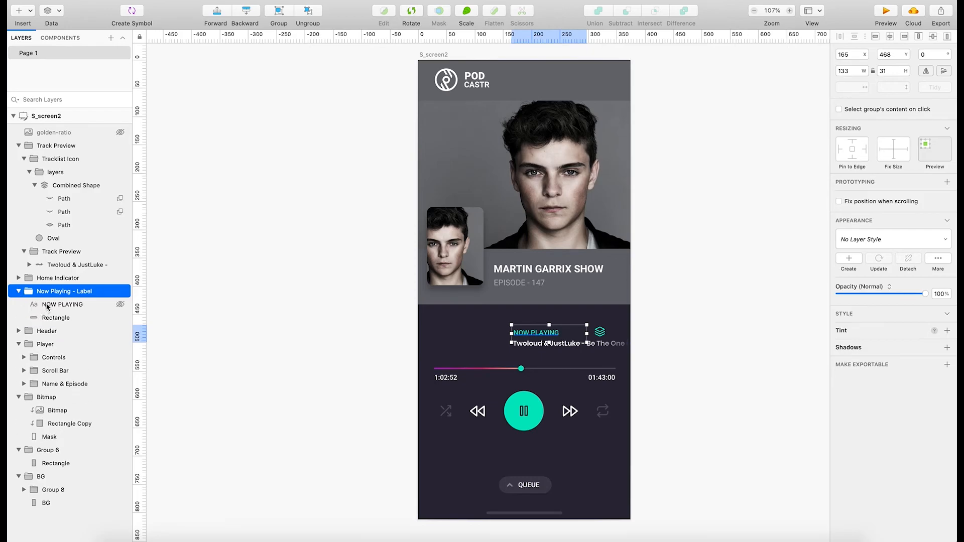
pyautogui.click(48, 305)
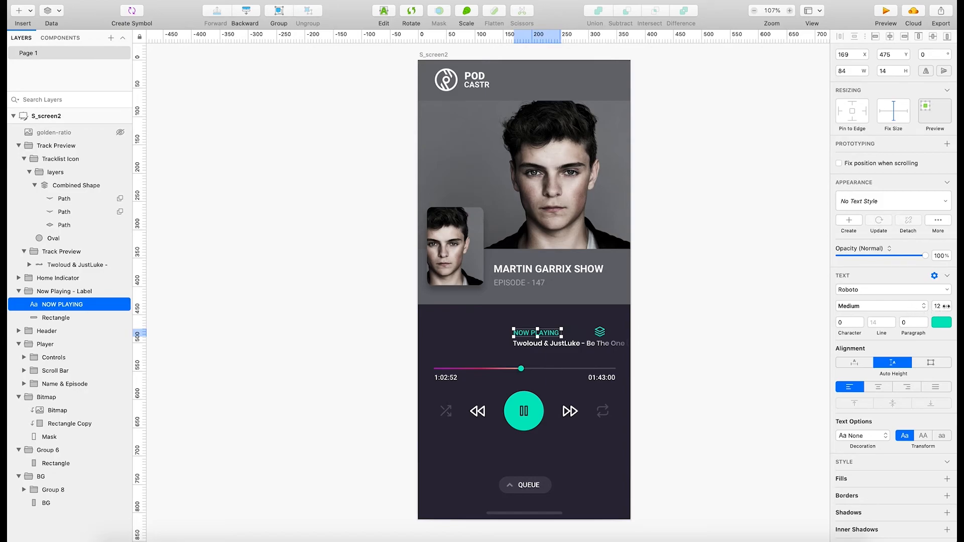
pyautogui.click(949, 308)
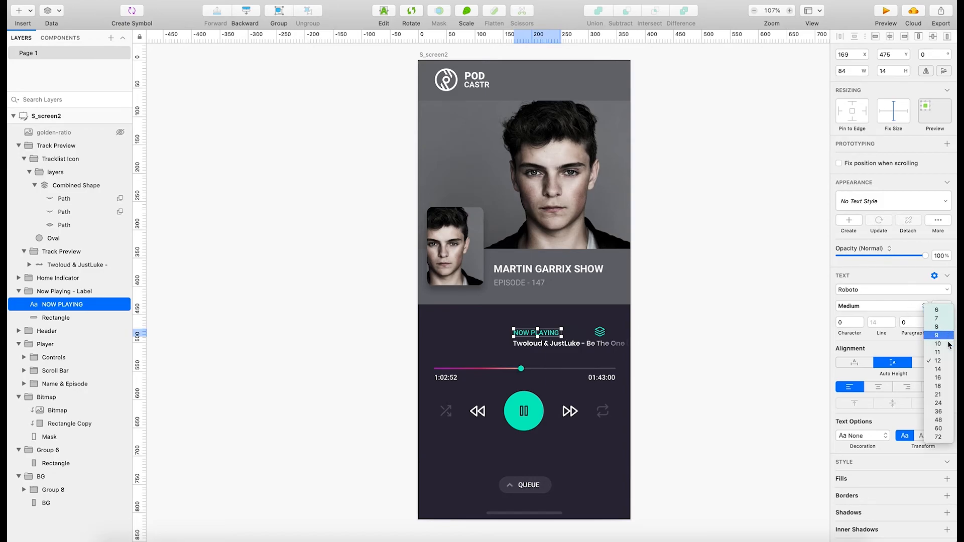
pyautogui.click(944, 373)
pyautogui.click(656, 344)
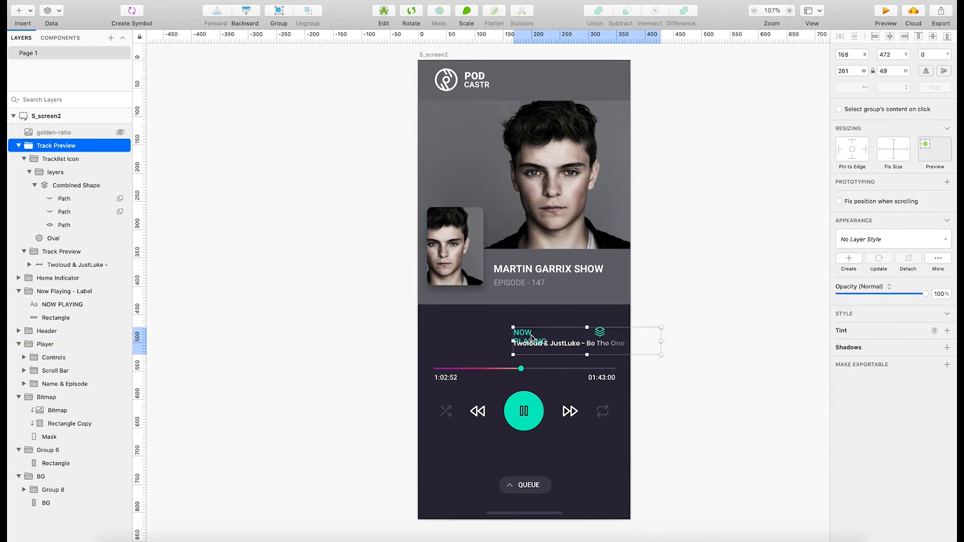
pyautogui.moveTo(661, 341); pyautogui.dragTo(687, 340)
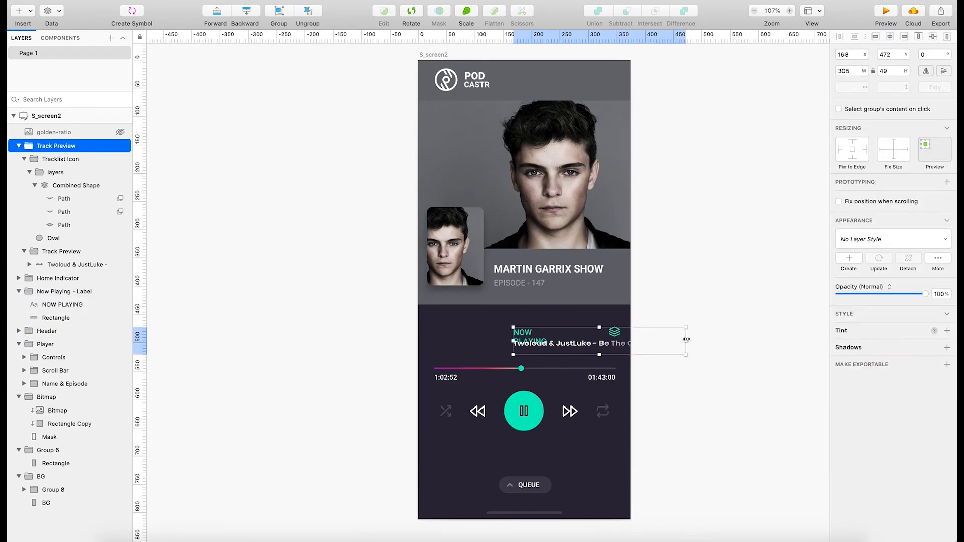
# Widen the NOW PLAYING text box to fit one line, and undo both the widening and the font size change.
pyautogui.click(60, 304)
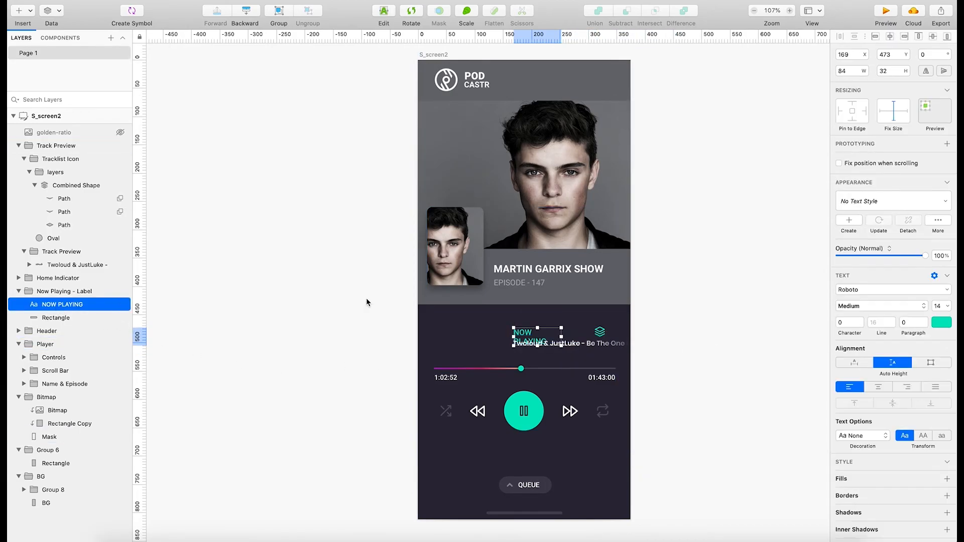
pyautogui.moveTo(561, 337); pyautogui.dragTo(581, 337)
pyautogui.click(722, 394)
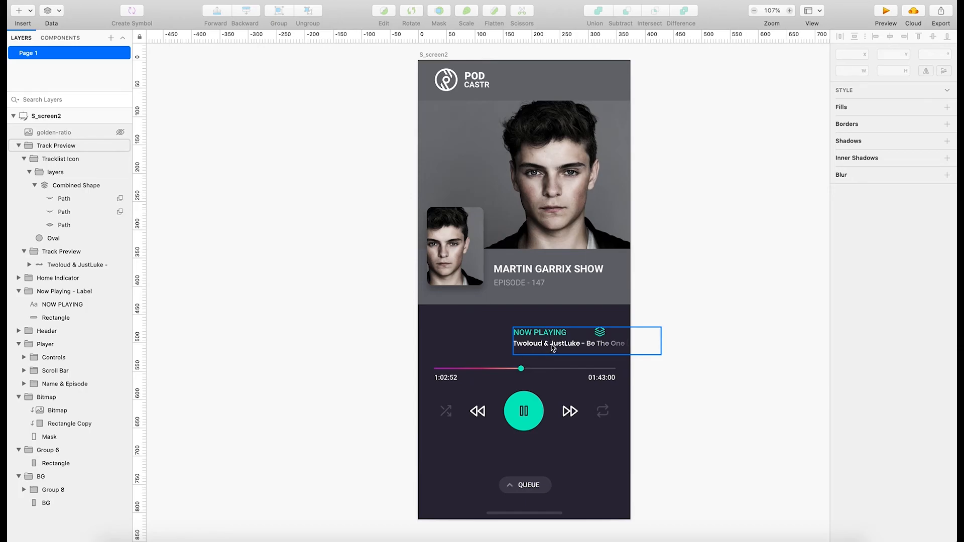
pyautogui.press('super+z')
pyautogui.press('super+z')
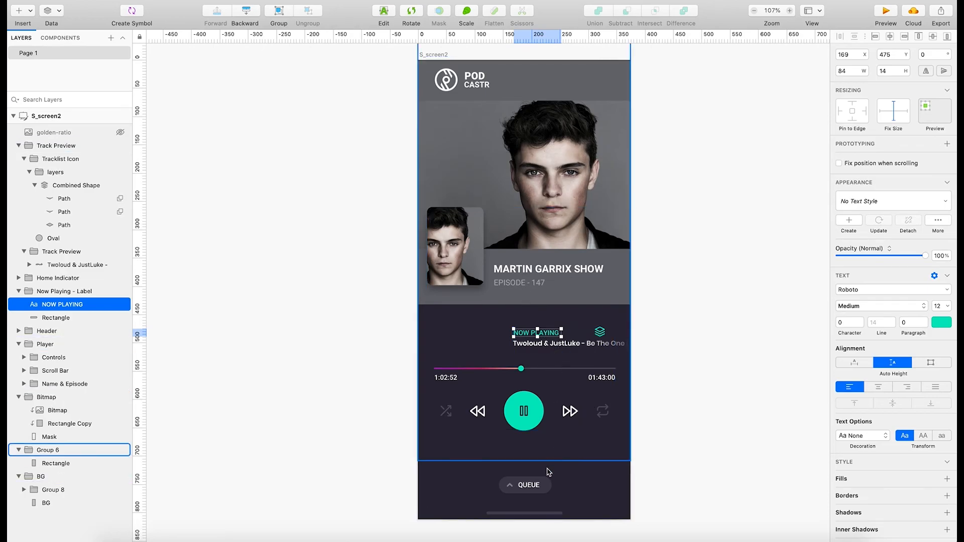
# Compare the text settings of the QUEUE button label with those of the 01:43:00 time label under the scroll bar.
pyautogui.click(533, 486)
pyautogui.doubleClick(533, 485)
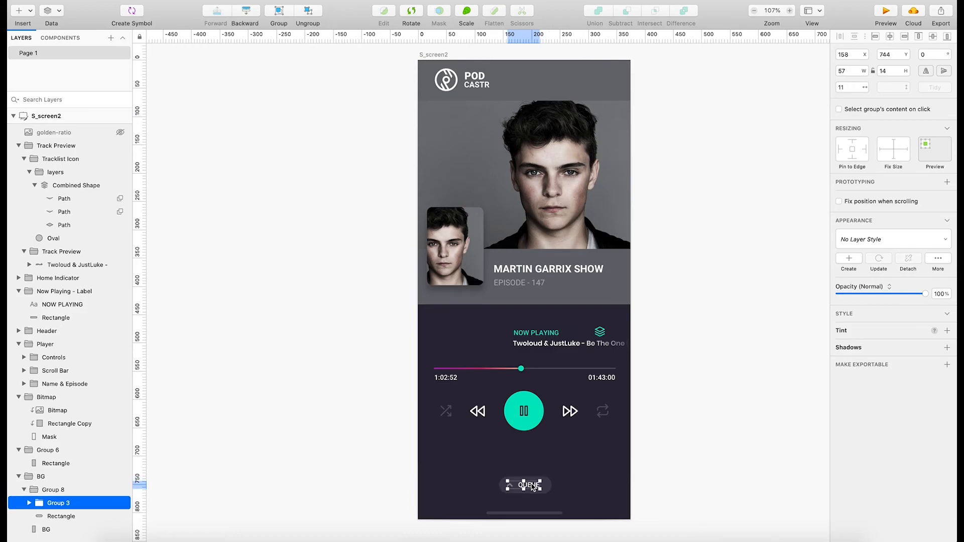
pyautogui.doubleClick(532, 486)
pyautogui.doubleClick(531, 484)
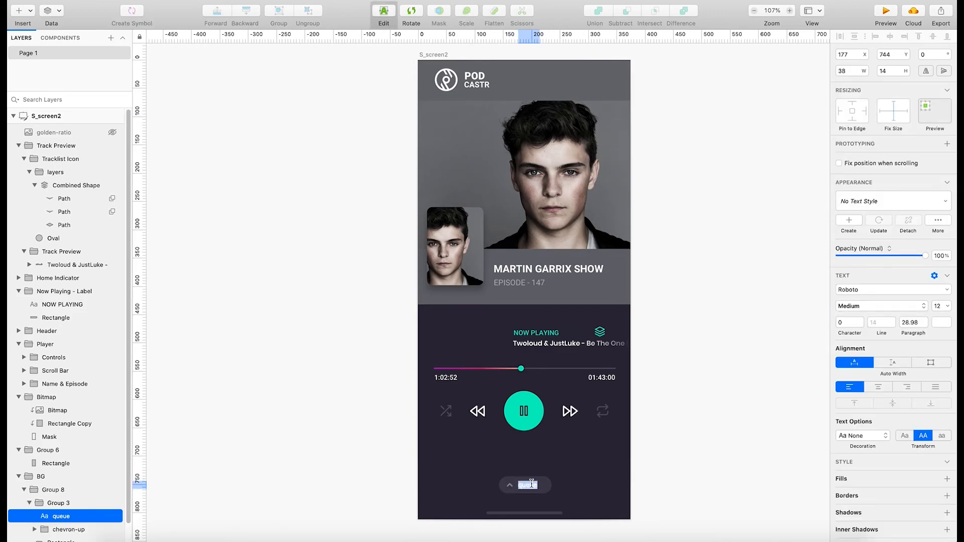
pyautogui.click(559, 461)
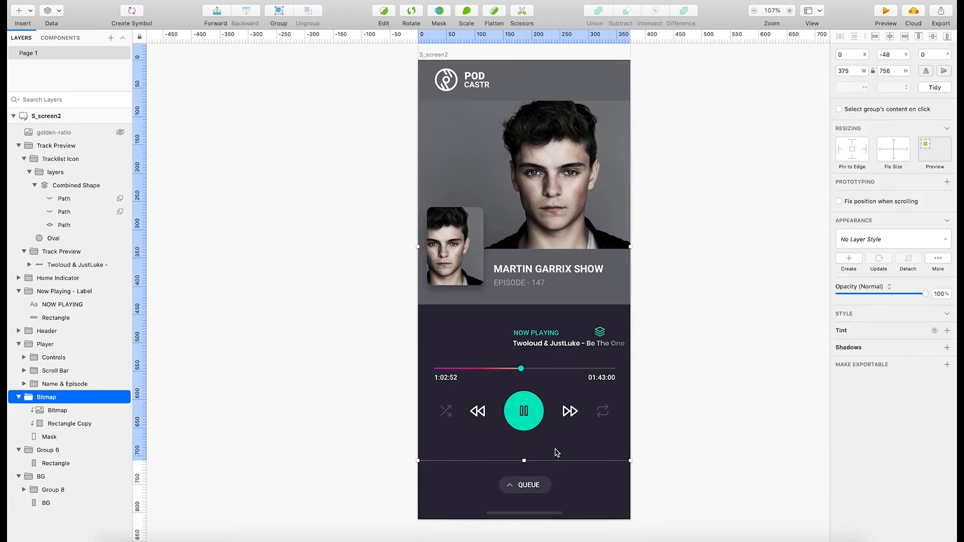
pyautogui.click(597, 386)
pyautogui.click(599, 382)
pyautogui.click(600, 381)
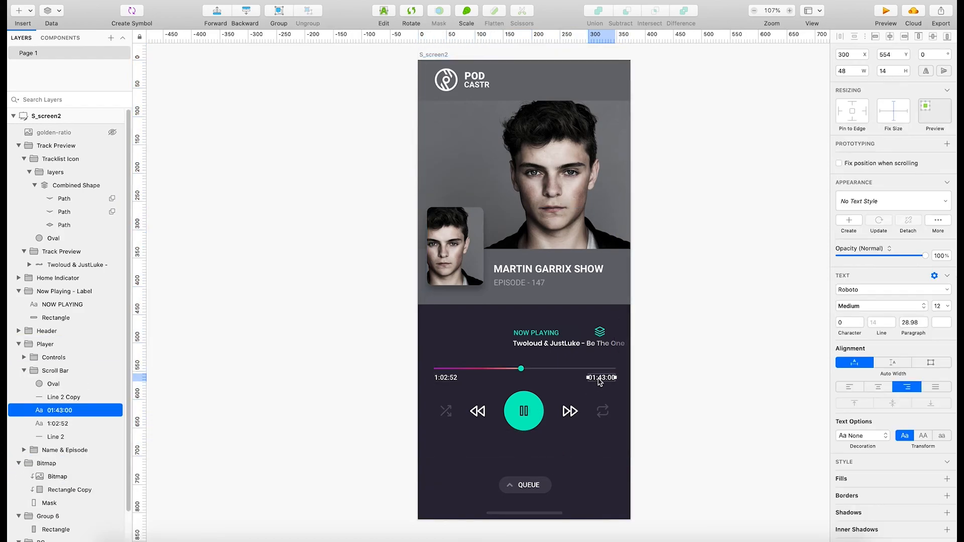
pyautogui.doubleClick(599, 380)
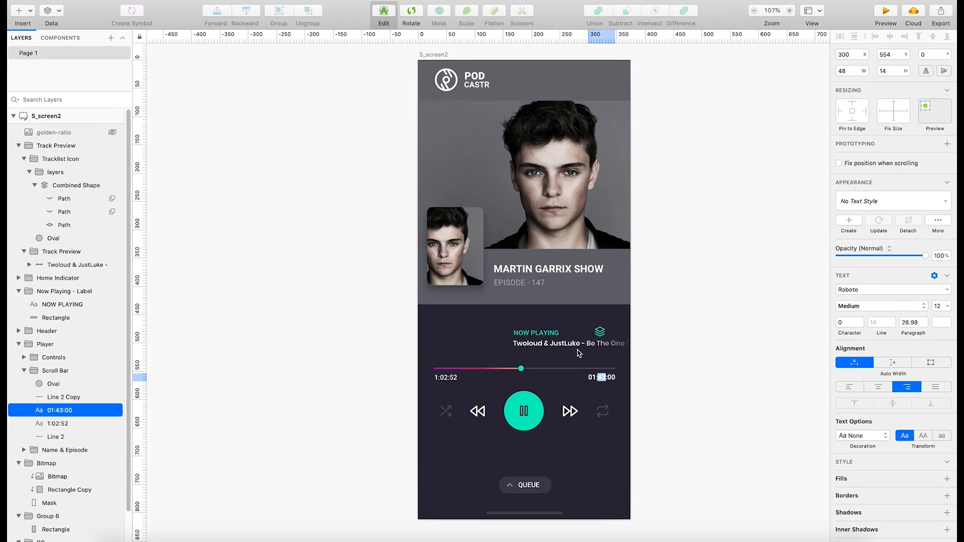
pyautogui.click(533, 488)
pyautogui.doubleClick(534, 487)
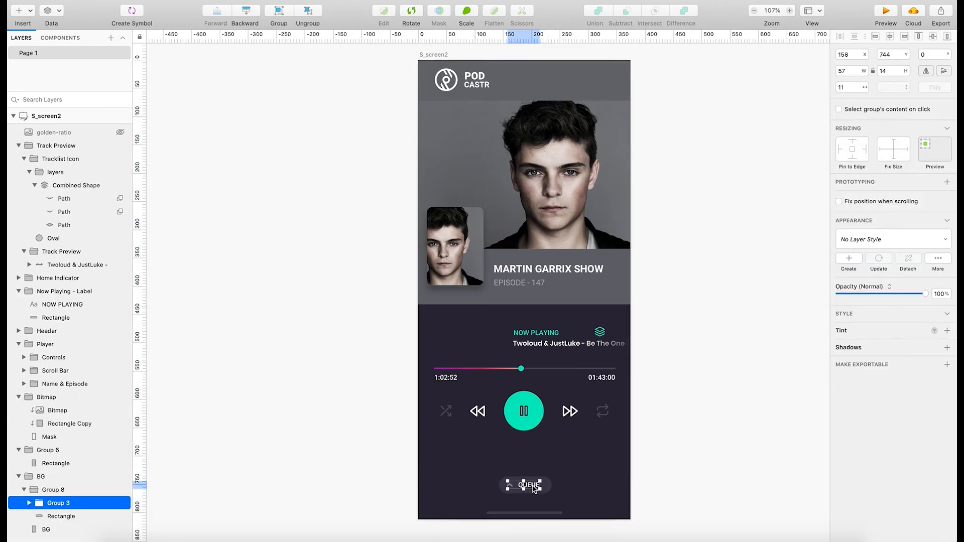
pyautogui.doubleClick(533, 487)
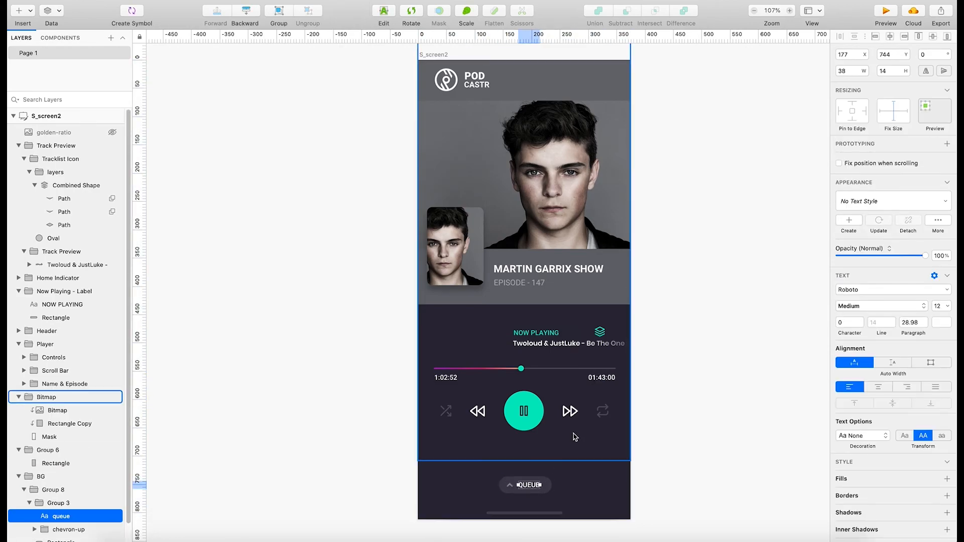
# Try the EPISODE - 147 text at font size 12 and undo the change.
pyautogui.click(529, 287)
pyautogui.doubleClick(529, 285)
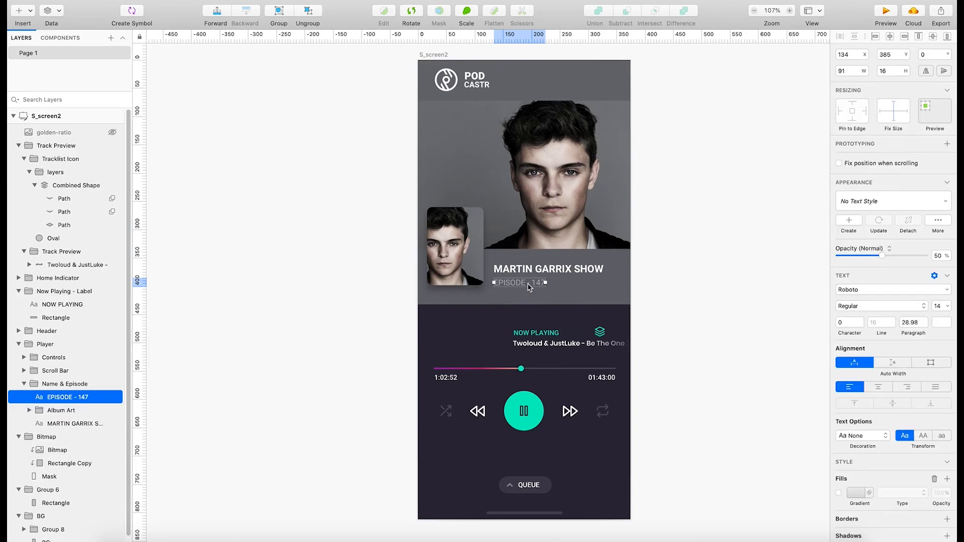
pyautogui.click(949, 307)
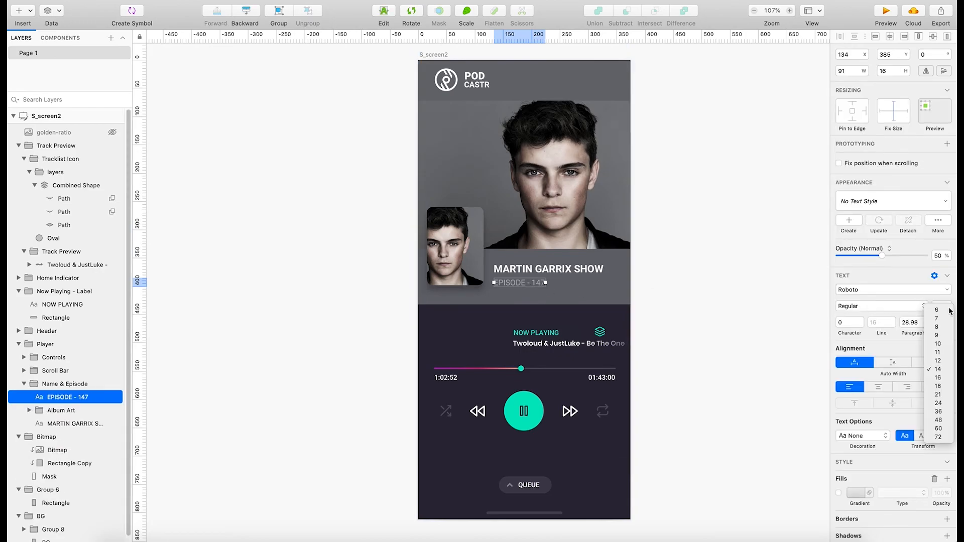
pyautogui.click(944, 366)
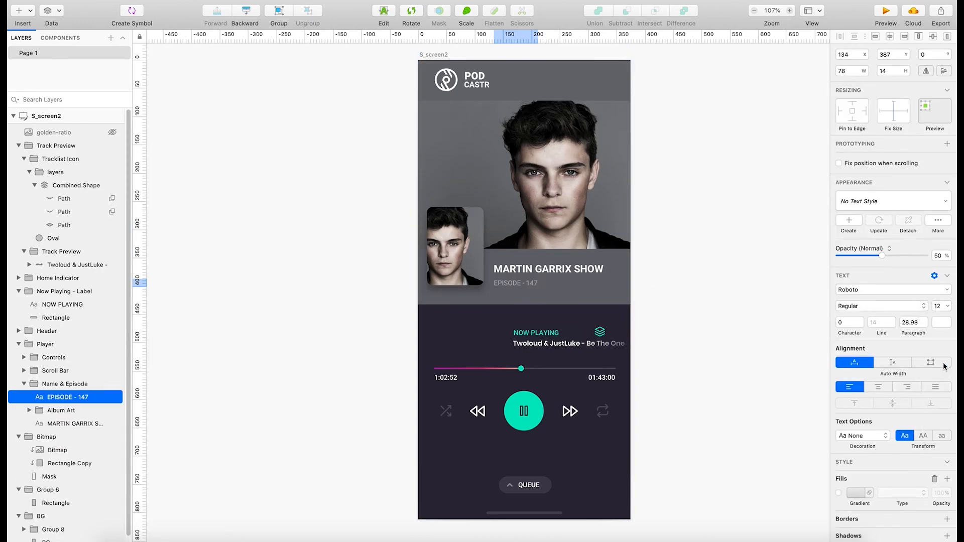
pyautogui.press('super+z')
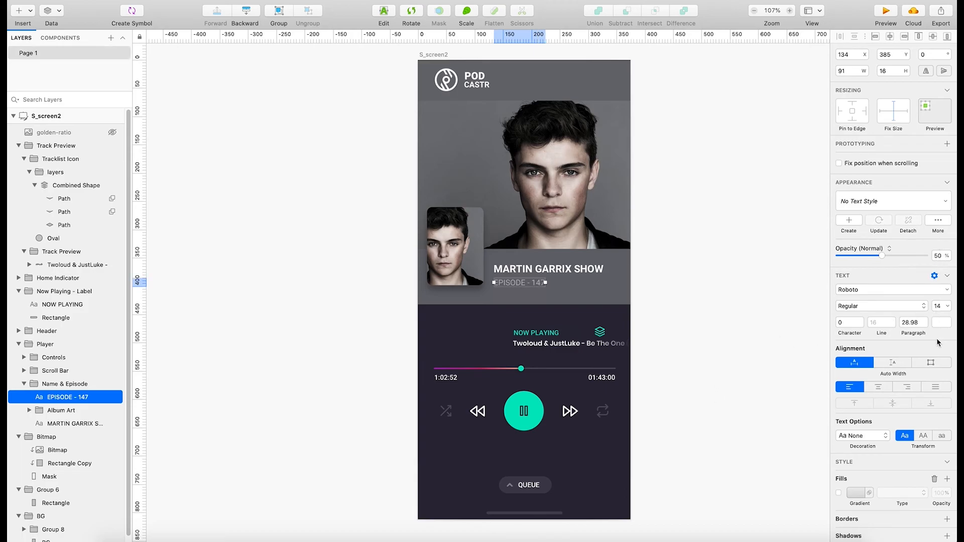
pyautogui.click(718, 331)
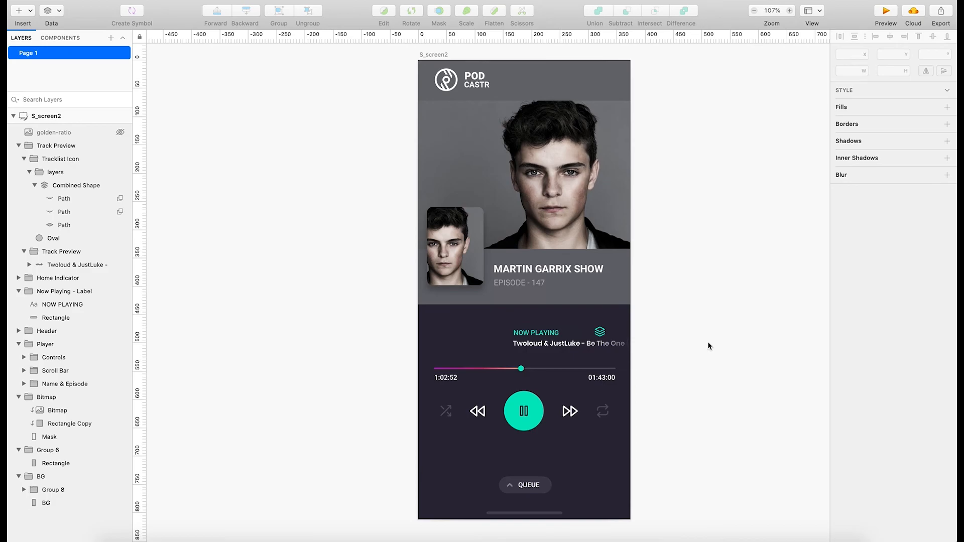
# Move the tracklist icon left, closer to the NOW PLAYING label above the track title.
pyautogui.click(601, 339)
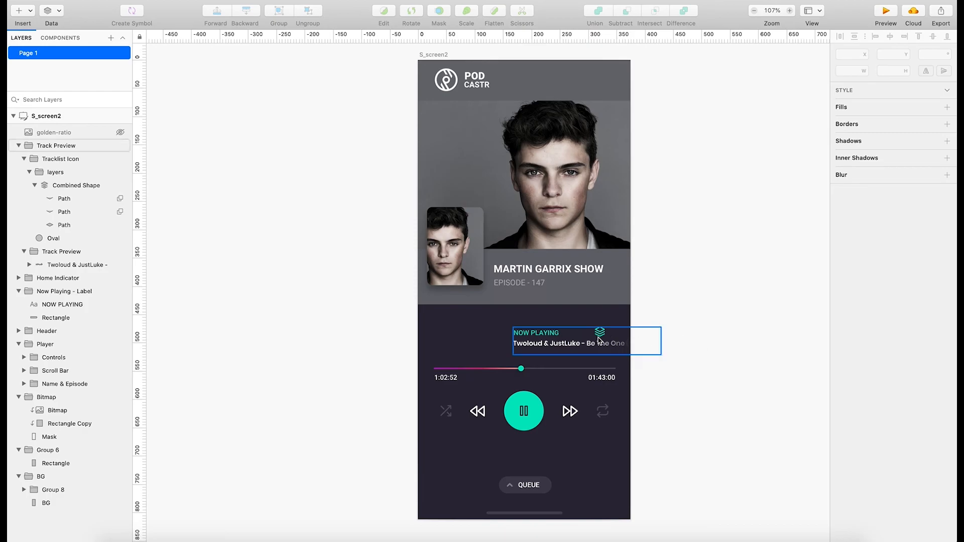
pyautogui.doubleClick(600, 338)
pyautogui.moveTo(600, 337)
pyautogui.mouseDown()
pyautogui.moveTo(605, 322)
pyautogui.moveTo(584, 330)
pyautogui.moveTo(618, 325)
pyautogui.moveTo(571, 337)
pyautogui.moveTo(600, 335)
pyautogui.moveTo(585, 336)
pyautogui.mouseUp()
pyautogui.click(711, 293)
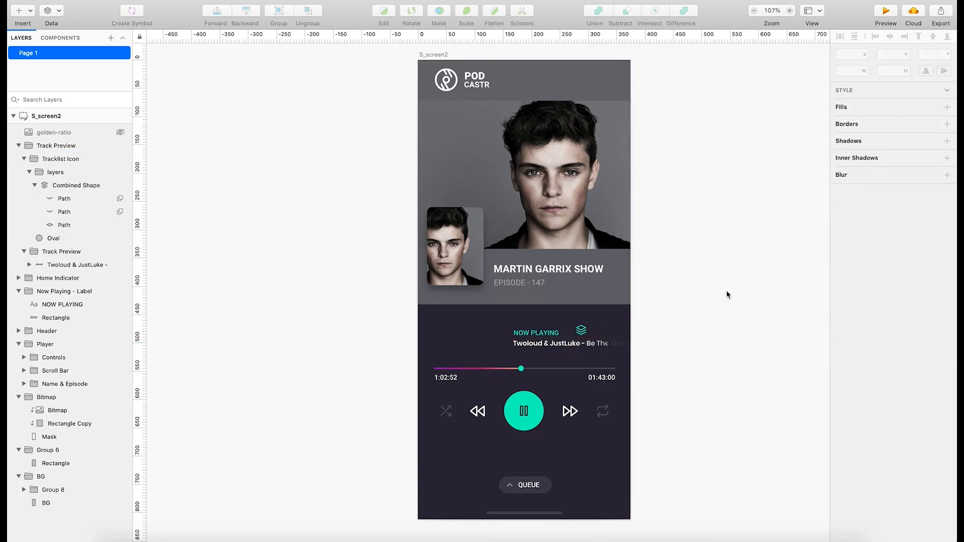